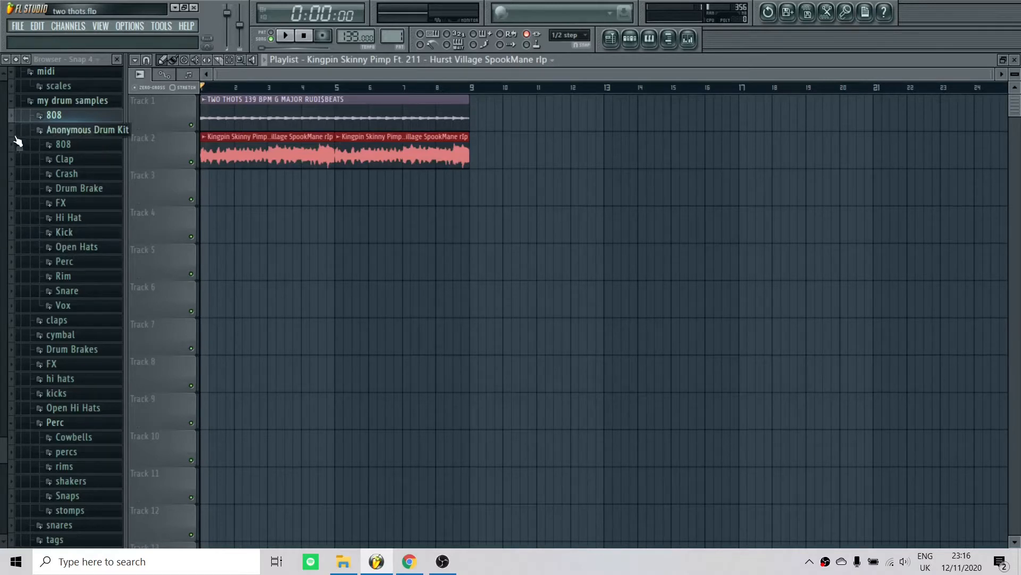
- Collapse the Anonymous Drum Kit folder in the sample browser and expand the loop kit - paranoia folder under loops
{"action": "left_click", "coordinate": [63, 131]}
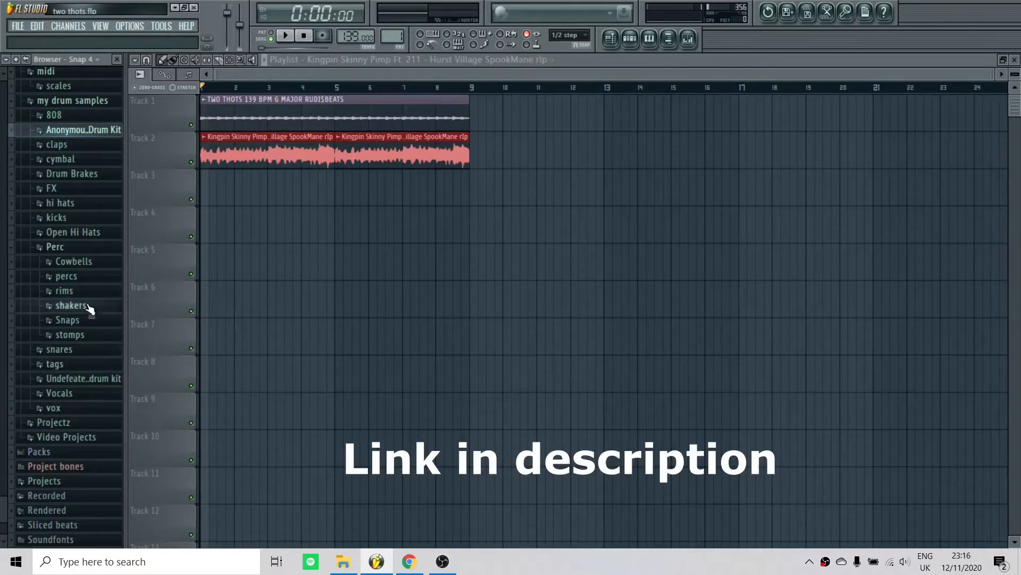
{"action": "scroll", "coordinate": [75, 373], "scroll_direction": "up", "scroll_amount": 5}
{"action": "scroll", "coordinate": [74, 382], "scroll_direction": "up", "scroll_amount": 3}
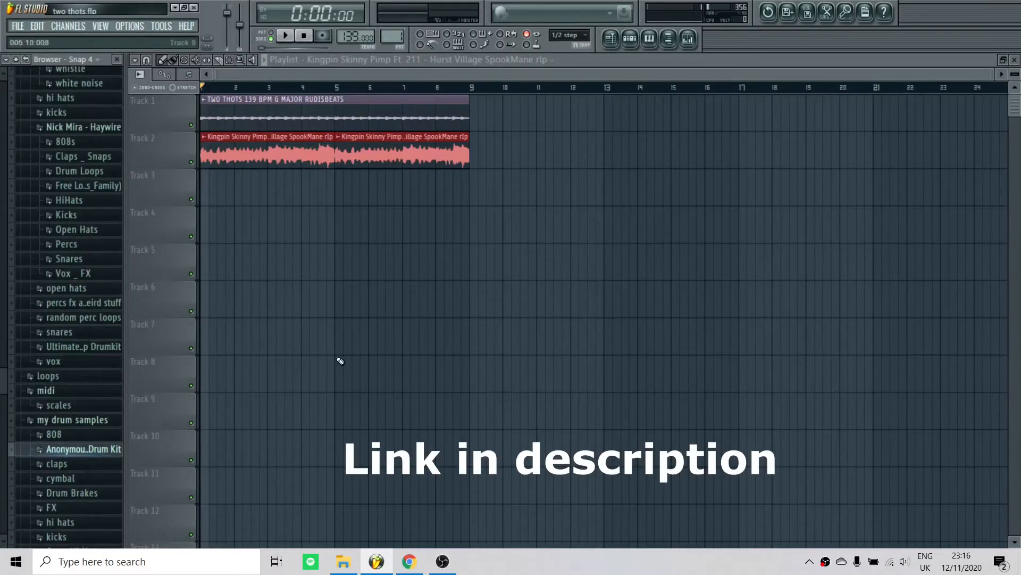
{"action": "left_click", "coordinate": [59, 374]}
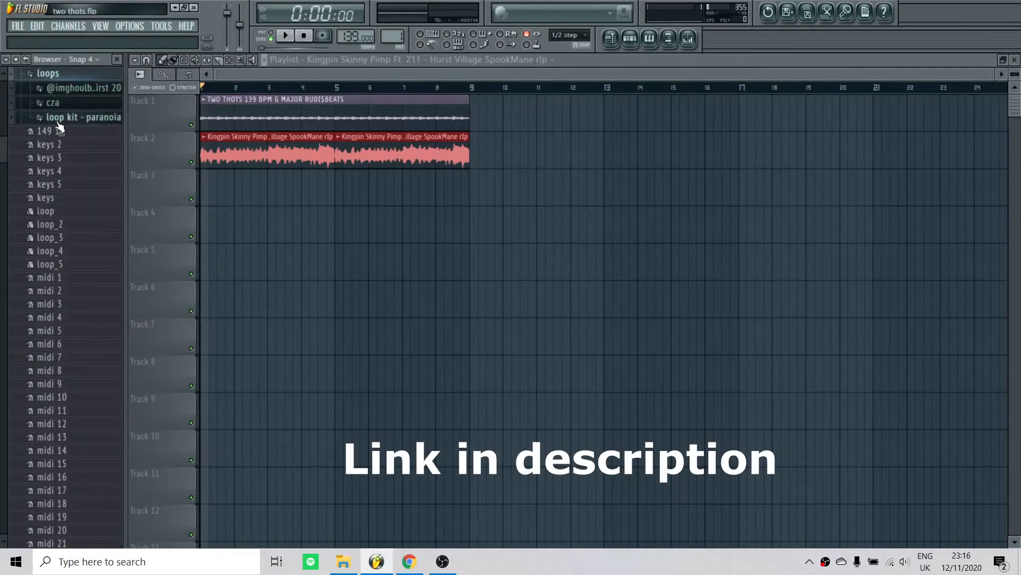
{"action": "left_click", "coordinate": [61, 117]}
{"action": "scroll", "coordinate": [35, 195], "scroll_direction": "up", "scroll_amount": 2}
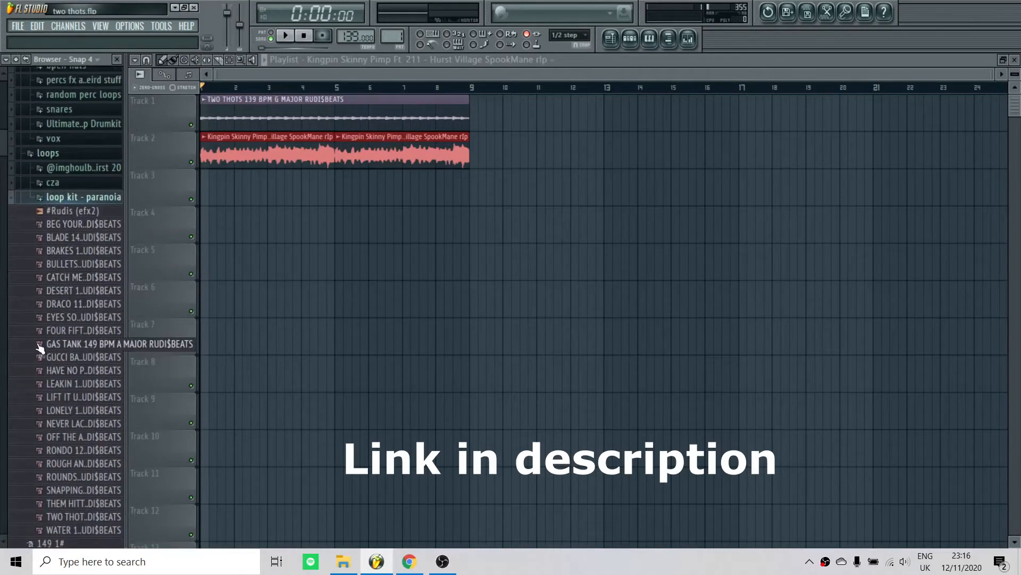
{"action": "scroll", "coordinate": [36, 346], "scroll_direction": "down", "scroll_amount": 1}
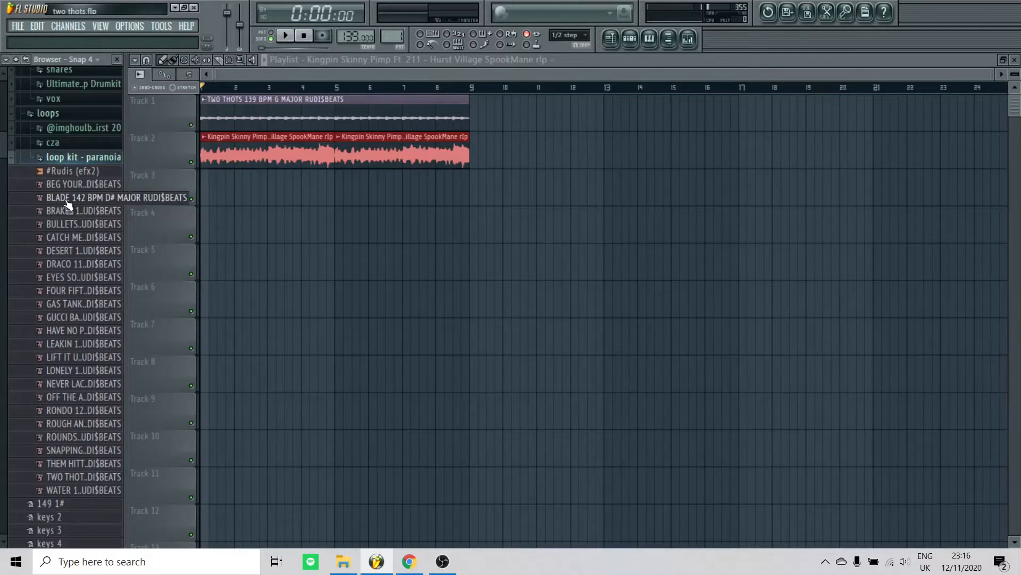
- Mute Track 2 and audition several melody loops from the loop kit - paranoia folder
{"action": "left_click", "coordinate": [191, 162]}
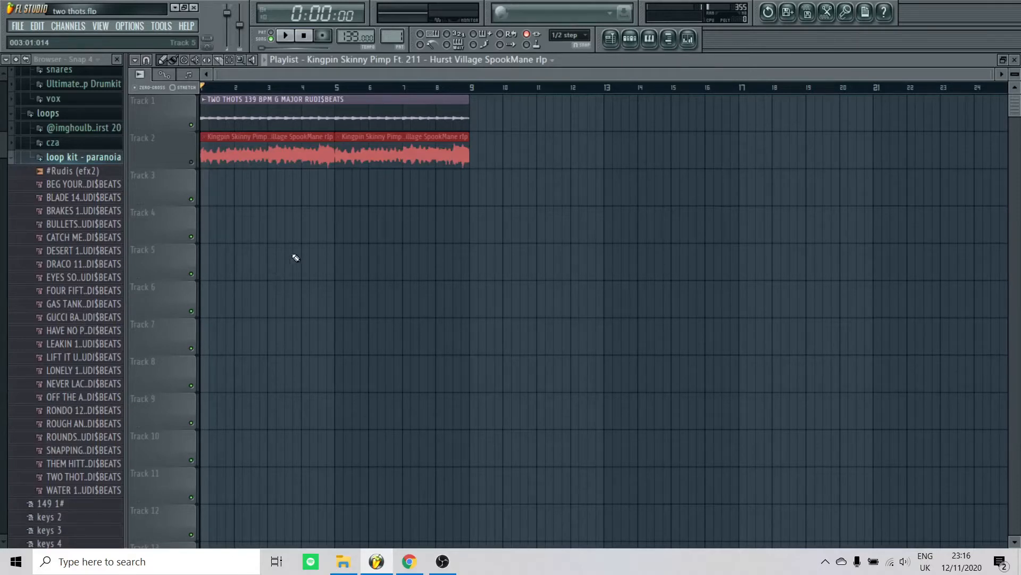
{"action": "left_click", "coordinate": [84, 491]}
{"action": "left_click", "coordinate": [80, 476]}
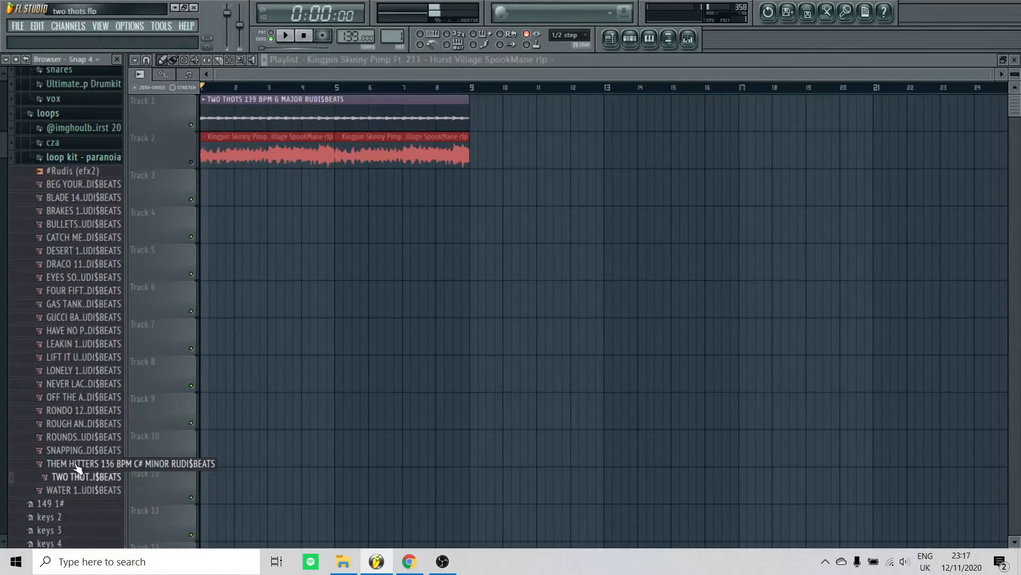
{"action": "left_click", "coordinate": [77, 466]}
{"action": "left_click", "coordinate": [78, 396]}
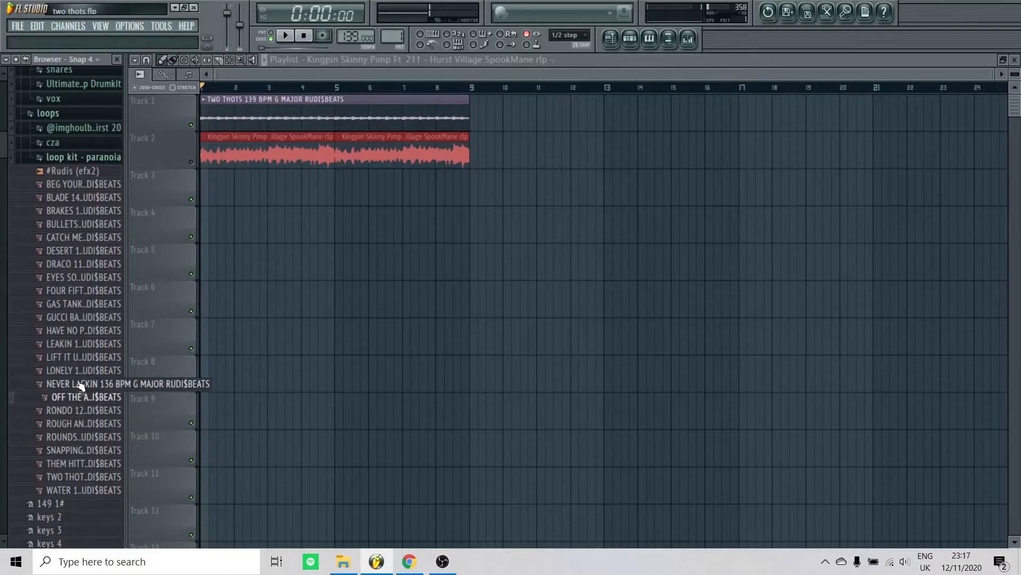
{"action": "left_click", "coordinate": [80, 343]}
{"action": "left_click", "coordinate": [84, 303]}
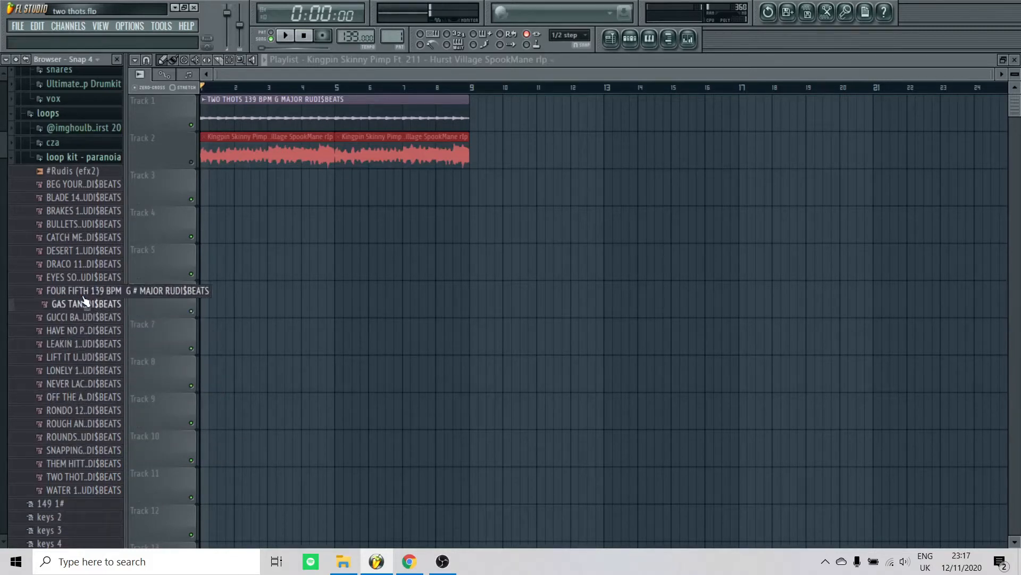
{"action": "left_click", "coordinate": [80, 263]}
{"action": "left_click", "coordinate": [79, 238]}
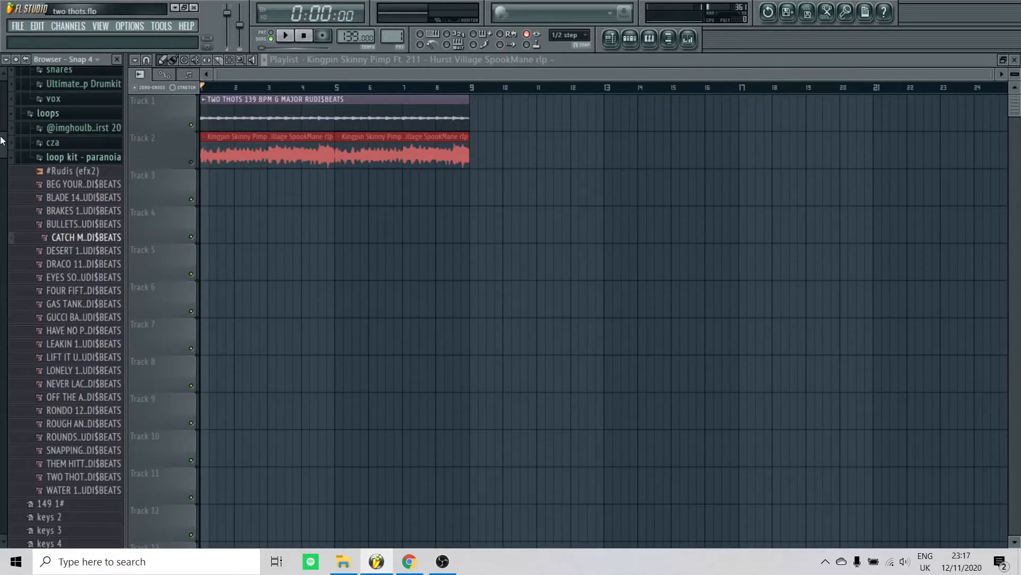
- Play the TWO THOTS loop with Track 2 muted, and check the audio clips in the channel rack
{"action": "key", "text": "space"}
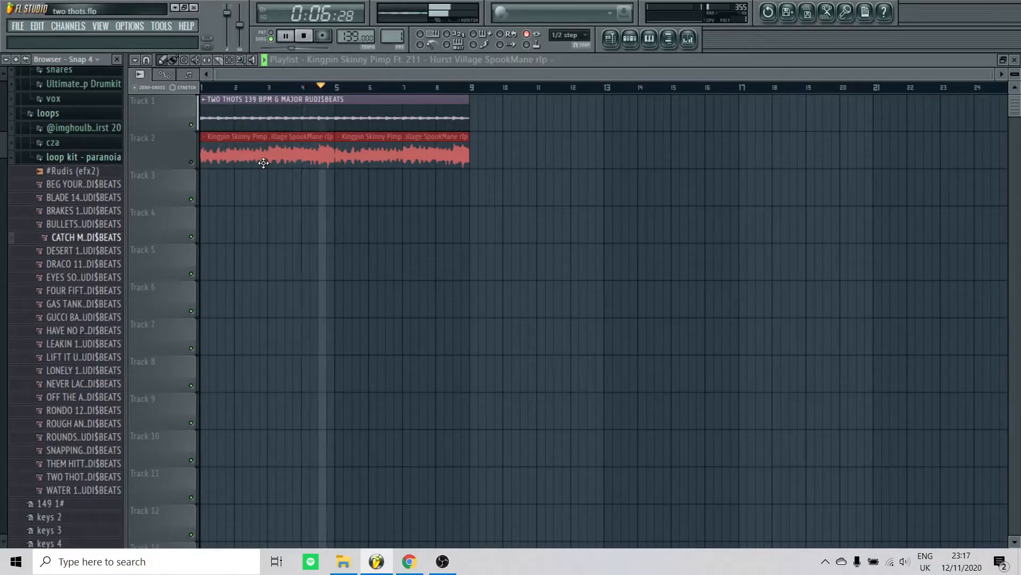
{"action": "key", "text": "space"}
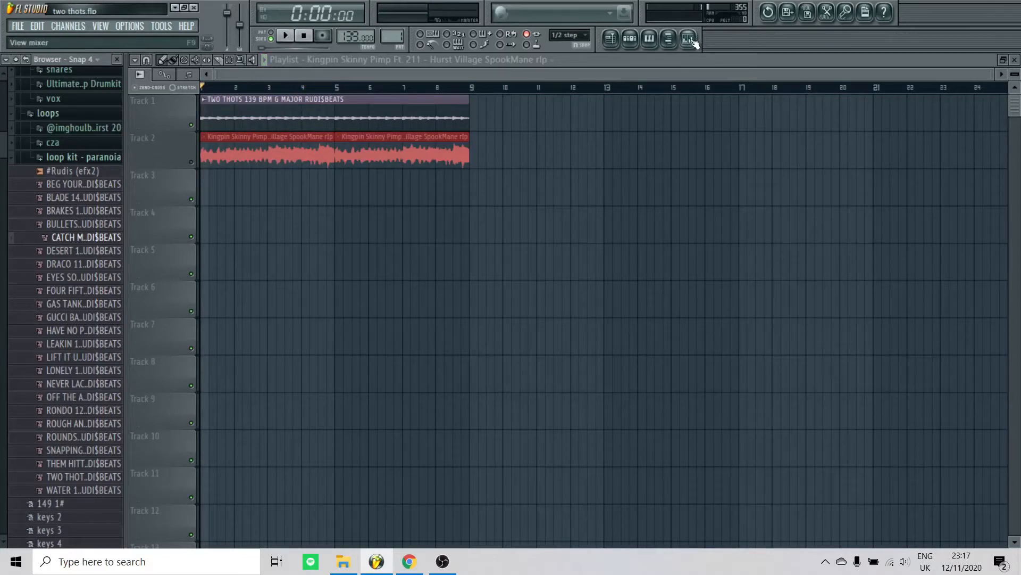
{"action": "left_click", "coordinate": [630, 38]}
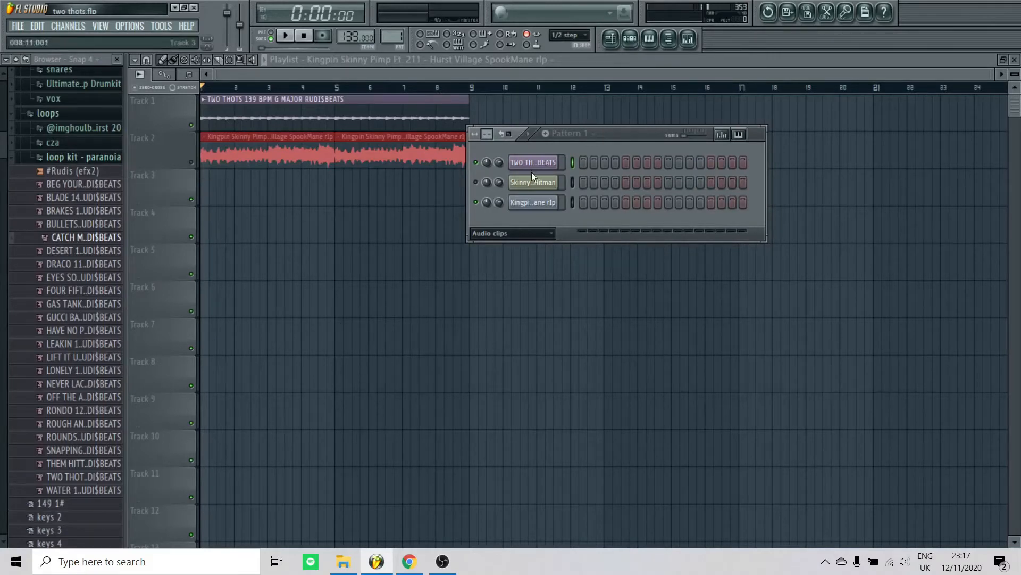
{"action": "key", "text": "F6"}
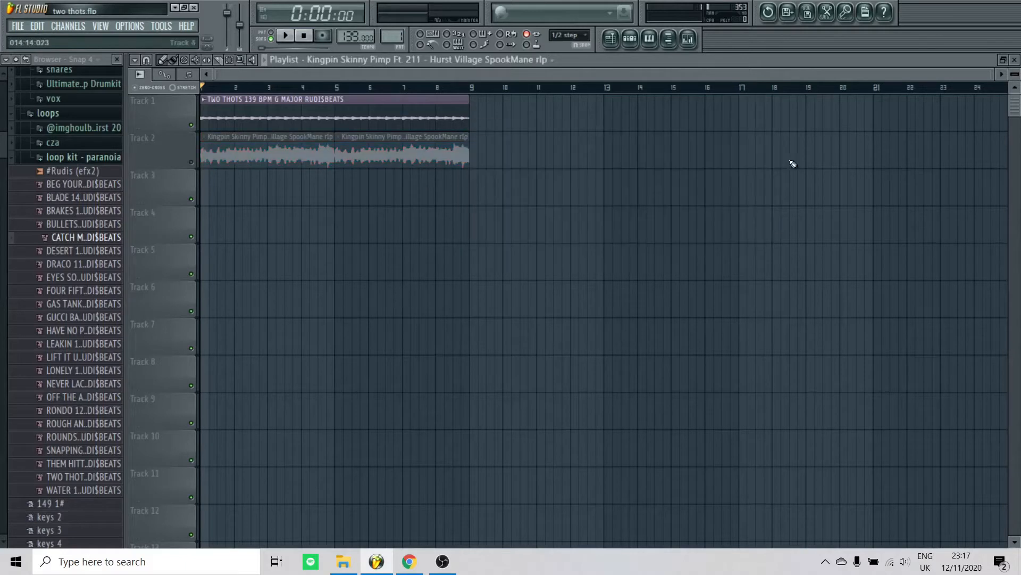
{"action": "left_click", "coordinate": [636, 43]}
{"action": "left_click", "coordinate": [641, 47]}
- Unmute Track 2 and play the TWO THOTS loop together with the Kingpin Skinny Pimp vocal sample
{"action": "left_click", "coordinate": [196, 168]}
{"action": "key", "text": "space"}
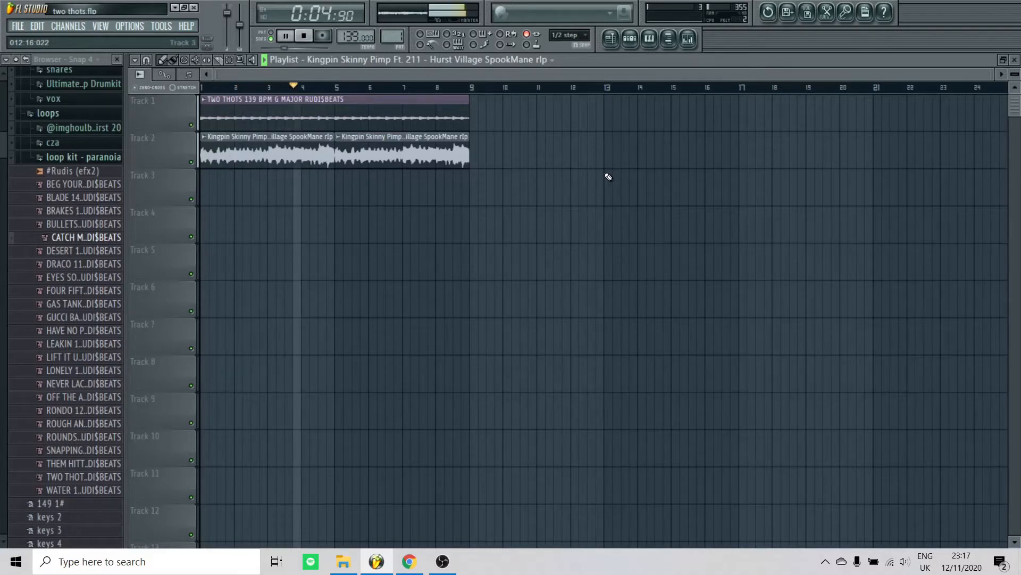
{"action": "key", "text": "space"}
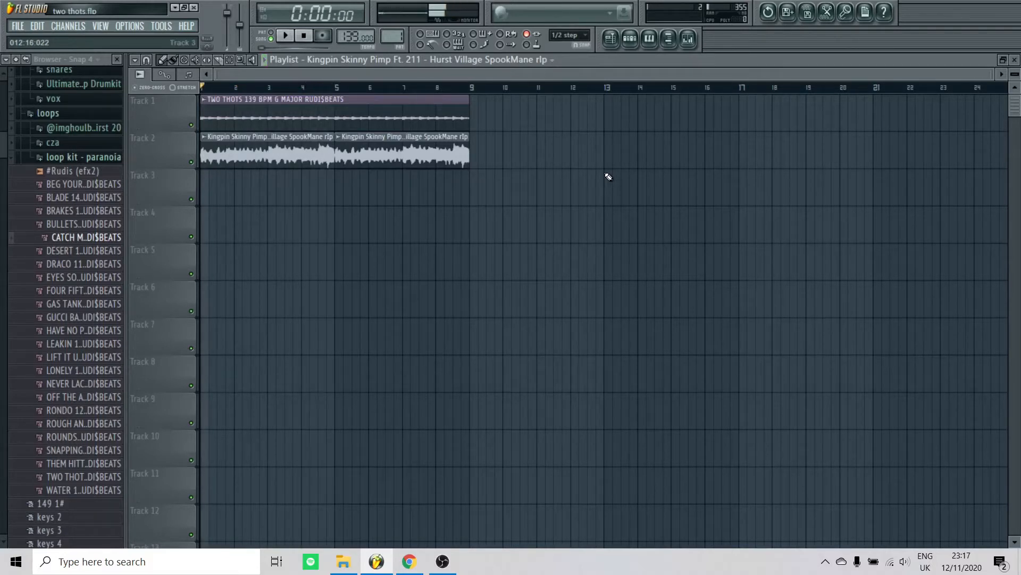
- Open Edison from the Master mixer track and examine the selected section of the Kingpin Skinny Pimp recording
{"action": "left_click", "coordinate": [688, 41]}
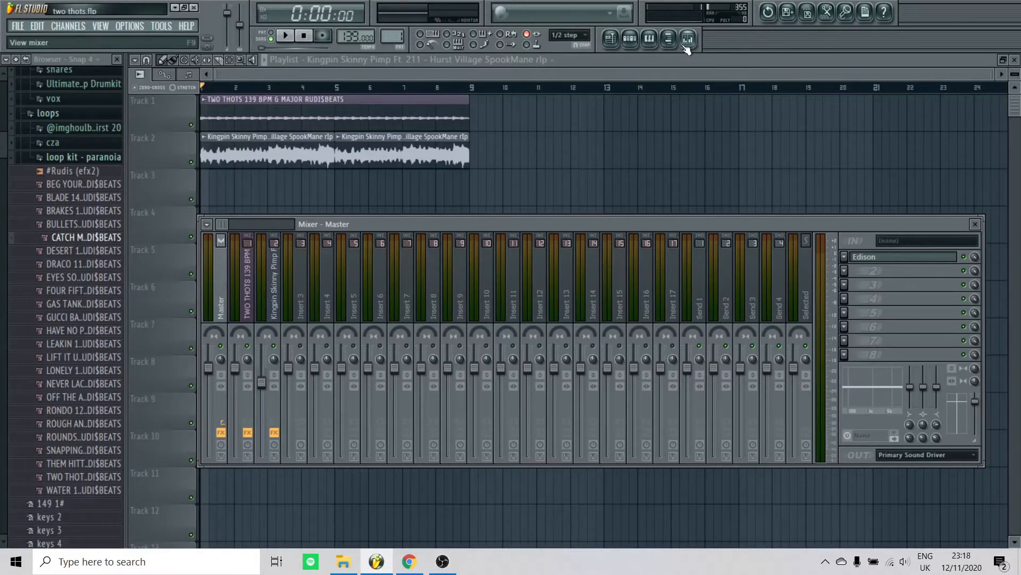
{"action": "left_click", "coordinate": [880, 259]}
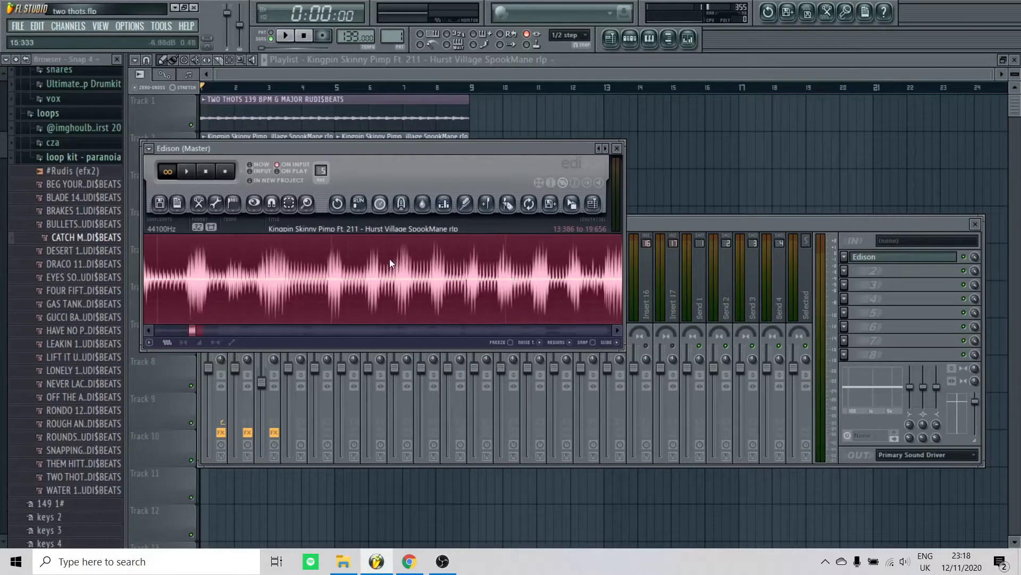
{"action": "left_click_drag", "start_coordinate": [395, 149], "coordinate": [444, 123]}
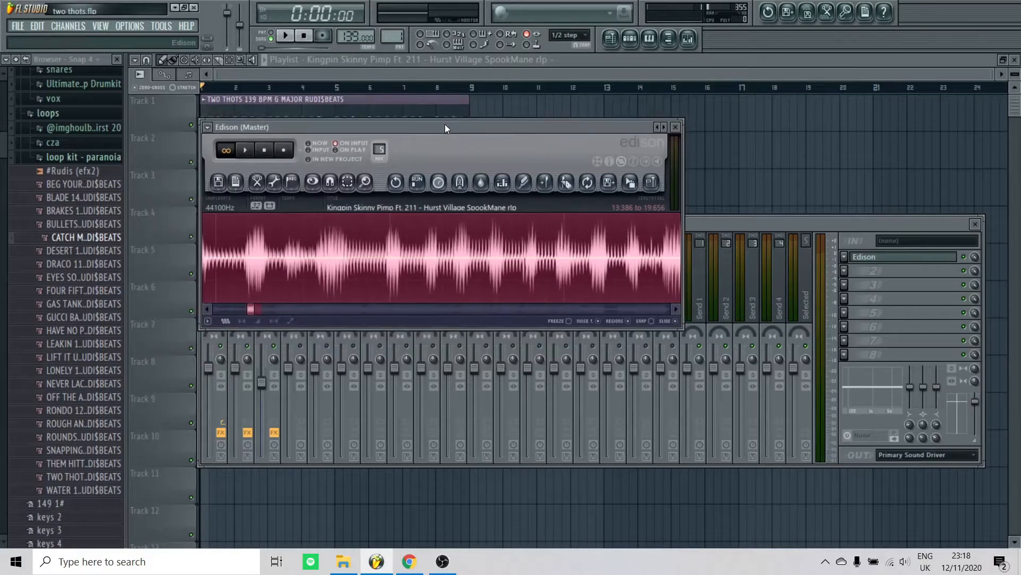
{"action": "scroll", "coordinate": [397, 261], "scroll_direction": "down", "scroll_amount": 4}
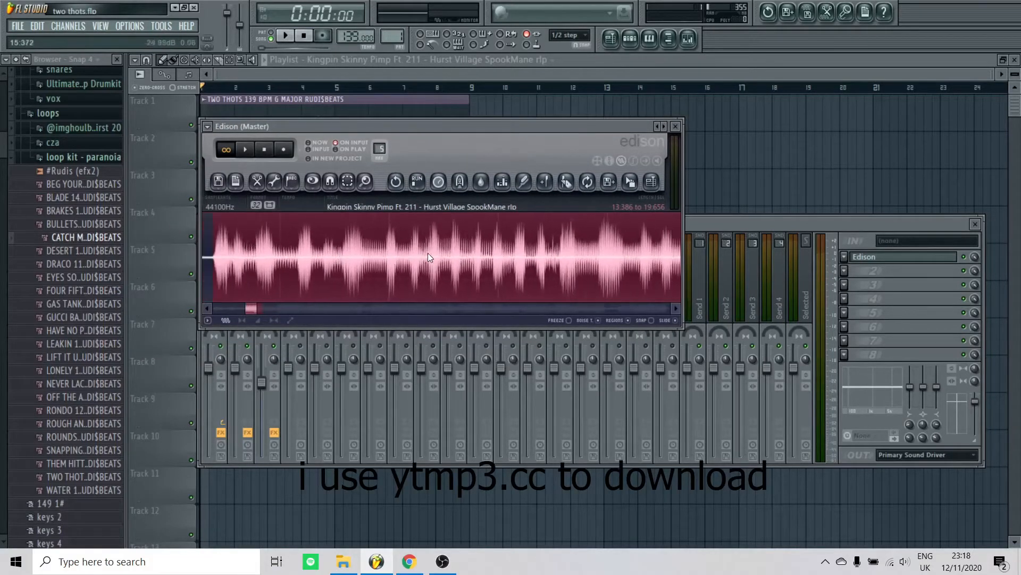
{"action": "scroll", "coordinate": [535, 243], "scroll_direction": "down", "scroll_amount": 2}
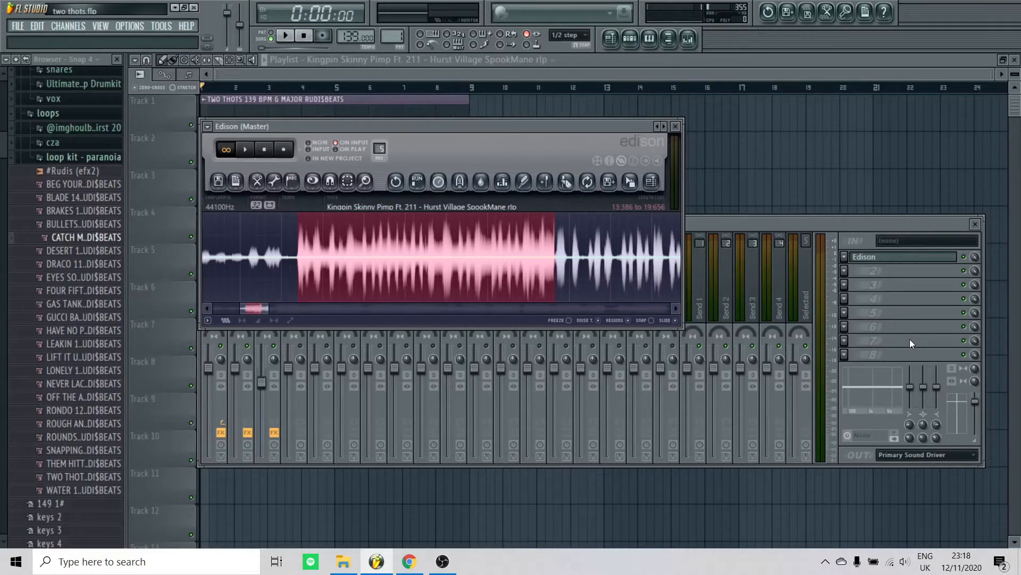
- Play the selected section of the Kingpin Skinny Pimp recording in Edison and close the editor
{"action": "left_click", "coordinate": [245, 149]}
{"action": "left_click", "coordinate": [245, 149]}
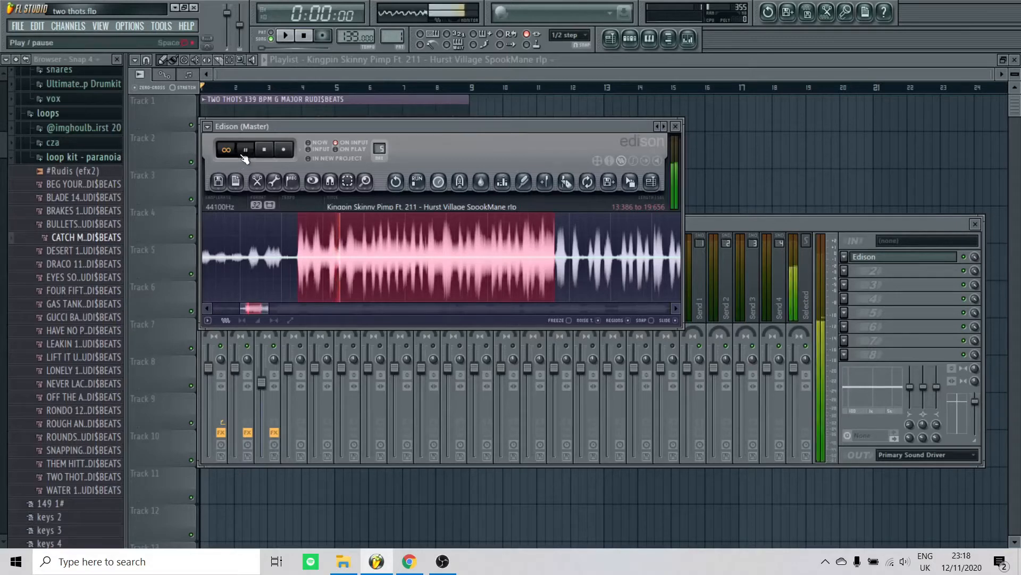
{"action": "left_click", "coordinate": [283, 149]}
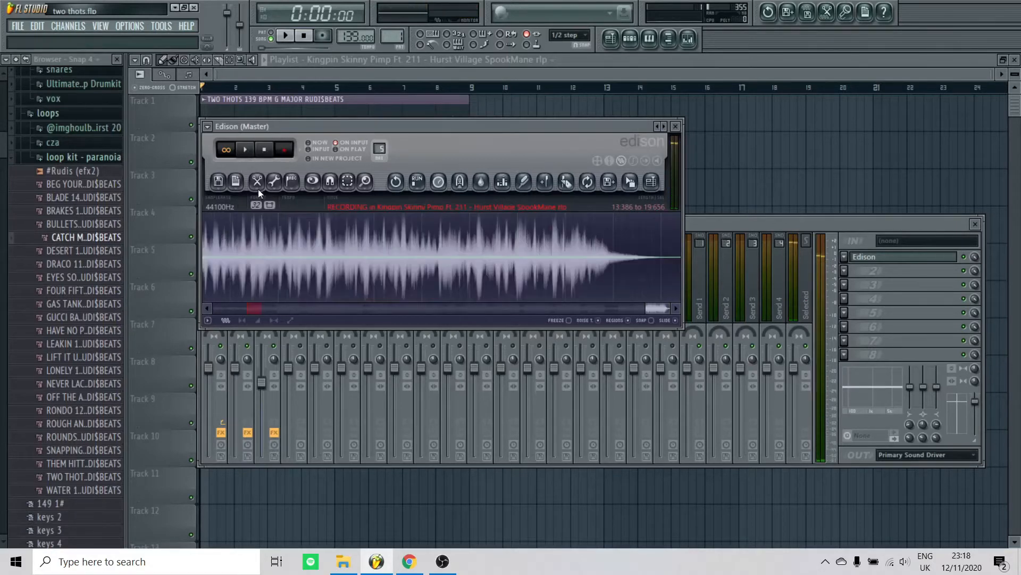
{"action": "left_click", "coordinate": [289, 149]}
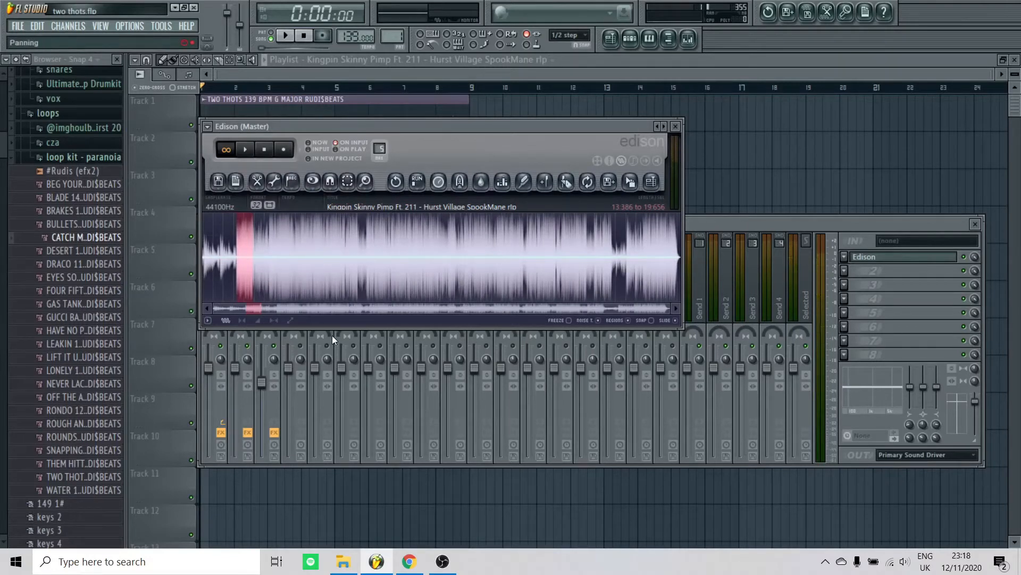
{"action": "left_click", "coordinate": [676, 127]}
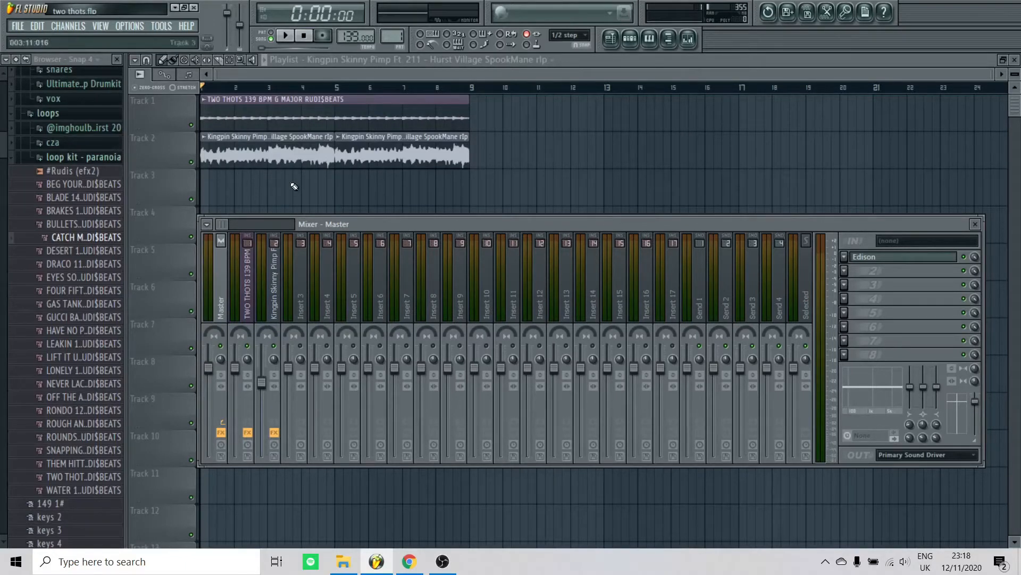
- Open the first Fruity Parametric EQ 2 on the Kingpin Skinny Pimp mixer track and examine its curve during playback
{"action": "key", "text": "space"}
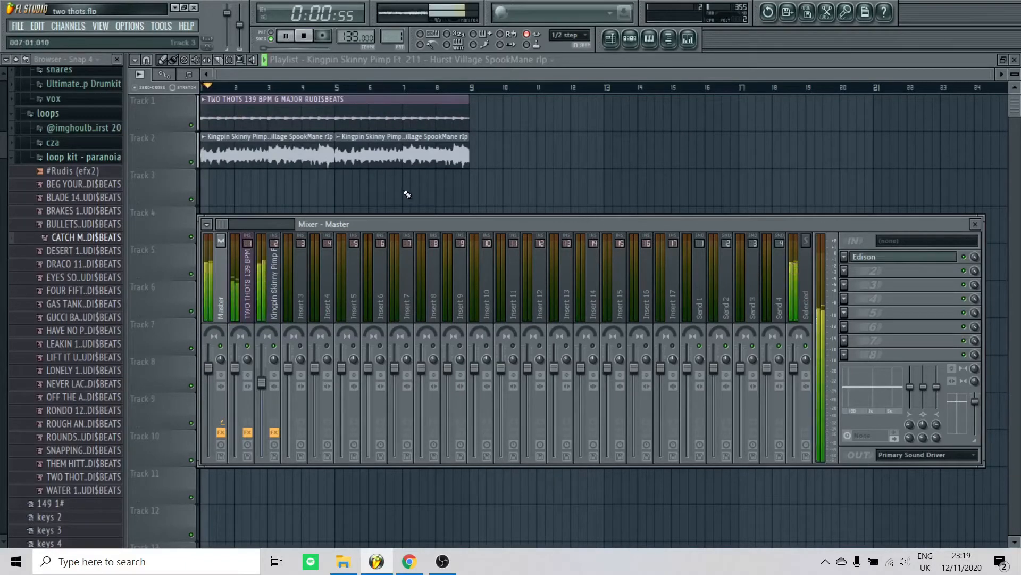
{"action": "key", "text": "space"}
{"action": "left_click", "coordinate": [268, 306]}
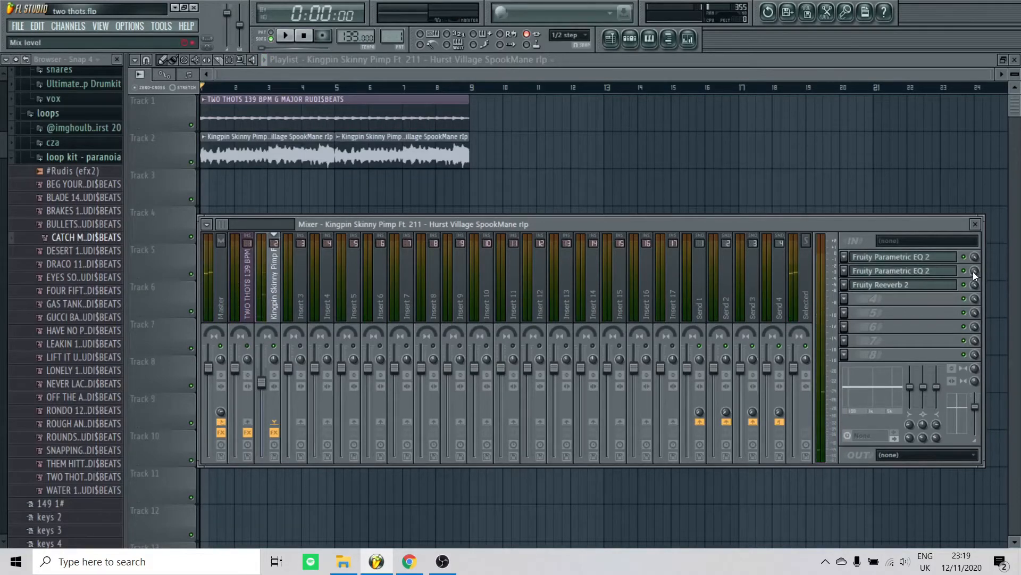
{"action": "left_click", "coordinate": [893, 258]}
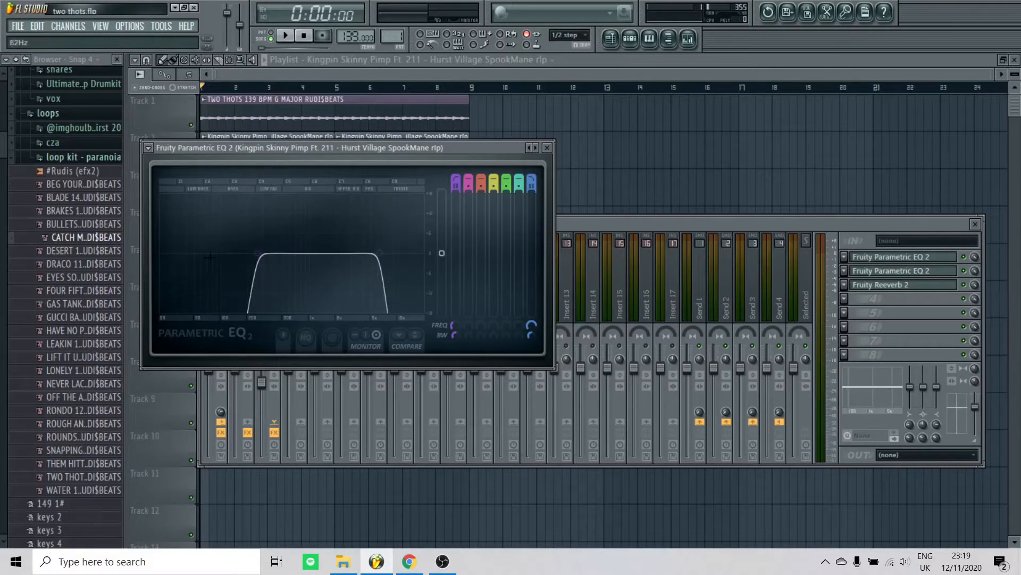
{"action": "key", "text": "space"}
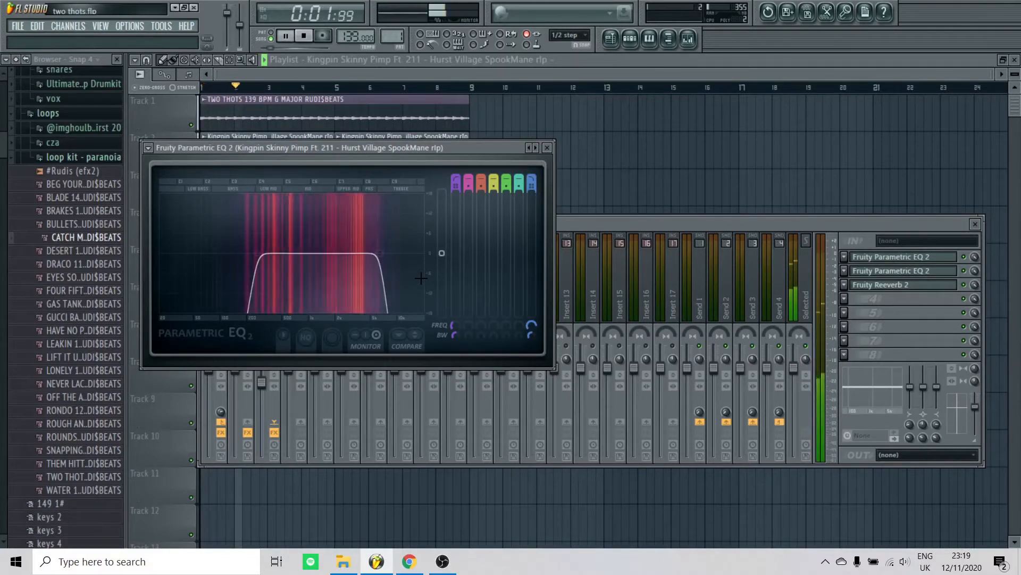
{"action": "key", "text": "space"}
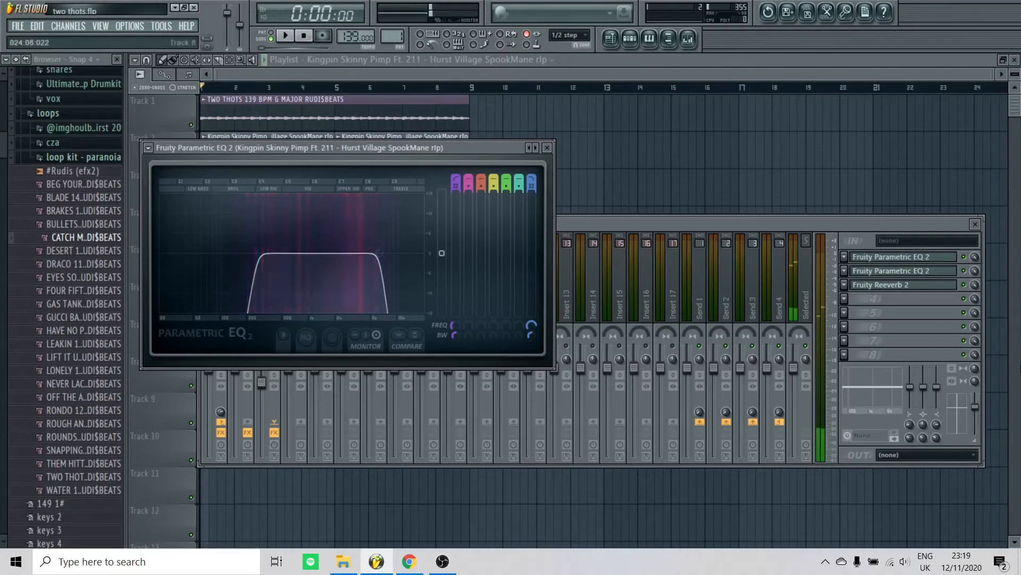
- Raise the band 6 level slightly in the second Fruity Parametric EQ 2 during playback, and close both EQ windows
{"action": "left_click", "coordinate": [883, 272]}
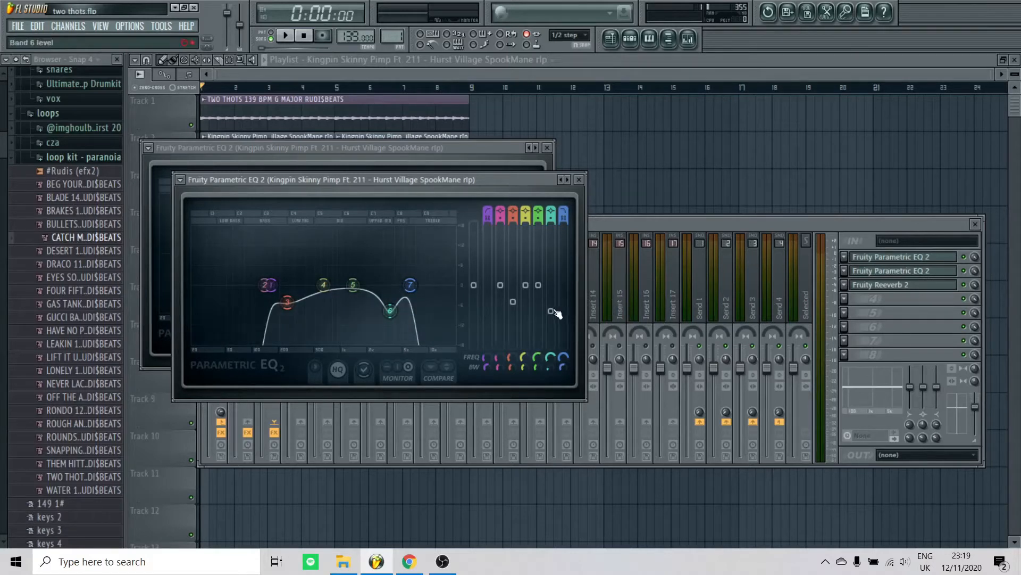
{"action": "key", "text": "space"}
{"action": "mouse_move", "coordinate": [551, 311]}
{"action": "left_mouse_down"}
{"action": "mouse_move", "coordinate": [551, 251]}
{"action": "mouse_move", "coordinate": [551, 303]}
{"action": "left_mouse_up"}
{"action": "key", "text": "space"}
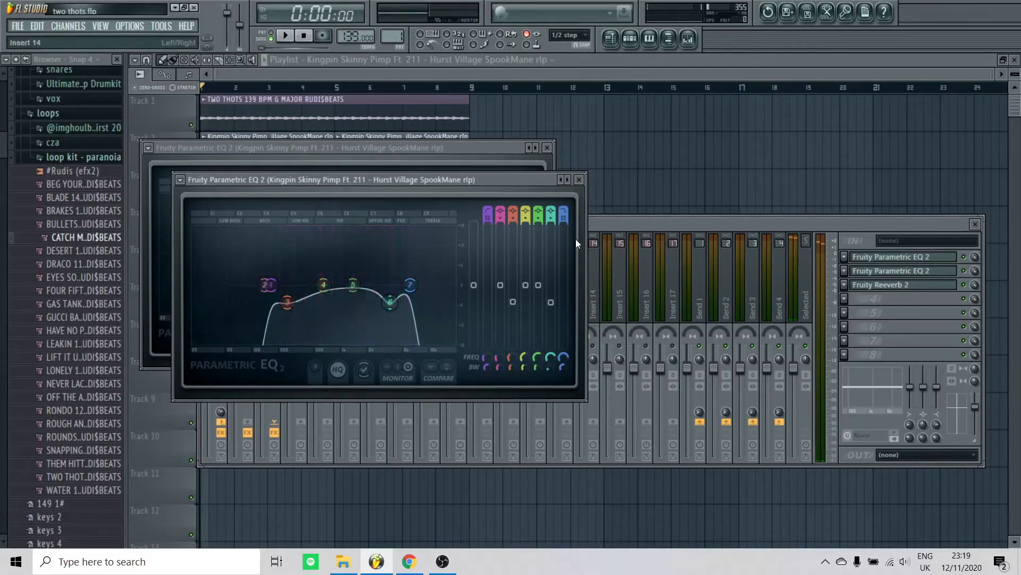
{"action": "left_click", "coordinate": [580, 179]}
{"action": "left_click", "coordinate": [547, 147]}
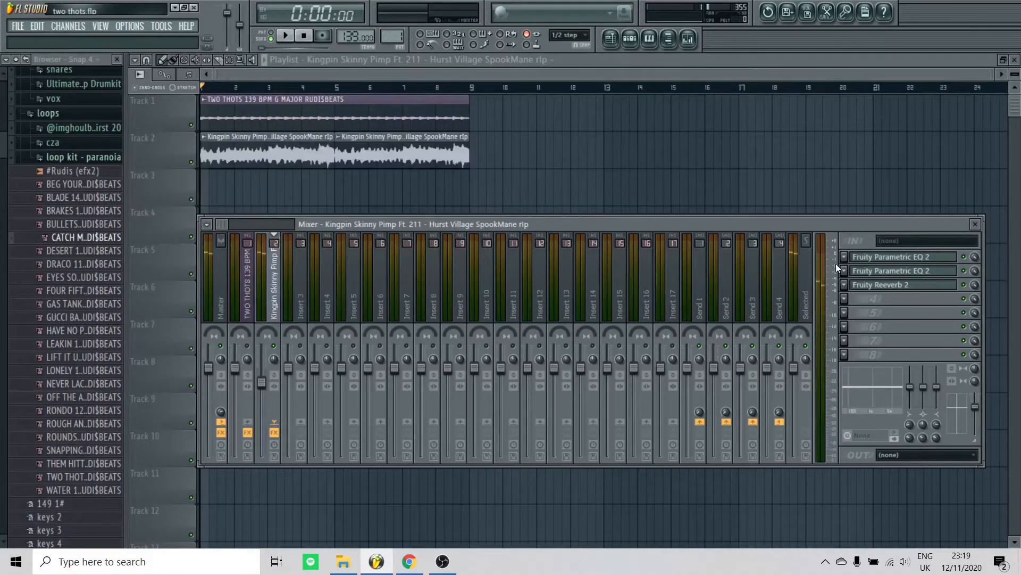
- Play the song while toggling Fruity Reeverb 2 on the Kingpin Skinny Pimp mixer track to compare the sound
{"action": "left_click", "coordinate": [879, 286]}
{"action": "key", "text": "space"}
{"action": "left_click", "coordinate": [968, 291]}
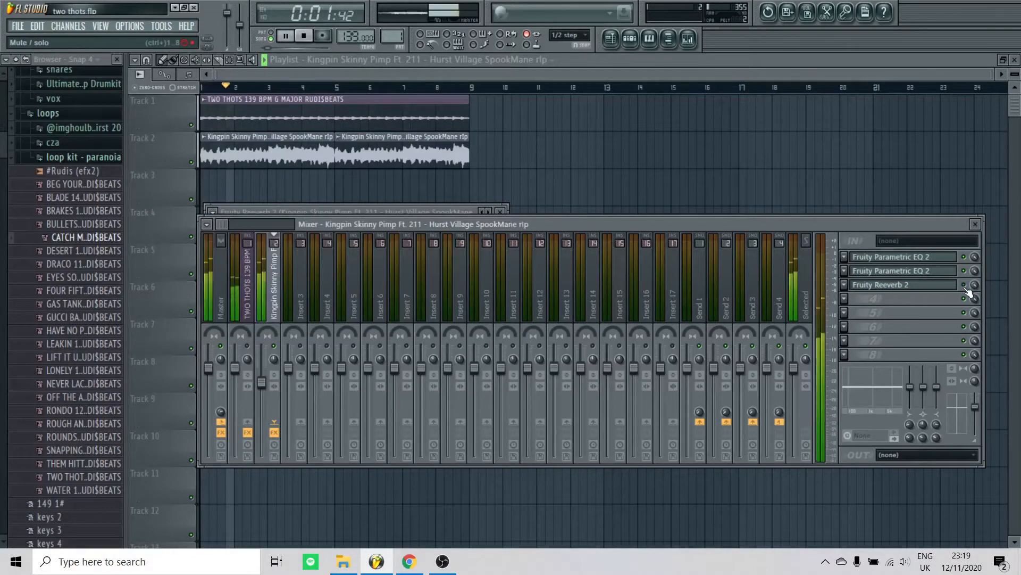
{"action": "key", "text": "space"}
{"action": "left_click", "coordinate": [925, 288]}
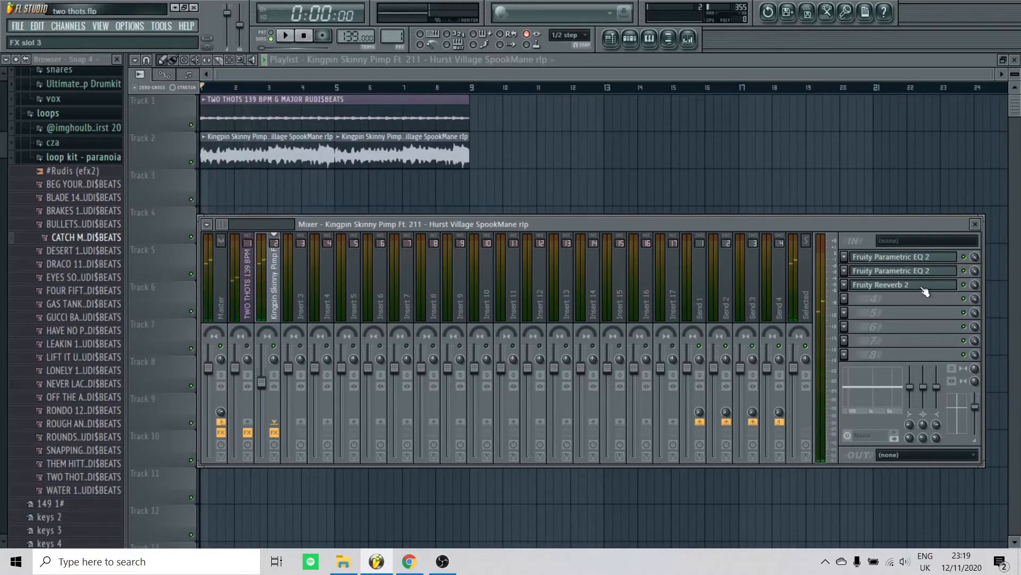
- Open Fruity Reeverb 2 on the Kingpin Skinny Pimp mixer track to view its settings, and close it and the mixer
{"action": "left_click", "coordinate": [924, 292]}
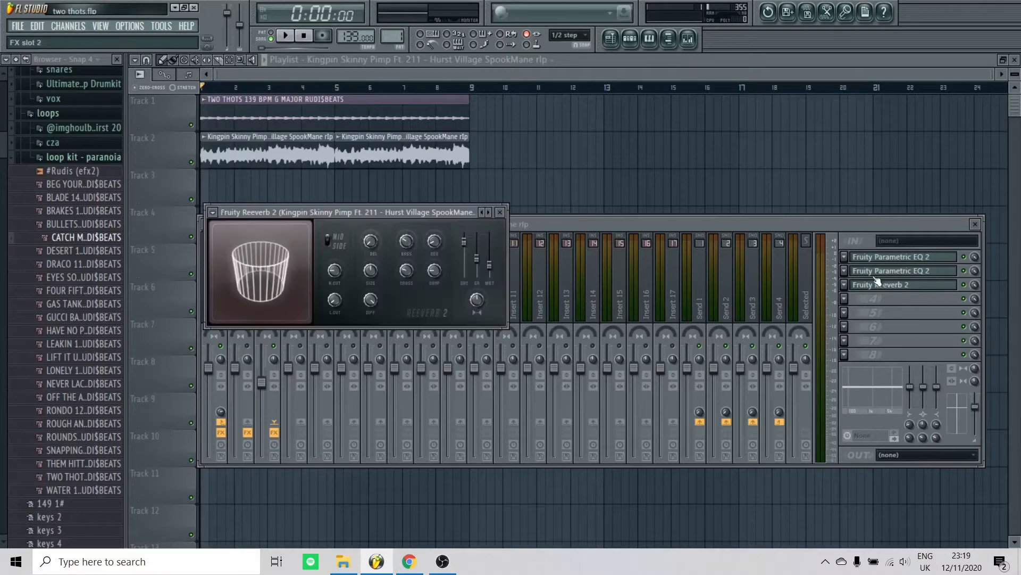
{"action": "left_click", "coordinate": [513, 205]}
{"action": "left_click", "coordinate": [552, 177]}
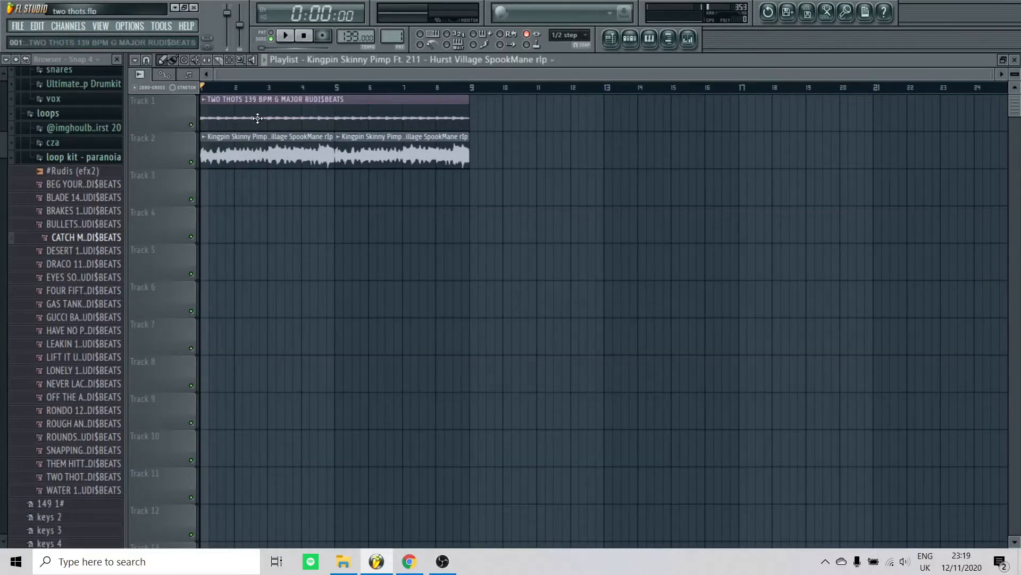
- Collapse the loops, Nick Mira - Haywire and fx folders in the browser, and expand the midi scales folder
{"action": "left_click", "coordinate": [85, 156]}
{"action": "scroll", "coordinate": [98, 353], "scroll_direction": "up", "scroll_amount": 4}
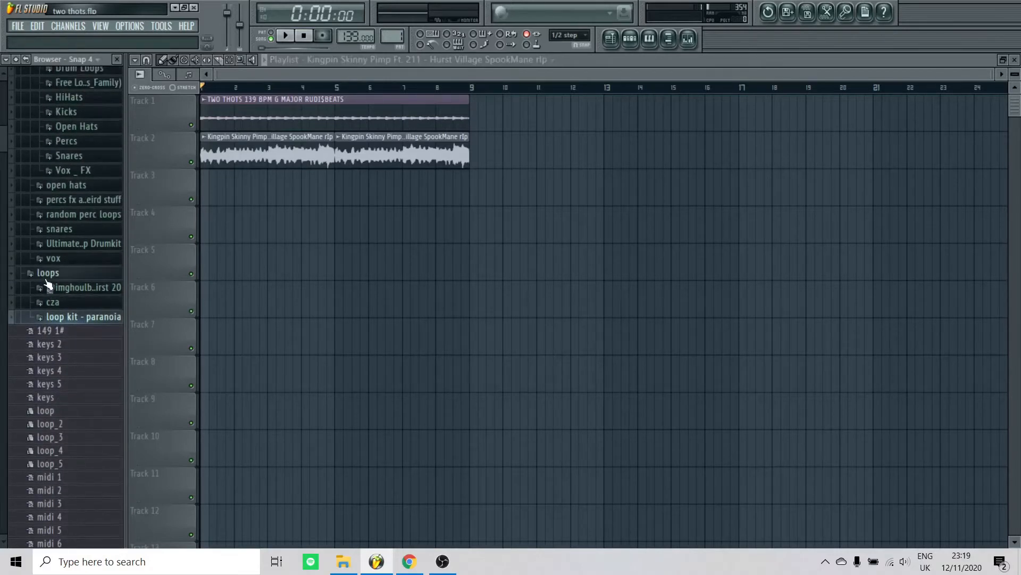
{"action": "left_click", "coordinate": [48, 269]}
{"action": "scroll", "coordinate": [64, 362], "scroll_direction": "up", "scroll_amount": 6}
{"action": "scroll", "coordinate": [59, 357], "scroll_direction": "up", "scroll_amount": 3}
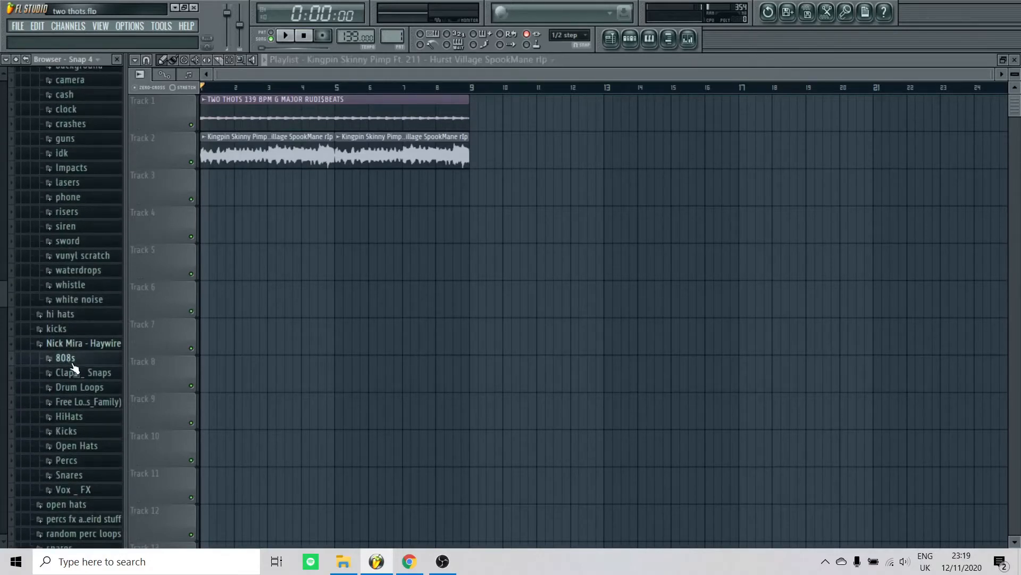
{"action": "left_click", "coordinate": [75, 381]}
{"action": "scroll", "coordinate": [80, 383], "scroll_direction": "up", "scroll_amount": 4}
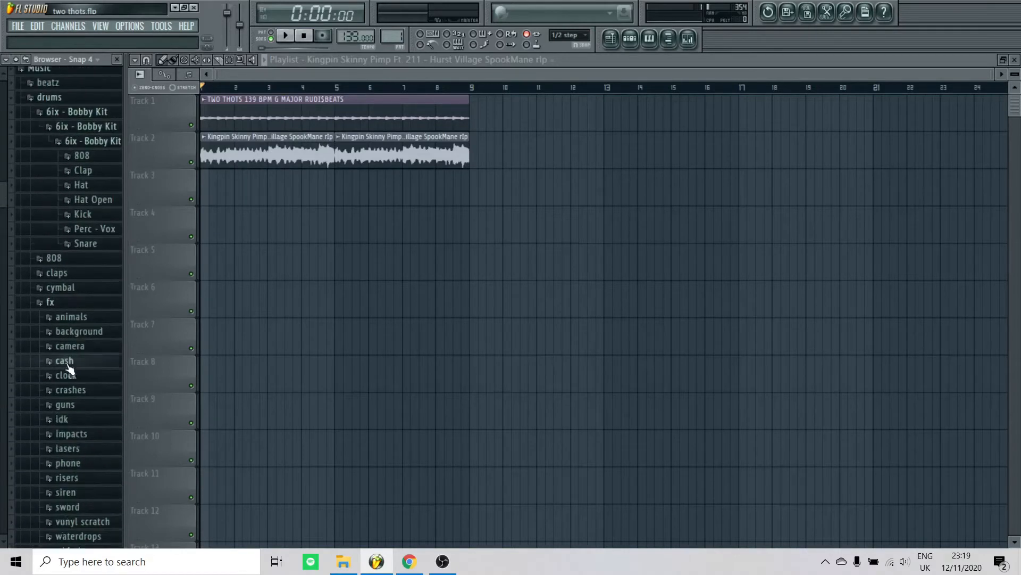
{"action": "left_click", "coordinate": [53, 312]}
{"action": "scroll", "coordinate": [93, 416], "scroll_direction": "down", "scroll_amount": 4}
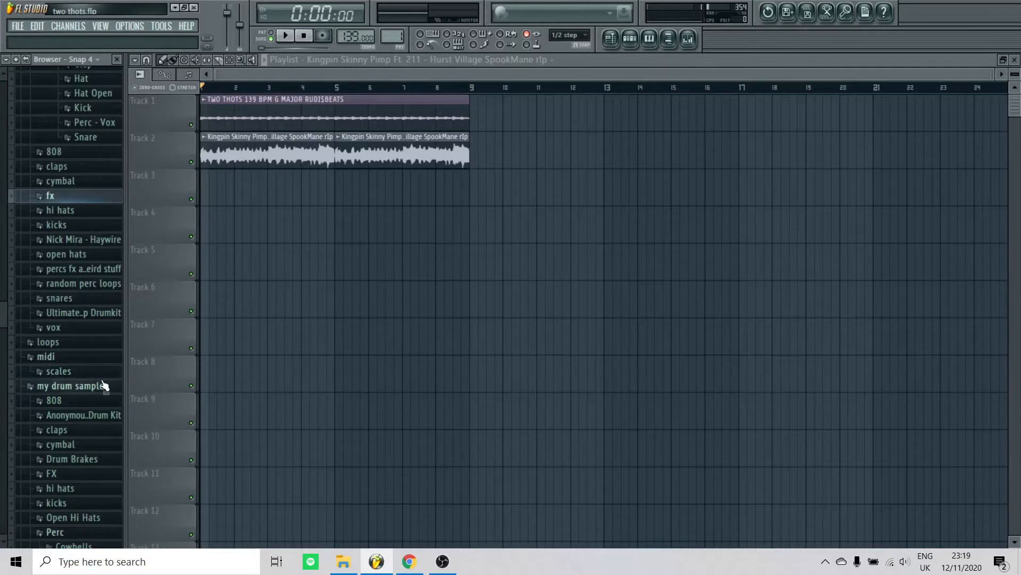
{"action": "left_click", "coordinate": [59, 372]}
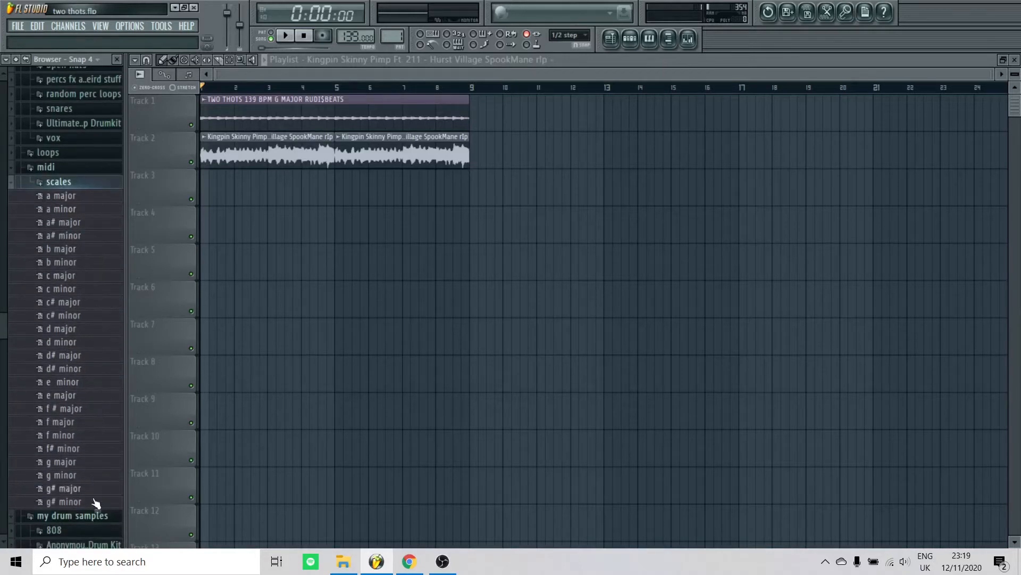
- Show all channels in the channel rack and load the g major scale MIDI file into the Sampler channel
{"action": "left_click", "coordinate": [630, 39]}
{"action": "left_click", "coordinate": [506, 235]}
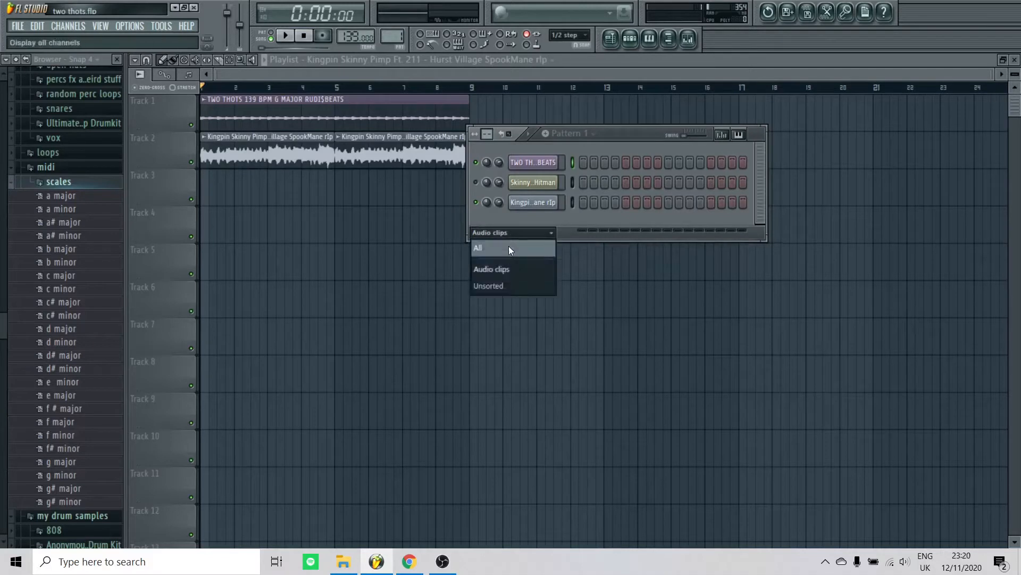
{"action": "left_click", "coordinate": [509, 246]}
{"action": "left_click_drag", "start_coordinate": [600, 136], "coordinate": [606, 184]}
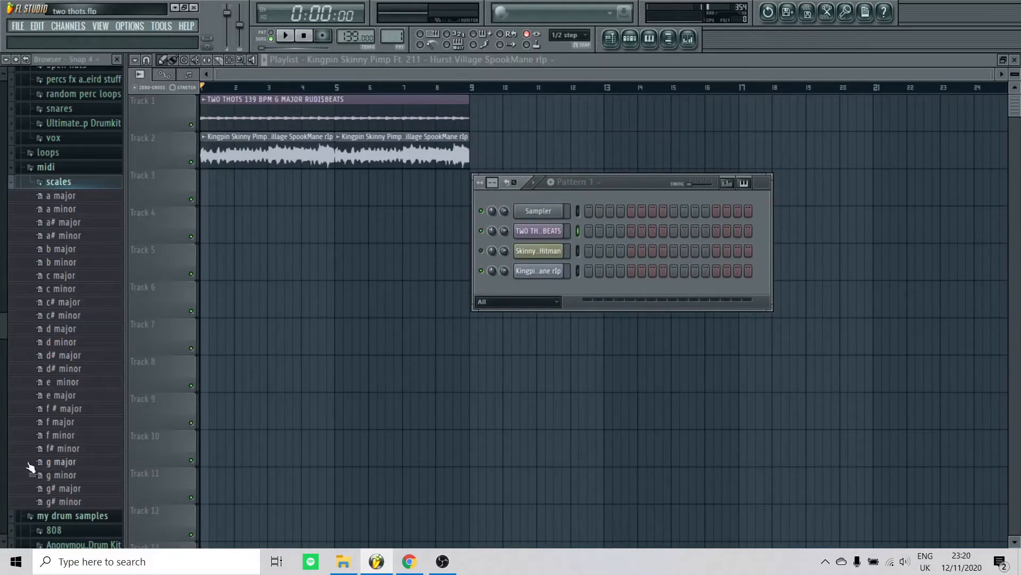
{"action": "left_click", "coordinate": [59, 464]}
{"action": "left_click_drag", "start_coordinate": [59, 473], "coordinate": [541, 217]}
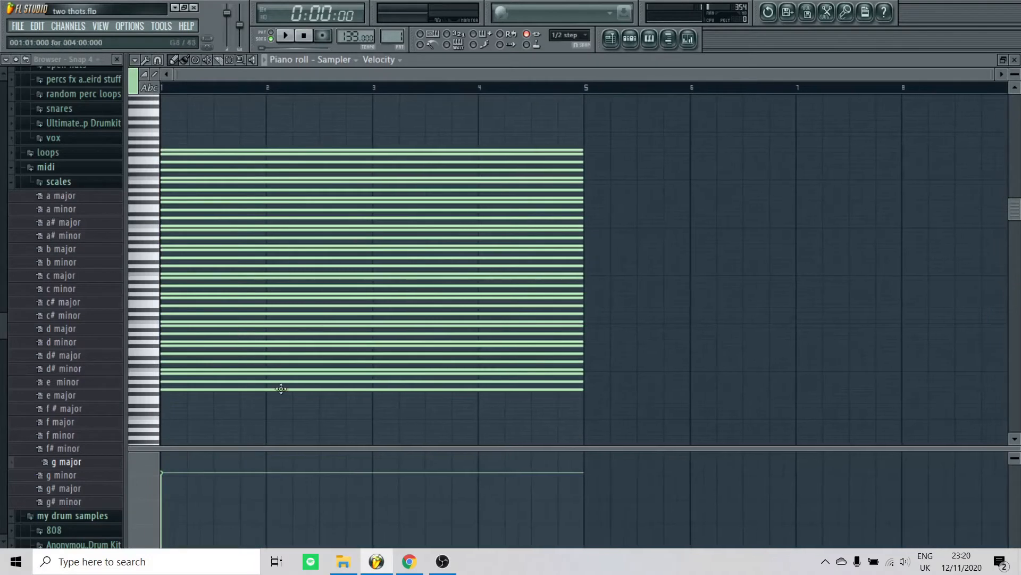
- Lengthen all the G major scale notes in the Sampler's piano roll to 7.5 bars and close the piano roll
{"action": "key", "text": "ctrl+a"}
{"action": "scroll", "coordinate": [517, 337], "scroll_direction": "down", "scroll_amount": 3}
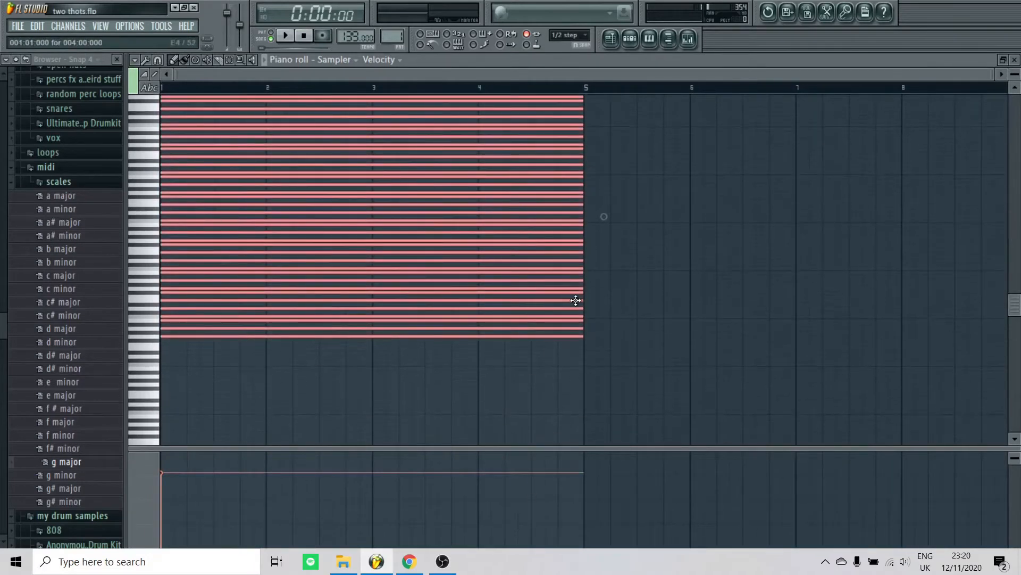
{"action": "left_click_drag", "start_coordinate": [580, 301], "coordinate": [942, 319]}
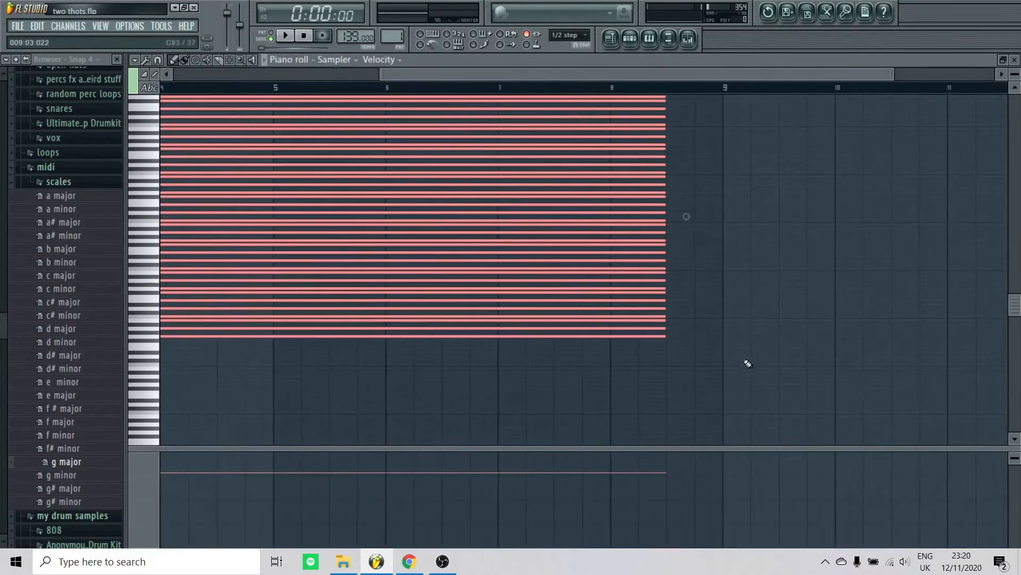
{"action": "left_click", "coordinate": [781, 367]}
{"action": "left_click", "coordinate": [1015, 61]}
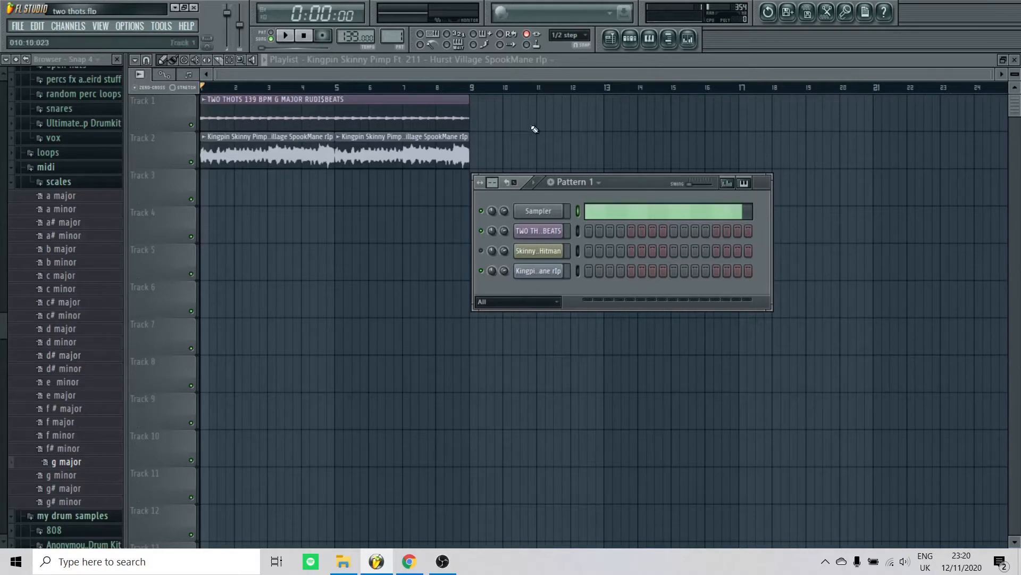
- Place Pattern 1 at bar 1 on Track 3 of the playlist and collapse the scales folder in the browser
{"action": "scroll", "coordinate": [392, 36], "scroll_direction": "up", "scroll_amount": 1}
{"action": "scroll", "coordinate": [392, 36], "scroll_direction": "down", "scroll_amount": 1}
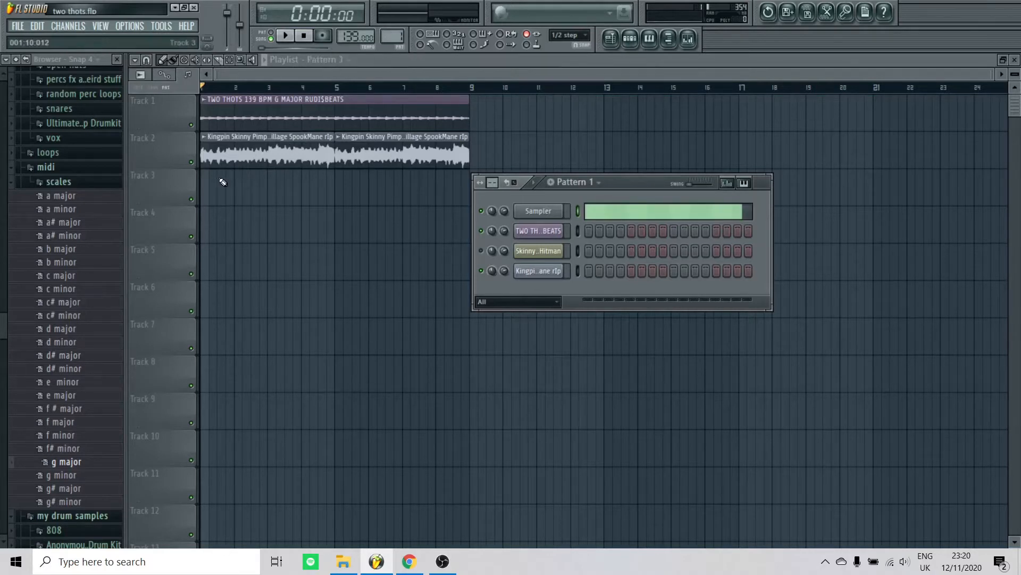
{"action": "left_click_drag", "start_coordinate": [223, 182], "coordinate": [278, 192]}
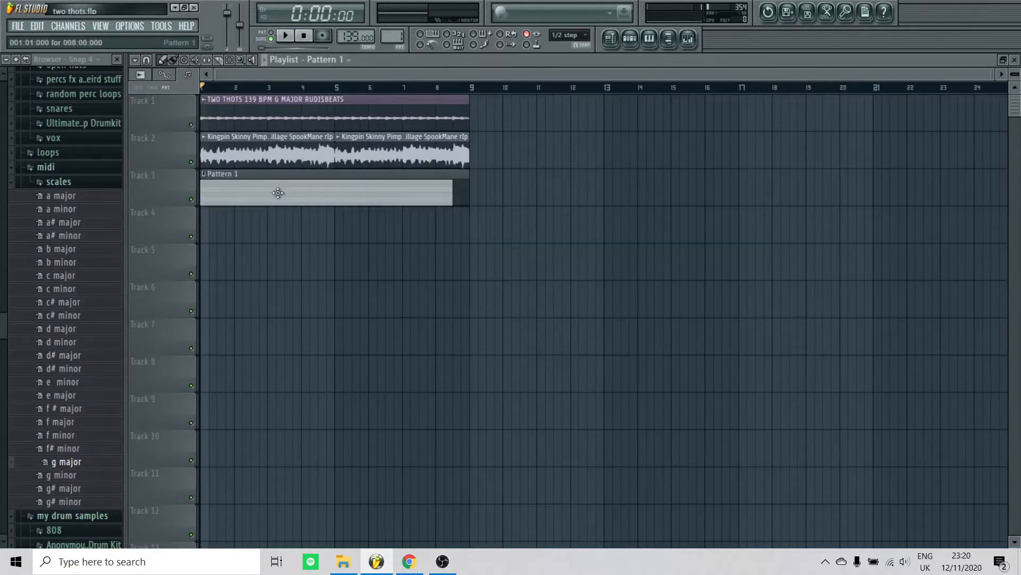
{"action": "left_click", "coordinate": [627, 47]}
{"action": "left_click", "coordinate": [49, 185]}
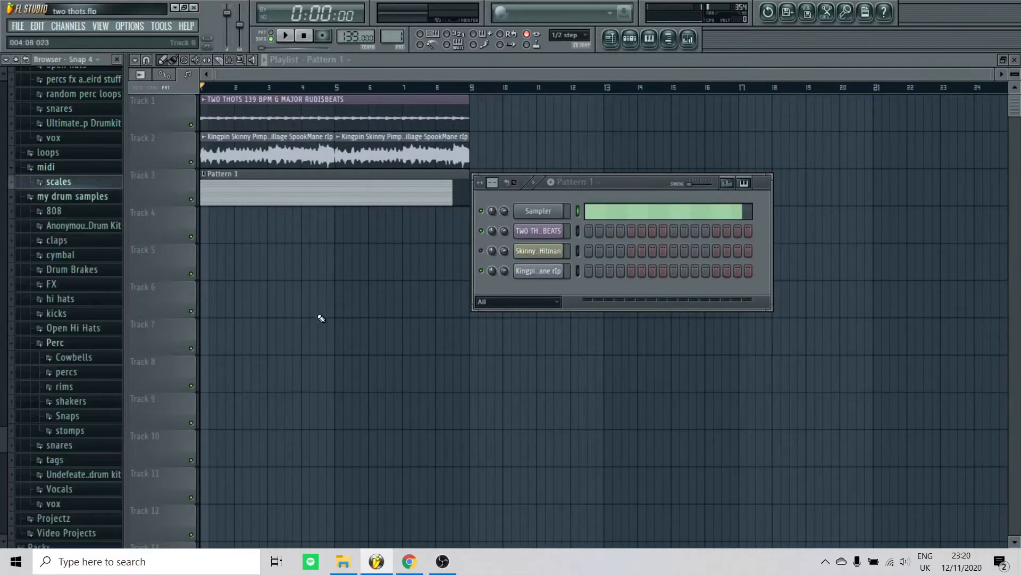
- Raise the Master mixer fader to its maximum and set the TWO THOTS track volume to -8.1 dB while auditioning the song
{"action": "left_click", "coordinate": [690, 47]}
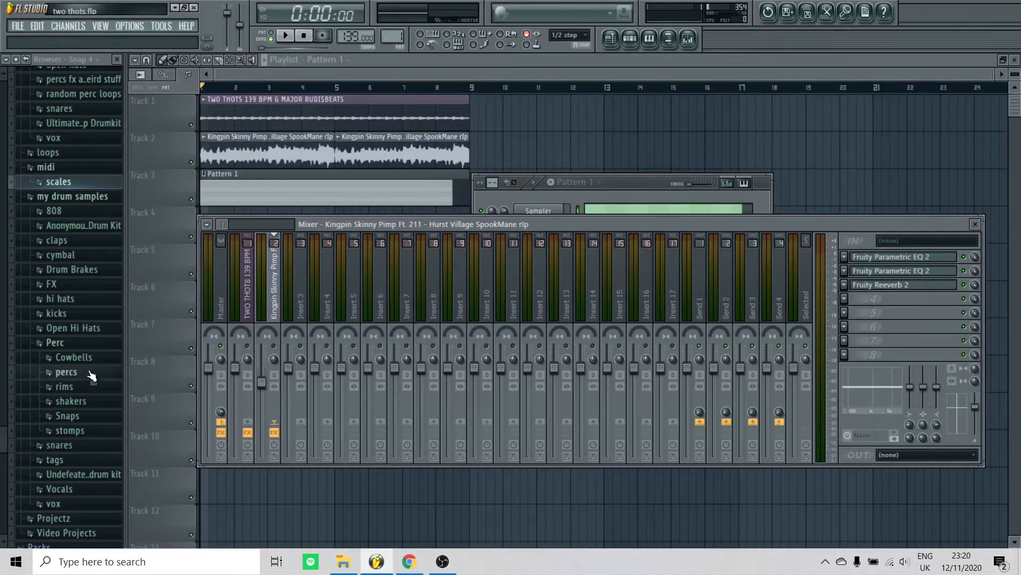
{"action": "left_click", "coordinate": [651, 182]}
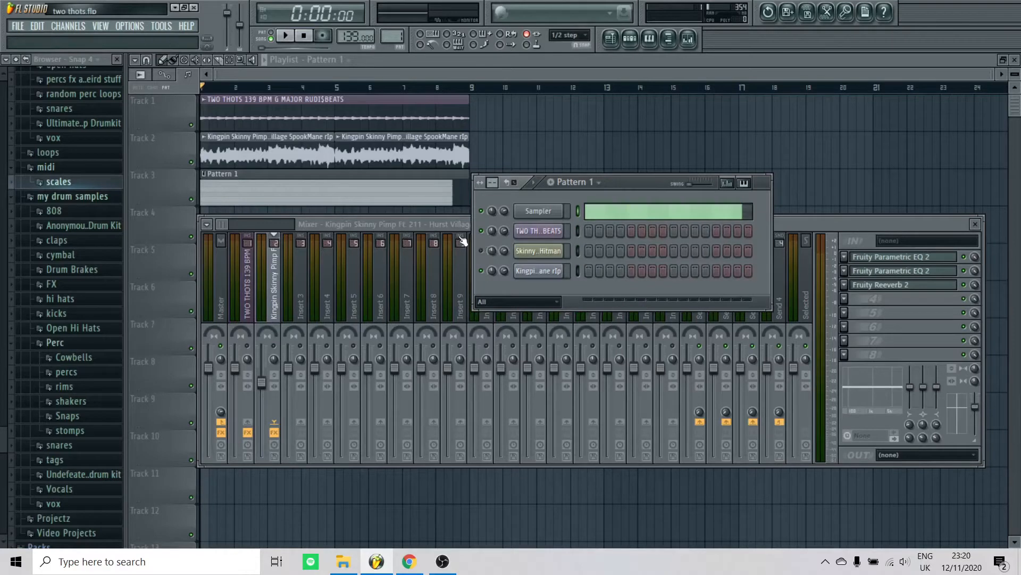
{"action": "left_click", "coordinate": [251, 350]}
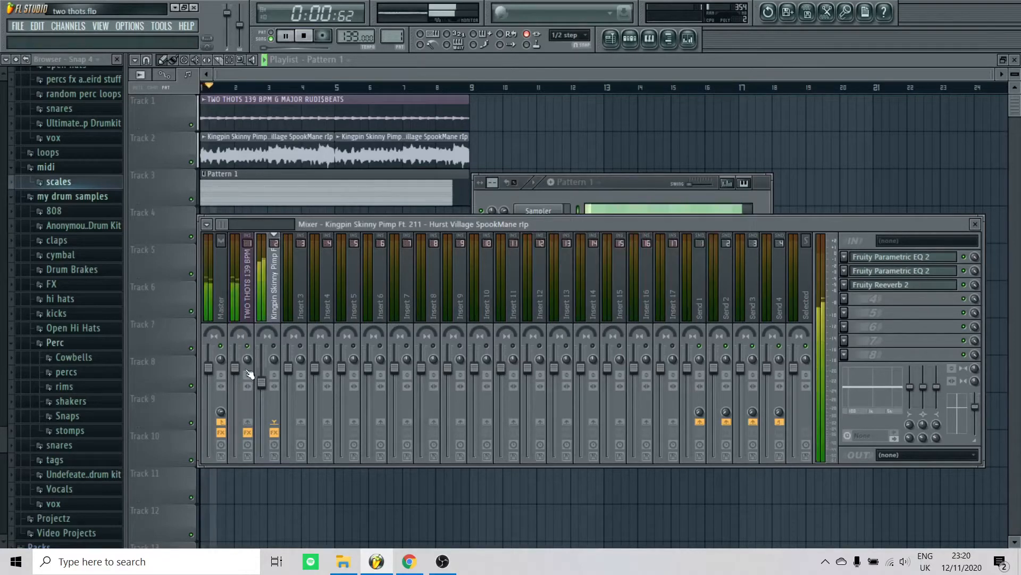
{"action": "left_click_drag", "start_coordinate": [235, 368], "coordinate": [211, 349]}
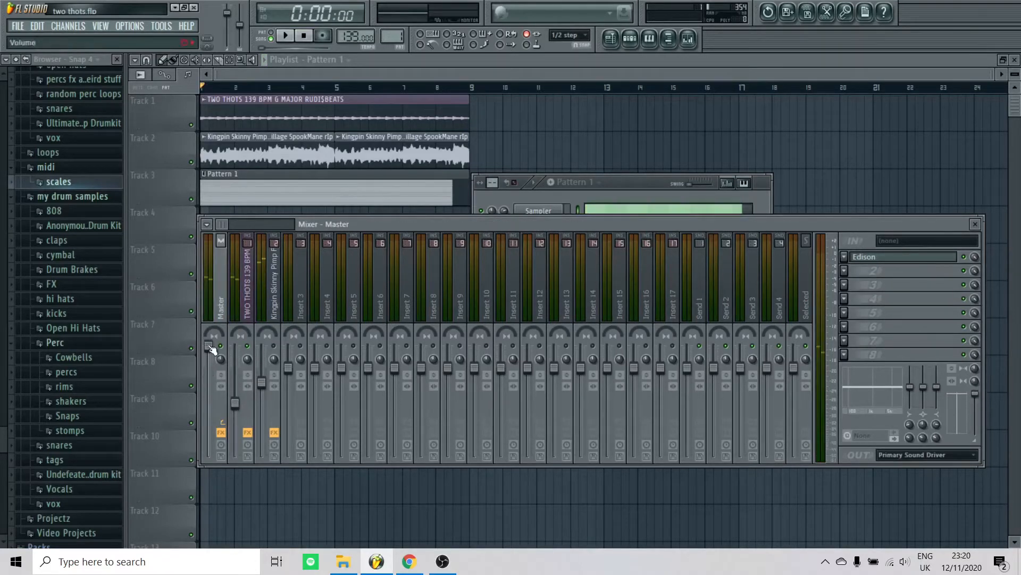
{"action": "key", "text": "space"}
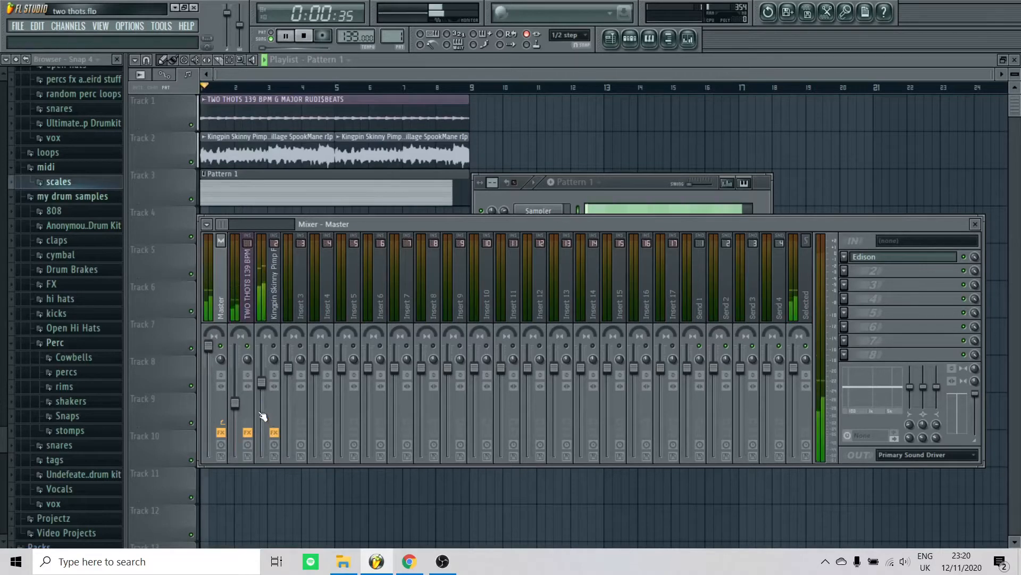
{"action": "left_click", "coordinate": [234, 403]}
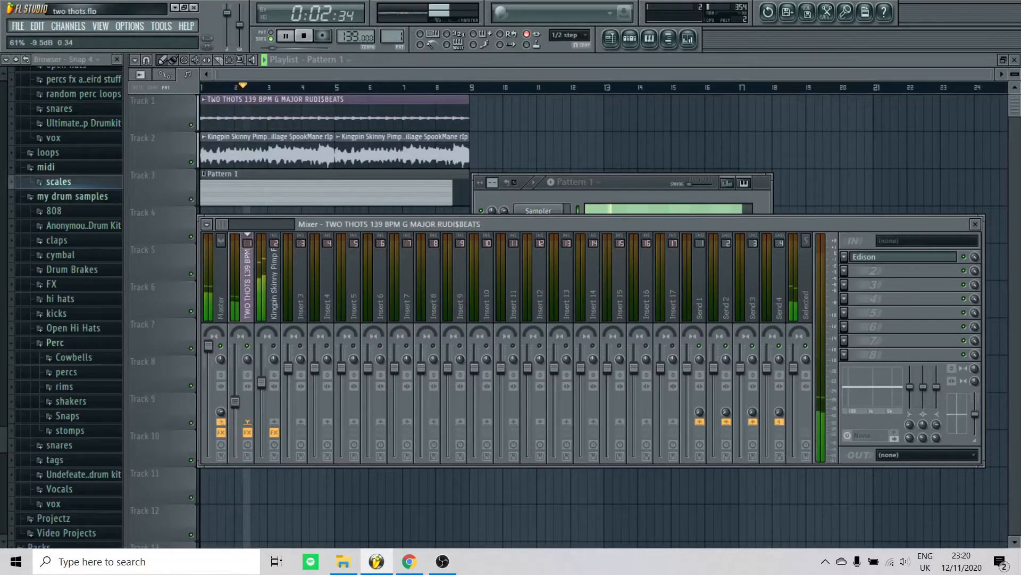
{"action": "left_click_drag", "start_coordinate": [235, 403], "coordinate": [235, 397]}
{"action": "key", "text": "space"}
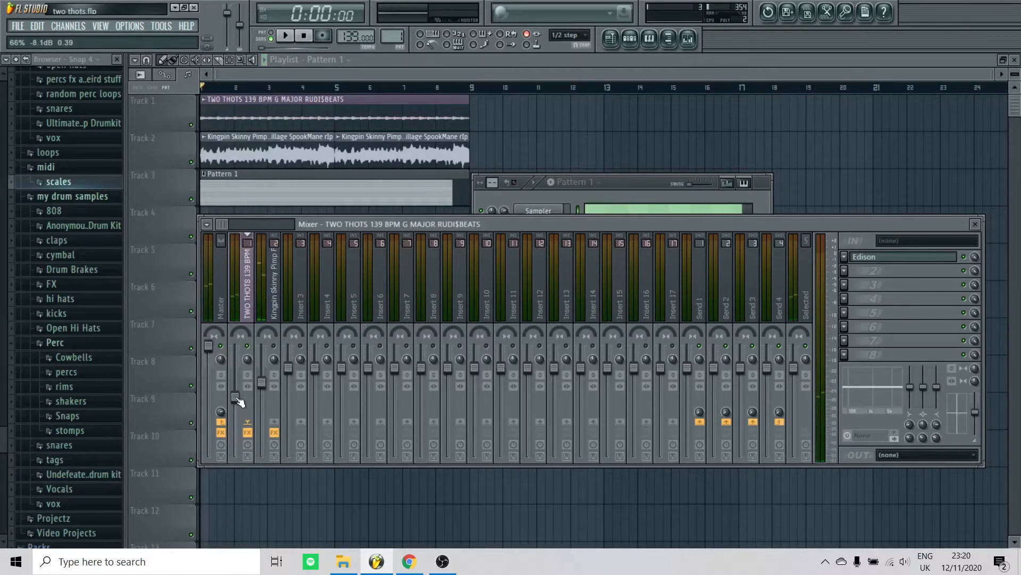
- Cut the low frequencies on the TWO THOTS mixer track with its built-in EQ's low band, and audition the result
{"action": "key", "text": "space"}
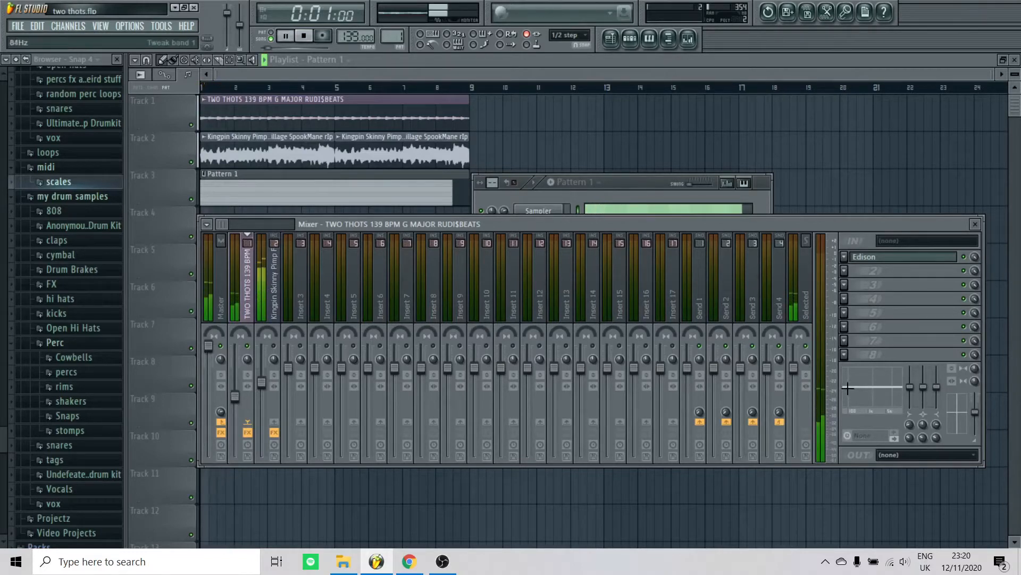
{"action": "key", "text": "space"}
{"action": "left_click_drag", "start_coordinate": [849, 386], "coordinate": [832, 422]}
{"action": "key", "text": "space"}
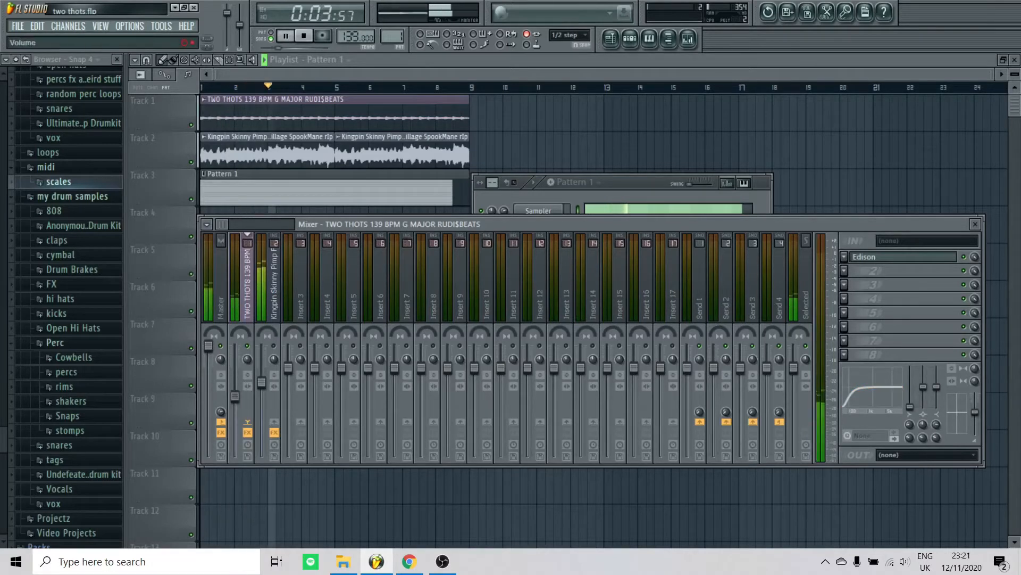
{"action": "key", "text": "space"}
- Open the TWO THOTS channel settings to check the pitch shift during playback, and close the settings
{"action": "left_click_drag", "start_coordinate": [627, 184], "coordinate": [599, 125]}
{"action": "left_click", "coordinate": [511, 172]}
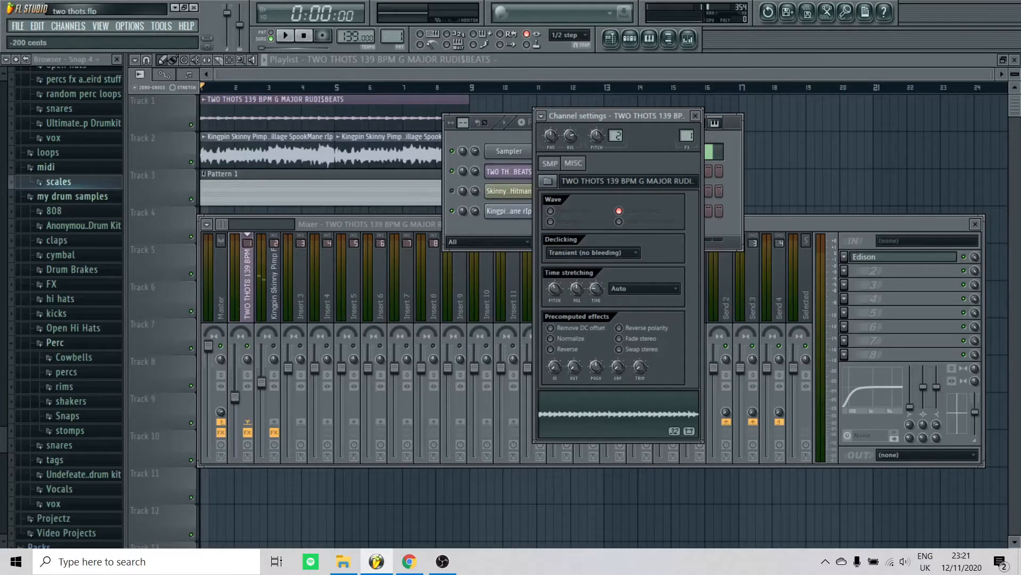
{"action": "key", "text": "space"}
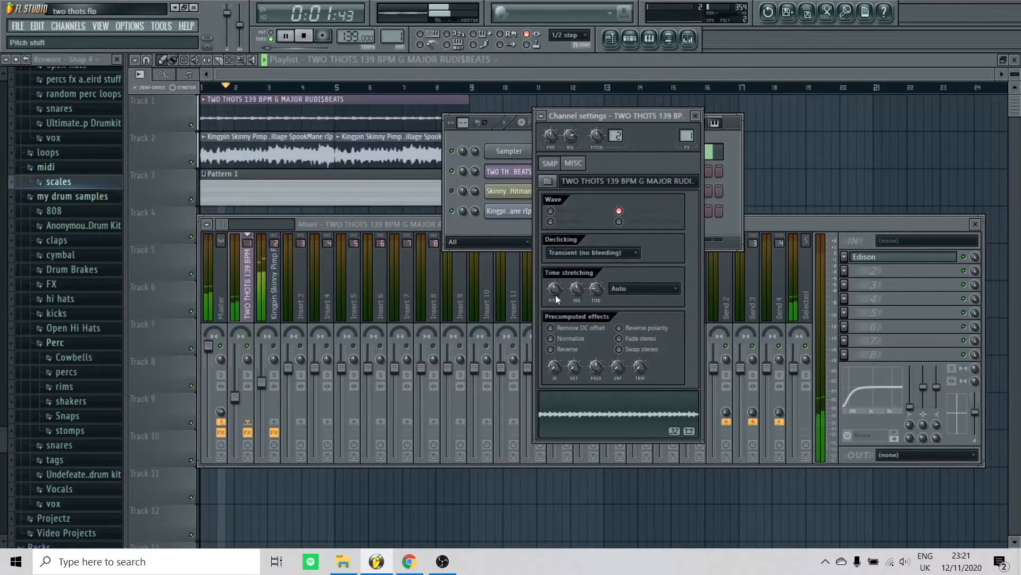
{"action": "left_click", "coordinate": [696, 115]}
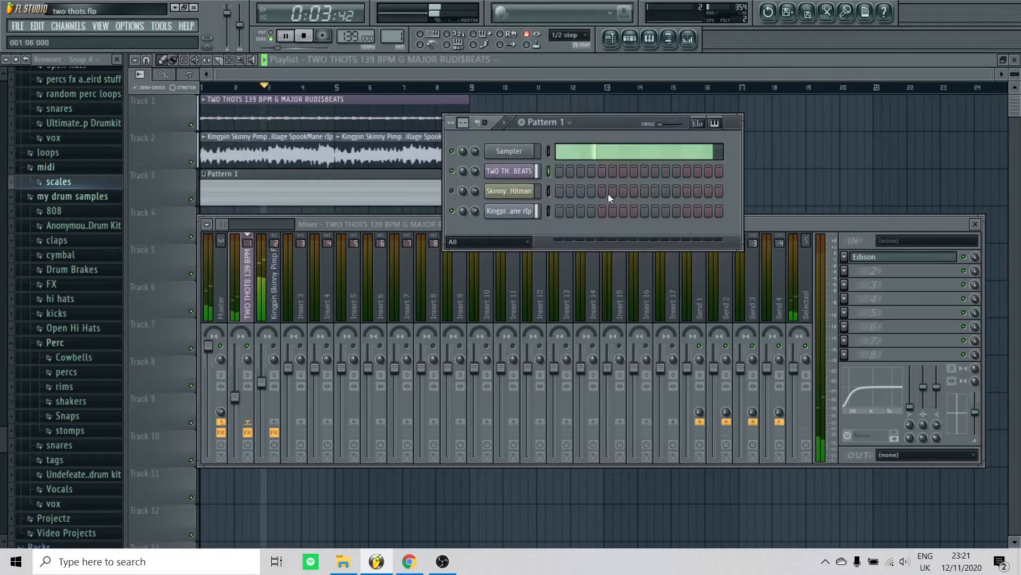
{"action": "key", "text": "space"}
- View the Sampler's G major notes in the piano roll, and audition the song using the Kingpin Skinny Pimp track's mute switch
{"action": "left_click", "coordinate": [579, 154]}
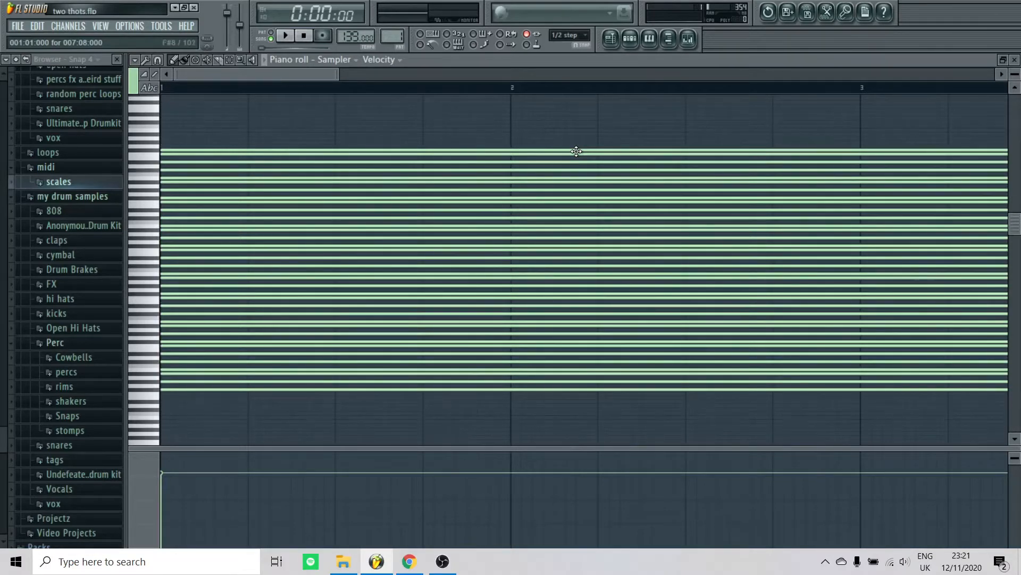
{"action": "left_click", "coordinate": [1015, 59]}
{"action": "key", "text": "space"}
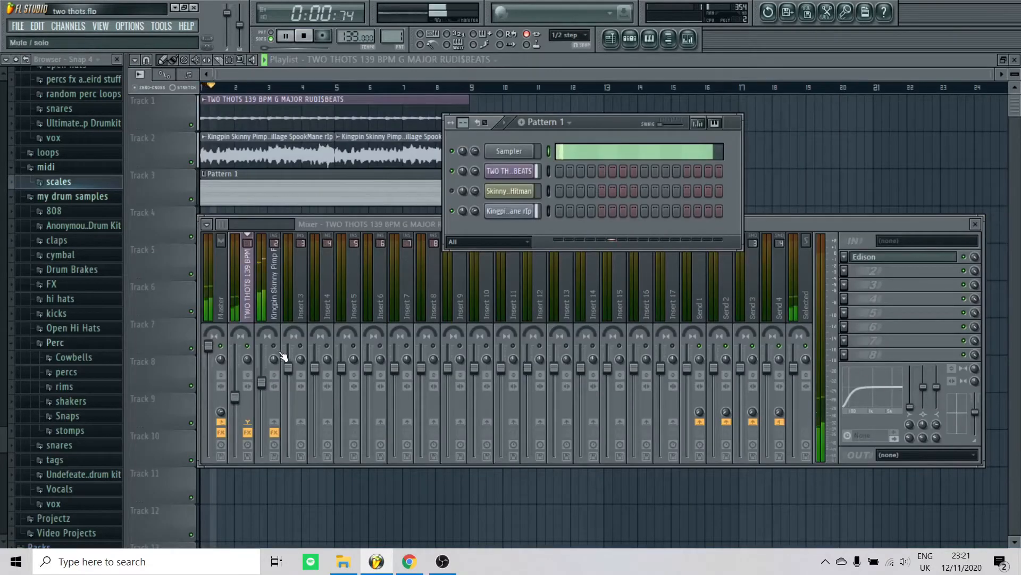
{"action": "left_click", "coordinate": [275, 347]}
{"action": "key", "text": "space"}
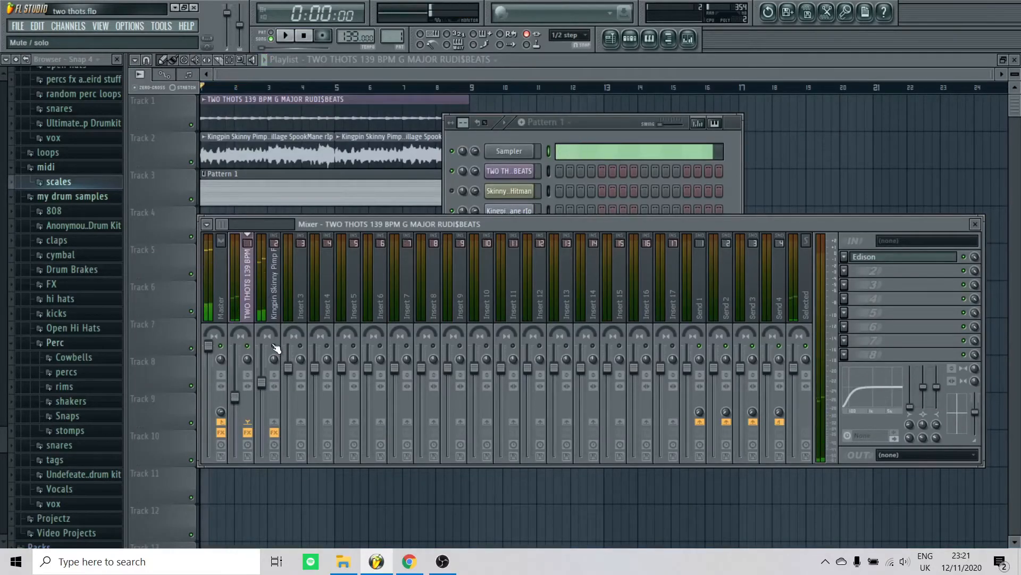
- Open the Kingpin Skinny Pimp channel settings to check the pitch shift, and close the settings
{"action": "left_click", "coordinate": [577, 165]}
{"action": "left_click", "coordinate": [509, 211]}
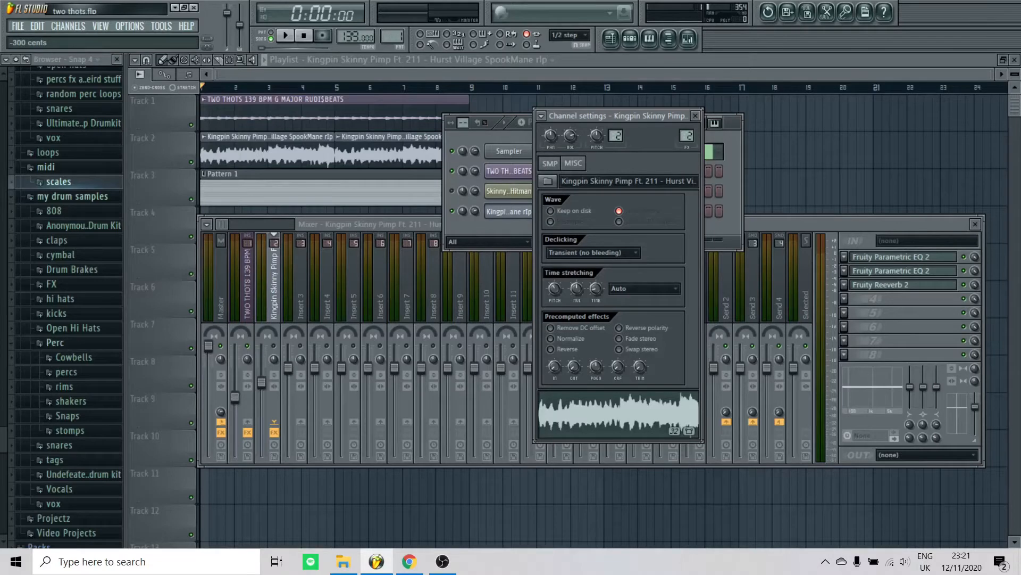
{"action": "left_click", "coordinate": [695, 116]}
- Lower the Kingpin Skinny Pimp mixer fader well below the TWO THOTS fader during playback, and move the channel rack slightly up
{"action": "key", "text": "space"}
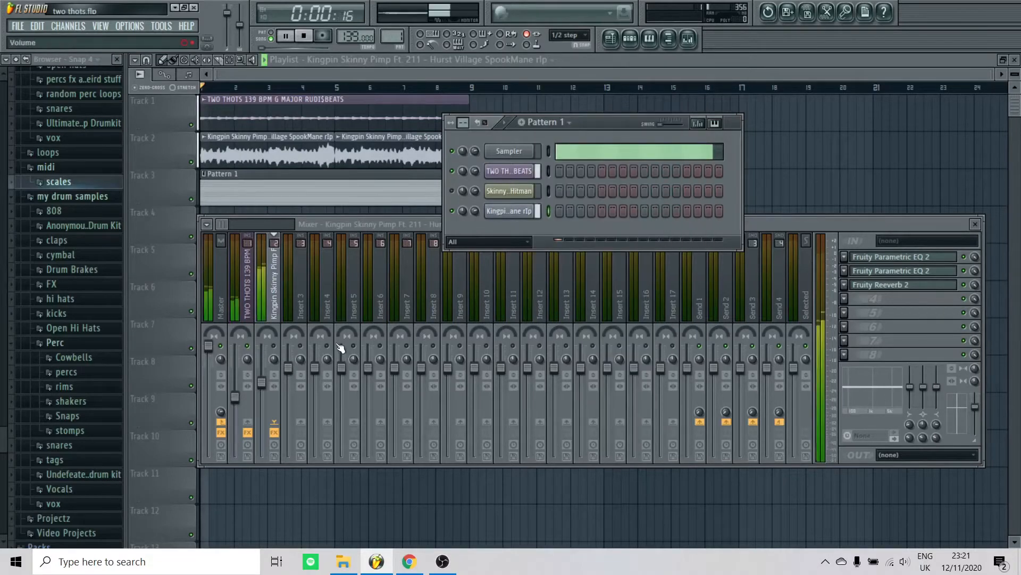
{"action": "left_click_drag", "start_coordinate": [261, 382], "coordinate": [262, 421]}
{"action": "key", "text": "space"}
{"action": "key", "text": "space"}
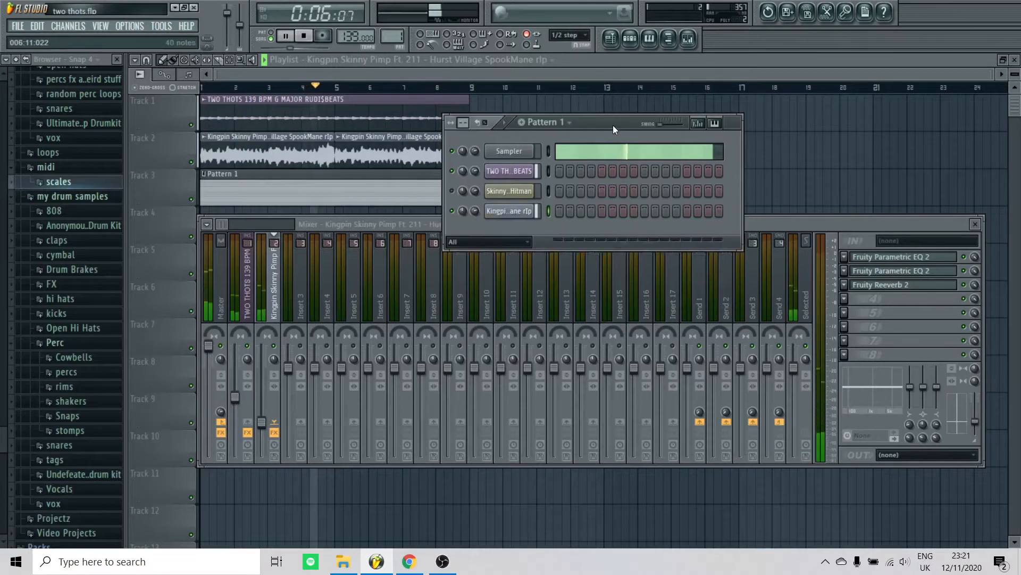
{"action": "left_click_drag", "start_coordinate": [613, 126], "coordinate": [584, 116]}
{"action": "key", "text": "space"}
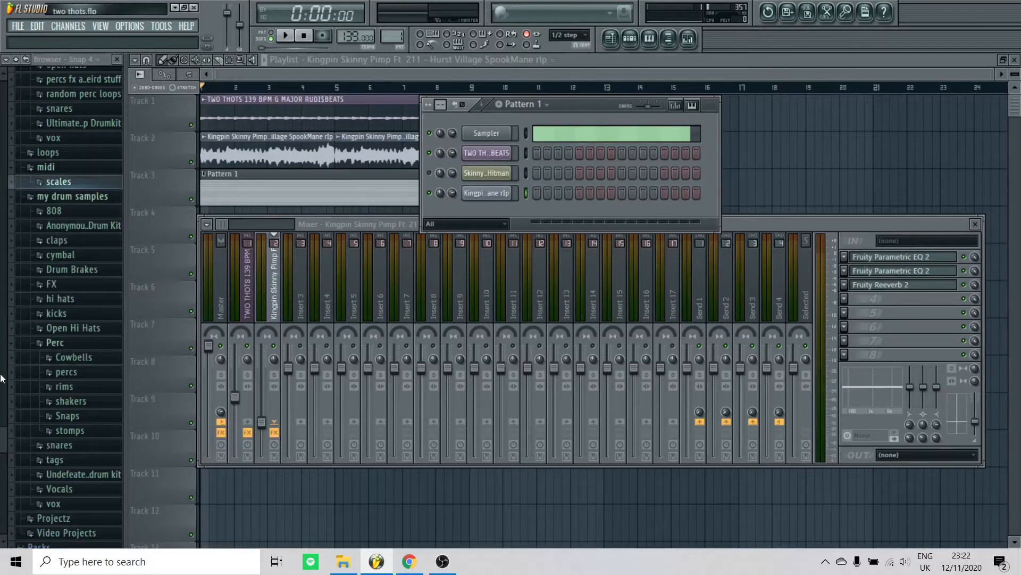
- Collapse the Perc sample folder, look through the drum folders up to 6ix - Bobby Kit, and briefly audition the song
{"action": "left_click", "coordinate": [63, 346]}
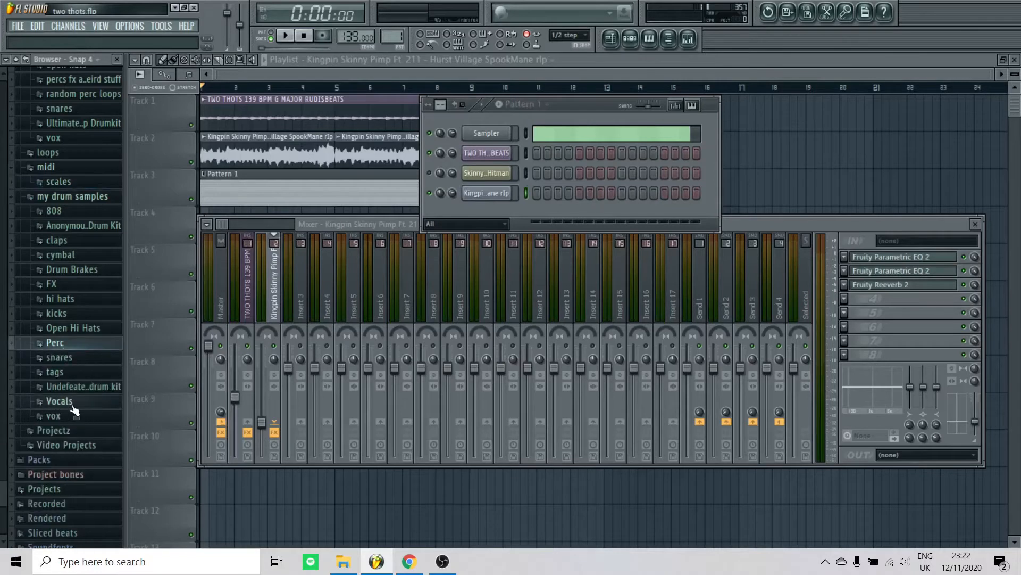
{"action": "left_click", "coordinate": [58, 386]}
{"action": "left_click", "coordinate": [57, 350]}
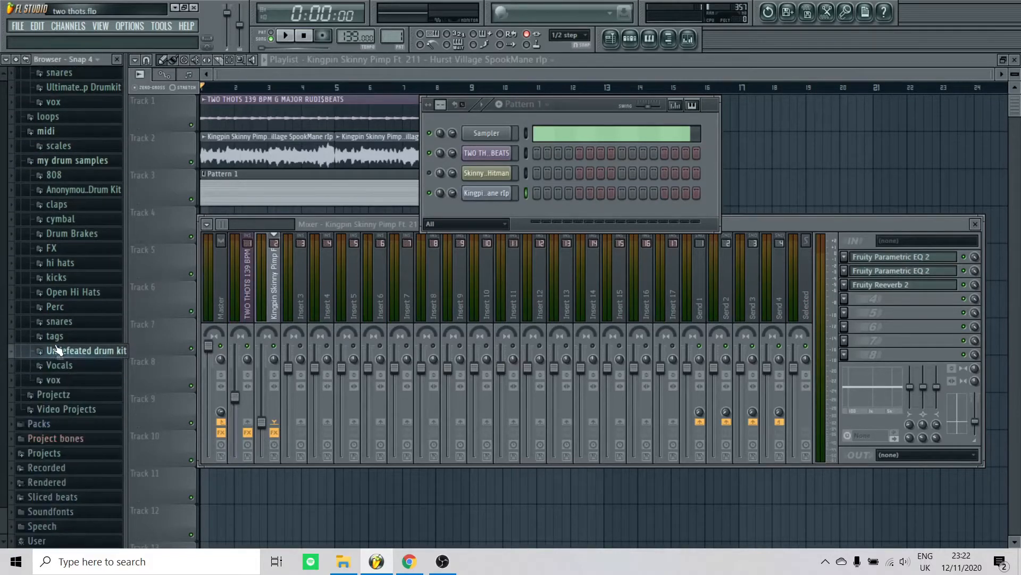
{"action": "key", "text": "space"}
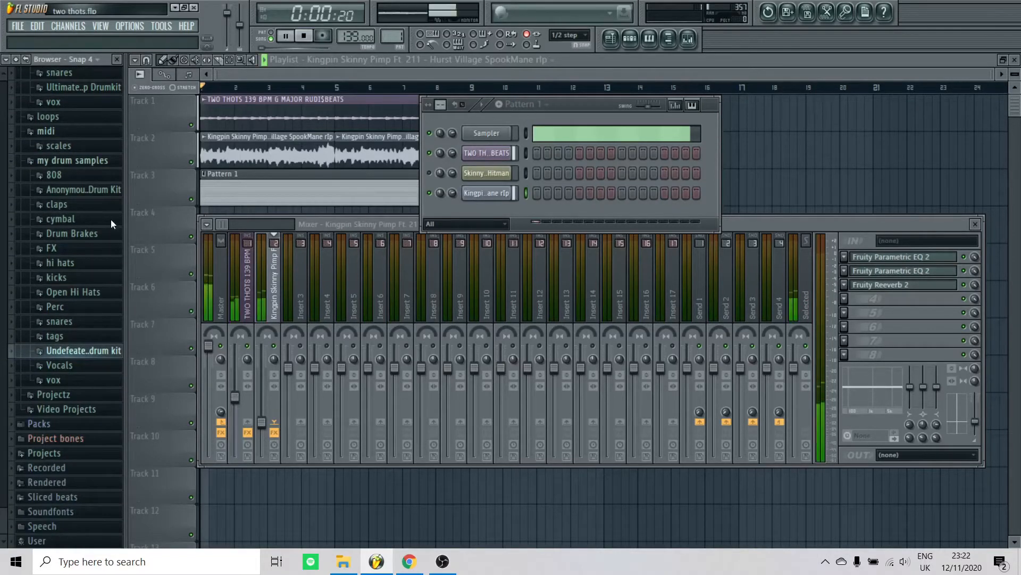
{"action": "scroll", "coordinate": [6, 518], "scroll_direction": "up", "scroll_amount": 3}
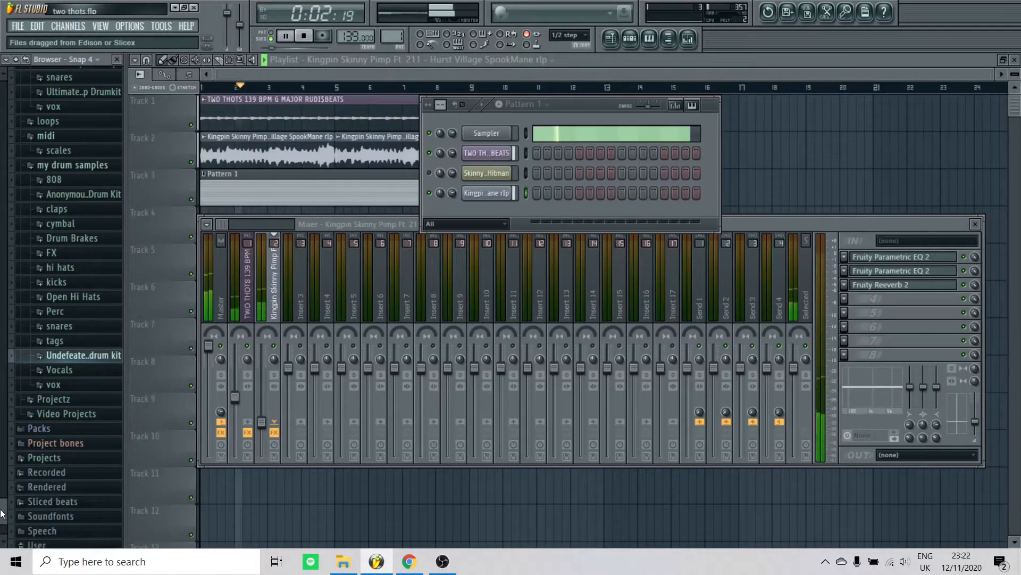
{"action": "left_click_drag", "start_coordinate": [1, 445], "coordinate": [11, 179]}
{"action": "key", "text": "space"}
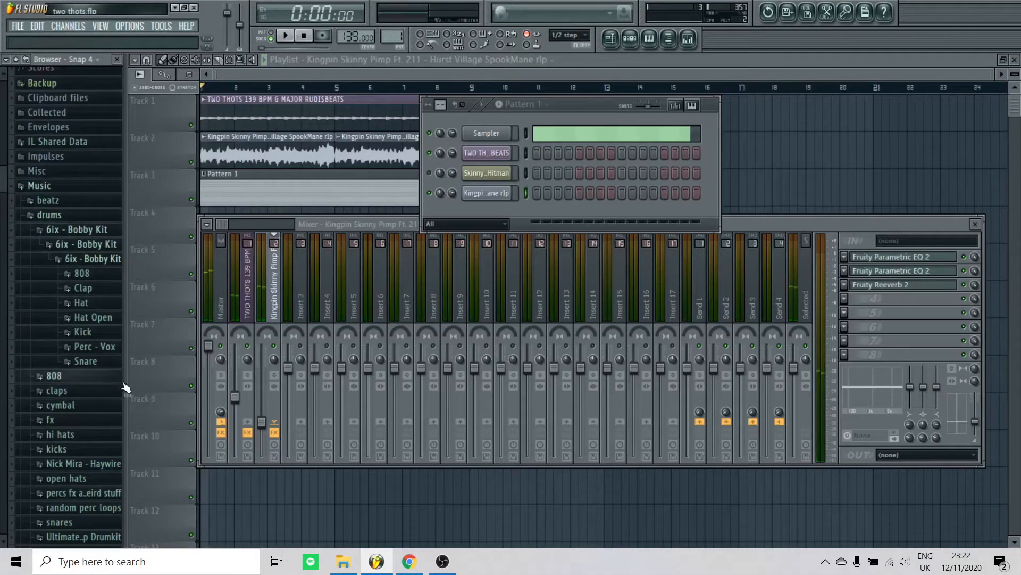
- Load Snare 1 from the 6ix - Bobby Kit Snare folder into a new channel, and collapse the folder
{"action": "left_click", "coordinate": [85, 366]}
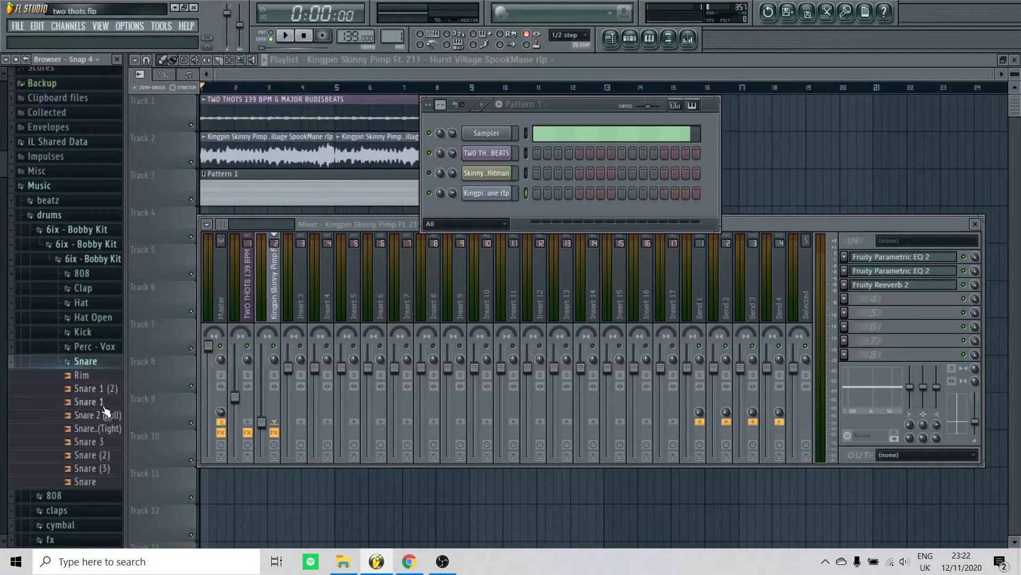
{"action": "left_click", "coordinate": [104, 406]}
{"action": "right_click", "coordinate": [103, 406]}
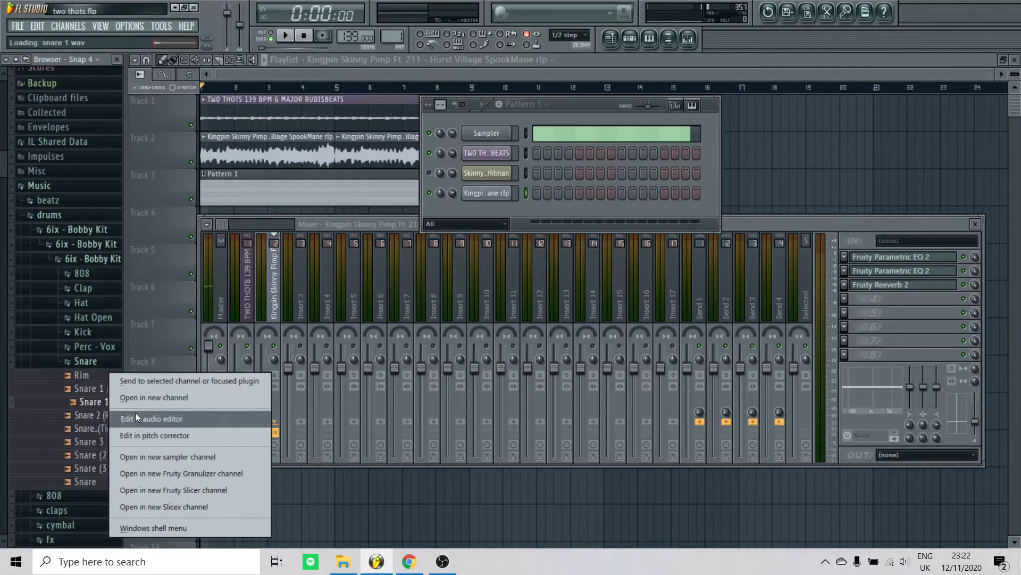
{"action": "left_click", "coordinate": [135, 399]}
{"action": "left_click", "coordinate": [79, 363]}
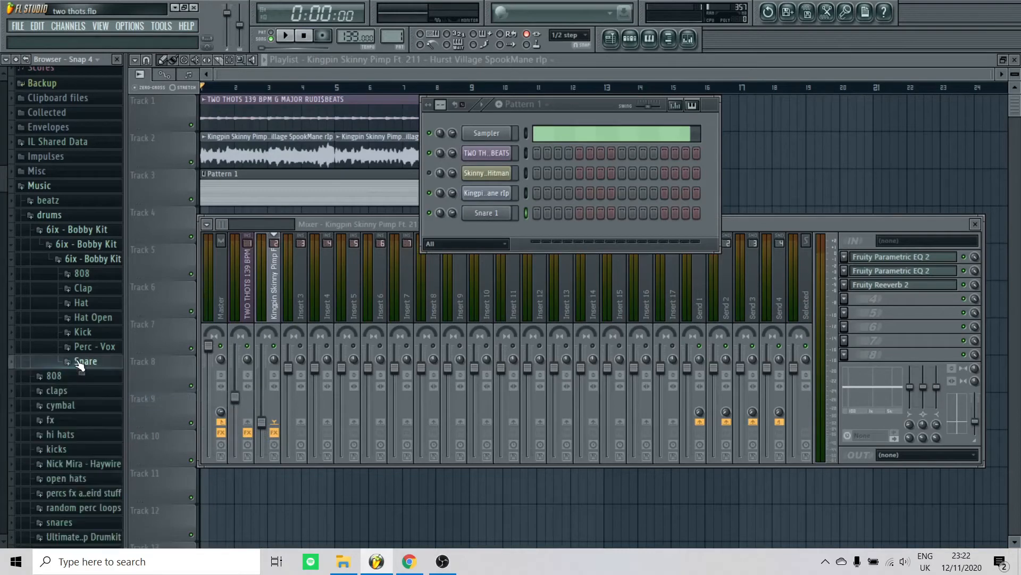
- Set the Snare 1 channel's time stretching to Auto, normalize the sample, and close the channel settings
{"action": "left_click", "coordinate": [486, 212]}
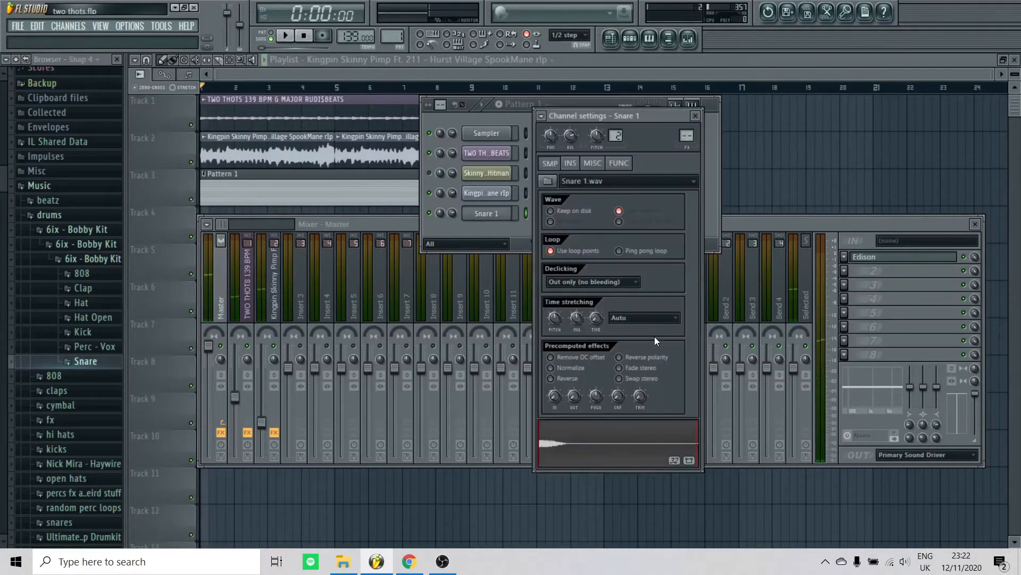
{"action": "left_click", "coordinate": [612, 317]}
{"action": "left_click", "coordinate": [612, 333]}
{"action": "left_click", "coordinate": [550, 368]}
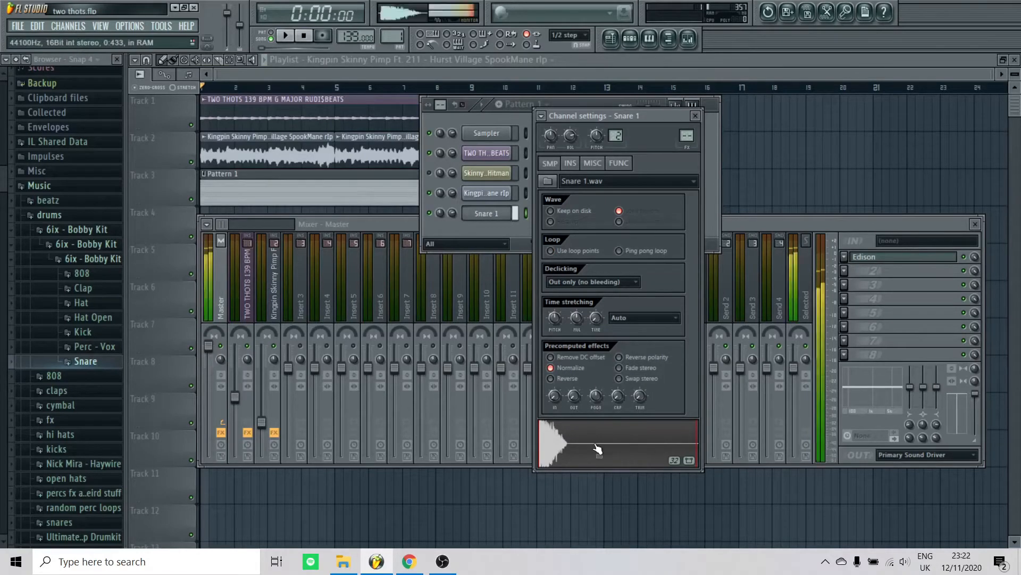
{"action": "left_click", "coordinate": [695, 116]}
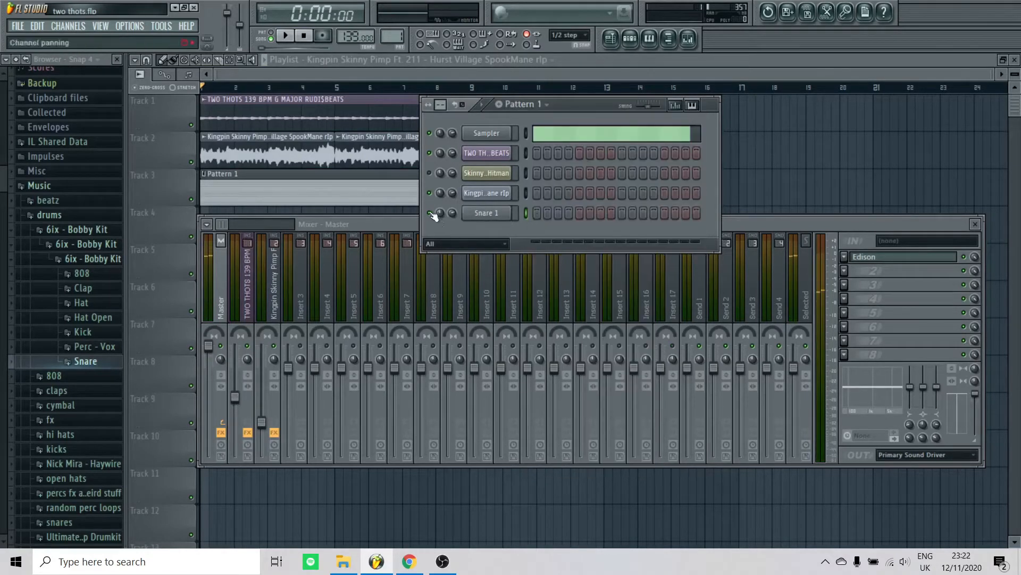
- Lower the Snare 1 channel volume and place a snare hit on step 9 during playback
{"action": "left_click_drag", "start_coordinate": [451, 212], "coordinate": [451, 224]}
{"action": "key", "text": "space"}
{"action": "left_click", "coordinate": [620, 212]}
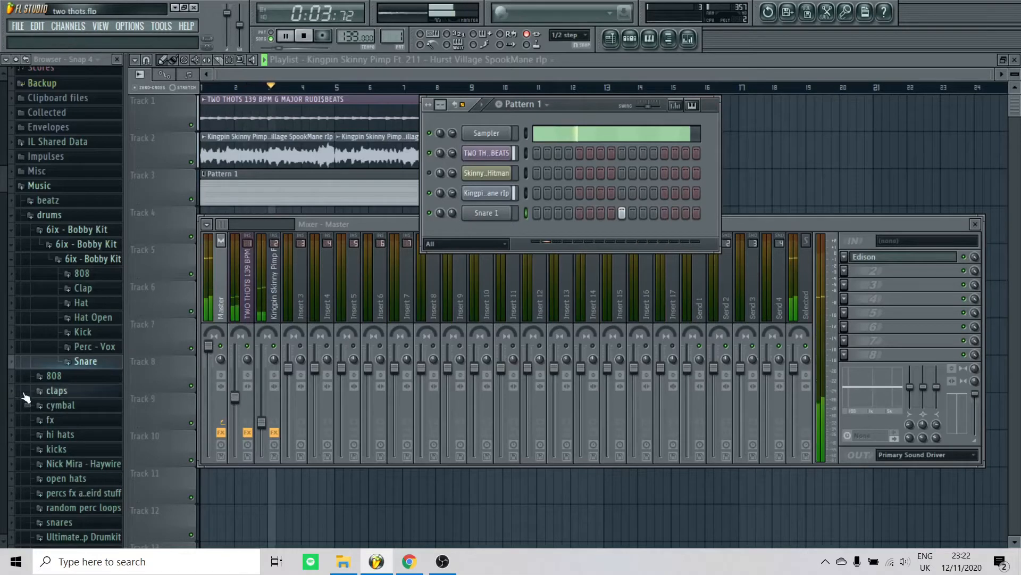
{"action": "key", "text": "space"}
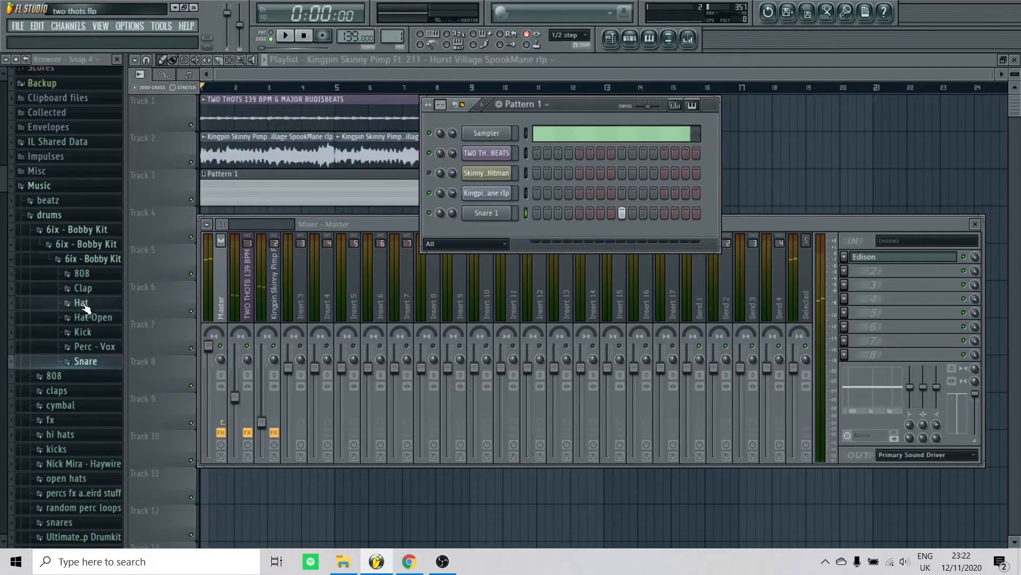
- Audition samples in the 6ix - Bobby Kit Hat folder and load Hat 2 (2) onto the Snare 1 channel
{"action": "left_click", "coordinate": [84, 306]}
{"action": "scroll", "coordinate": [89, 338], "scroll_direction": "down", "scroll_amount": 1}
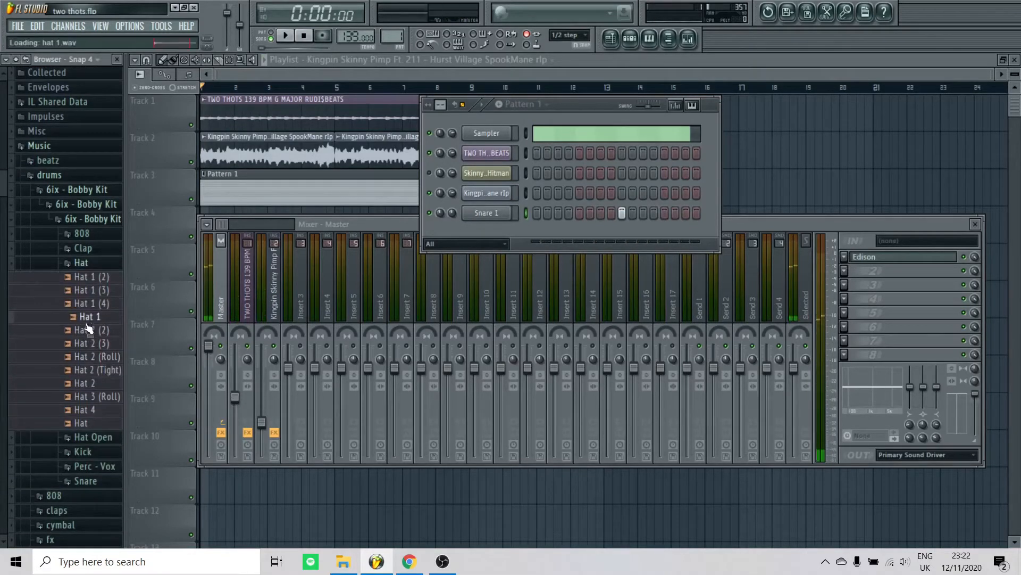
{"action": "left_click", "coordinate": [91, 330]}
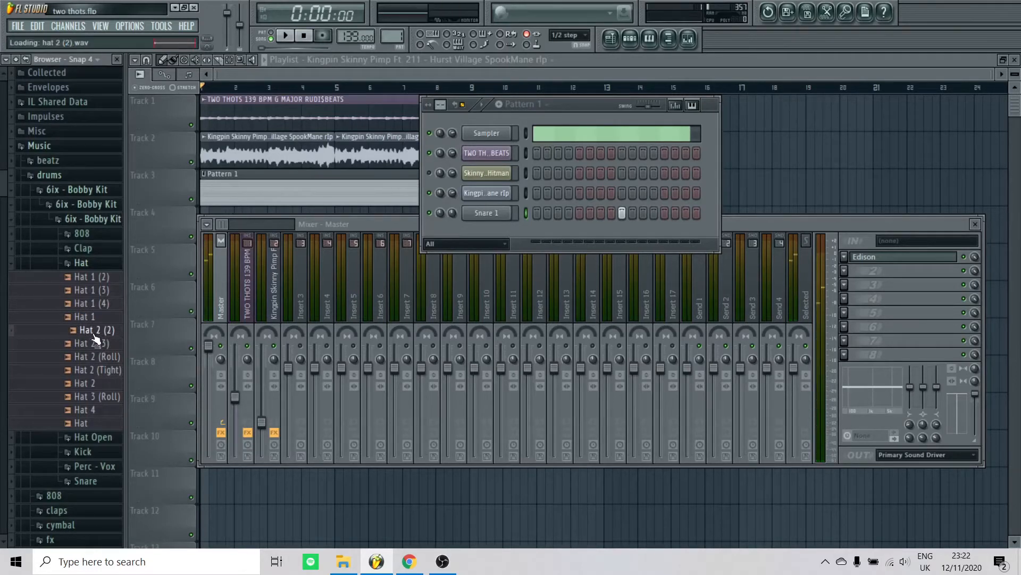
{"action": "left_click_drag", "start_coordinate": [96, 331], "coordinate": [487, 213]}
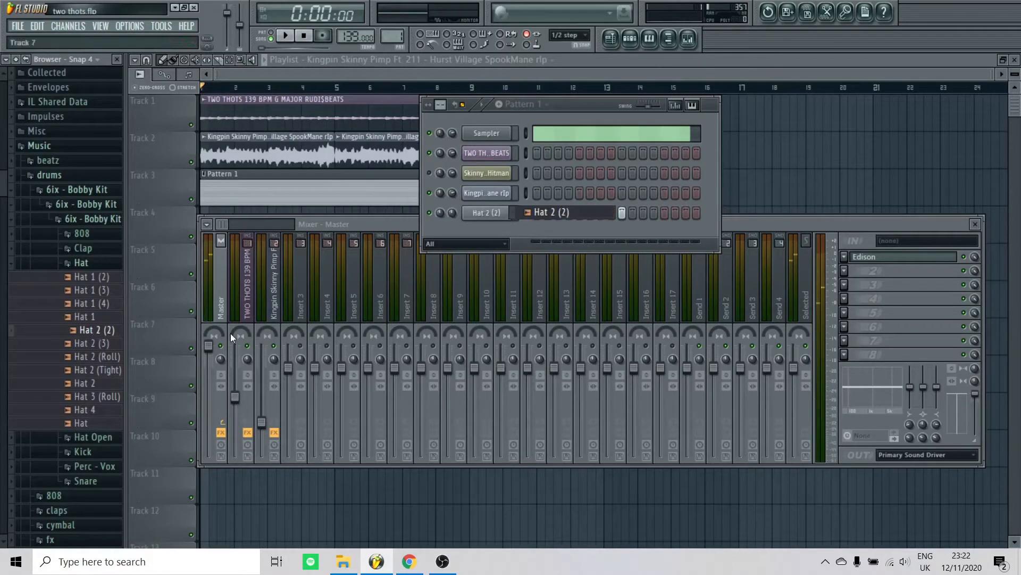
- Reload Snare 1 from the kit's Snare folder onto the channel holding Hat 2 (2)
{"action": "left_click", "coordinate": [81, 262]}
{"action": "left_click", "coordinate": [85, 321]}
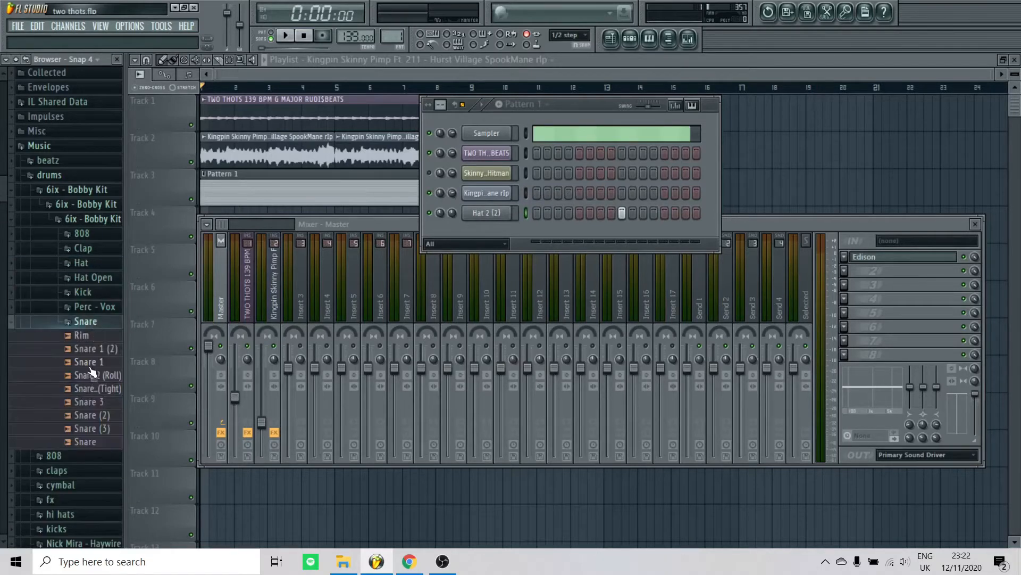
{"action": "left_click_drag", "start_coordinate": [89, 363], "coordinate": [487, 213]}
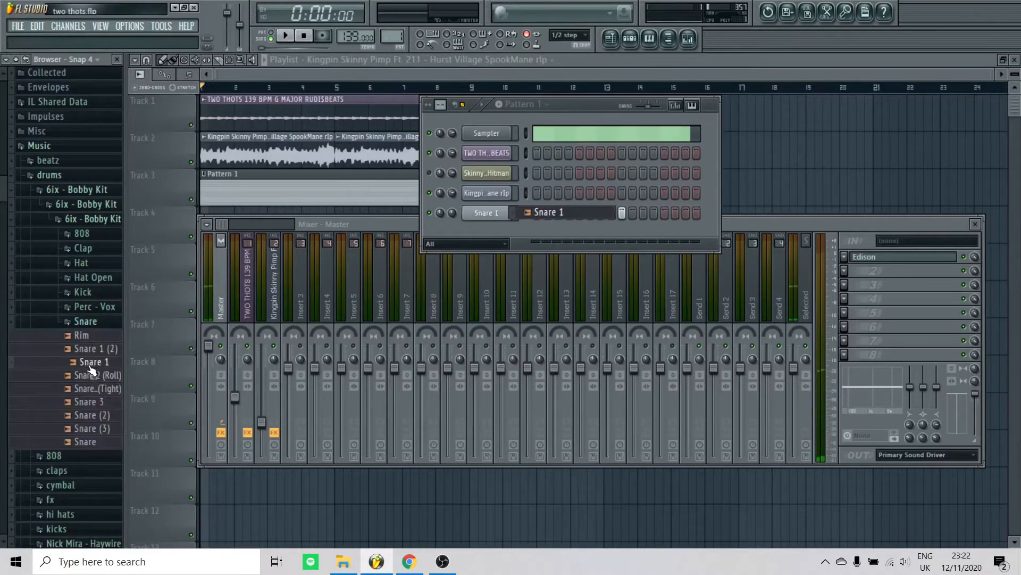
{"action": "left_click", "coordinate": [85, 321]}
- Add Hat 1 (4) from the 6ix - Bobby Kit Hat folder as a new channel below Snare 1
{"action": "left_click", "coordinate": [81, 262]}
{"action": "left_click", "coordinate": [101, 303]}
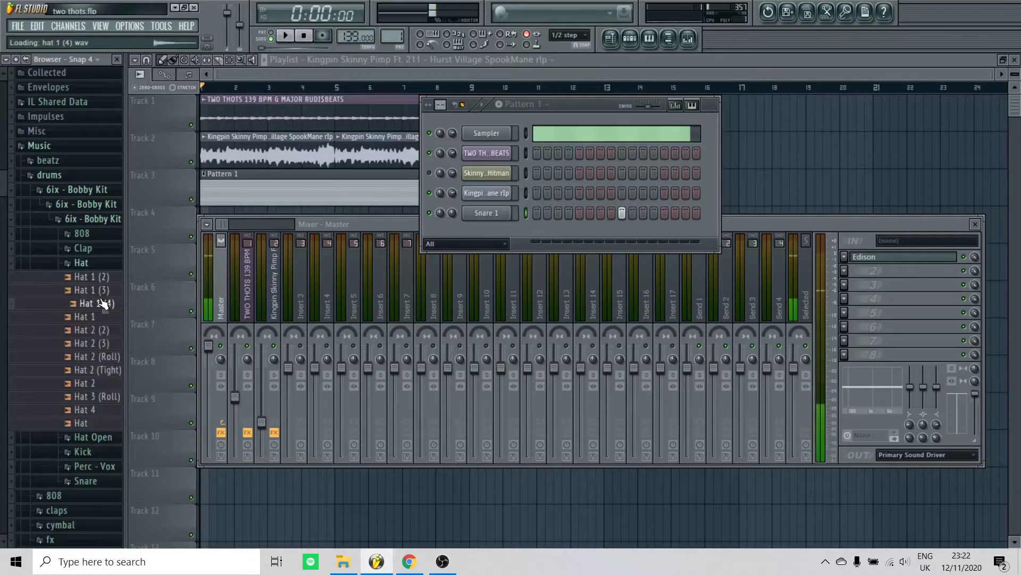
{"action": "left_click_drag", "start_coordinate": [95, 303], "coordinate": [477, 304]}
{"action": "left_click_drag", "start_coordinate": [490, 245], "coordinate": [489, 242]}
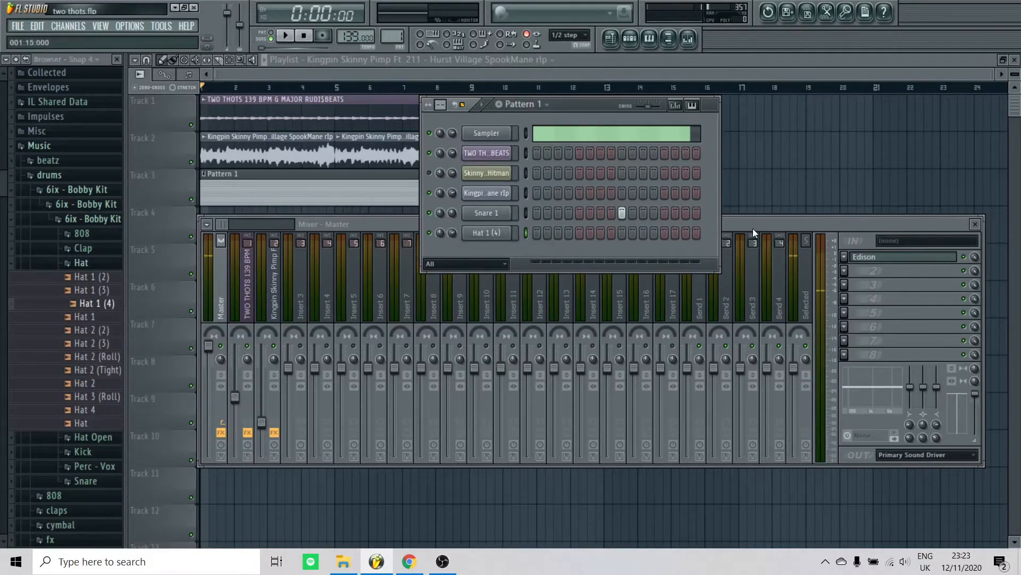
- Fill every 2 steps on the Hat 1 (4) channel and lower its volume during playback
{"action": "key", "text": "space"}
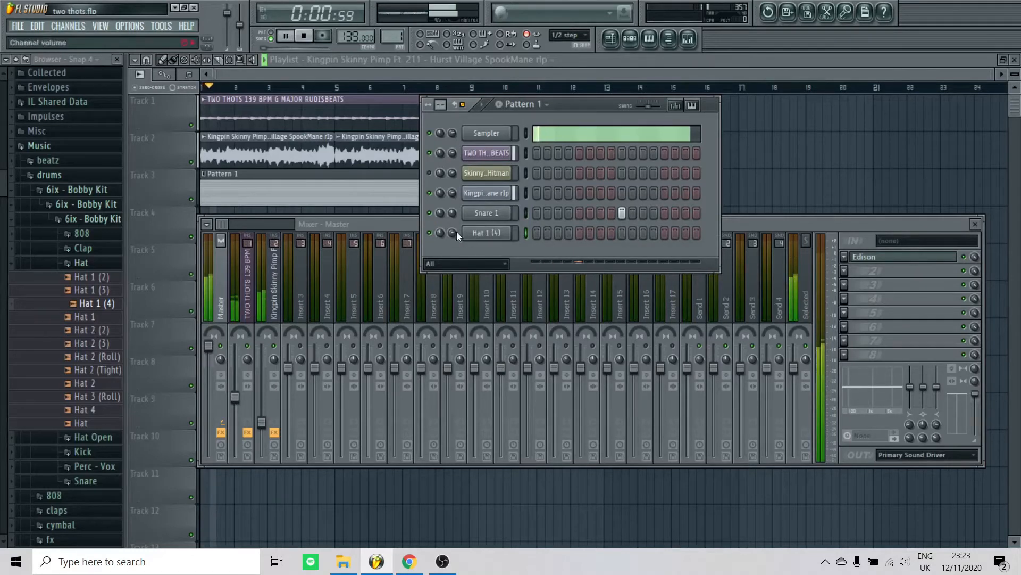
{"action": "key", "text": "space"}
{"action": "right_click", "coordinate": [502, 237]}
{"action": "left_click", "coordinate": [541, 340]}
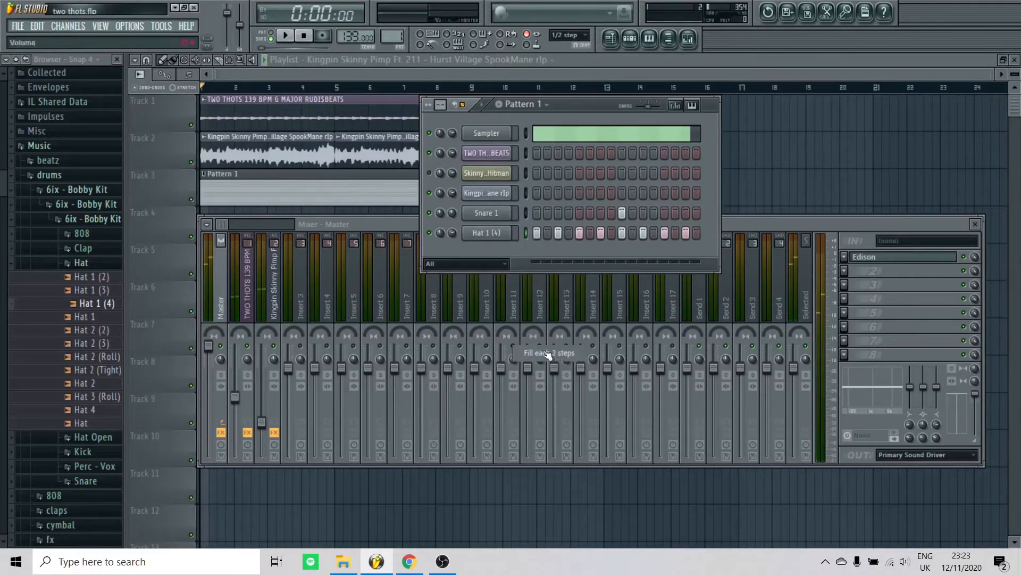
{"action": "key", "text": "space"}
{"action": "left_click_drag", "start_coordinate": [451, 233], "coordinate": [451, 247]}
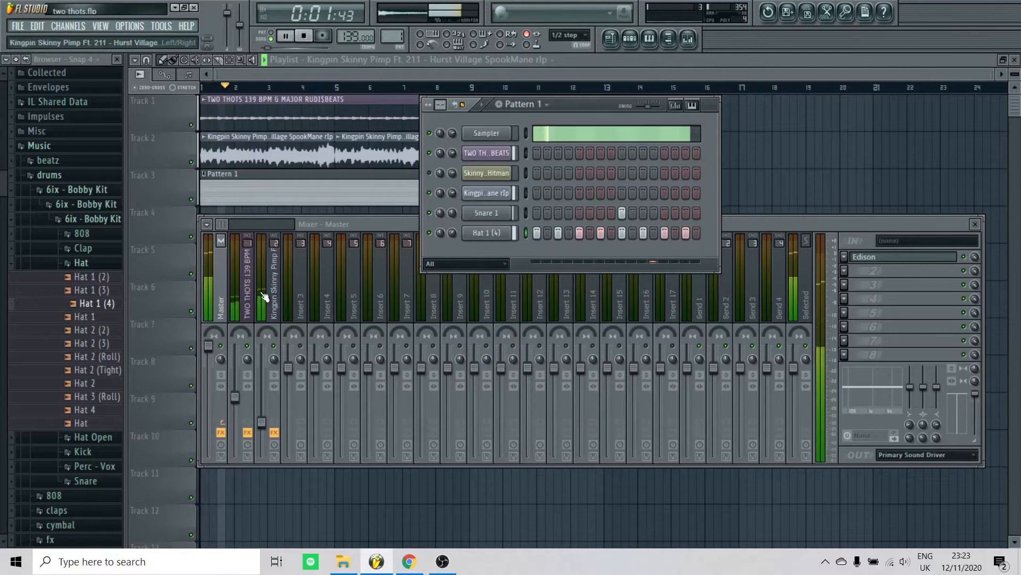
- Try Hat 1 (3) and Hat 1 (2) on the hat channel during playback, and reload Hat 1 (4)
{"action": "key", "text": "space"}
{"action": "middle_click", "coordinate": [94, 295]}
{"action": "key", "text": "space"}
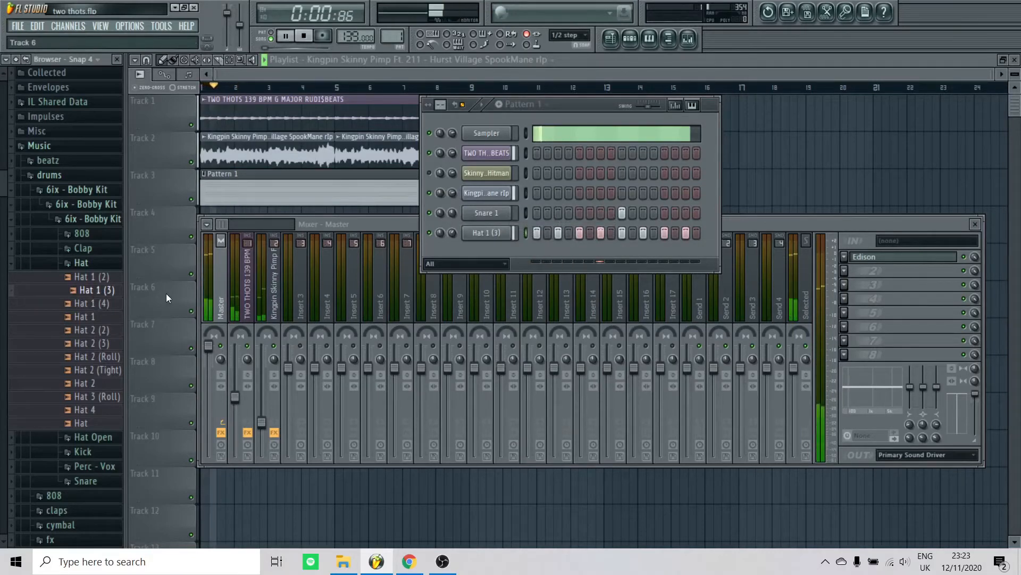
{"action": "middle_click", "coordinate": [100, 281]}
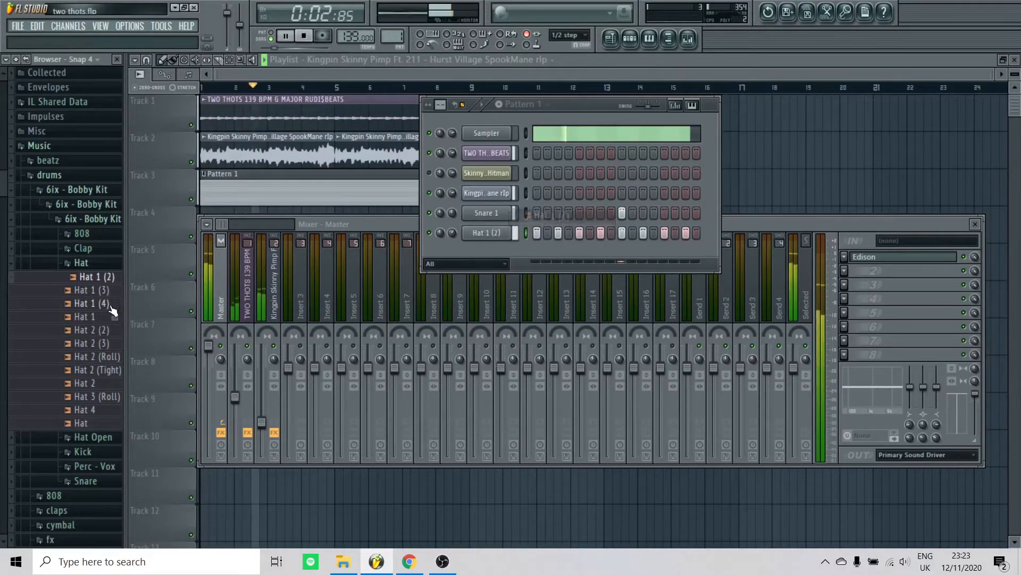
{"action": "middle_click", "coordinate": [98, 303]}
{"action": "key", "text": "space"}
- Set the Hat 1 (4) channel's time stretching to Auto, start playback, and close the channel settings
{"action": "left_click", "coordinate": [497, 235]}
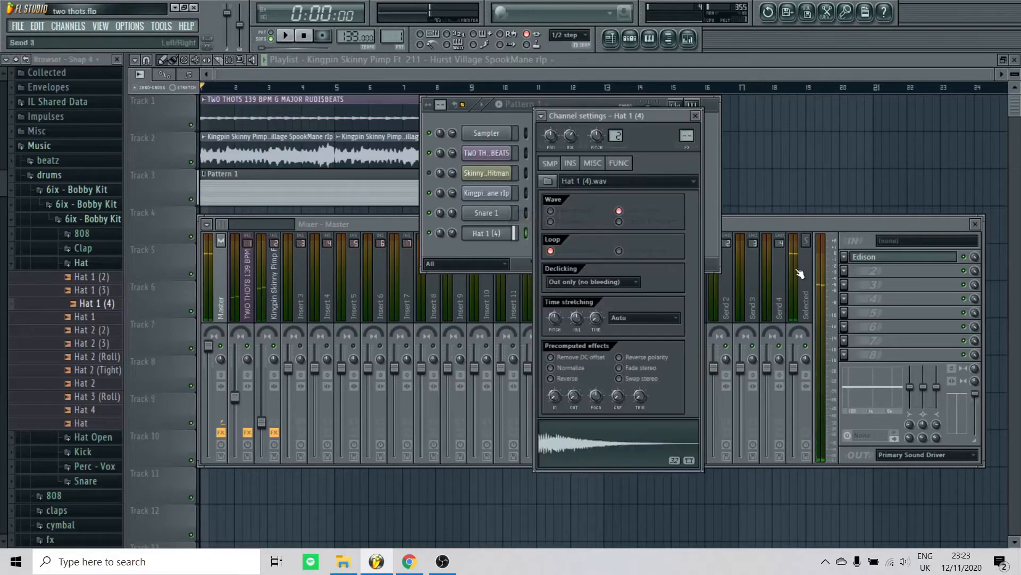
{"action": "left_click", "coordinate": [611, 317]}
{"action": "left_click", "coordinate": [619, 327]}
{"action": "key", "text": "space"}
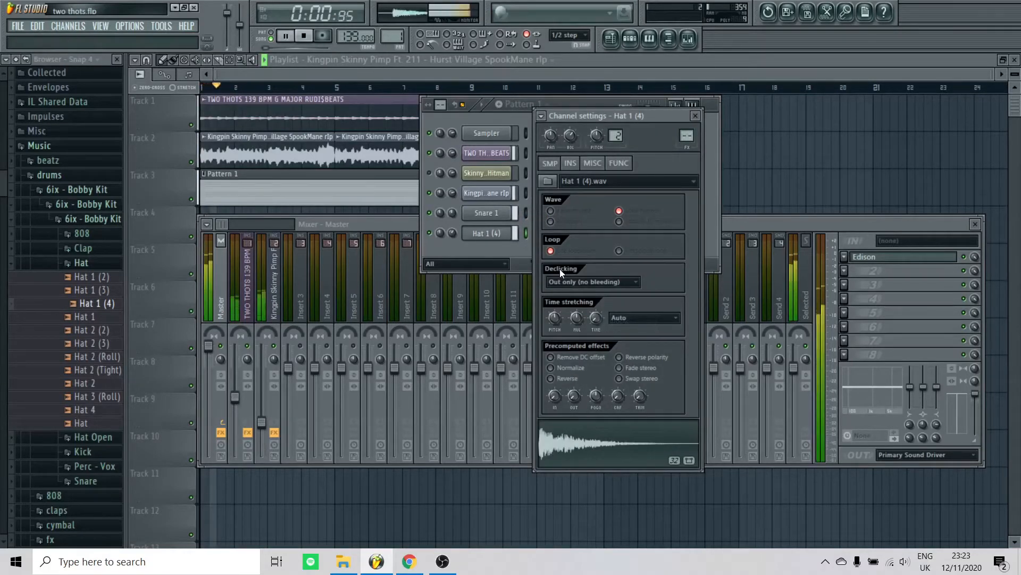
{"action": "left_click", "coordinate": [695, 116]}
- Send the Hat 1 (4) steps to the piano roll and stop playback
{"action": "right_click", "coordinate": [521, 235]}
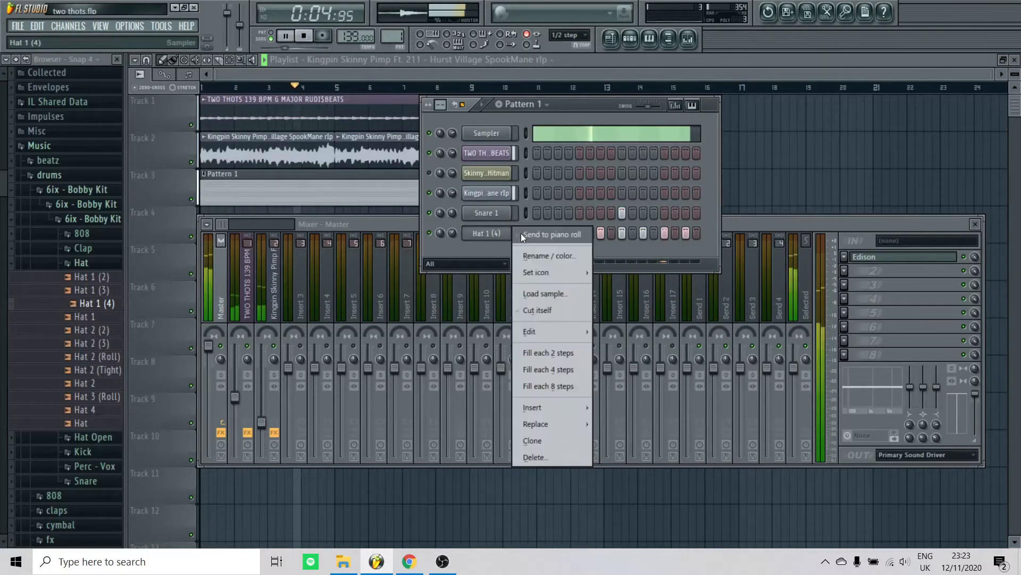
{"action": "left_click", "coordinate": [548, 234]}
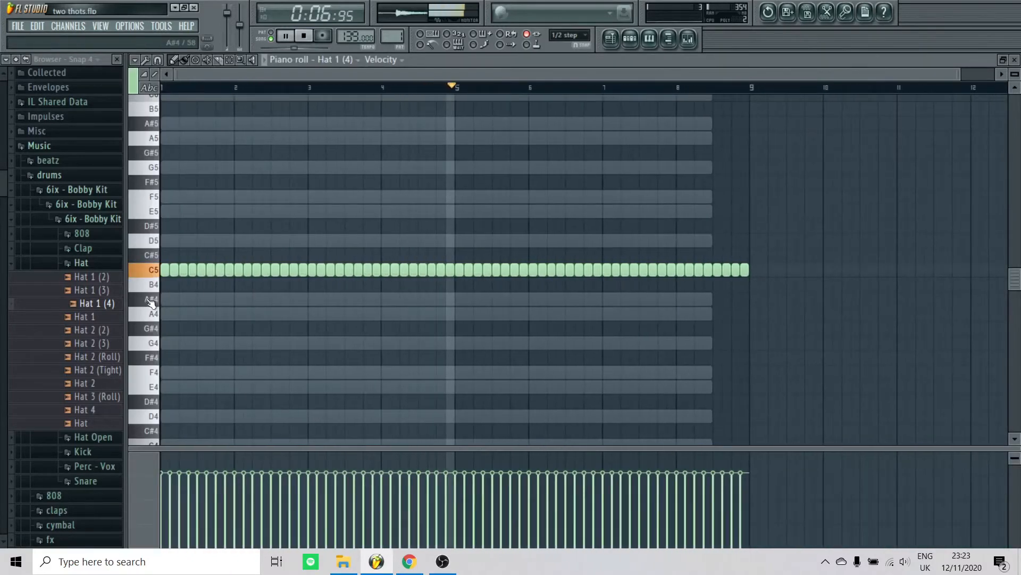
{"action": "scroll", "coordinate": [234, 312], "scroll_direction": "up", "scroll_amount": 5}
{"action": "key", "text": "space"}
{"action": "scroll", "coordinate": [283, 301], "scroll_direction": "up", "scroll_amount": 3}
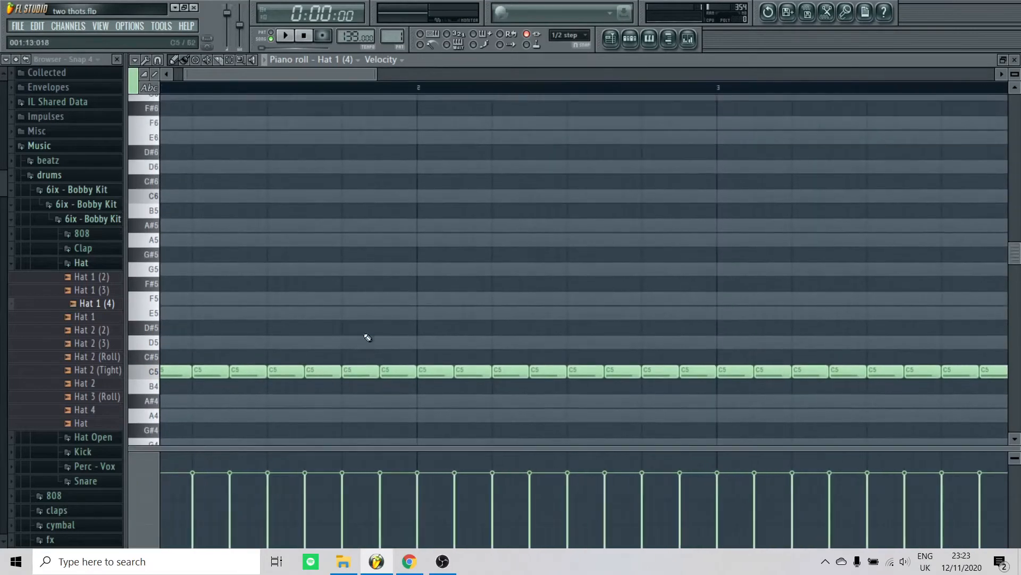
{"action": "scroll", "coordinate": [370, 340], "scroll_direction": "up", "scroll_amount": 1}
{"action": "scroll", "coordinate": [377, 348], "scroll_direction": "down", "scroll_amount": 2}
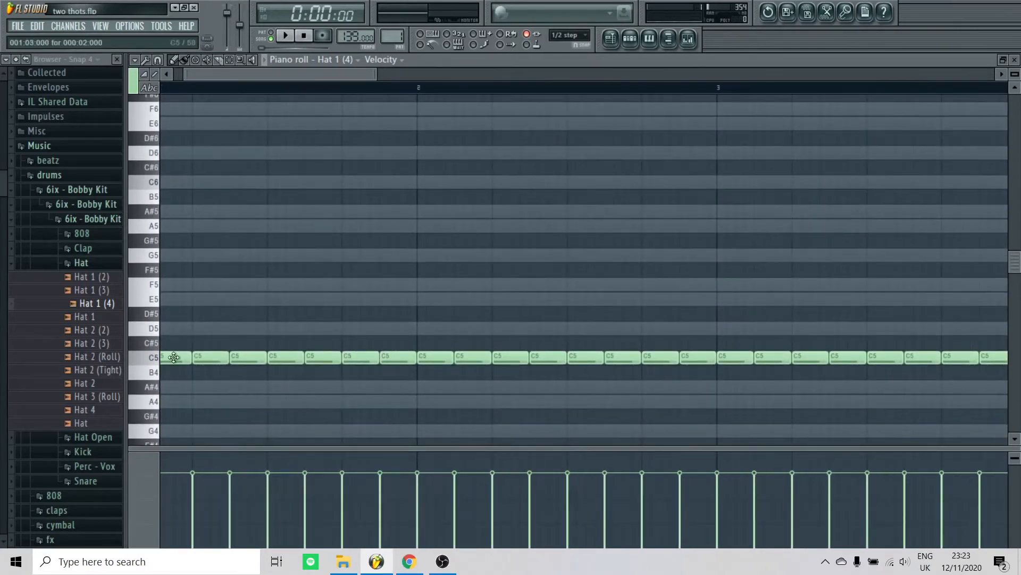
{"action": "scroll", "coordinate": [212, 371], "scroll_direction": "up", "scroll_amount": 1}
{"action": "scroll", "coordinate": [324, 381], "scroll_direction": "down", "scroll_amount": 2}
{"action": "scroll", "coordinate": [240, 340], "scroll_direction": "down", "scroll_amount": 2}
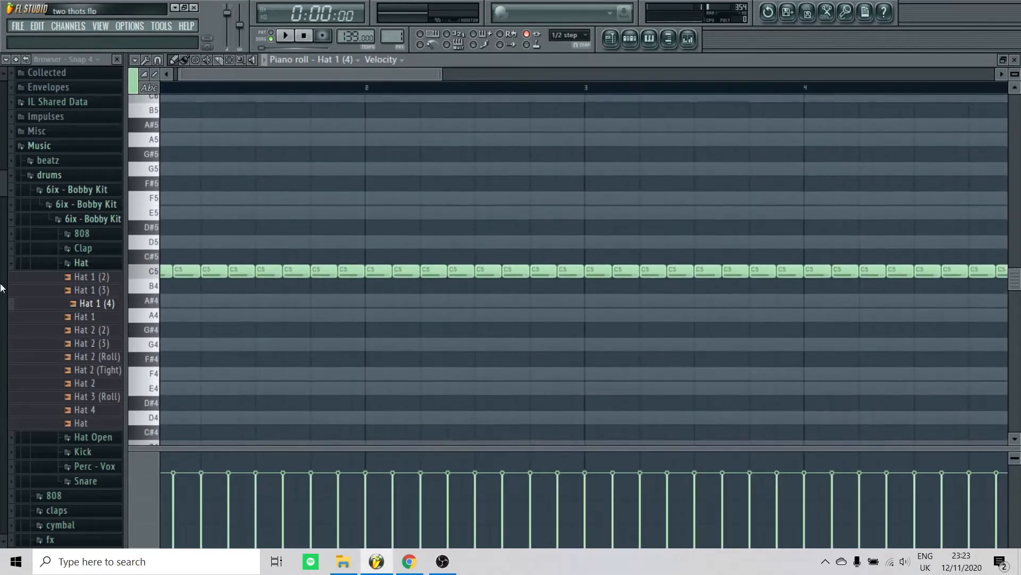
- Shorten the C5 hat note at step 13 of bar 1 to one step, add a matching note after it, and play back
{"action": "scroll", "coordinate": [190, 313], "scroll_direction": "up", "scroll_amount": 1}
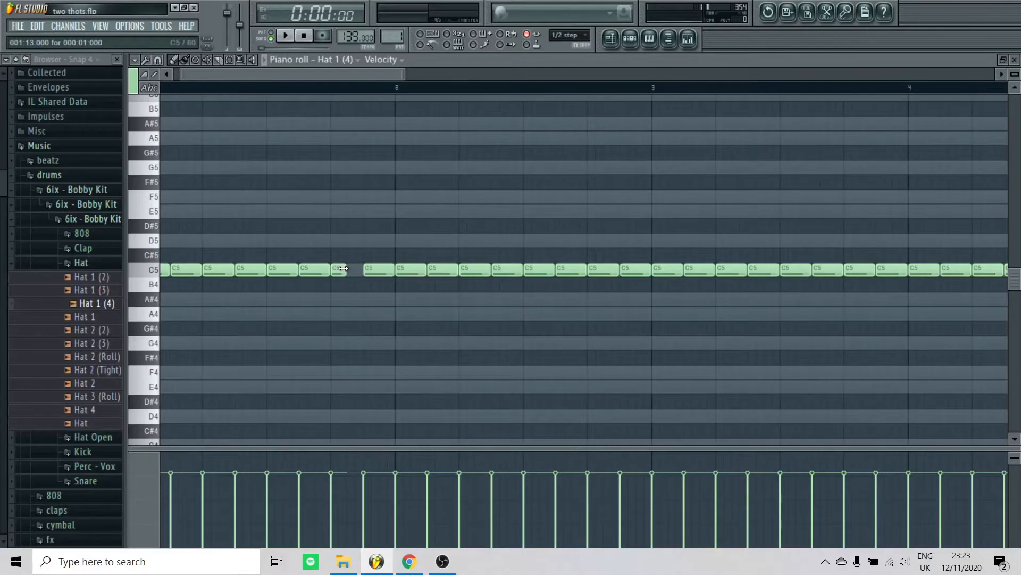
{"action": "scroll", "coordinate": [315, 315], "scroll_direction": "down", "scroll_amount": 3}
{"action": "scroll", "coordinate": [182, 337], "scroll_direction": "down", "scroll_amount": 1}
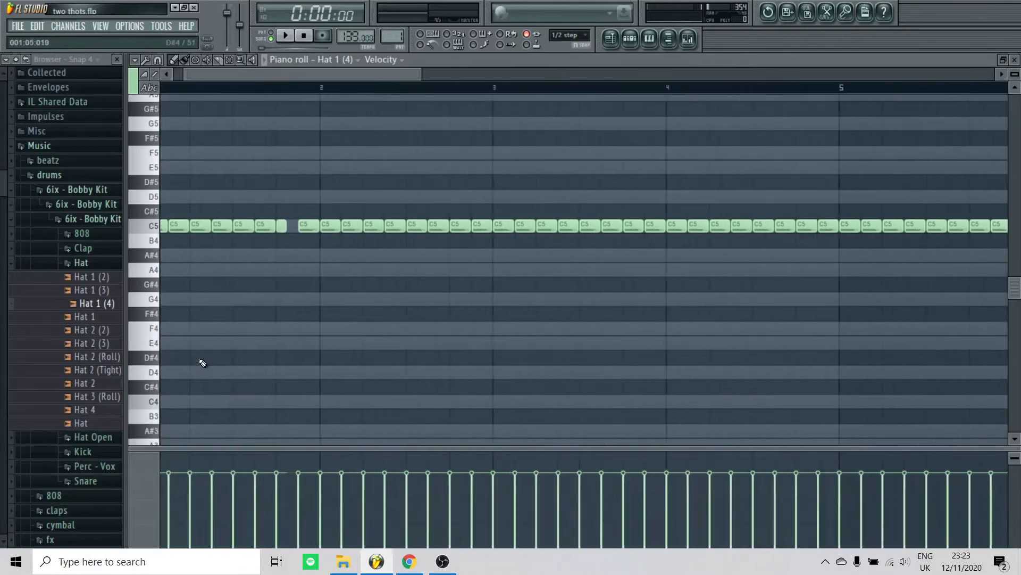
{"action": "scroll", "coordinate": [244, 312], "scroll_direction": "up", "scroll_amount": 4}
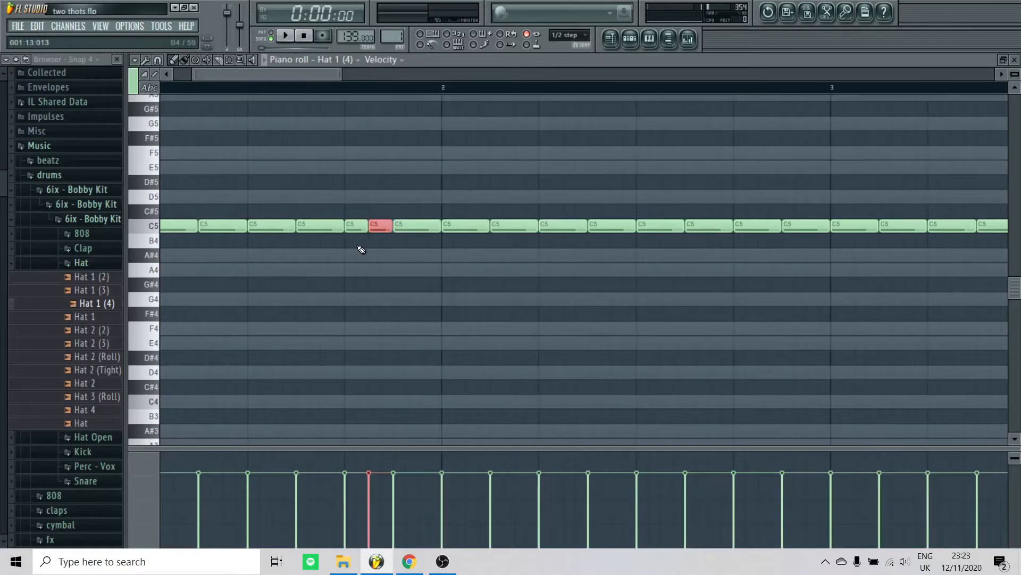
{"action": "scroll", "coordinate": [344, 278], "scroll_direction": "down", "scroll_amount": 2}
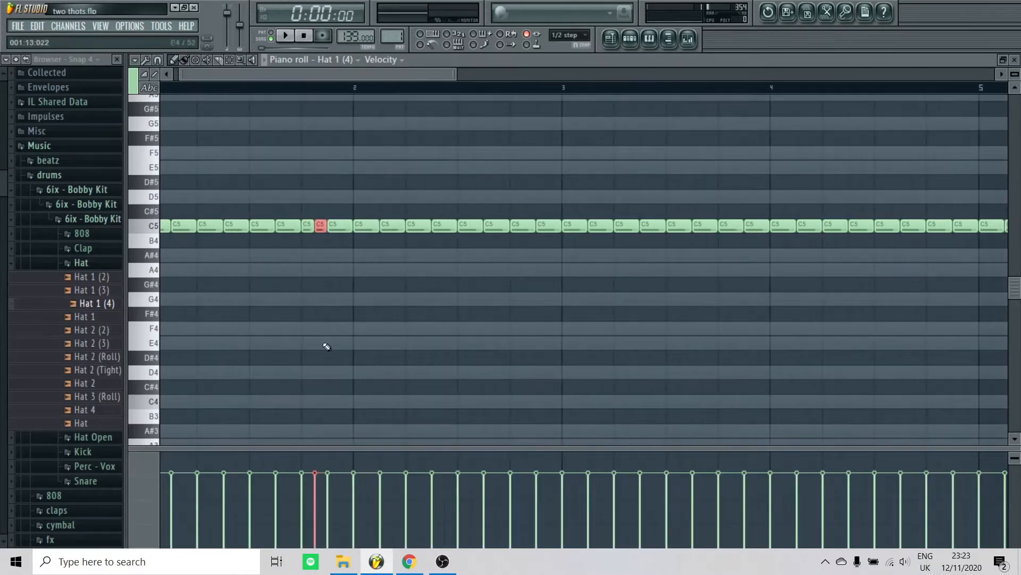
{"action": "scroll", "coordinate": [171, 330], "scroll_direction": "down", "scroll_amount": 2}
{"action": "scroll", "coordinate": [266, 327], "scroll_direction": "up", "scroll_amount": 1}
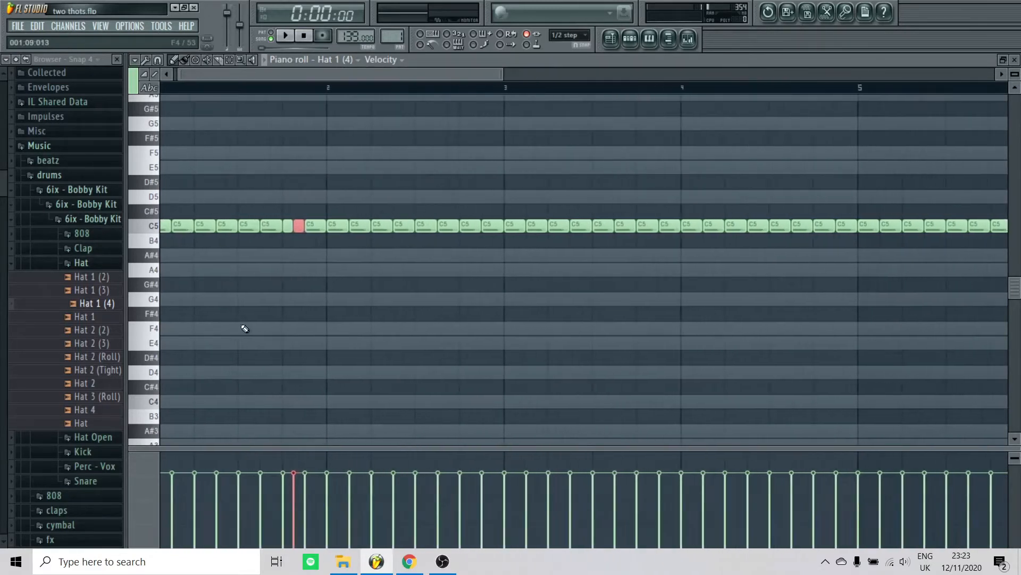
{"action": "scroll", "coordinate": [251, 330], "scroll_direction": "up", "scroll_amount": 2}
{"action": "key", "text": "space"}
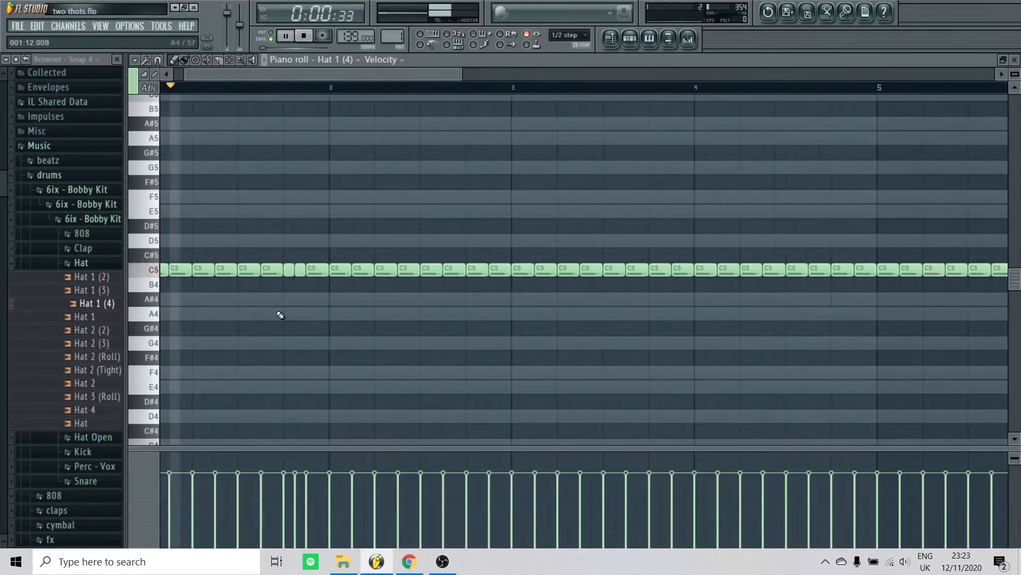
{"action": "scroll", "coordinate": [351, 317], "scroll_direction": "up", "scroll_amount": 1}
{"action": "scroll", "coordinate": [477, 324], "scroll_direction": "down", "scroll_amount": 1}
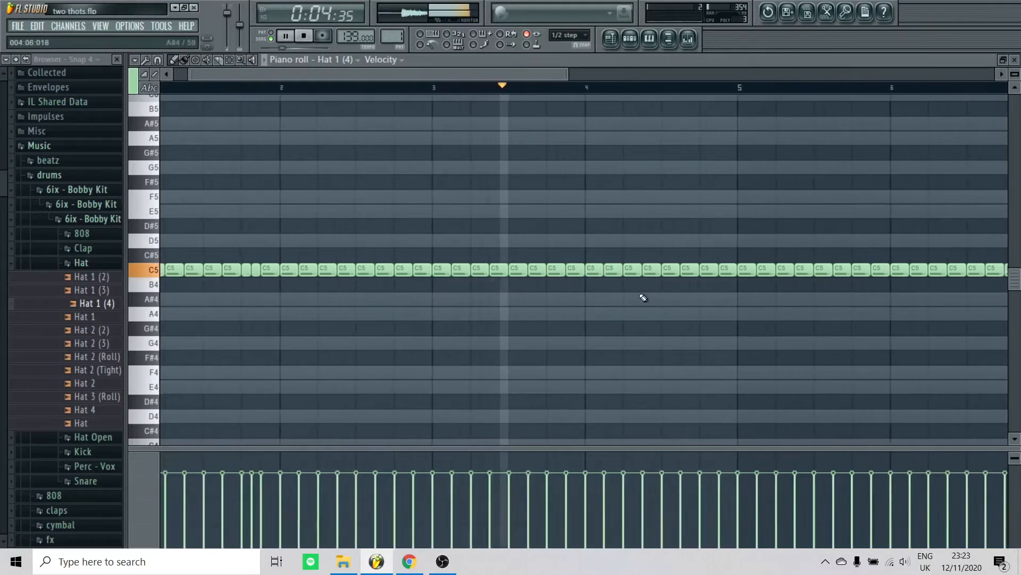
{"action": "key", "text": "space"}
- Turn the first hat note of bar 4 into two one-step notes and lower them to A#4
{"action": "scroll", "coordinate": [584, 271], "scroll_direction": "down", "scroll_amount": 1}
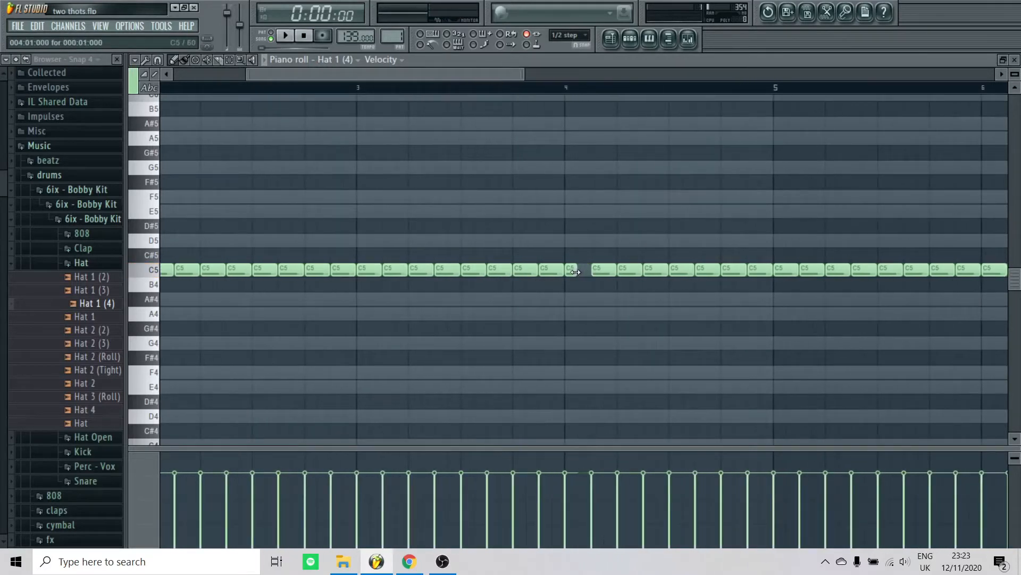
{"action": "scroll", "coordinate": [575, 271], "scroll_direction": "up", "scroll_amount": 1}
{"action": "left_click_drag", "start_coordinate": [572, 270], "coordinate": [553, 303]}
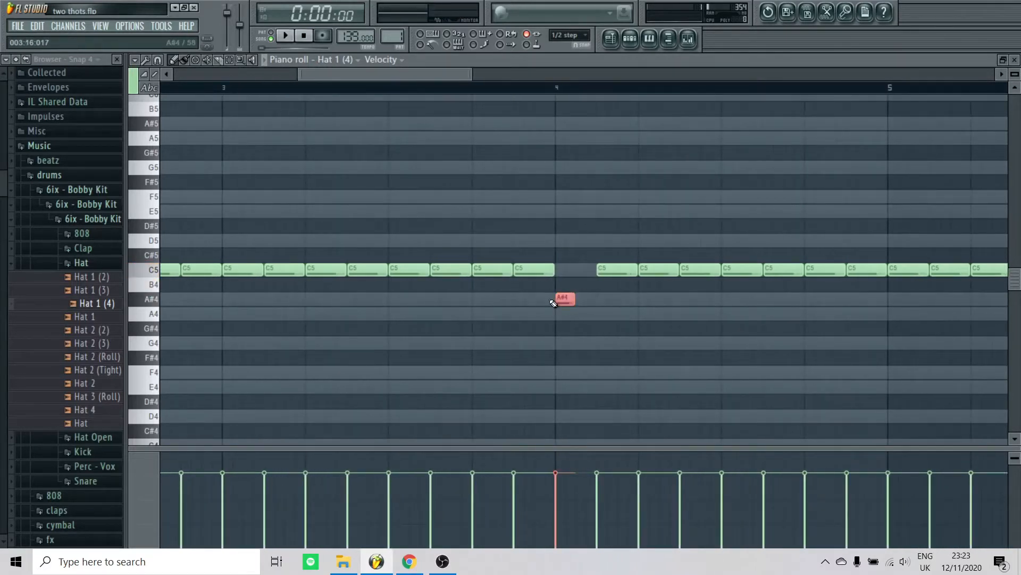
{"action": "scroll", "coordinate": [470, 349], "scroll_direction": "down", "scroll_amount": 4}
- Replace the hat notes from bar 5 onward with a duplicate of the first four bars during playback
{"action": "key", "text": "space"}
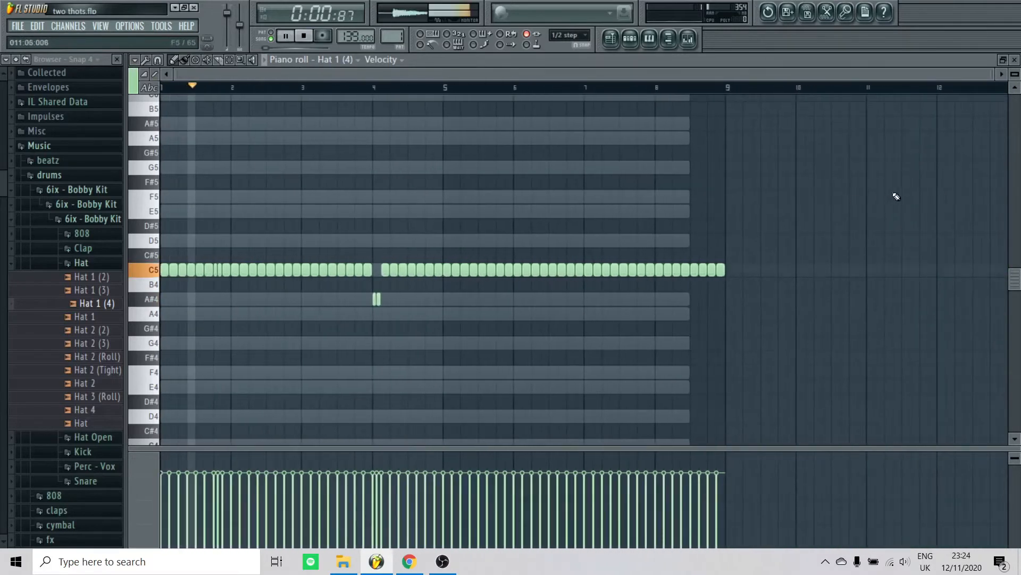
{"action": "left_click_drag", "start_coordinate": [878, 205], "coordinate": [446, 287]}
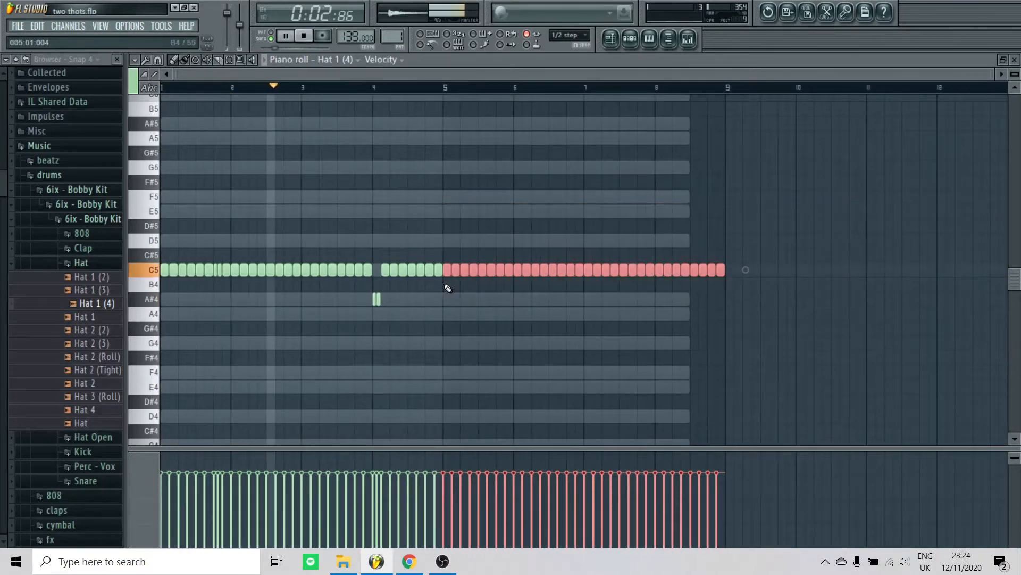
{"action": "key", "text": "Delete"}
{"action": "key", "text": "ctrl+a"}
{"action": "key", "text": "ctrl+b"}
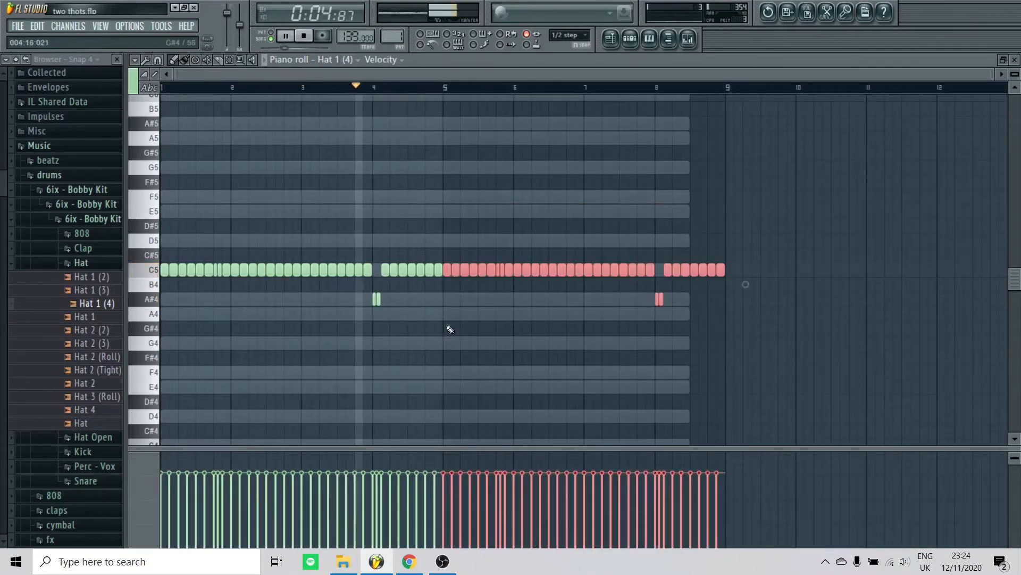
{"action": "key", "text": "ctrl+d"}
- Chop the first A#4 hat note of bar 4 into four equal short notes and play back
{"action": "scroll", "coordinate": [392, 328], "scroll_direction": "up", "scroll_amount": 8}
{"action": "key", "text": "space"}
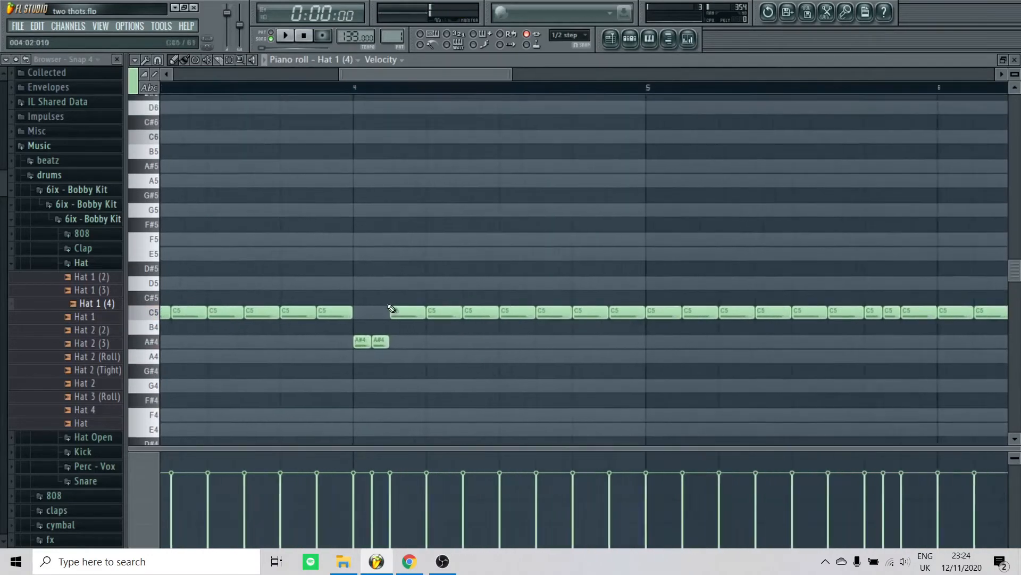
{"action": "scroll", "coordinate": [374, 341], "scroll_direction": "up", "scroll_amount": 1}
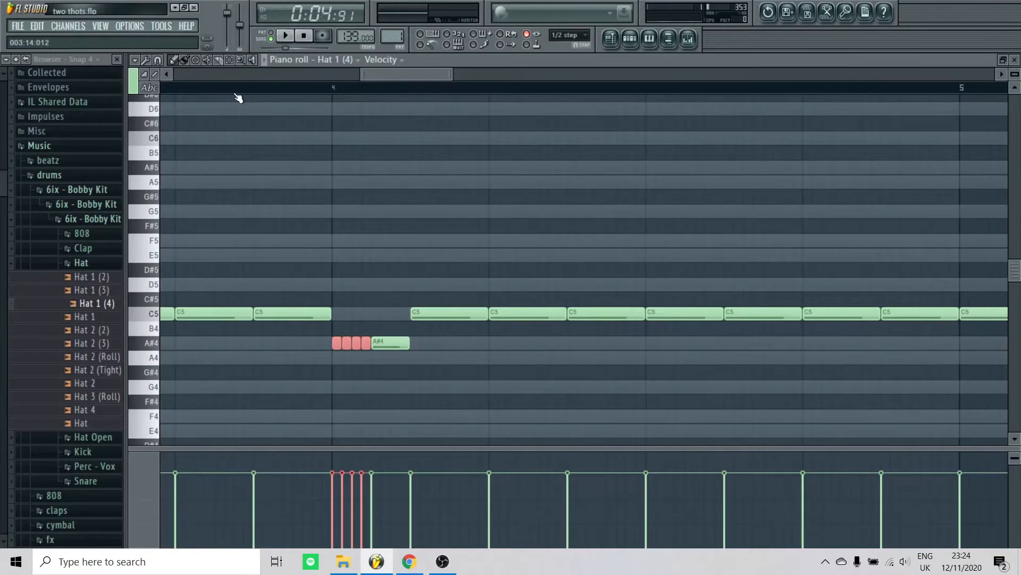
{"action": "key", "text": "space"}
{"action": "scroll", "coordinate": [242, 175], "scroll_direction": "down", "scroll_amount": 8}
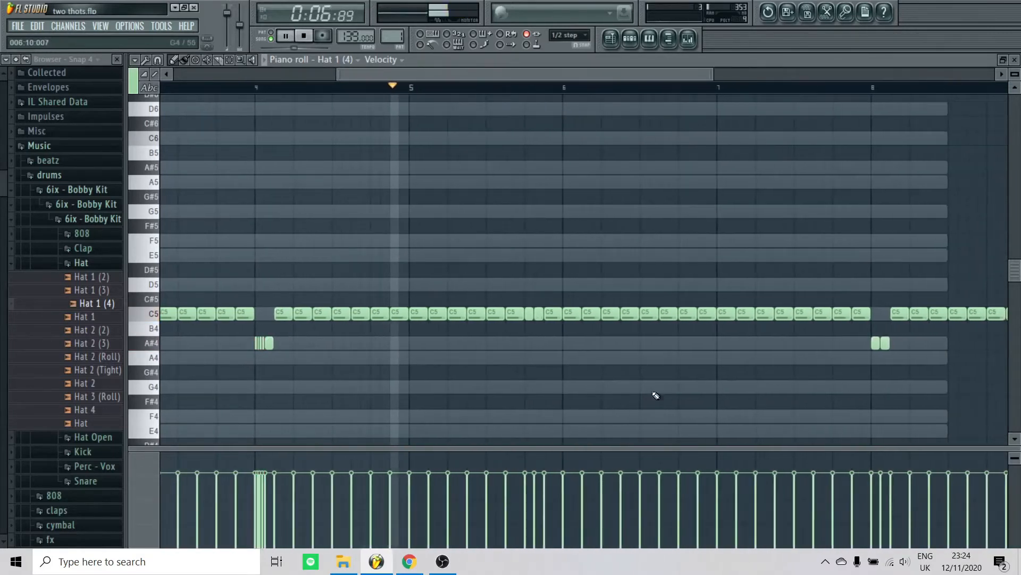
{"action": "key", "text": "space"}
- Cut the hat notes in bars 5 to 8, duplicate bars 1 to 4 in their place, and play back
{"action": "scroll", "coordinate": [656, 395], "scroll_direction": "down", "scroll_amount": 3}
{"action": "left_click_drag", "start_coordinate": [869, 278], "coordinate": [460, 359]}
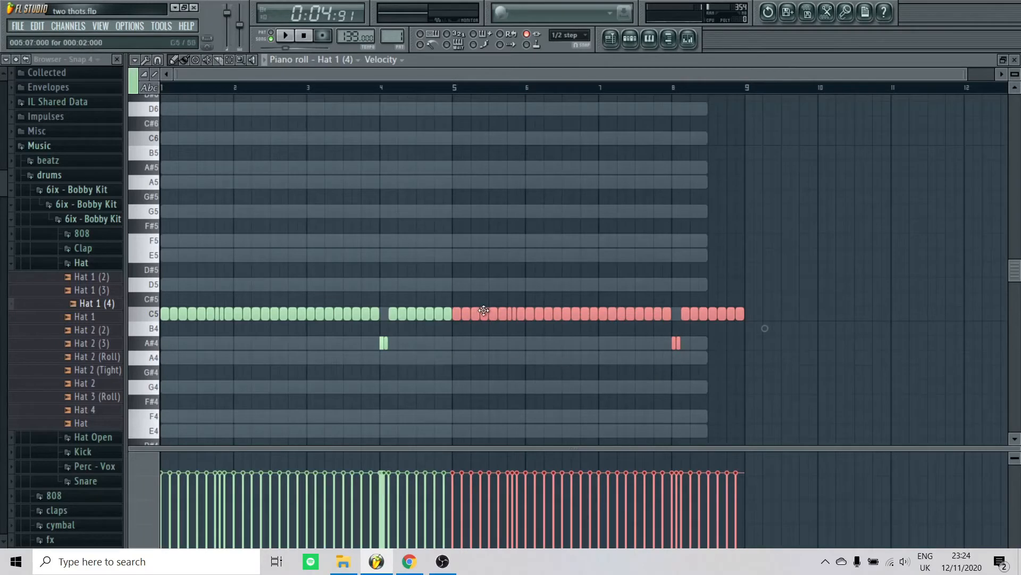
{"action": "key", "text": "ctrl+x"}
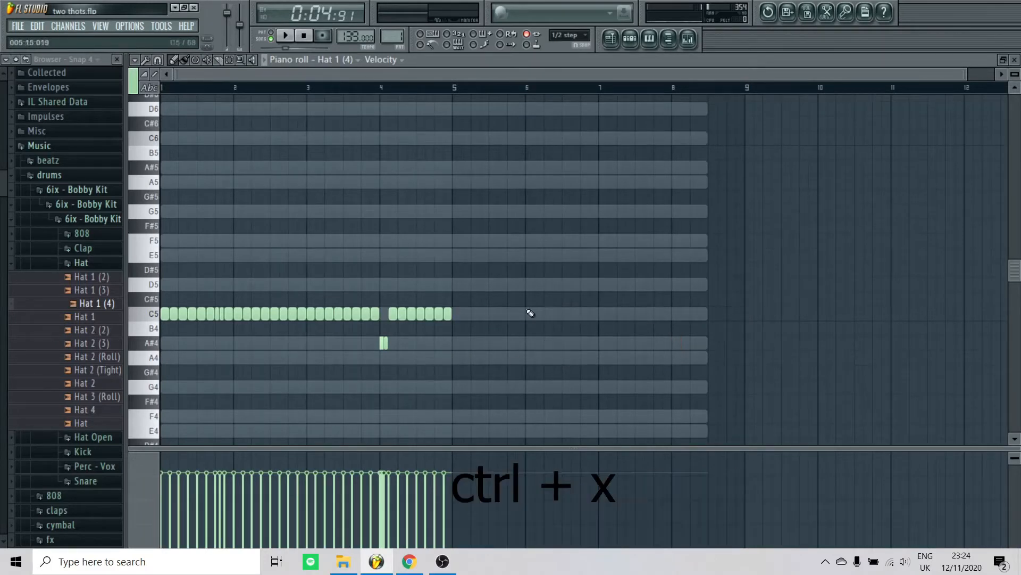
{"action": "left_click_drag", "start_coordinate": [522, 264], "coordinate": [200, 406]}
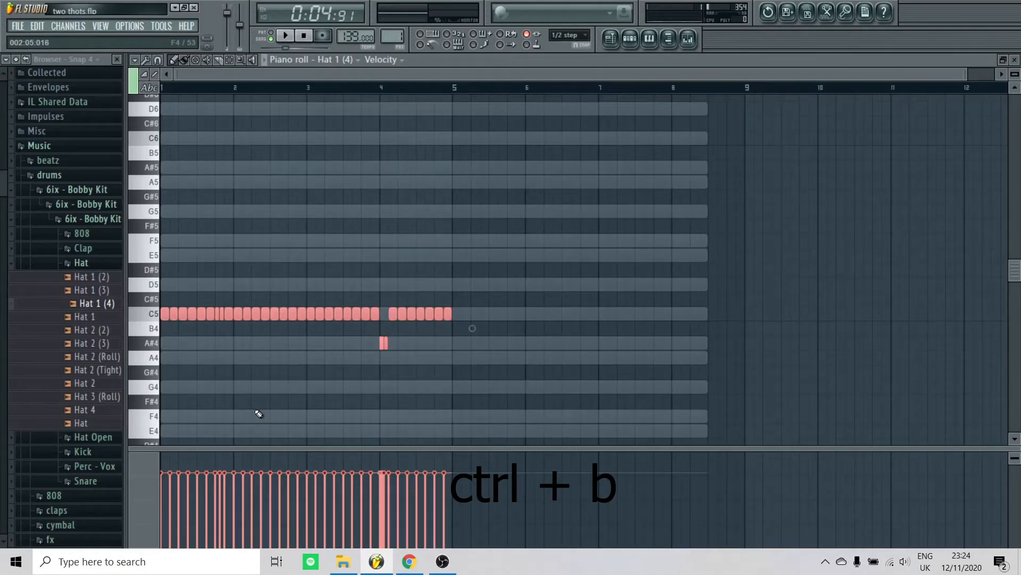
{"action": "key", "text": "ctrl+b"}
{"action": "key", "text": "space"}
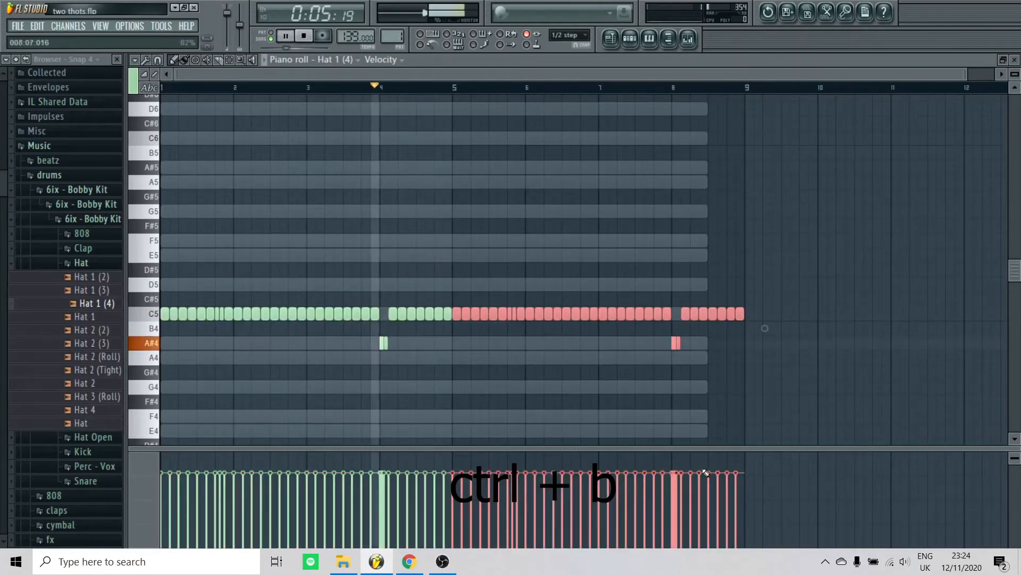
{"action": "left_click", "coordinate": [593, 399]}
{"action": "left_click", "coordinate": [311, 36]}
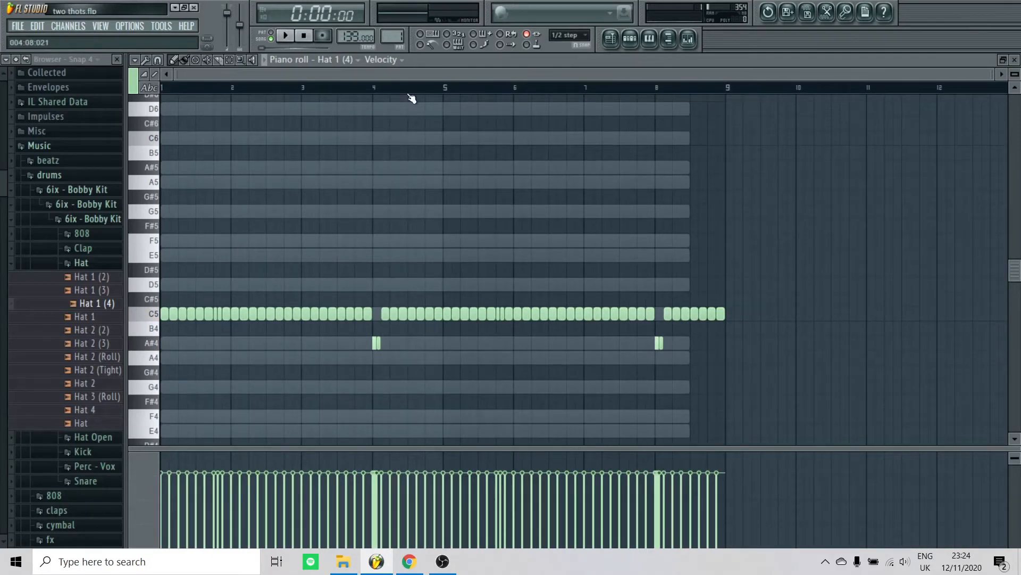
- Slightly randomize the hat notes' velocities with the randomizer, play back, and close the piano roll
{"action": "key", "text": "alt+r"}
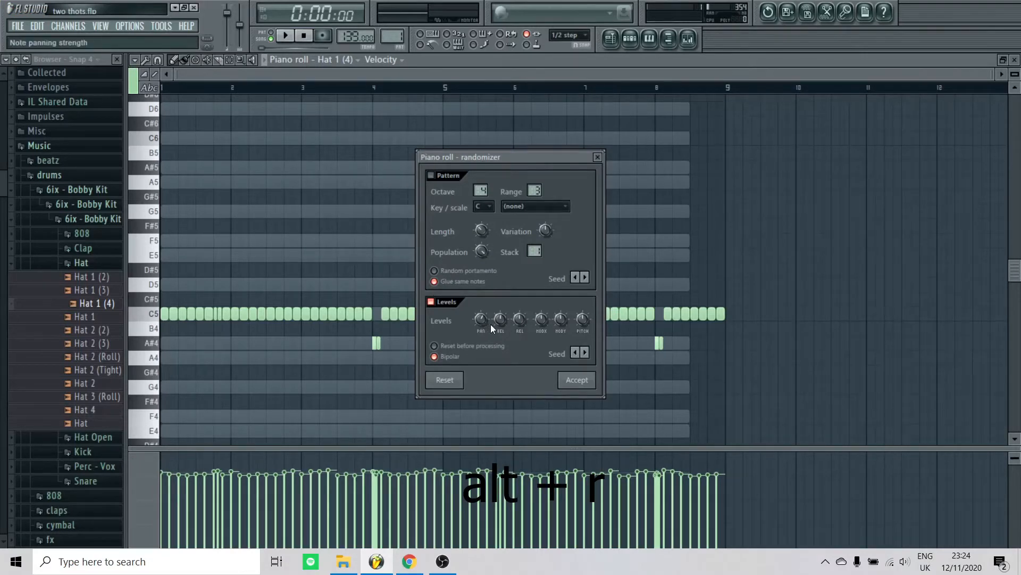
{"action": "left_click", "coordinate": [576, 380]}
{"action": "key", "text": "space"}
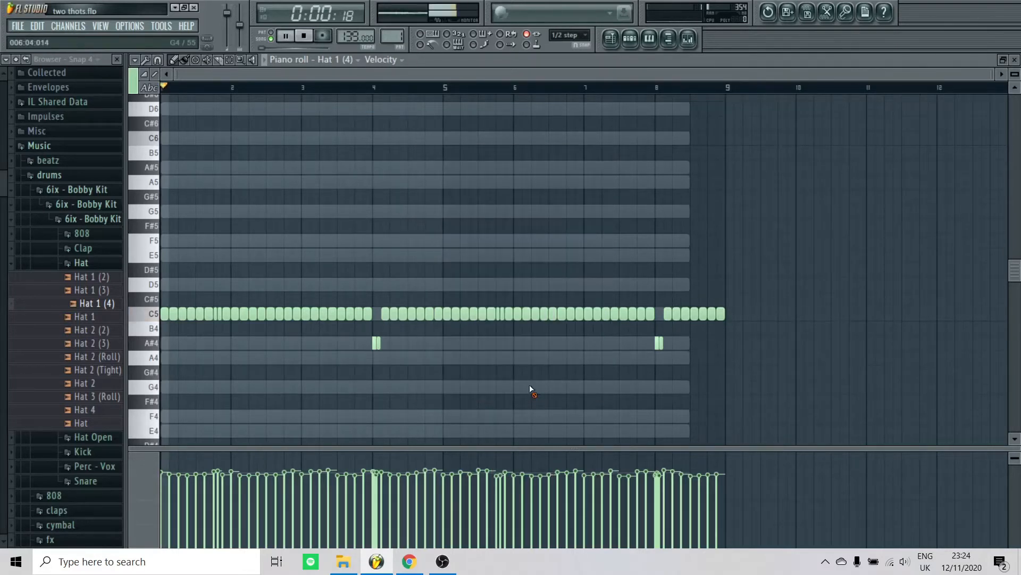
{"action": "left_click", "coordinate": [1015, 59]}
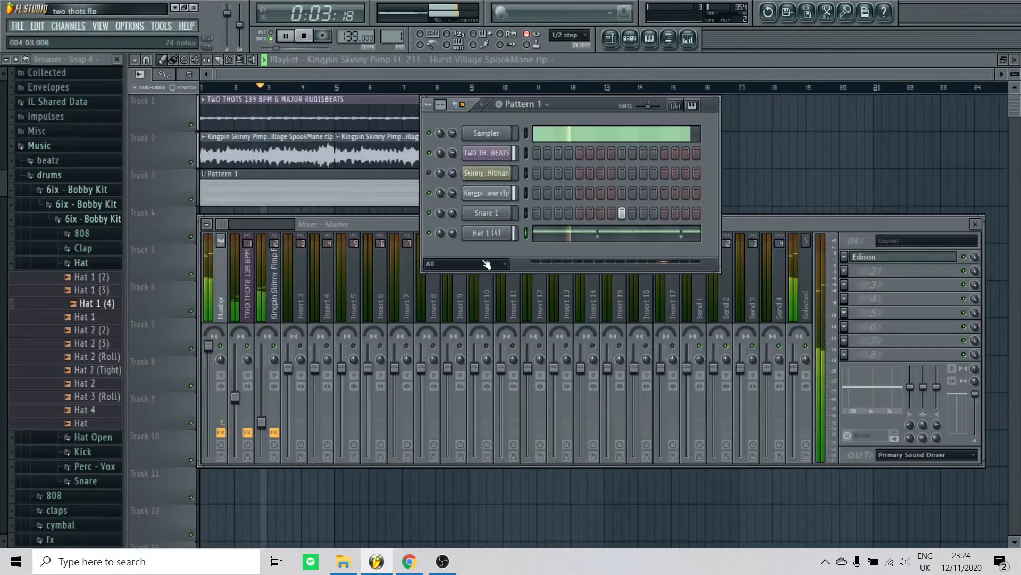
{"action": "key", "text": "space"}
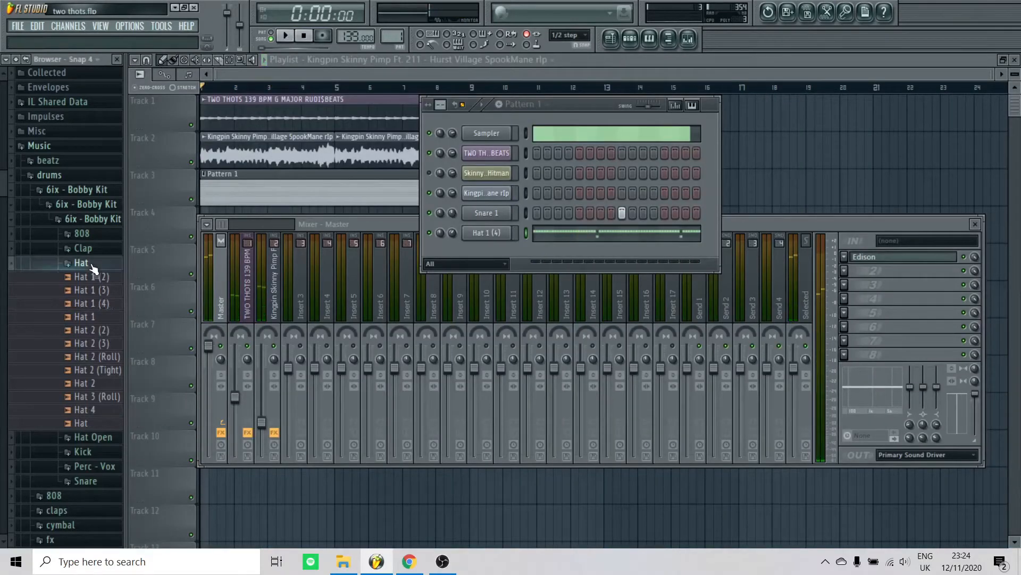
- Preview the samples in the Hat Open folder and add Open Hat (2) as a new channel
{"action": "left_click", "coordinate": [75, 263]}
{"action": "scroll", "coordinate": [79, 368], "scroll_direction": "down", "scroll_amount": 1}
{"action": "scroll", "coordinate": [79, 367], "scroll_direction": "down", "scroll_amount": 4}
{"action": "left_click", "coordinate": [87, 198]}
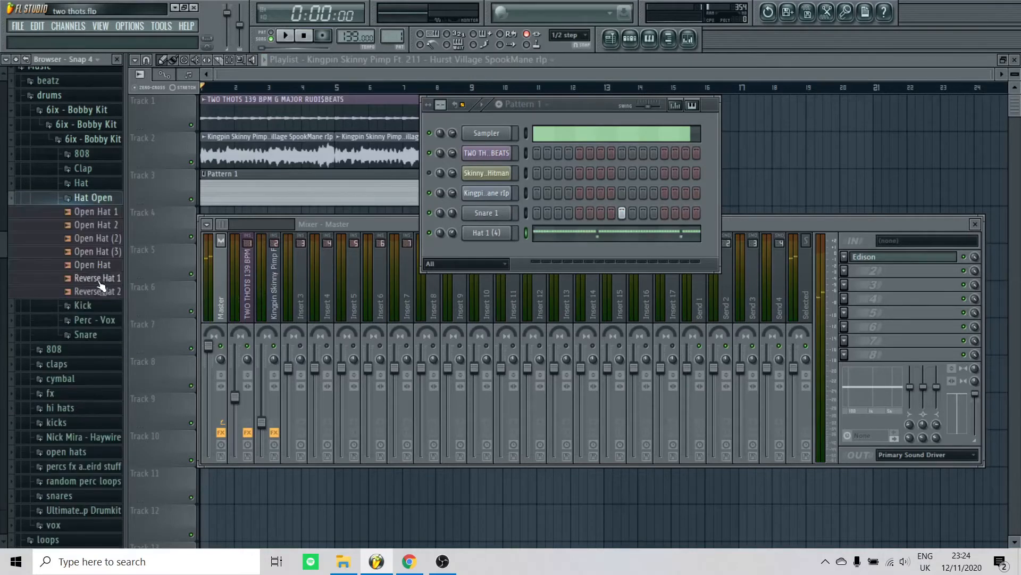
{"action": "left_click", "coordinate": [89, 253]}
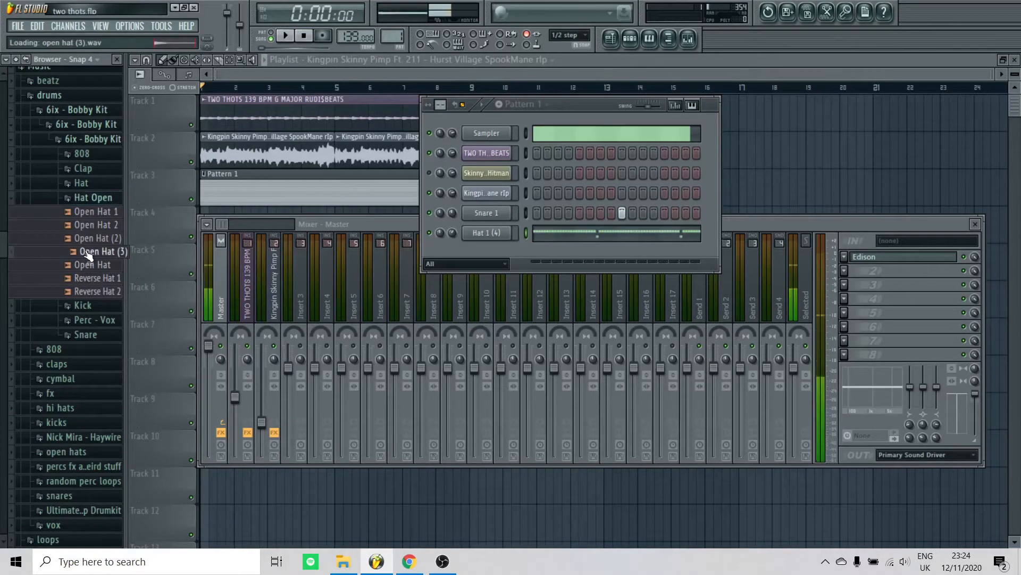
{"action": "left_click", "coordinate": [87, 243]}
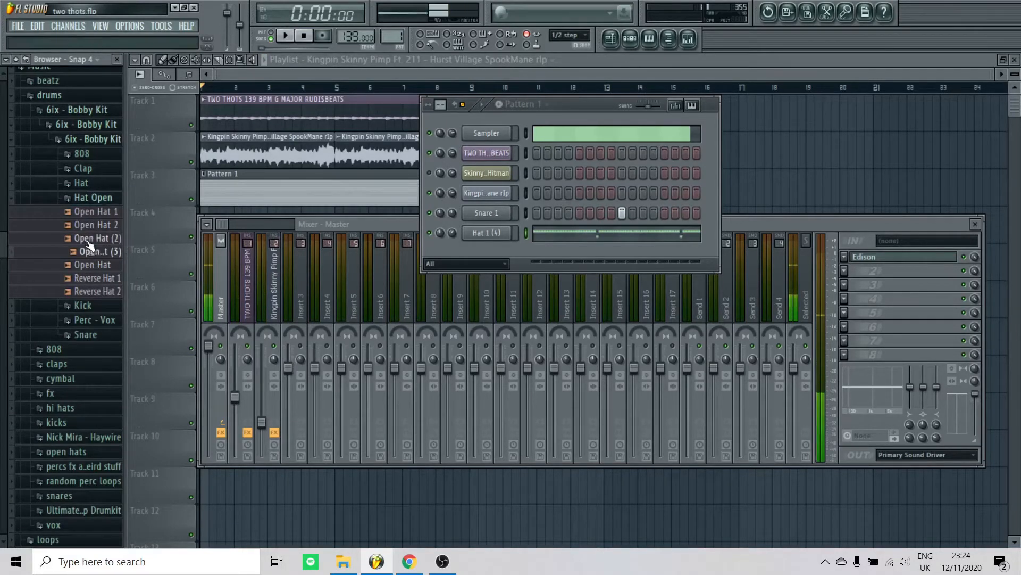
{"action": "left_click_drag", "start_coordinate": [96, 239], "coordinate": [519, 256]}
- Place Open Hat (2) hits on steps 5 and 13 and turn off the sample's loop points during playback
{"action": "key", "text": "space"}
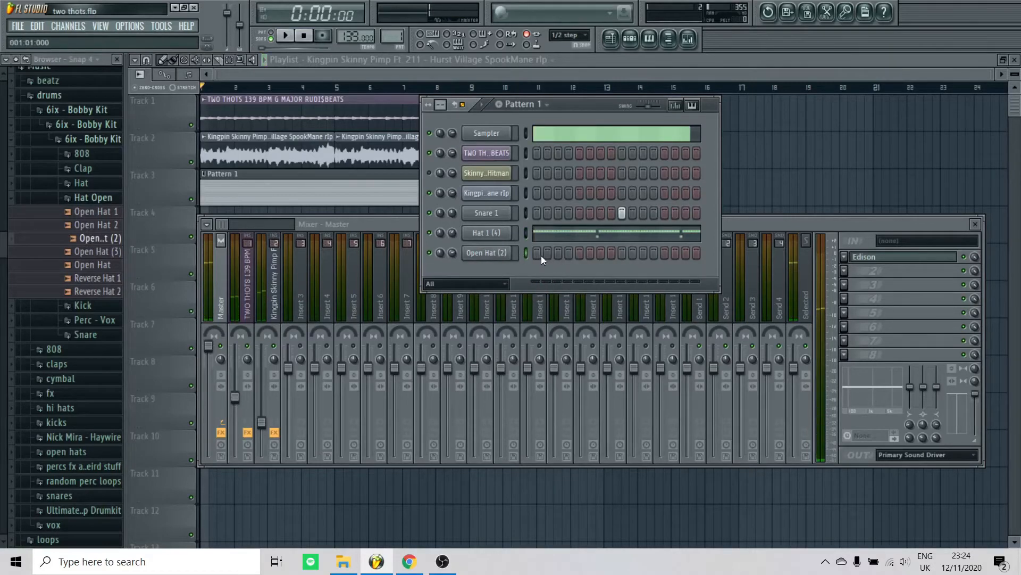
{"action": "left_click", "coordinate": [579, 253]}
{"action": "left_click", "coordinate": [504, 252]}
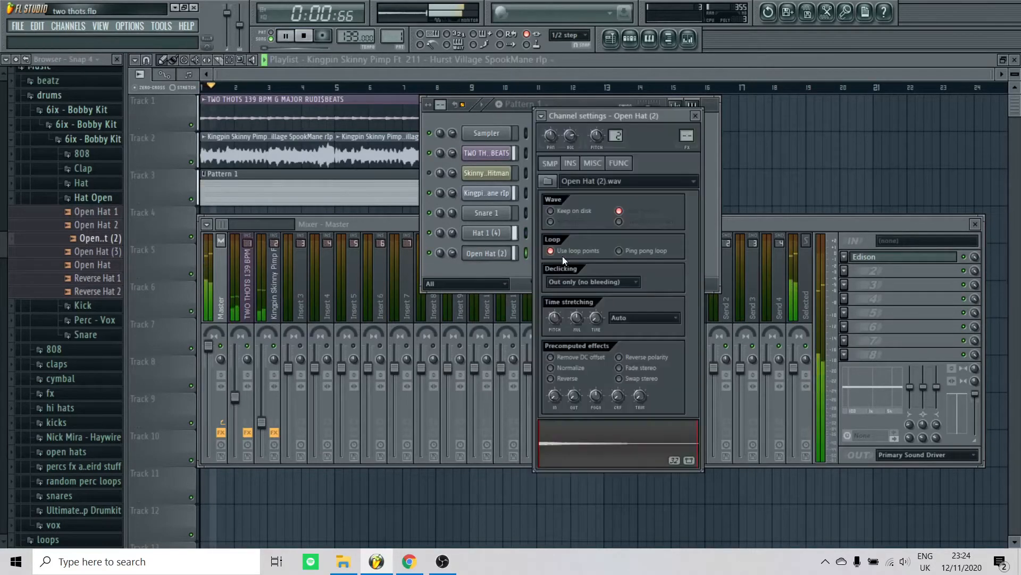
{"action": "key", "text": "space"}
{"action": "key", "text": "space"}
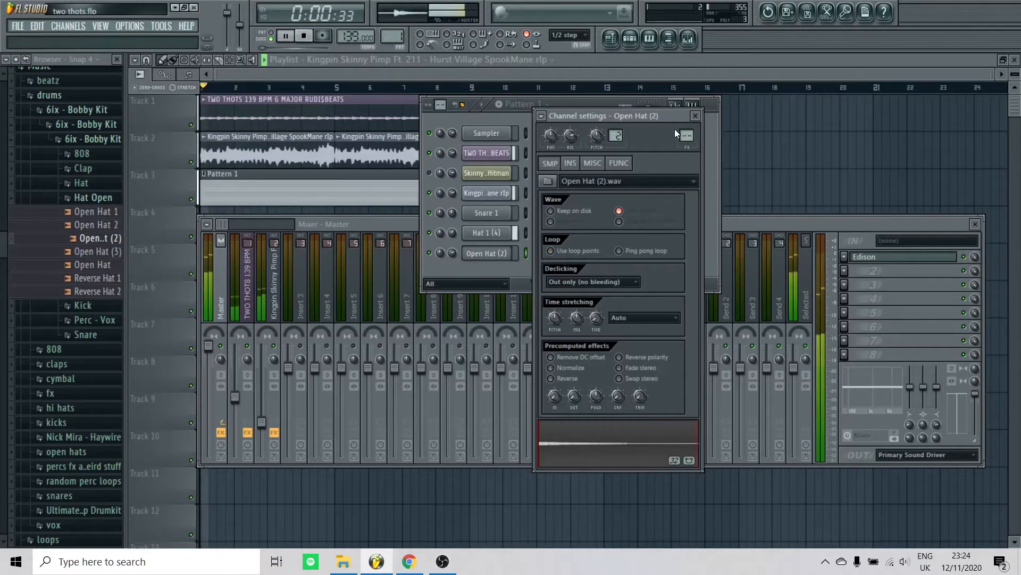
{"action": "left_click", "coordinate": [695, 115]}
{"action": "left_click", "coordinate": [664, 253]}
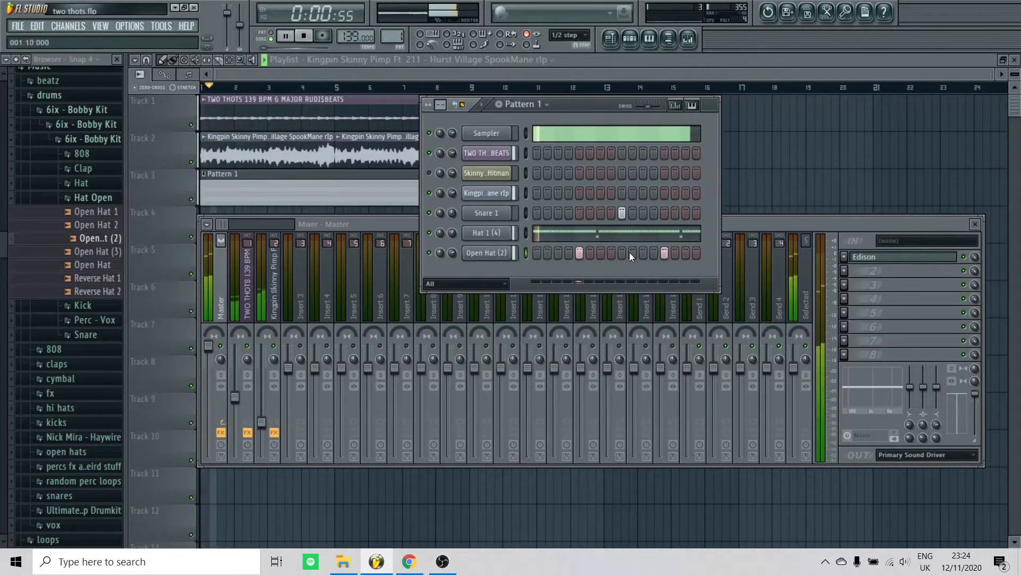
- Normalize the Open Hat (2) sample, lower its channel volume to about 25%, and close the channel settings
{"action": "left_click", "coordinate": [487, 252]}
{"action": "left_click", "coordinate": [566, 371]}
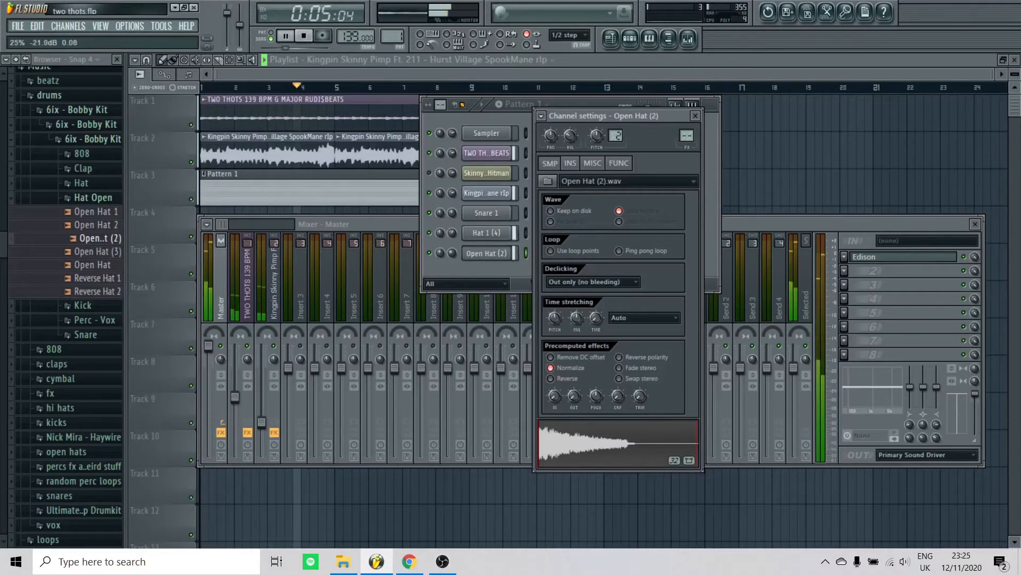
{"action": "left_click", "coordinate": [695, 116]}
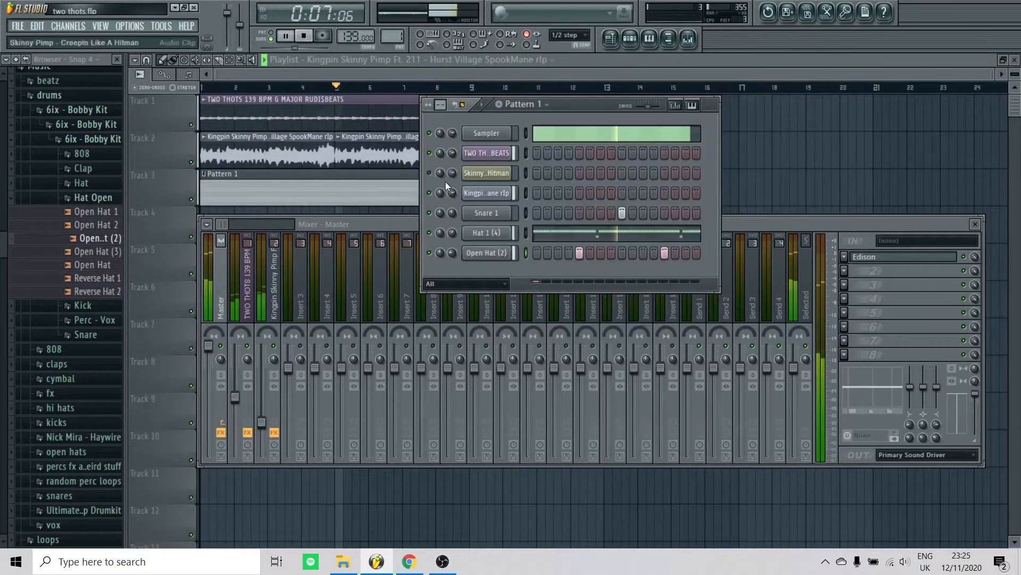
- Collapse the Hat Open folder, preview samples in the drums kicks folder, and add french_kick as a new channel
{"action": "left_click", "coordinate": [85, 197]}
{"action": "scroll", "coordinate": [77, 316], "scroll_direction": "up", "scroll_amount": 1}
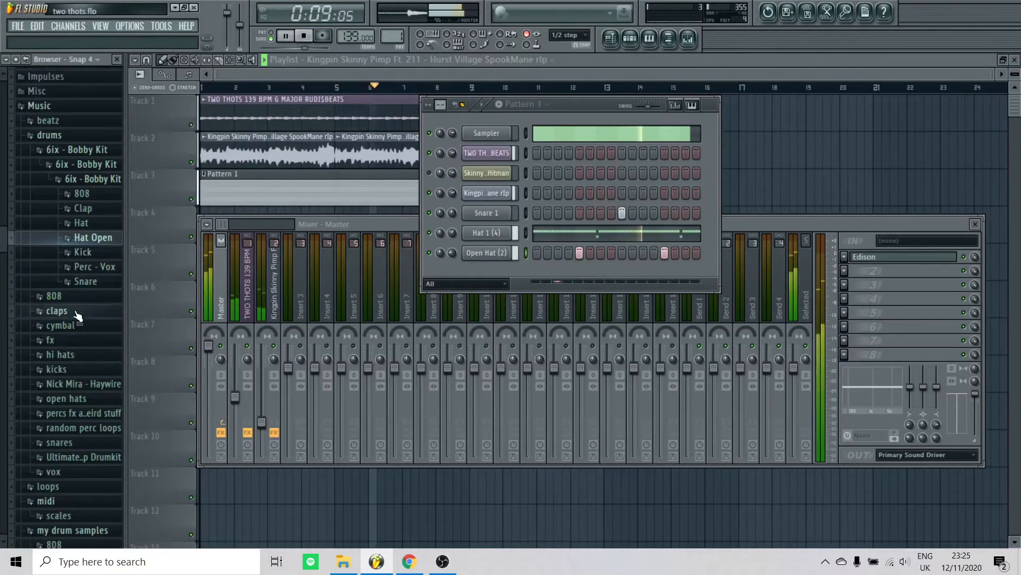
{"action": "scroll", "coordinate": [74, 314], "scroll_direction": "down", "scroll_amount": 2}
{"action": "key", "text": "space"}
{"action": "left_click", "coordinate": [66, 292]}
{"action": "scroll", "coordinate": [69, 351], "scroll_direction": "down", "scroll_amount": 5}
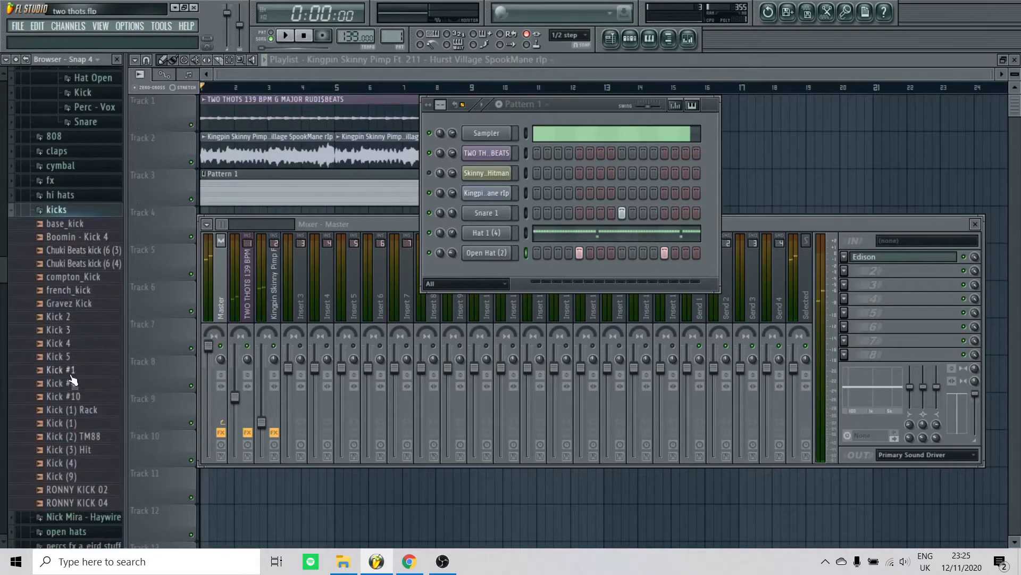
{"action": "left_click", "coordinate": [89, 330]}
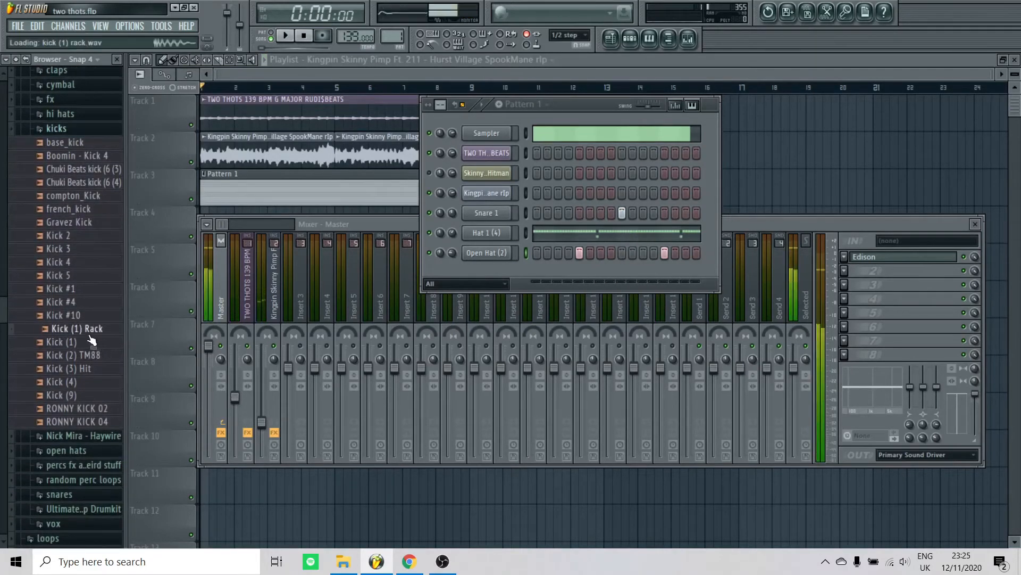
{"action": "right_click", "coordinate": [89, 335]}
{"action": "left_click", "coordinate": [67, 317]}
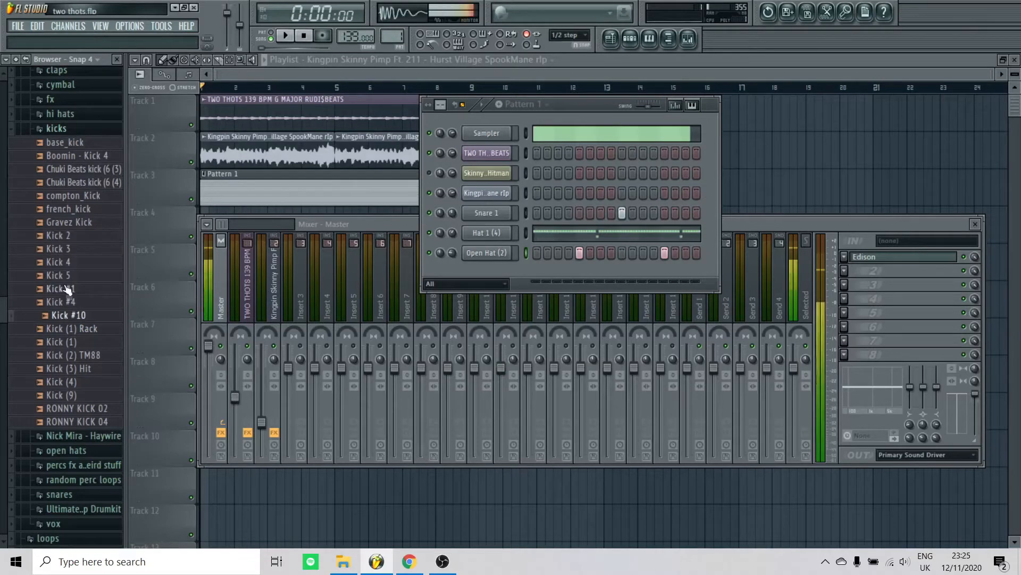
{"action": "left_click", "coordinate": [72, 208]}
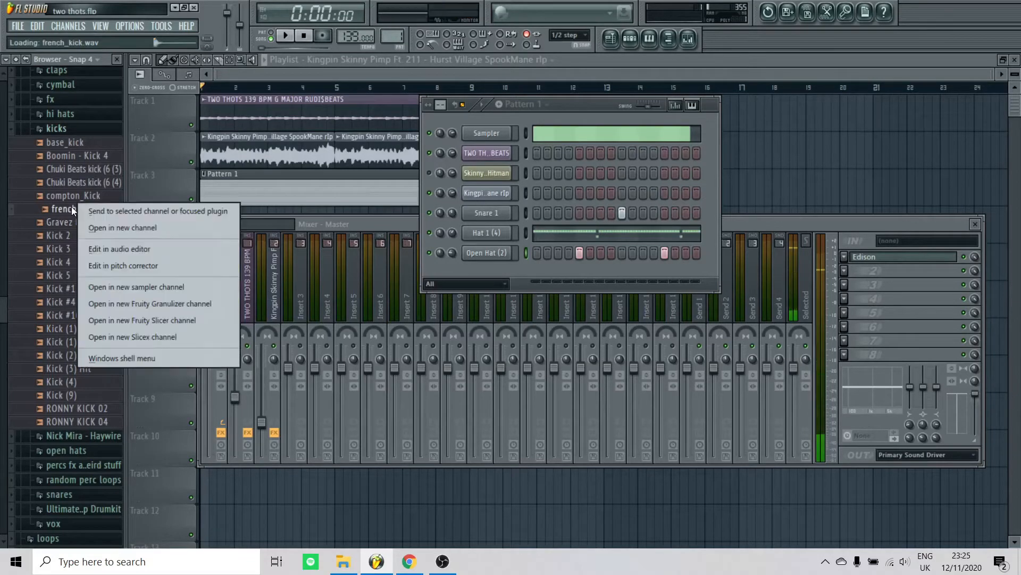
{"action": "right_click", "coordinate": [72, 208]}
{"action": "left_click", "coordinate": [94, 222]}
- Normalize the french_kick sample in its channel settings while the beat plays
{"action": "key", "text": "space"}
{"action": "left_click", "coordinate": [486, 273]}
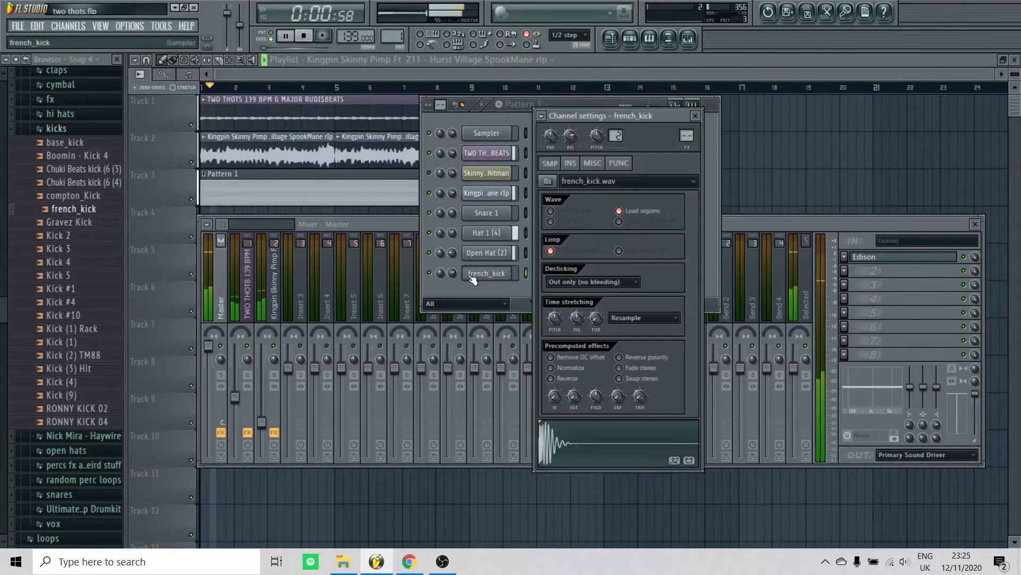
{"action": "left_click", "coordinate": [570, 367]}
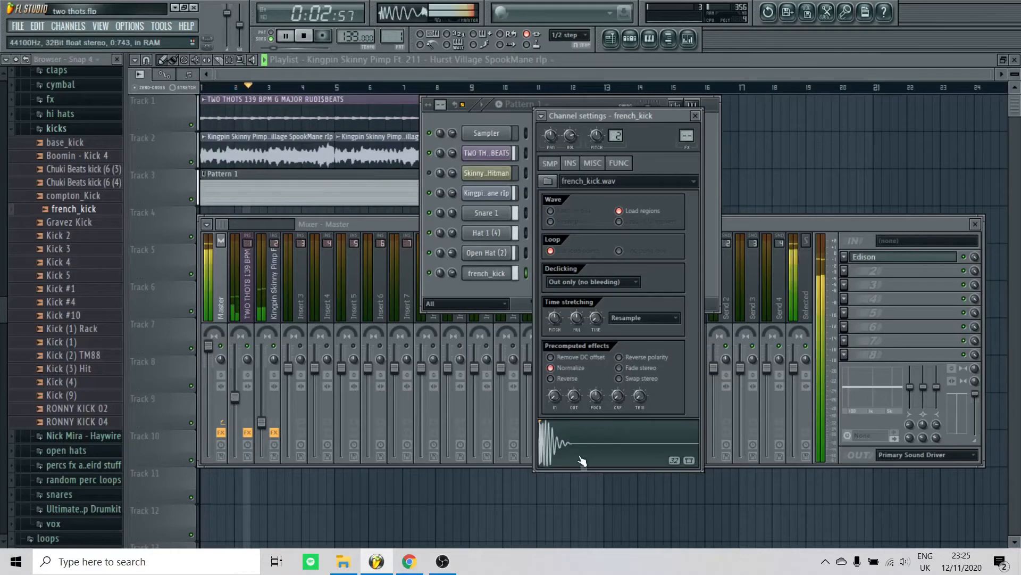
- Open french_kick's piano roll and place a C5 kick note at the start of bar 1
{"action": "right_click", "coordinate": [484, 274]}
{"action": "left_click", "coordinate": [521, 277]}
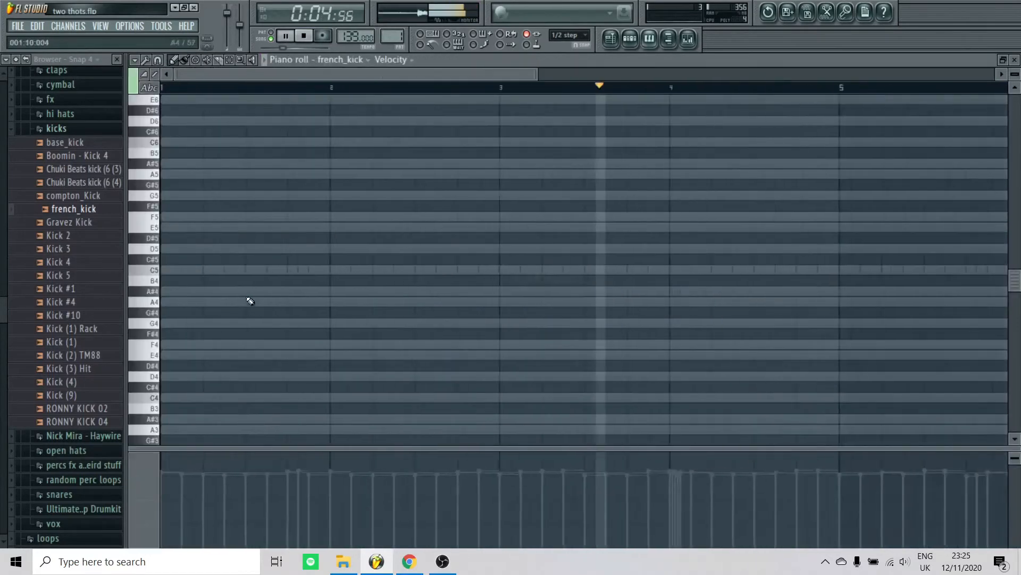
{"action": "key", "text": "space"}
{"action": "left_click", "coordinate": [149, 272]}
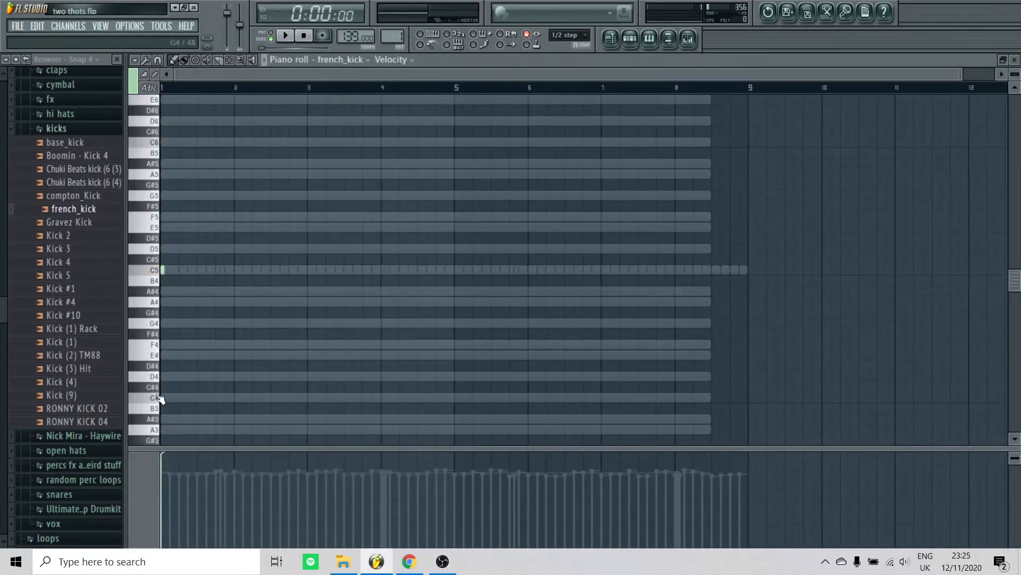
{"action": "scroll", "coordinate": [202, 298], "scroll_direction": "up", "scroll_amount": 2}
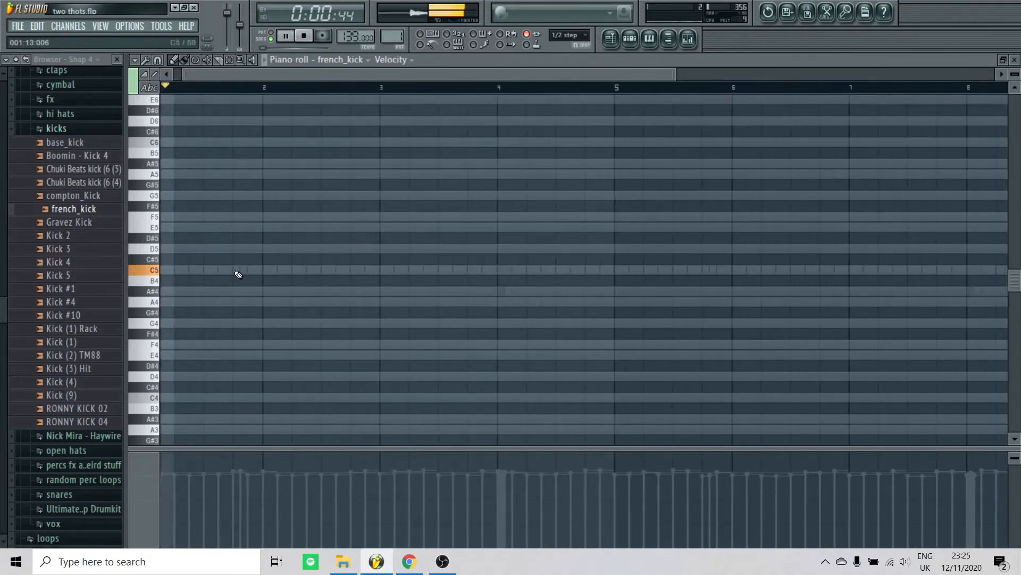
- Add C5 kick notes on steps 7, 9 and 13 of bar 1, checking them in playback
{"action": "key", "text": "space"}
{"action": "left_click", "coordinate": [235, 270]}
{"action": "left_click", "coordinate": [208, 281]}
{"action": "scroll", "coordinate": [207, 281], "scroll_direction": "up", "scroll_amount": 2}
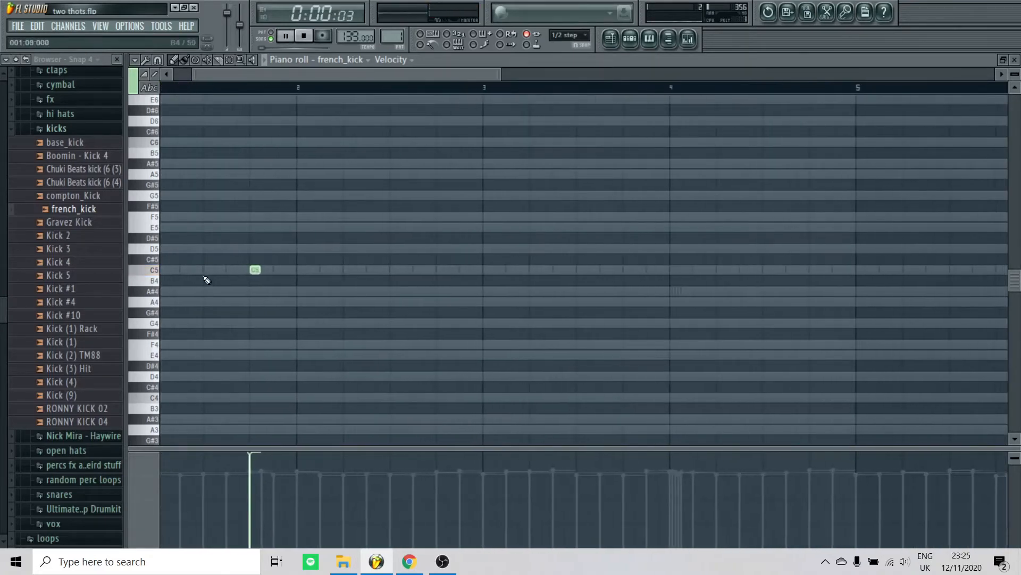
{"action": "key", "text": "space"}
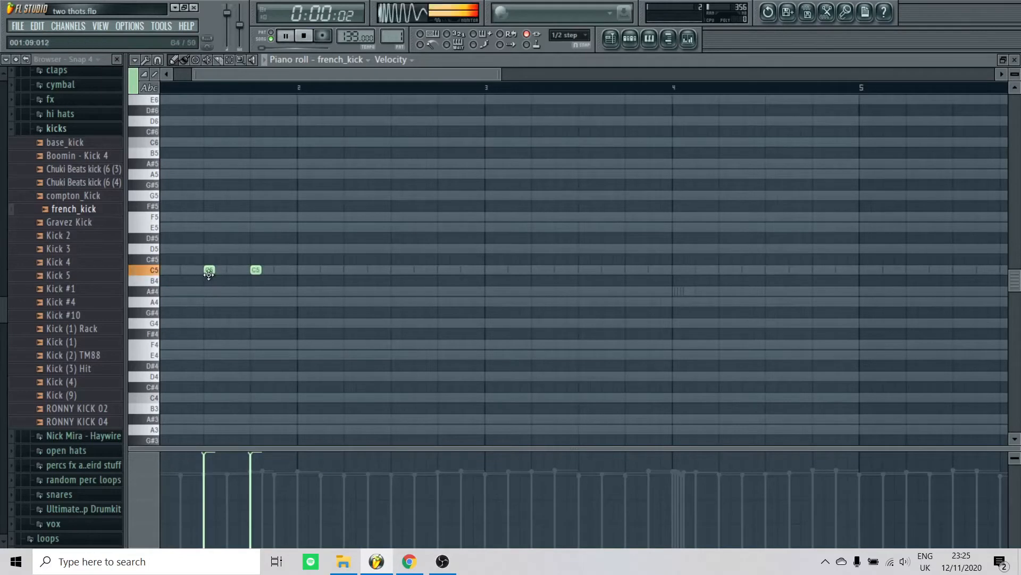
{"action": "scroll", "coordinate": [218, 286], "scroll_direction": "up", "scroll_amount": 1}
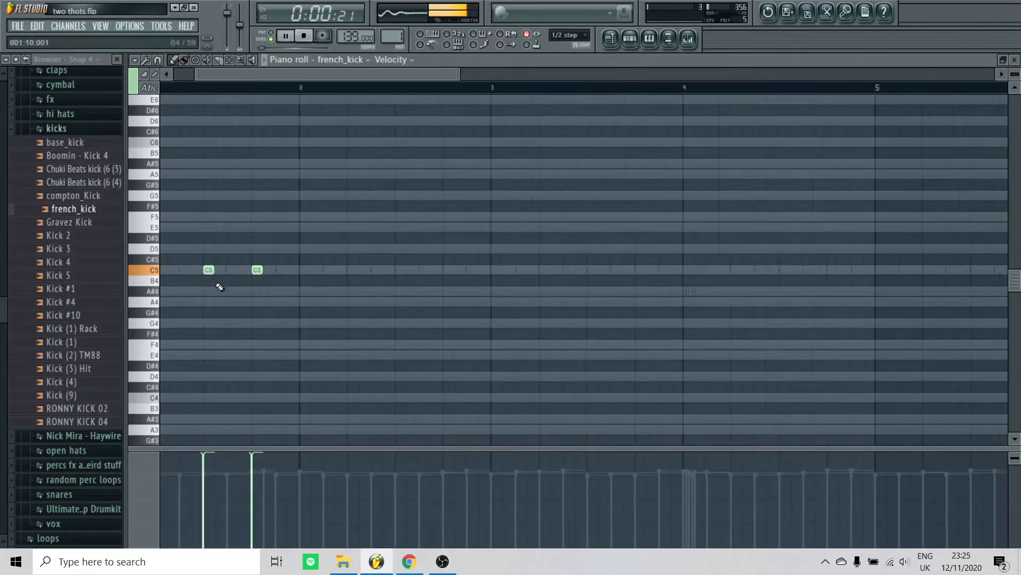
{"action": "scroll", "coordinate": [199, 280], "scroll_direction": "up", "scroll_amount": 2}
{"action": "key", "text": "space"}
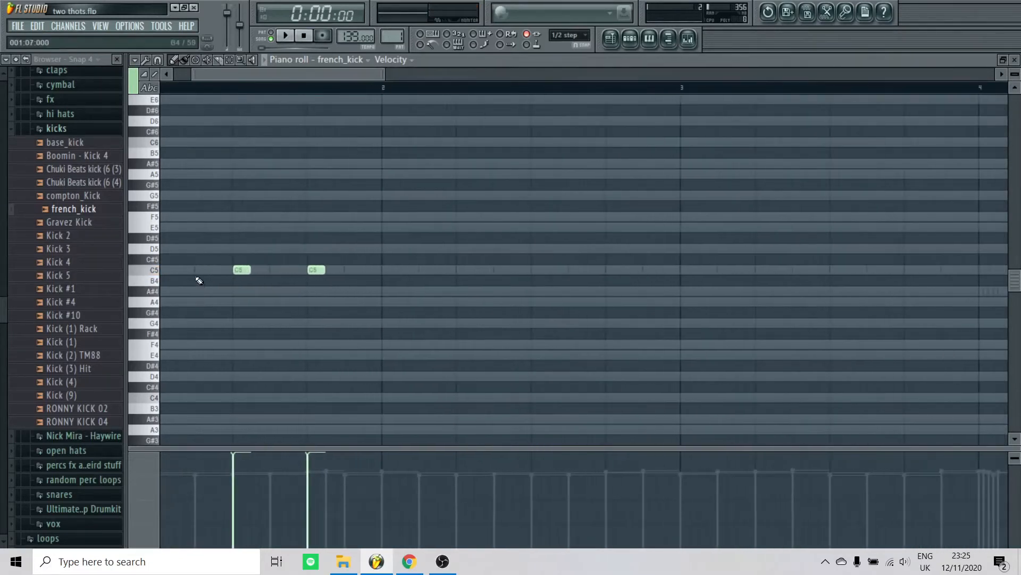
{"action": "left_click", "coordinate": [201, 270]}
{"action": "scroll", "coordinate": [205, 314], "scroll_direction": "down", "scroll_amount": 3}
{"action": "key", "text": "space"}
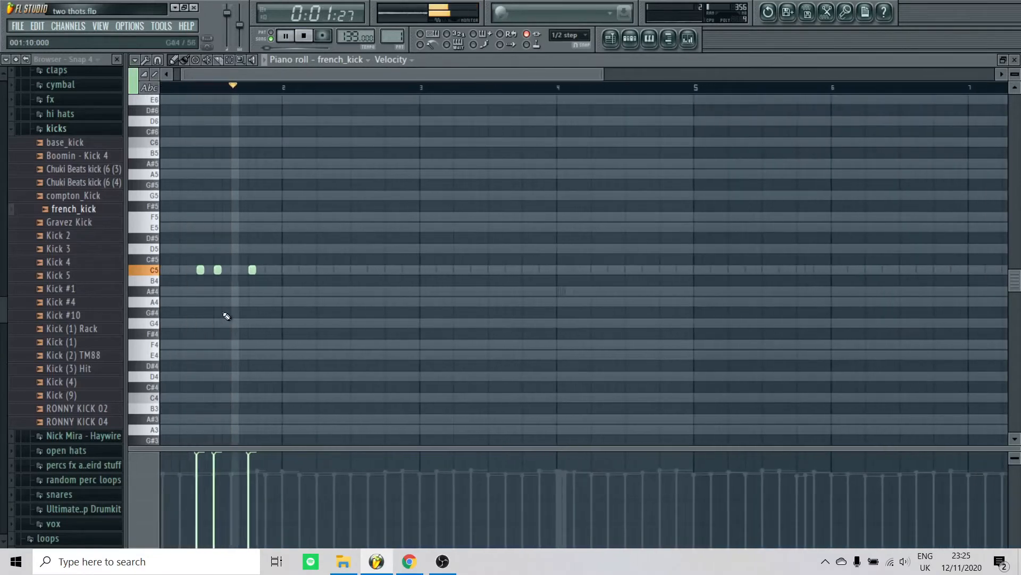
- Add C5 kick notes on steps 5 and 13 of bar 2, checking them in playback
{"action": "scroll", "coordinate": [255, 290], "scroll_direction": "up", "scroll_amount": 3}
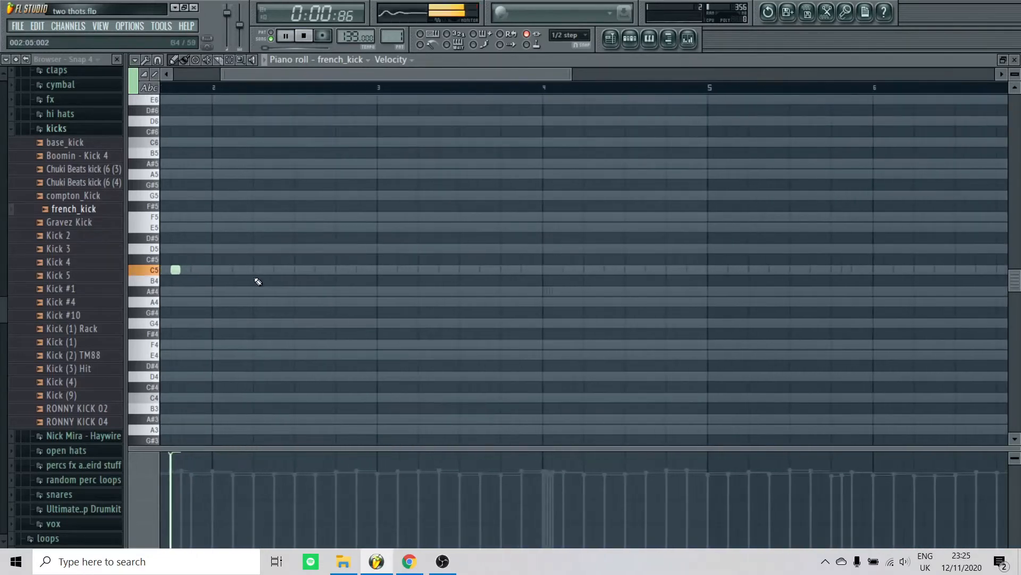
{"action": "left_click", "coordinate": [259, 270]}
{"action": "key", "text": "space"}
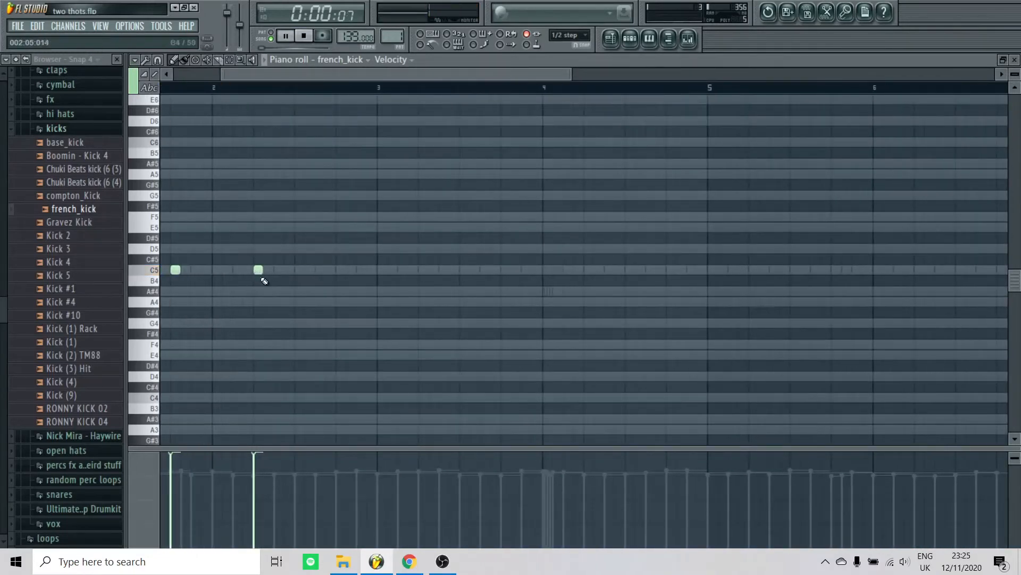
{"action": "scroll", "coordinate": [301, 303], "scroll_direction": "down", "scroll_amount": 3}
{"action": "scroll", "coordinate": [311, 295], "scroll_direction": "up", "scroll_amount": 3}
{"action": "scroll", "coordinate": [310, 293], "scroll_direction": "down", "scroll_amount": 3}
{"action": "scroll", "coordinate": [310, 288], "scroll_direction": "up", "scroll_amount": 3}
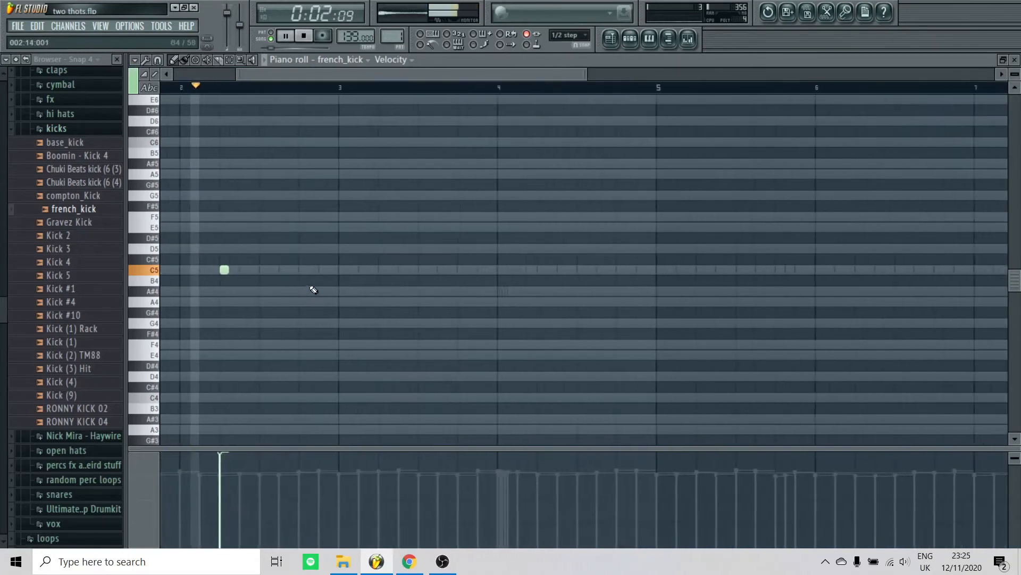
{"action": "left_click", "coordinate": [301, 270]}
{"action": "key", "text": "space"}
- Place three consecutive C5 kick notes on steps 1, 2 and 3 of bar 3 and play back
{"action": "scroll", "coordinate": [343, 285], "scroll_direction": "up", "scroll_amount": 2}
{"action": "left_click", "coordinate": [342, 278]}
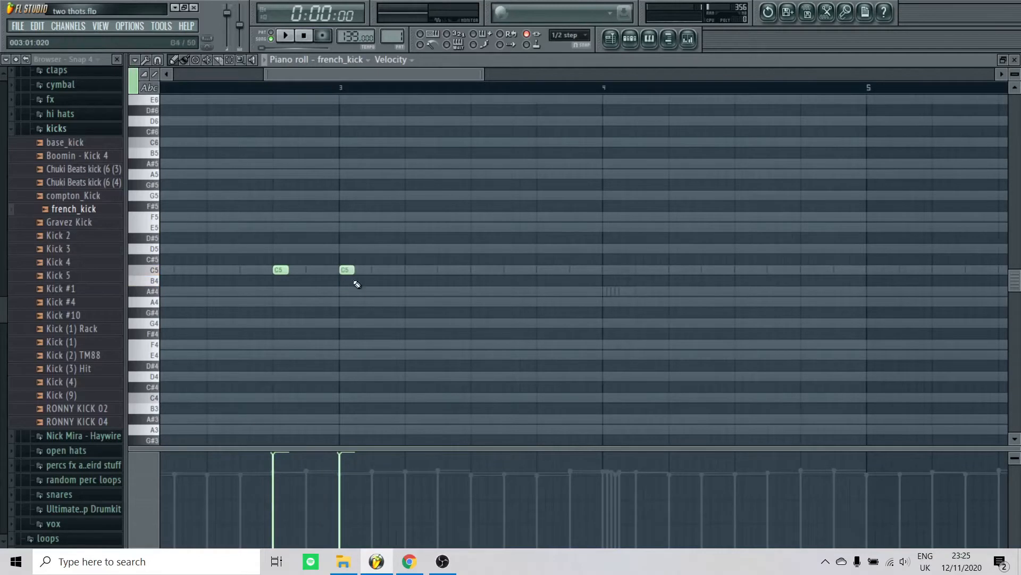
{"action": "scroll", "coordinate": [356, 285], "scroll_direction": "up", "scroll_amount": 2}
{"action": "left_click", "coordinate": [341, 269]}
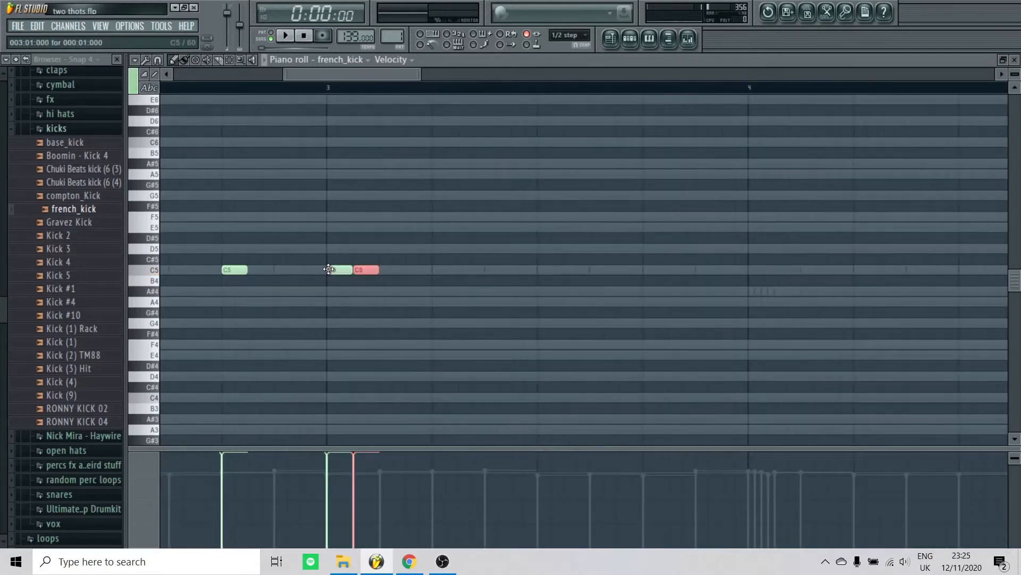
{"action": "scroll", "coordinate": [458, 322], "scroll_direction": "down", "scroll_amount": 5}
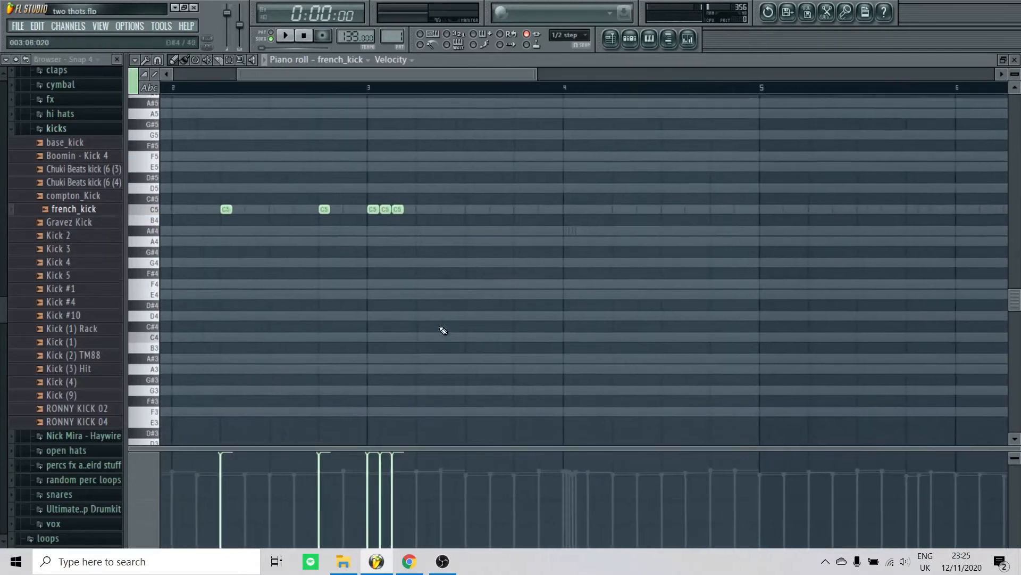
{"action": "key", "text": "space"}
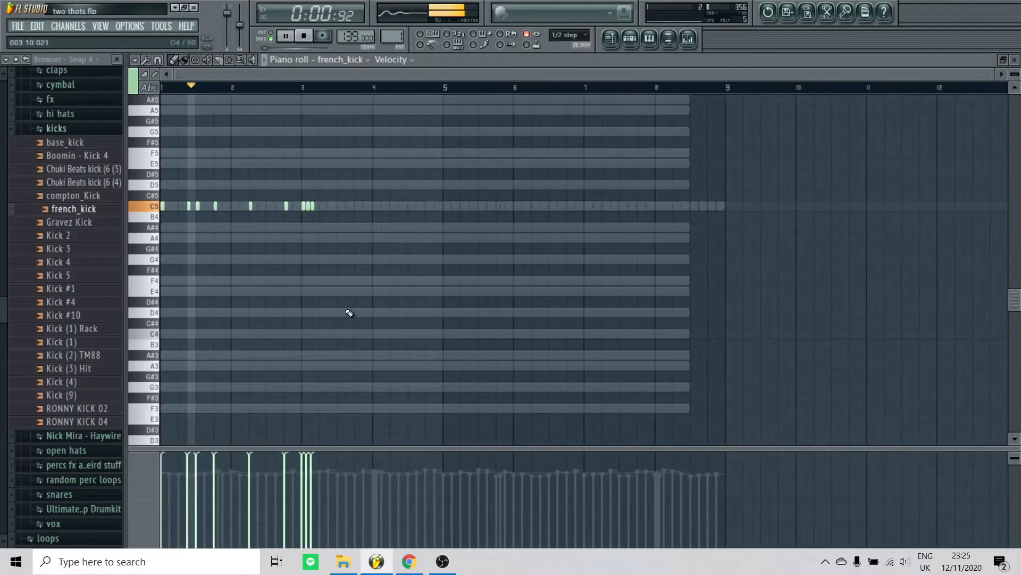
- Add C5 kick notes on steps 7 and 13 of bar 3 and play the pattern
{"action": "scroll", "coordinate": [346, 290], "scroll_direction": "up", "scroll_amount": 2}
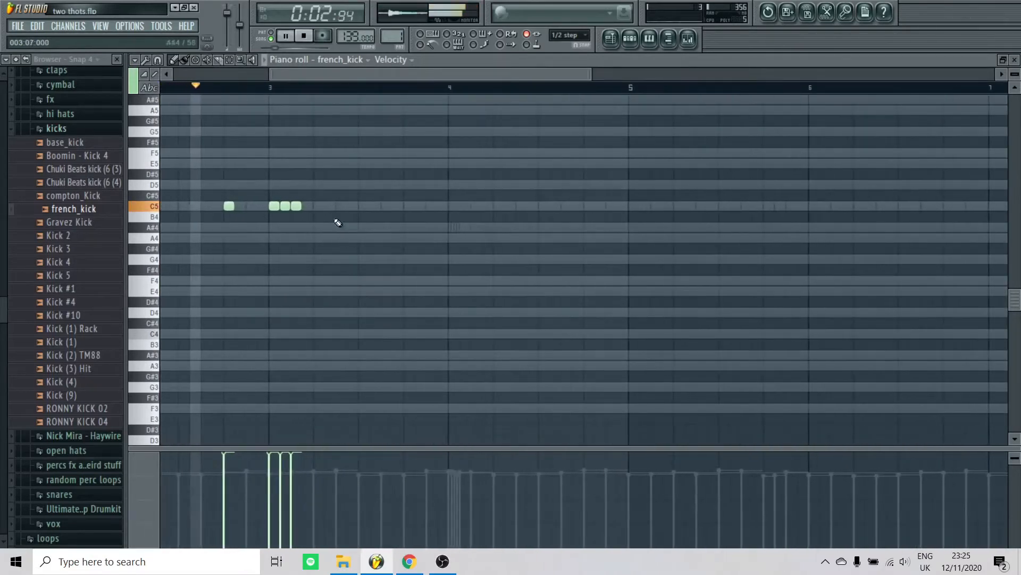
{"action": "key", "text": "space"}
{"action": "scroll", "coordinate": [359, 216], "scroll_direction": "up", "scroll_amount": 2}
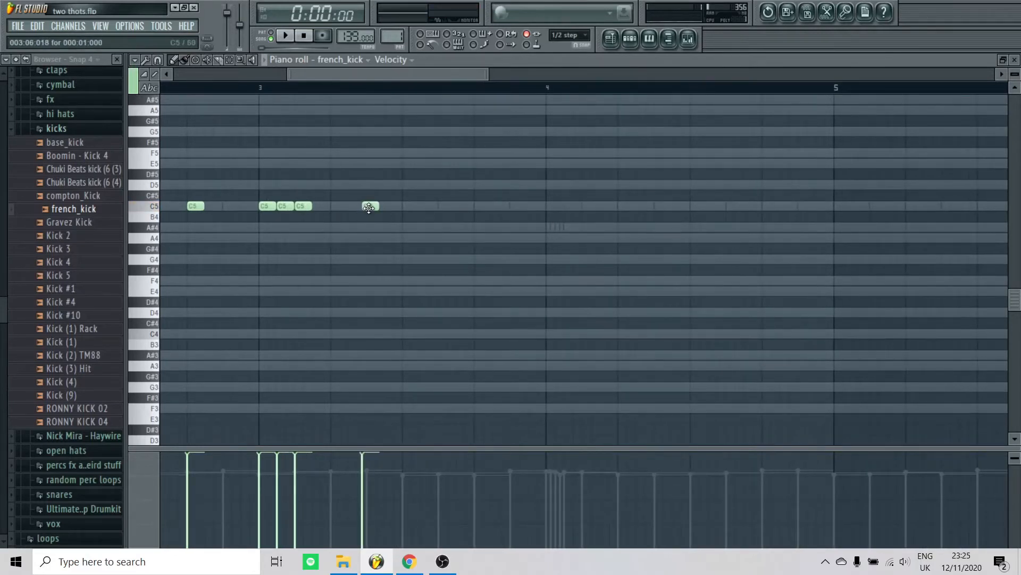
{"action": "key", "text": "space"}
{"action": "scroll", "coordinate": [494, 250], "scroll_direction": "down", "scroll_amount": 4}
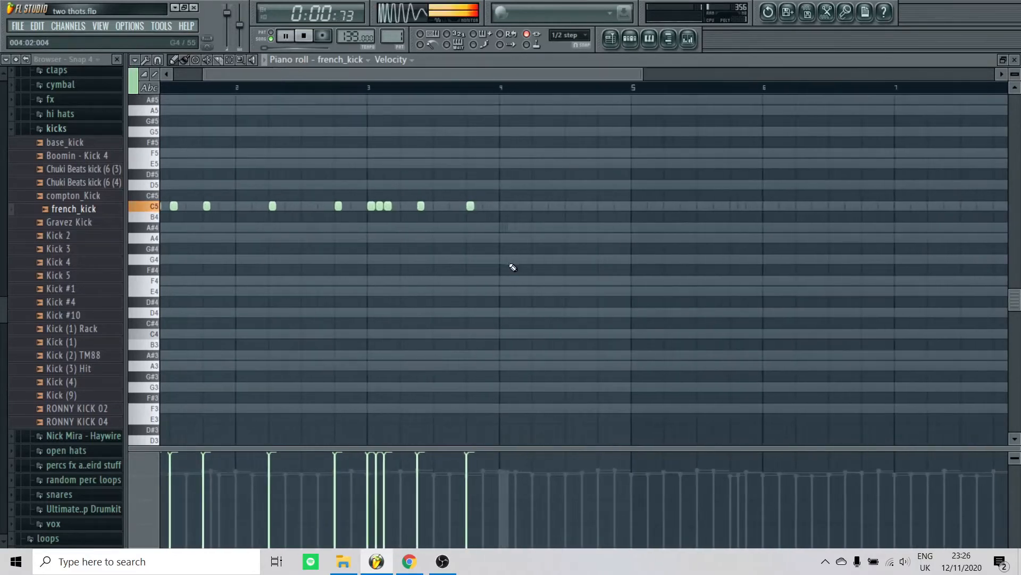
- Add C5 kick notes on steps 5 and 13 of bar 4 and stop playback
{"action": "scroll", "coordinate": [469, 229], "scroll_direction": "up", "scroll_amount": 3}
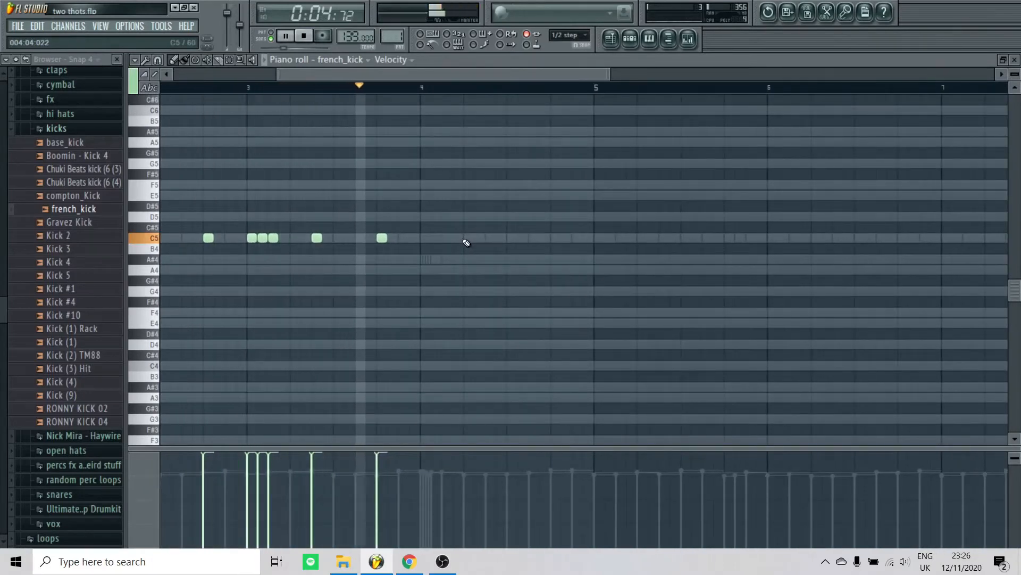
{"action": "left_click", "coordinate": [467, 240]}
{"action": "left_click", "coordinate": [552, 238]}
{"action": "key", "text": "space"}
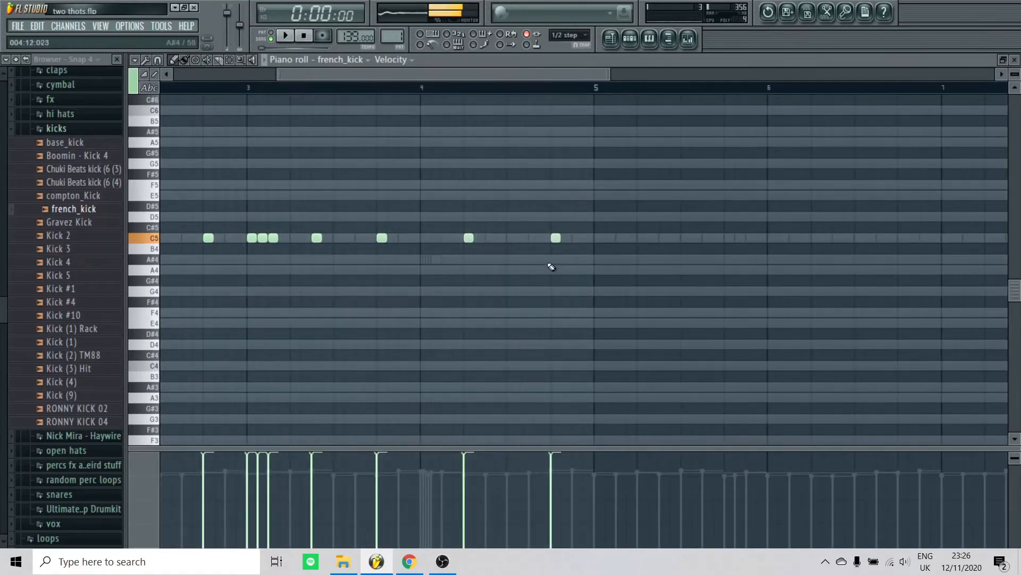
- Duplicate the four-bar kick pattern so the copy starts at bar 5, play it back, and close the piano roll
{"action": "scroll", "coordinate": [516, 280], "scroll_direction": "down", "scroll_amount": 5}
{"action": "left_click_drag", "start_coordinate": [554, 211], "coordinate": [160, 299]}
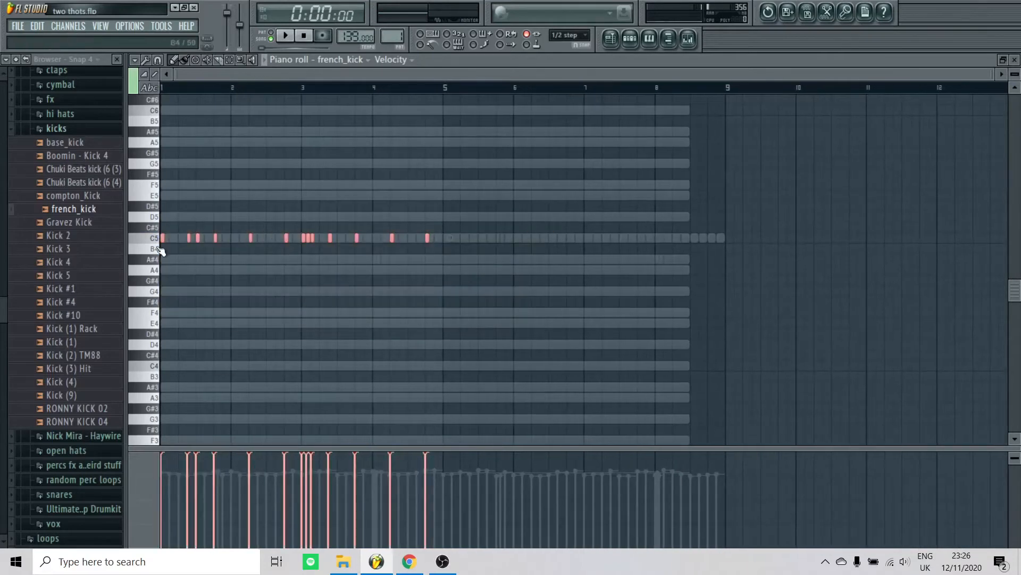
{"action": "left_click_drag", "start_coordinate": [162, 243], "coordinate": [559, 238]}
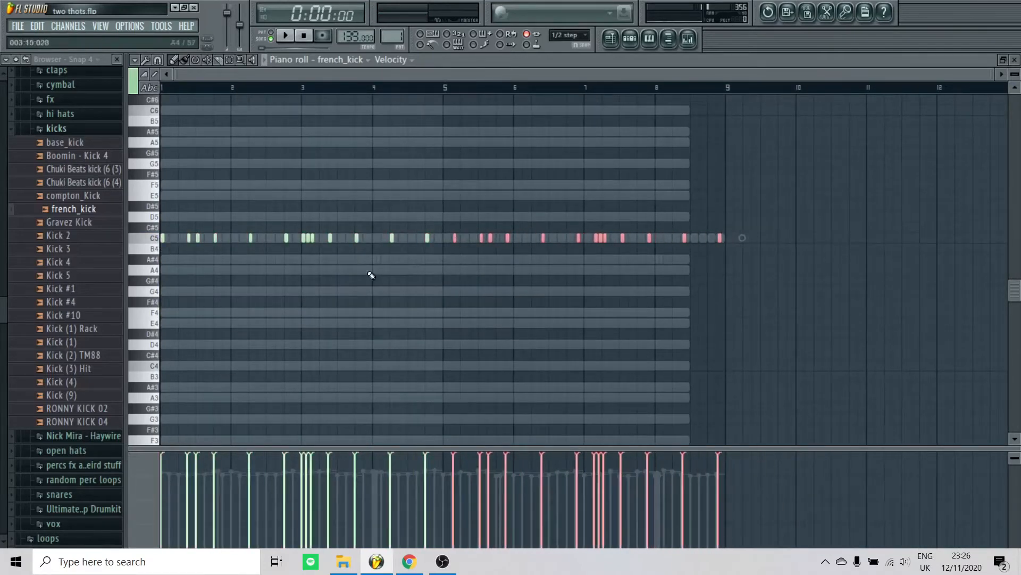
{"action": "scroll", "coordinate": [525, 276], "scroll_direction": "up", "scroll_amount": 4}
{"action": "scroll", "coordinate": [578, 257], "scroll_direction": "up", "scroll_amount": 5}
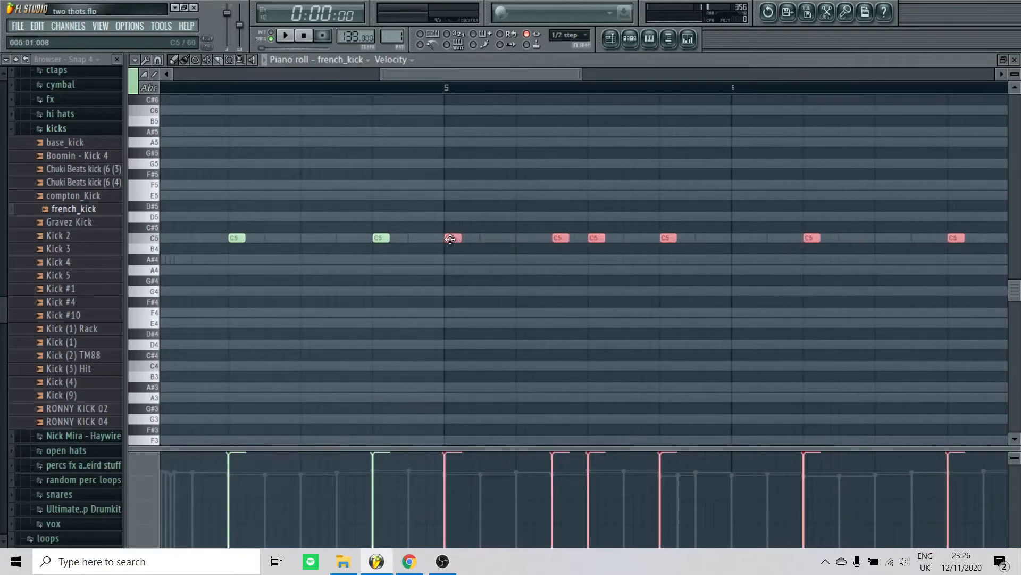
{"action": "scroll", "coordinate": [392, 290], "scroll_direction": "down", "scroll_amount": 8}
{"action": "key", "text": "space"}
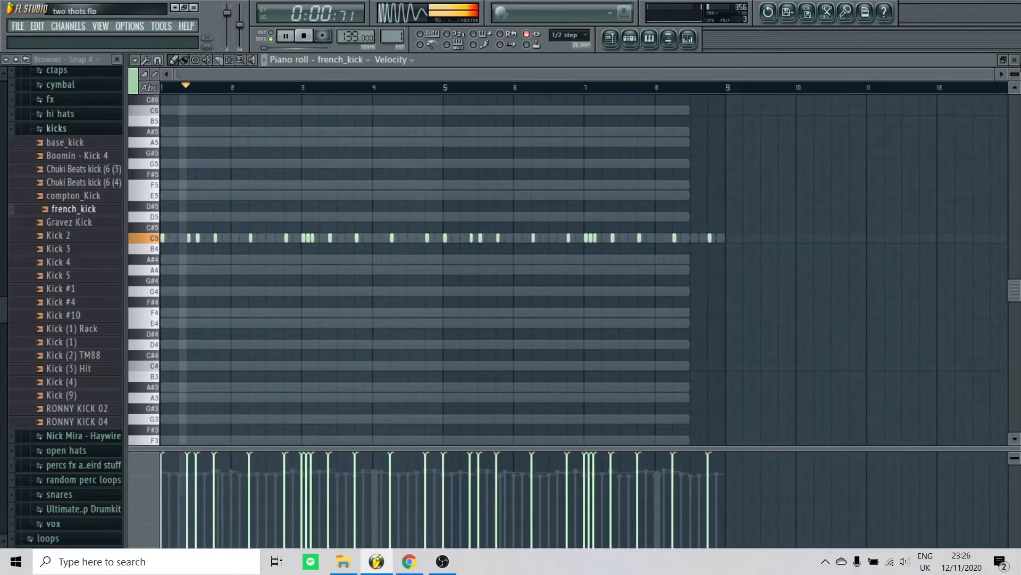
{"action": "left_click", "coordinate": [1014, 60]}
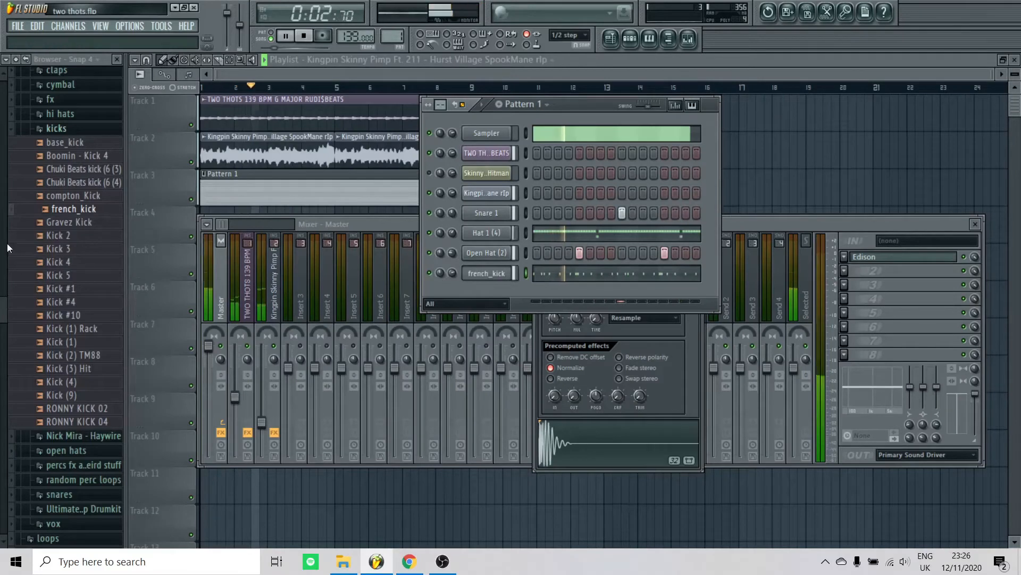
- Stop playback, collapse the kicks folder and expand the 808 folder under my drum samples
{"action": "left_click", "coordinate": [56, 128]}
{"action": "key", "text": "space"}
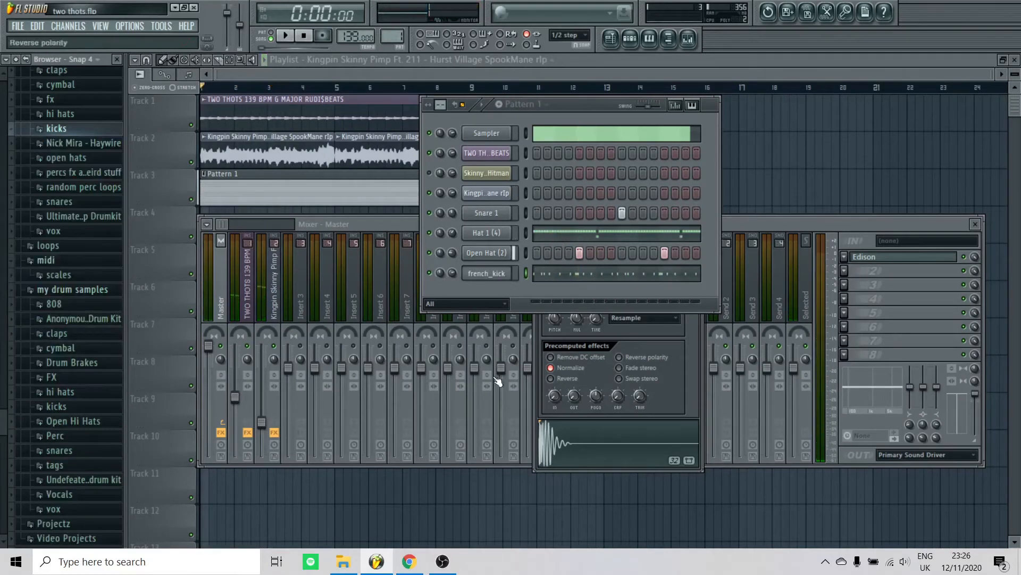
{"action": "left_click", "coordinate": [54, 304]}
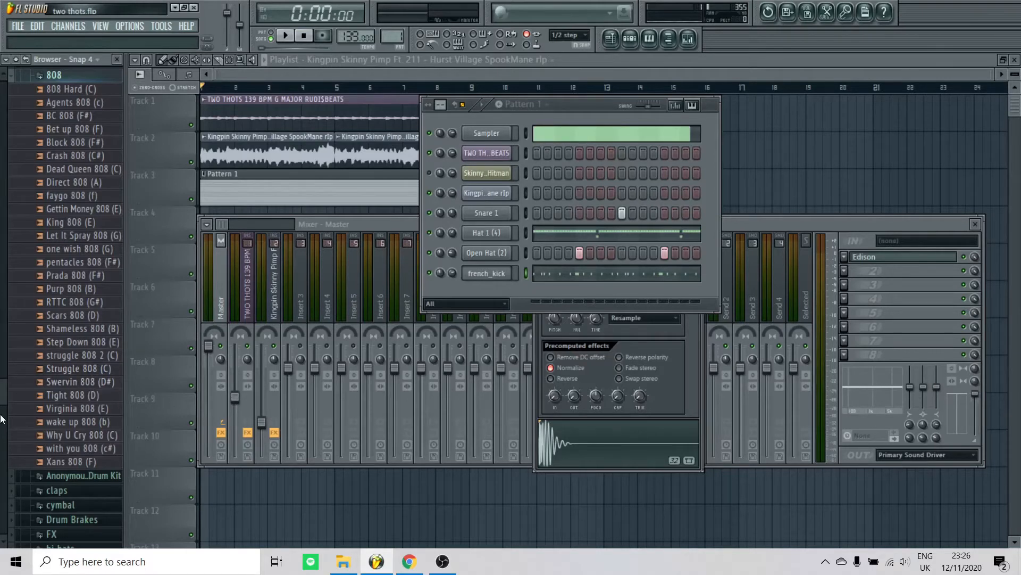
{"action": "left_click_drag", "start_coordinate": [1, 405], "coordinate": [1, 383]}
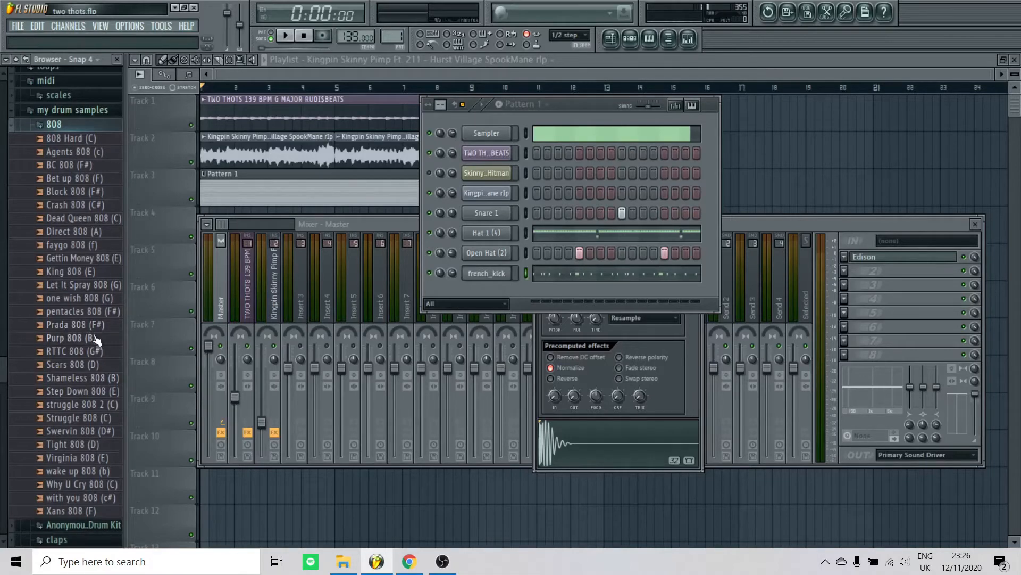
- Audition the 808 samples one after another from Xans 808 (F) up to struggle 808 2 (C)
{"action": "left_click", "coordinate": [87, 511]}
{"action": "left_click", "coordinate": [88, 497]}
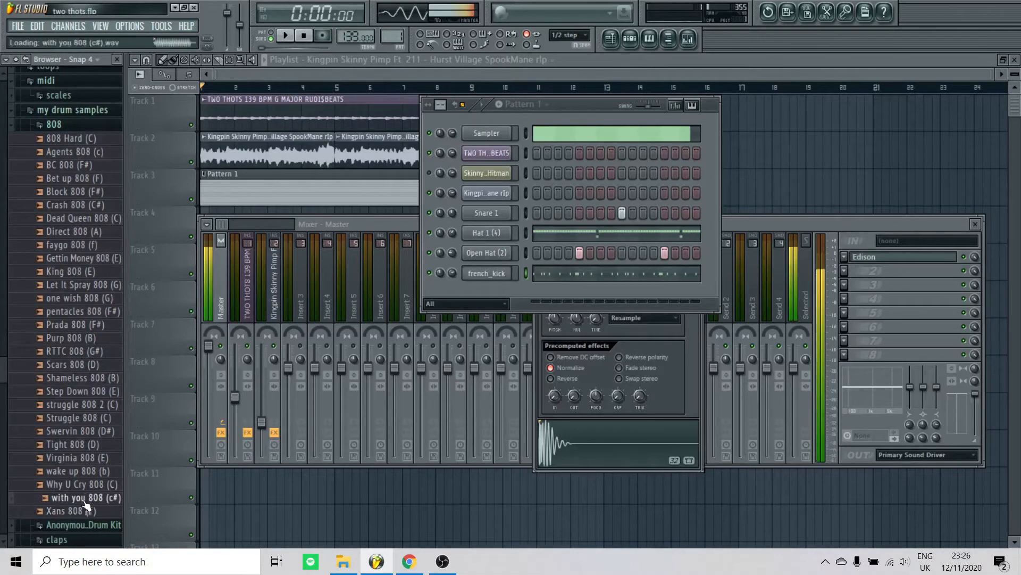
{"action": "left_click", "coordinate": [84, 484]}
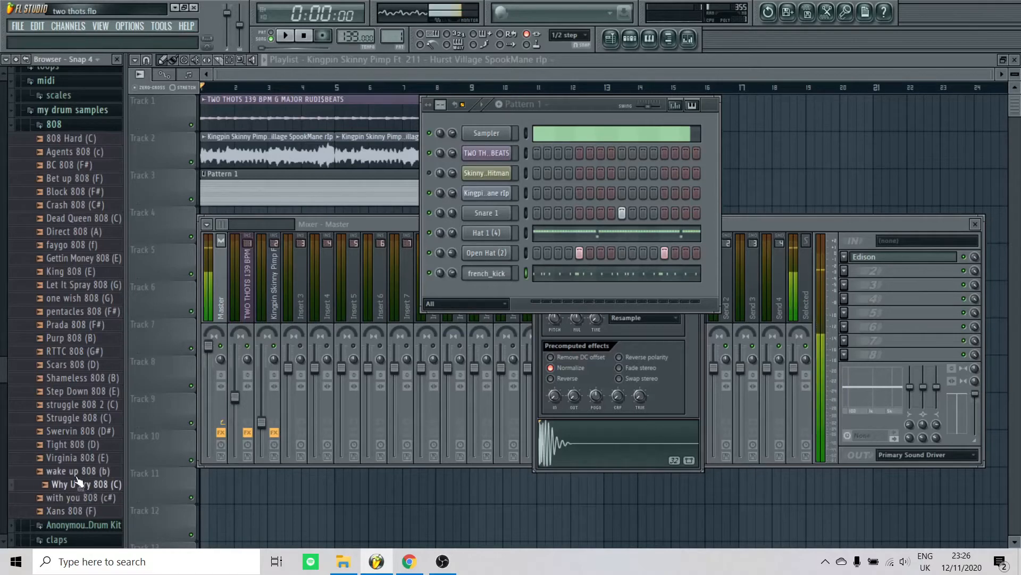
{"action": "left_click", "coordinate": [79, 471]}
{"action": "left_click", "coordinate": [79, 458]}
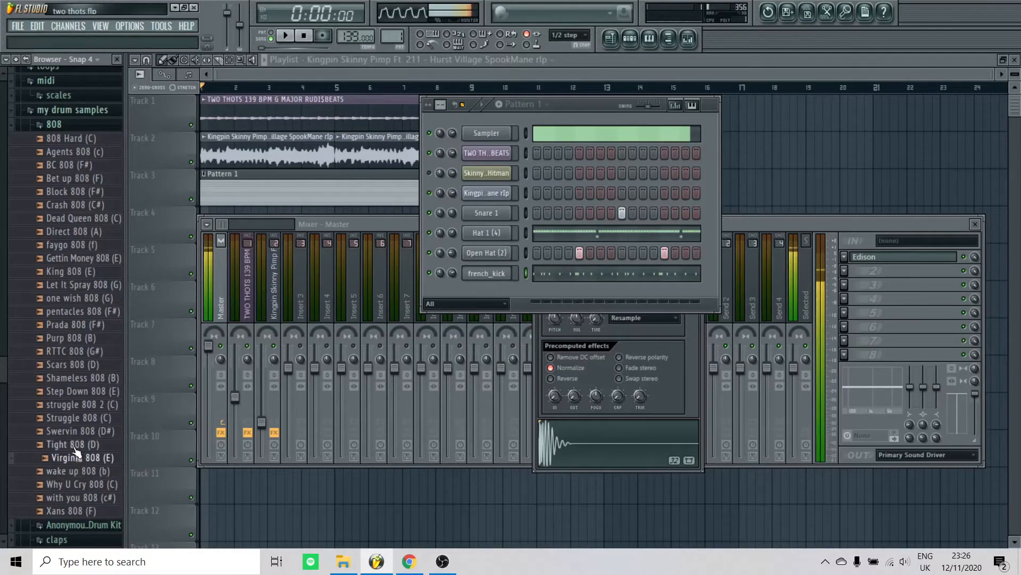
{"action": "left_click", "coordinate": [78, 445]}
{"action": "left_click", "coordinate": [77, 432]}
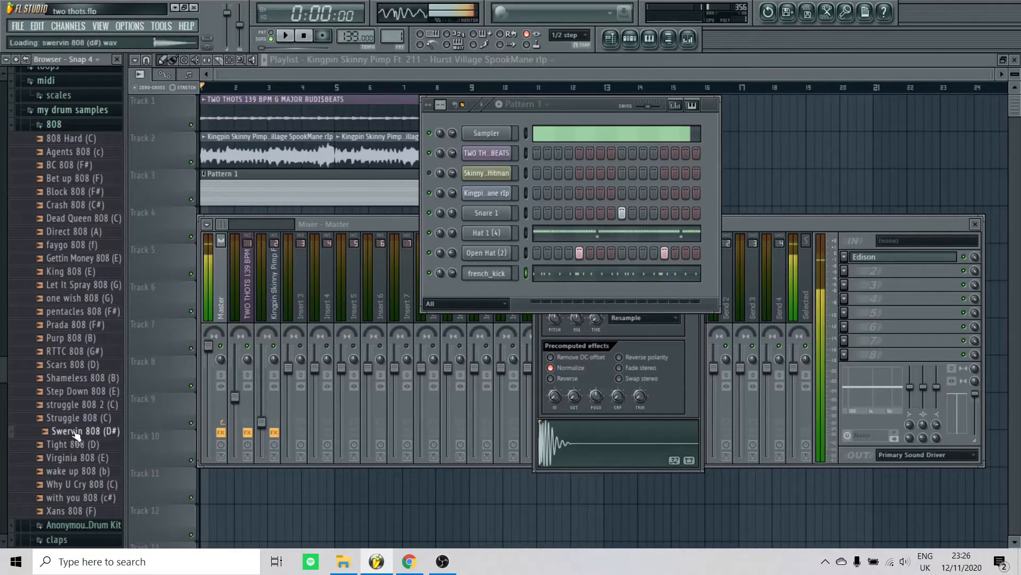
{"action": "left_click", "coordinate": [73, 419]}
{"action": "left_click", "coordinate": [72, 409]}
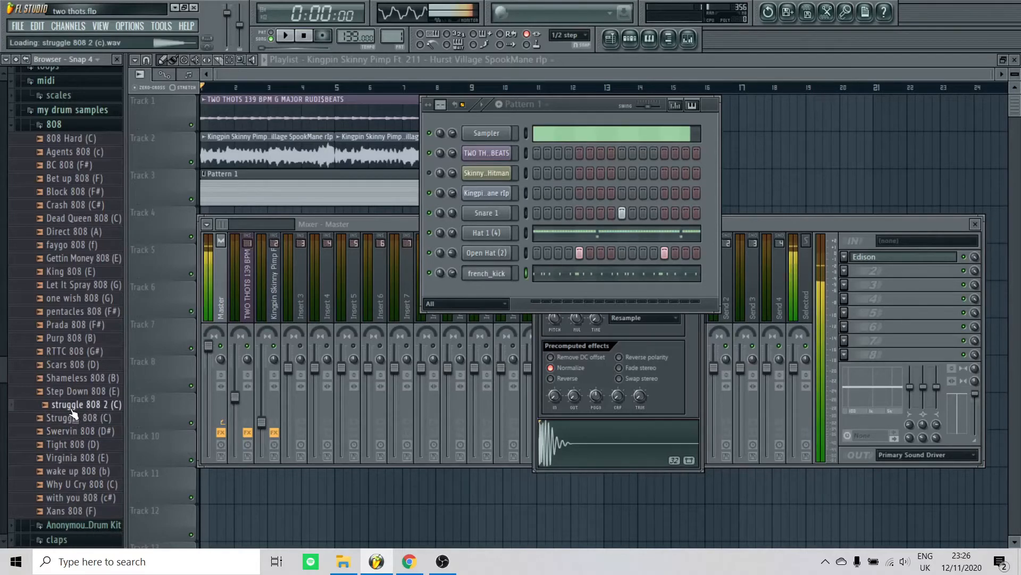
- Load struggle 808 2 (C) into a new channel, preview it, and make it cut itself with cut group 3
{"action": "left_click_drag", "start_coordinate": [73, 414], "coordinate": [492, 294]}
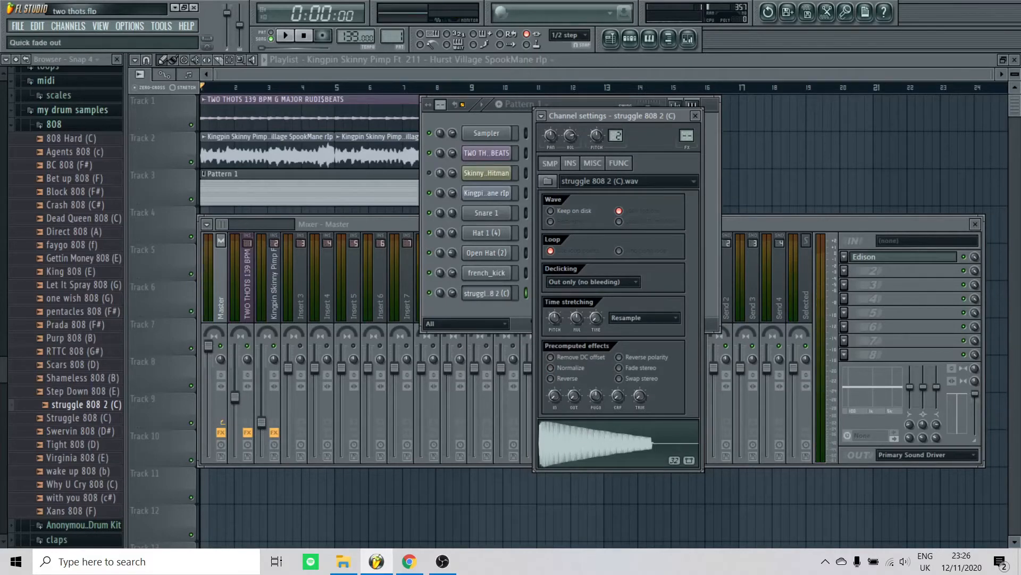
{"action": "left_click", "coordinate": [596, 442]}
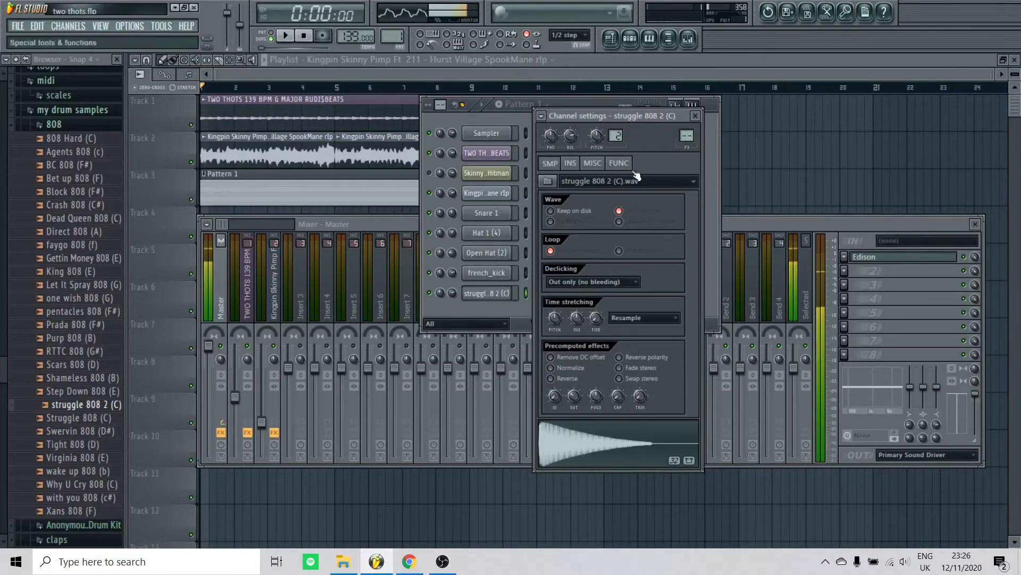
{"action": "left_click", "coordinate": [591, 164]}
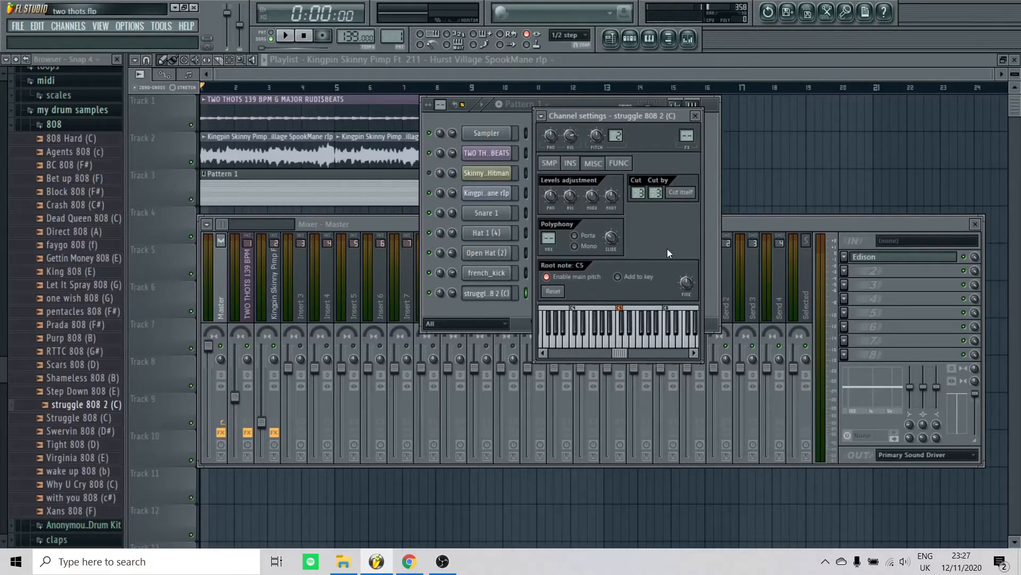
{"action": "left_click", "coordinate": [551, 163]}
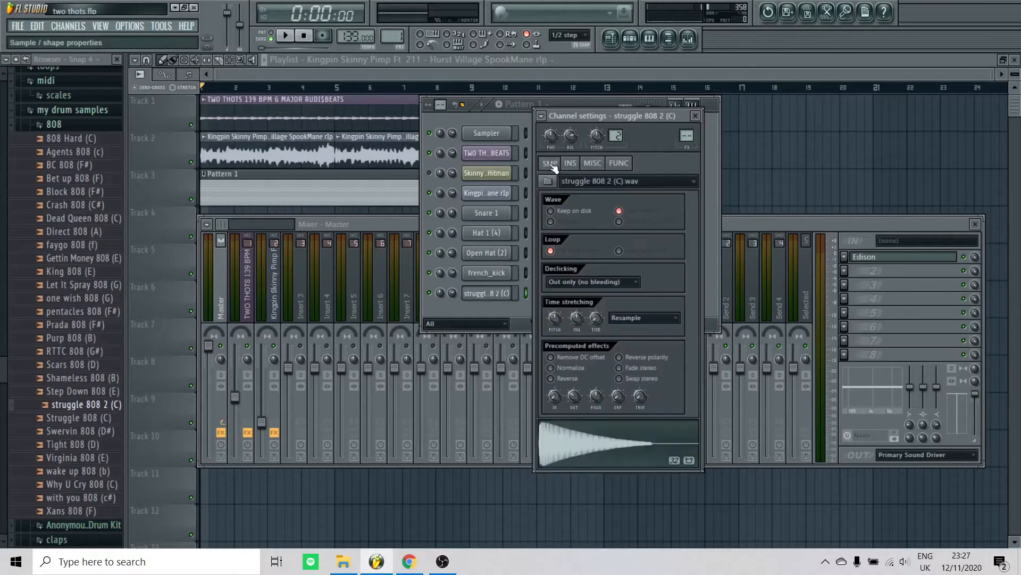
{"action": "left_click", "coordinate": [619, 163]}
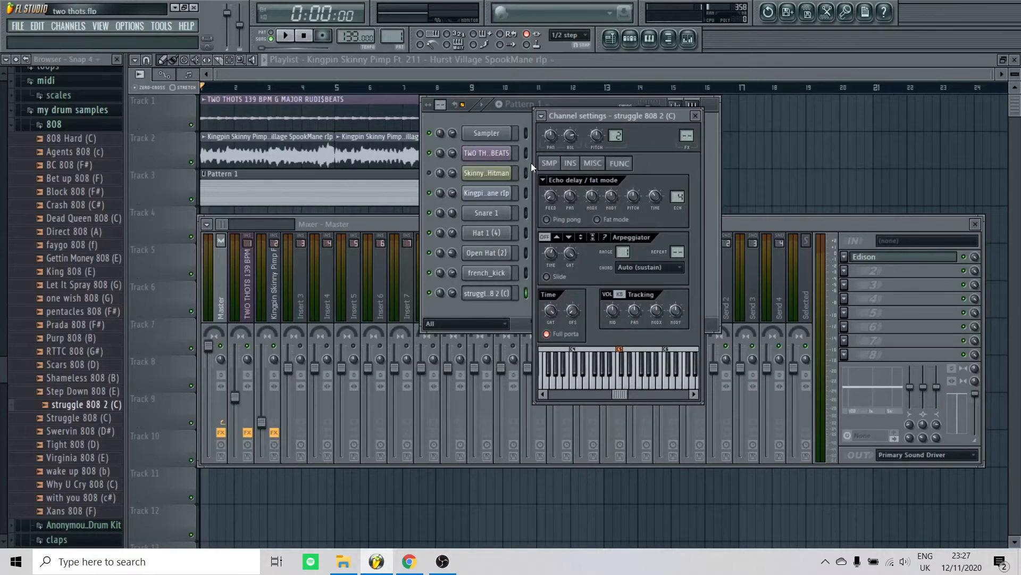
{"action": "left_click", "coordinate": [551, 165]}
{"action": "right_click", "coordinate": [589, 438]}
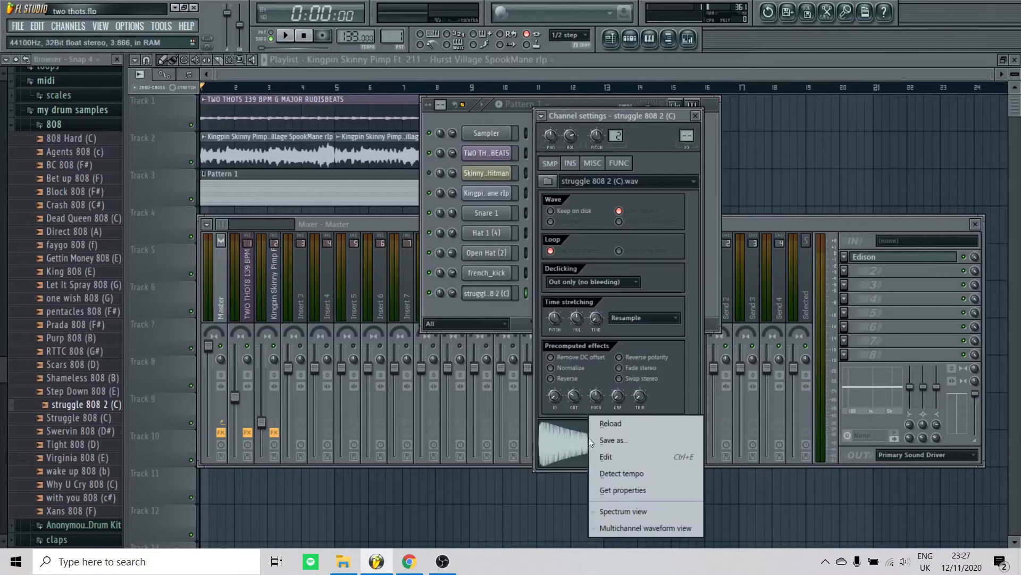
{"action": "left_click", "coordinate": [647, 353]}
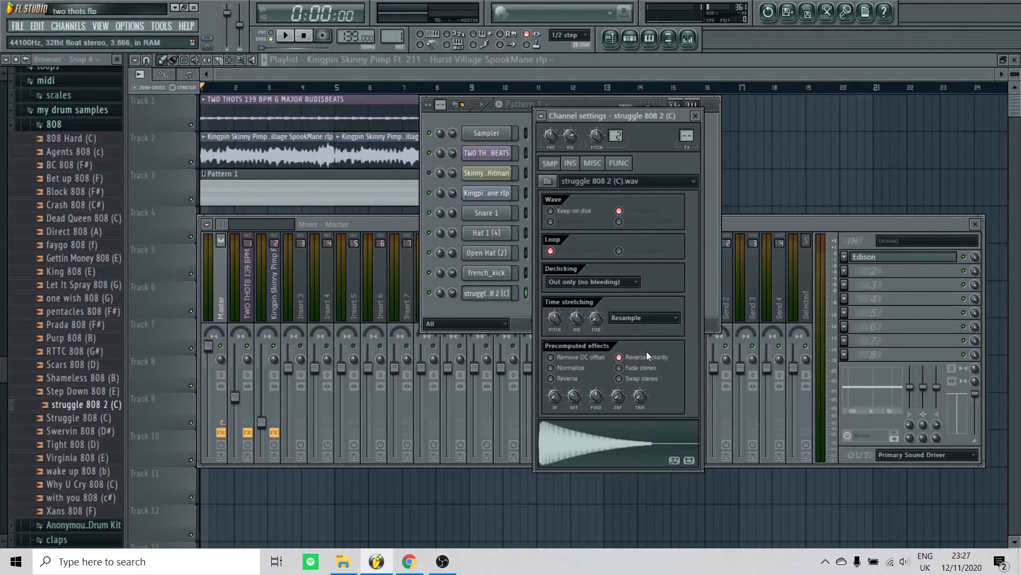
{"action": "left_click", "coordinate": [626, 357]}
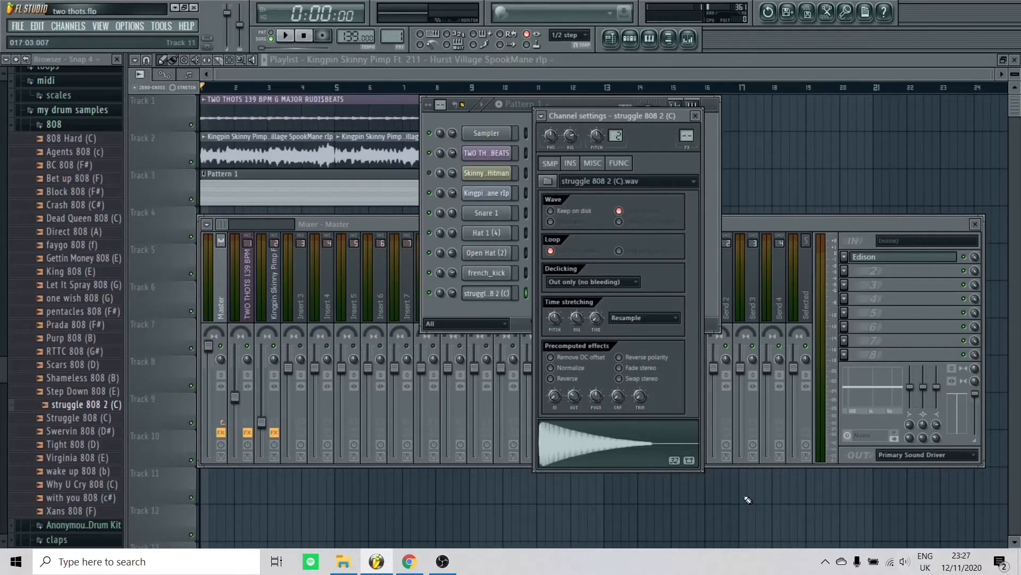
- Open the struggle 808 2 (C) sample in Edison, detect its pitch regions, and close Edison
{"action": "right_click", "coordinate": [612, 452]}
{"action": "left_click", "coordinate": [642, 459]}
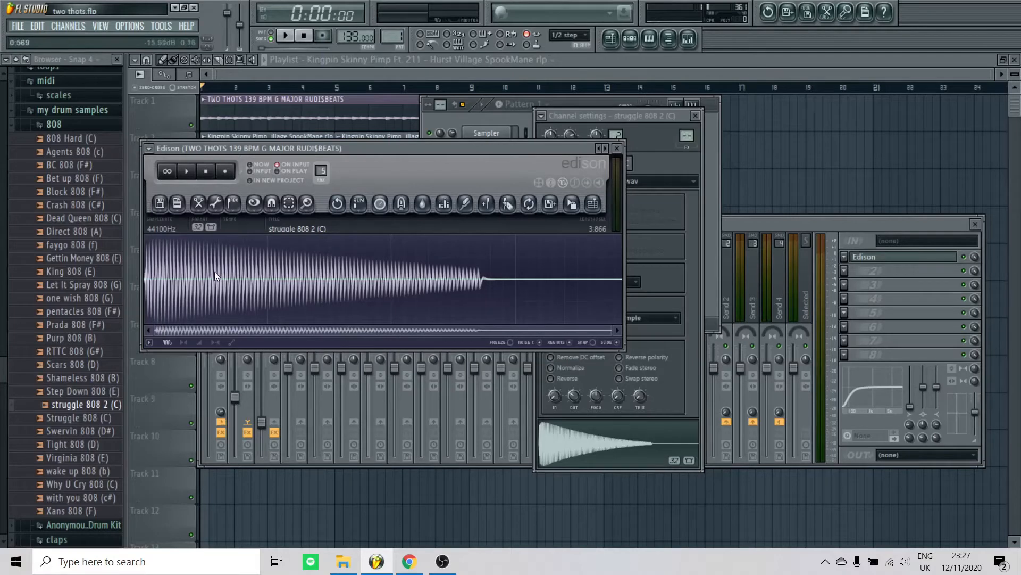
{"action": "right_click", "coordinate": [234, 273]}
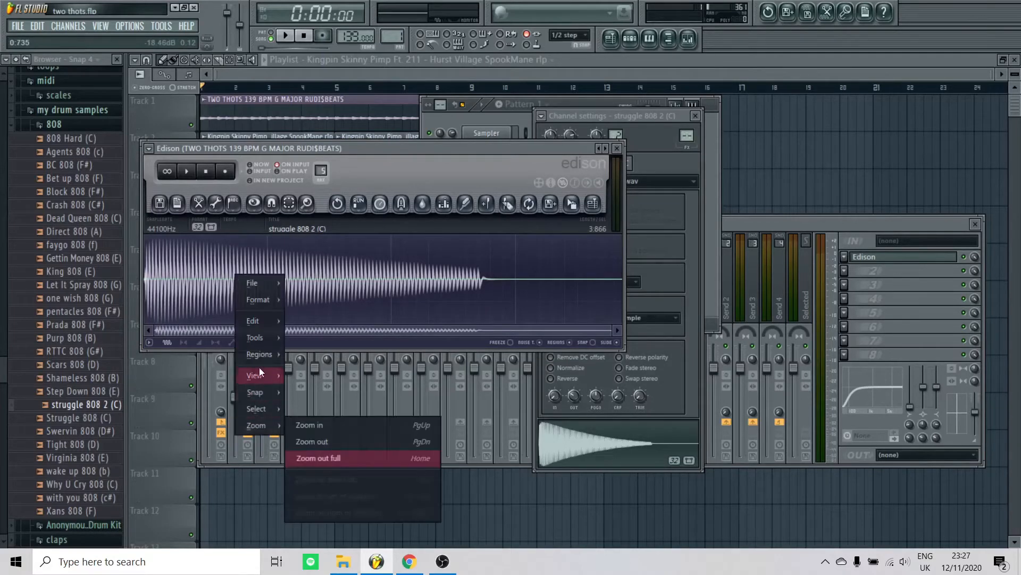
{"action": "mouse_move", "coordinate": [260, 337]}
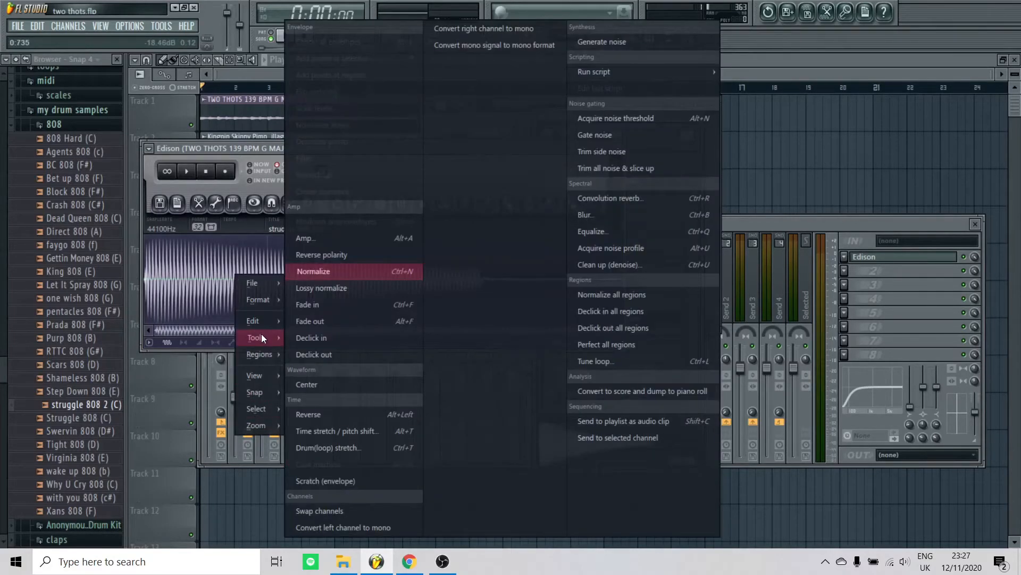
{"action": "right_click", "coordinate": [213, 279]}
{"action": "mouse_move", "coordinate": [241, 323]}
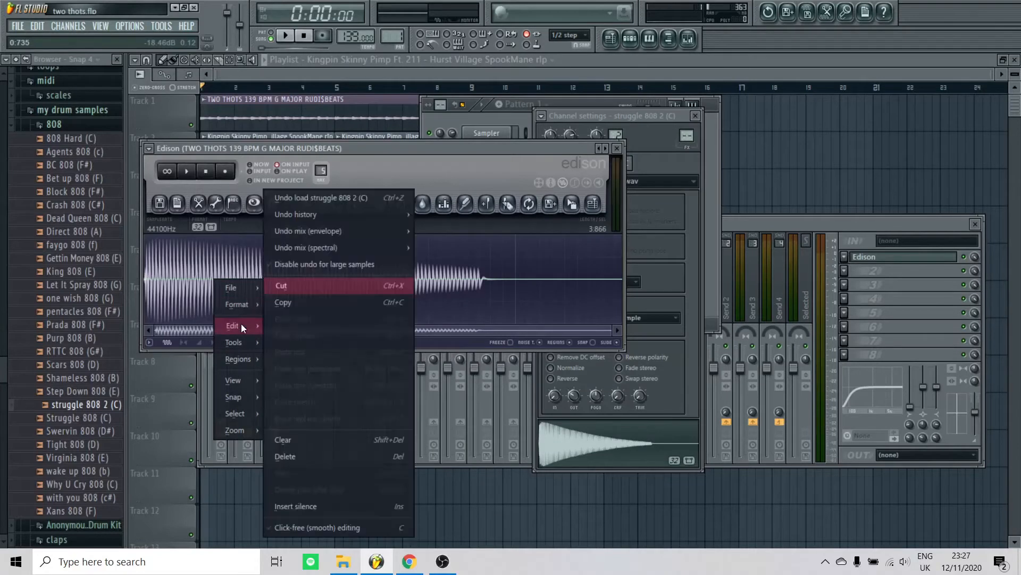
{"action": "mouse_move", "coordinate": [241, 361]}
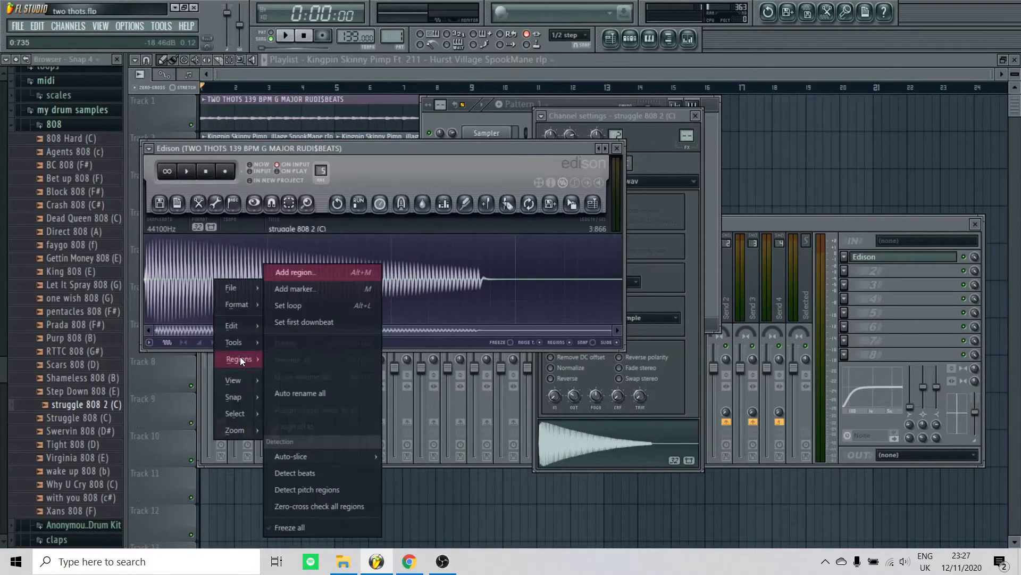
{"action": "left_click", "coordinate": [337, 490]}
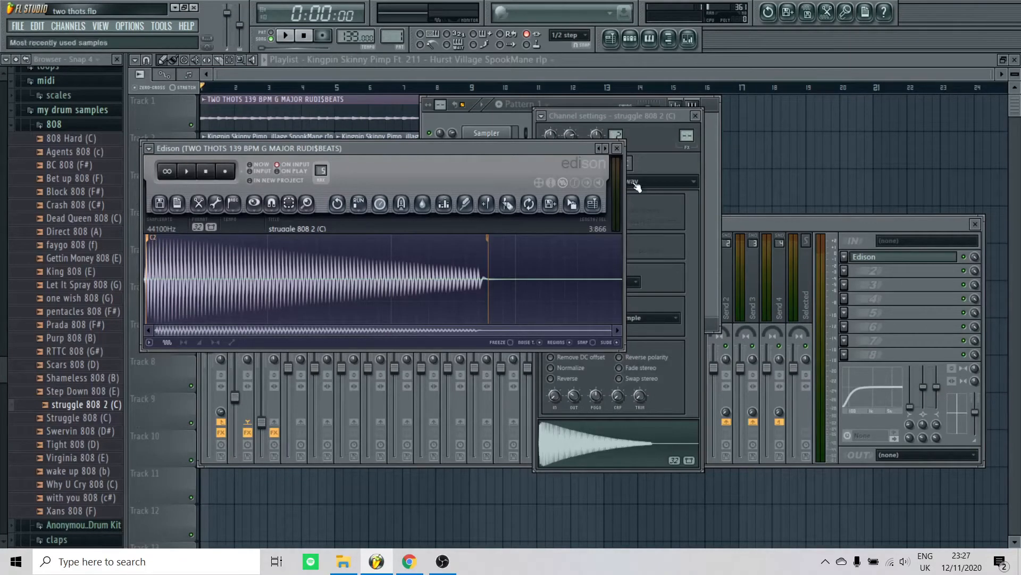
{"action": "left_click", "coordinate": [617, 152]}
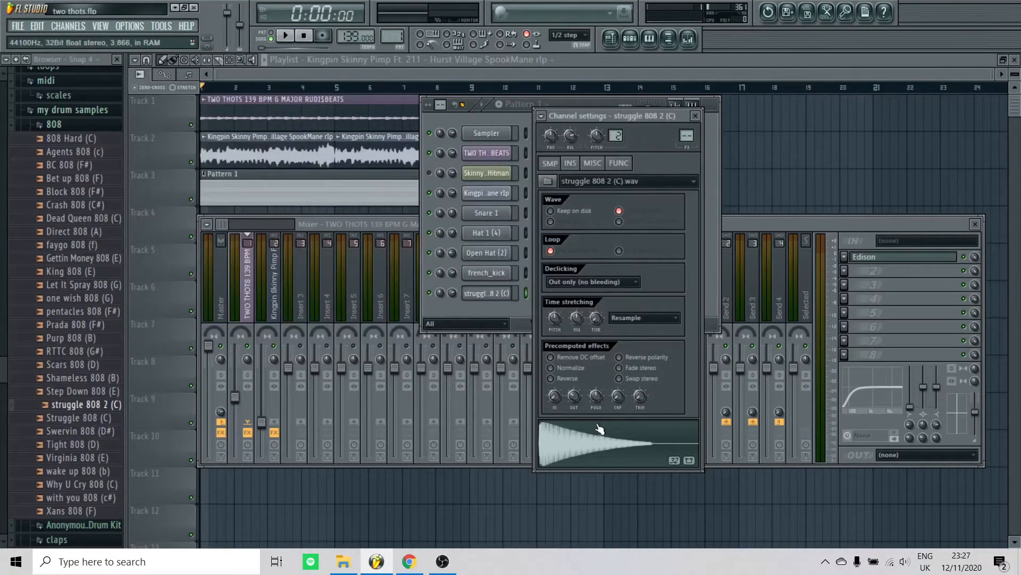
- Play the pattern briefly, close the channel settings, and open the piano roll for struggle 808 2 (C)
{"action": "key", "text": "space"}
{"action": "left_click", "coordinate": [695, 116]}
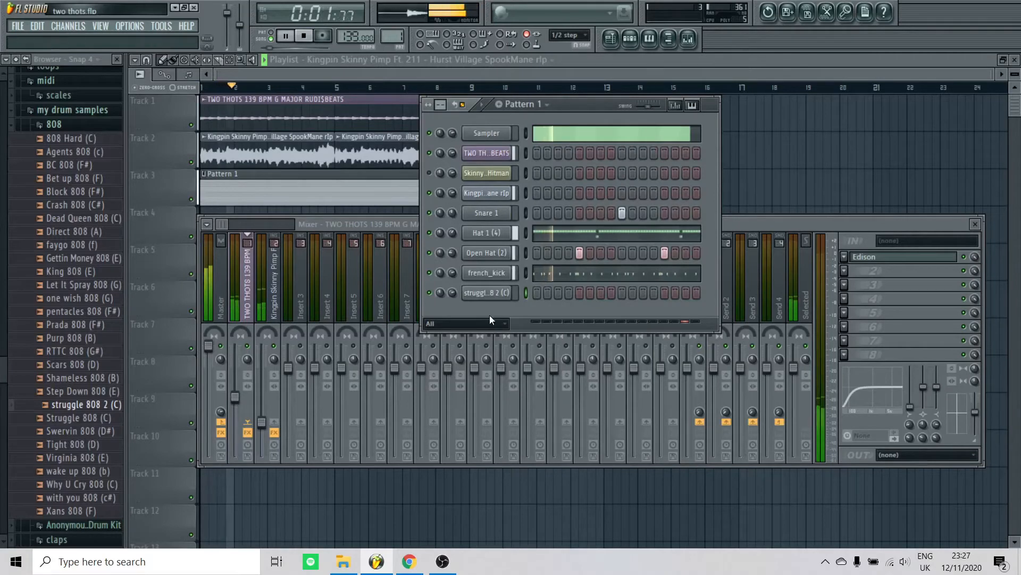
{"action": "key", "text": "space"}
{"action": "right_click", "coordinate": [514, 292]}
{"action": "left_click", "coordinate": [528, 296]}
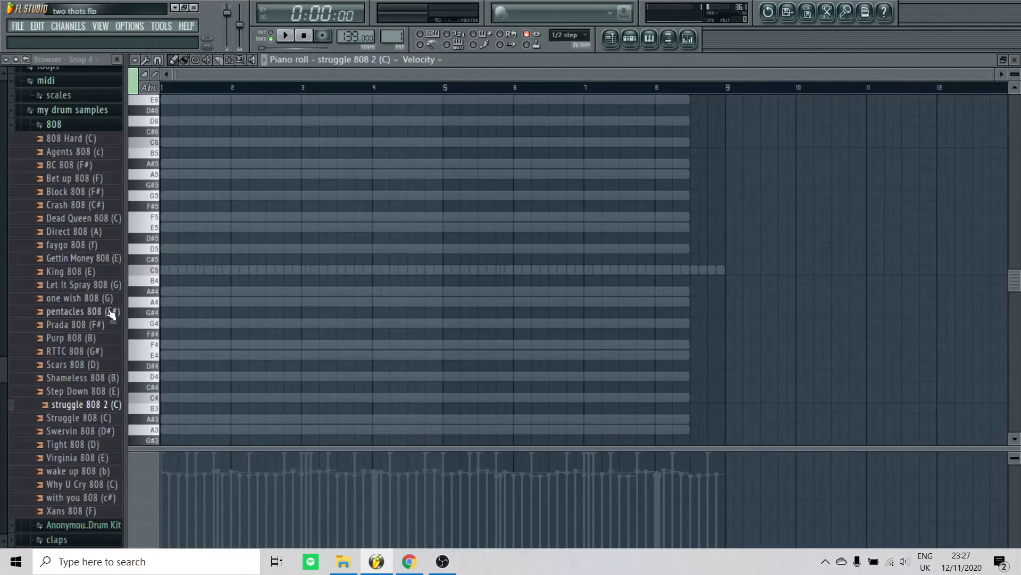
- Place a trial D5 note at the start of bar 1 and lower the struggle 808 2 (C) channel volume to about 43%
{"action": "scroll", "coordinate": [154, 285], "scroll_direction": "up", "scroll_amount": 3}
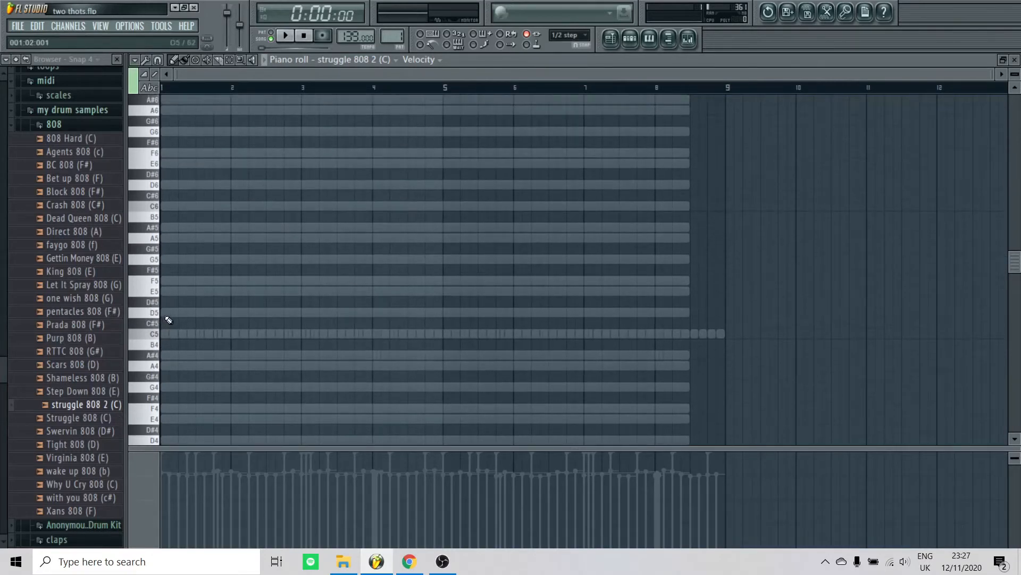
{"action": "left_click", "coordinate": [164, 312]}
{"action": "scroll", "coordinate": [168, 321], "scroll_direction": "up", "scroll_amount": 2}
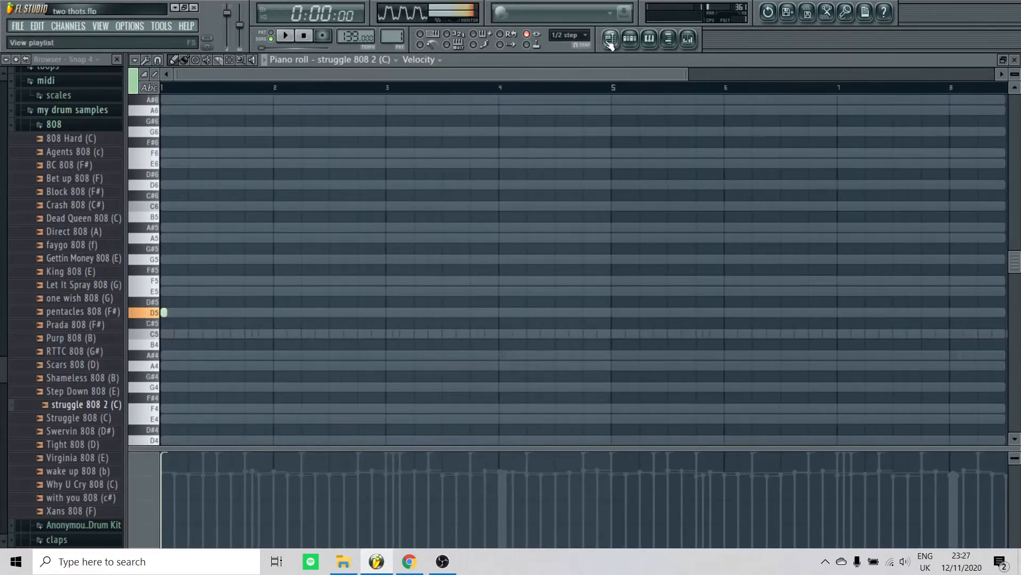
{"action": "left_click", "coordinate": [630, 38]}
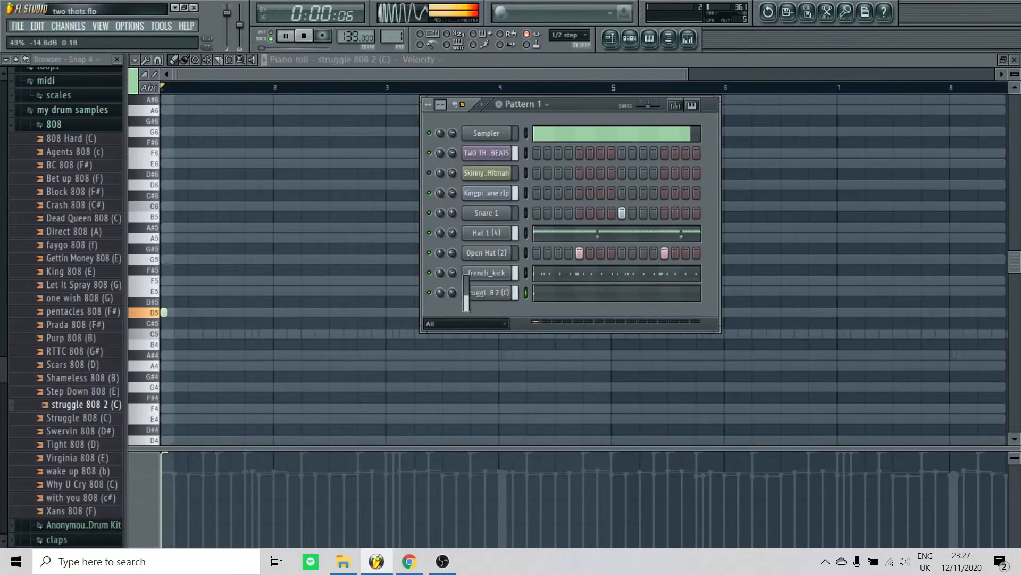
- Remove the D5 note and try the opening 808 note at E5, F5, G5 and A5, checking pitches against the loop
{"action": "right_click", "coordinate": [164, 312]}
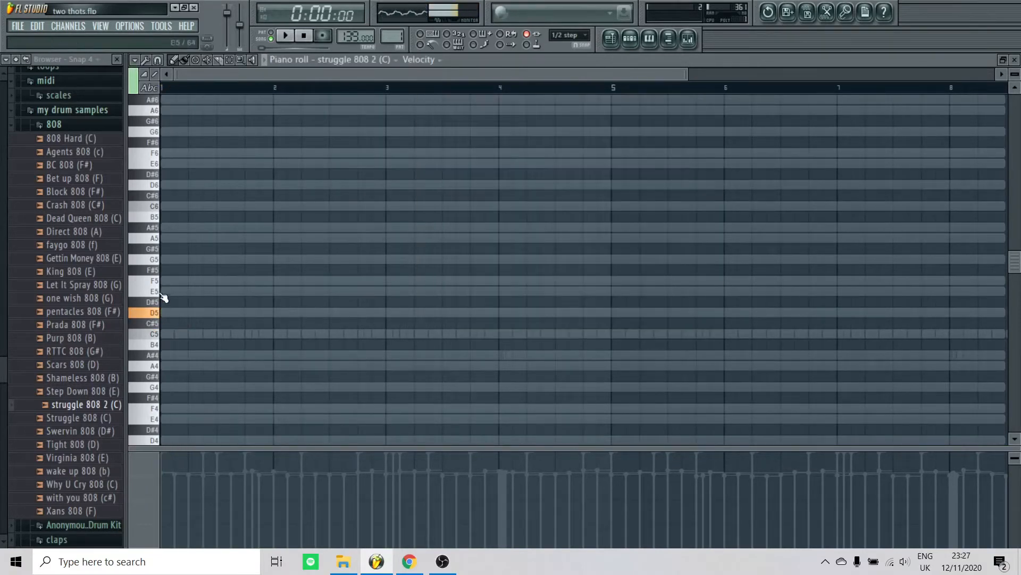
{"action": "key", "text": "space"}
{"action": "key", "text": "space"}
{"action": "right_click", "coordinate": [165, 291]}
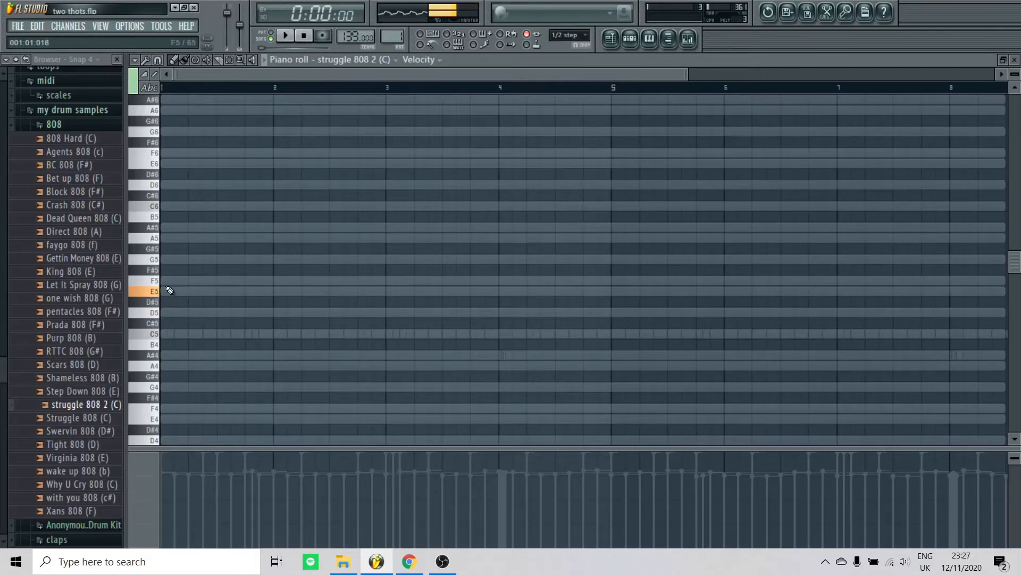
{"action": "left_click", "coordinate": [164, 281]}
{"action": "left_click_drag", "start_coordinate": [163, 279], "coordinate": [163, 263]}
{"action": "key", "text": "space"}
{"action": "key", "text": "space"}
{"action": "left_click", "coordinate": [162, 261]}
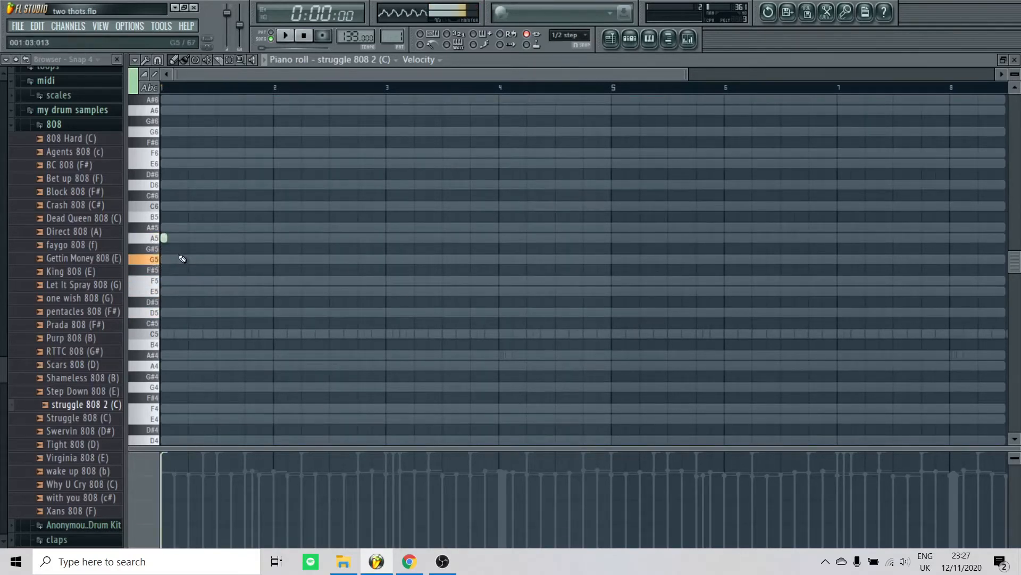
{"action": "left_click", "coordinate": [165, 240]}
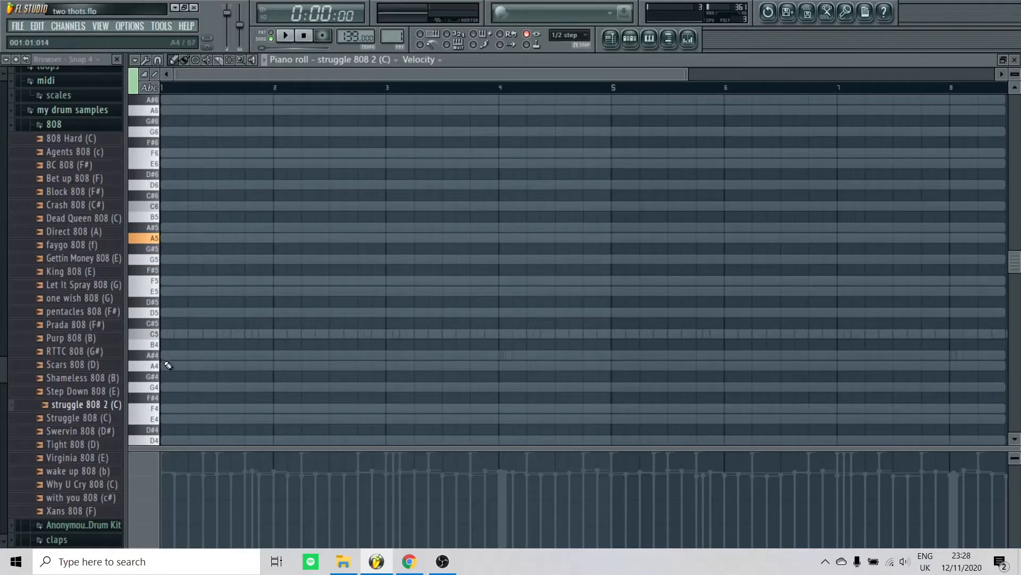
- Place an A4 808 note on step 1 of bar 1 and play it against the loop
{"action": "key", "text": "space"}
{"action": "key", "text": "space"}
{"action": "scroll", "coordinate": [161, 377], "scroll_direction": "up", "scroll_amount": 1}
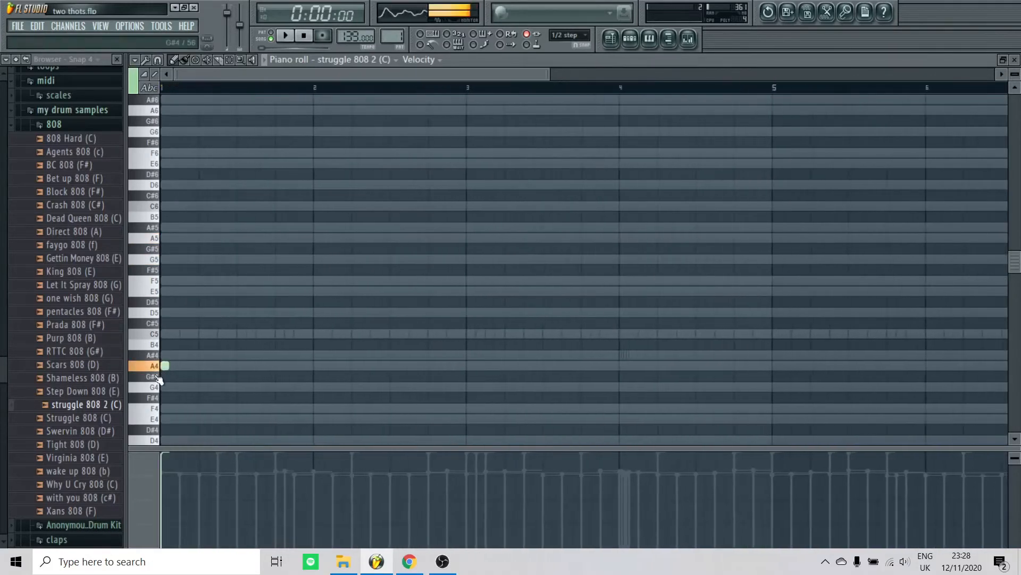
{"action": "key", "text": "space"}
{"action": "key", "text": "space"}
- Add a C5 808 note on step 7 of bar 1 during playback and stop the pattern
{"action": "key", "text": "space"}
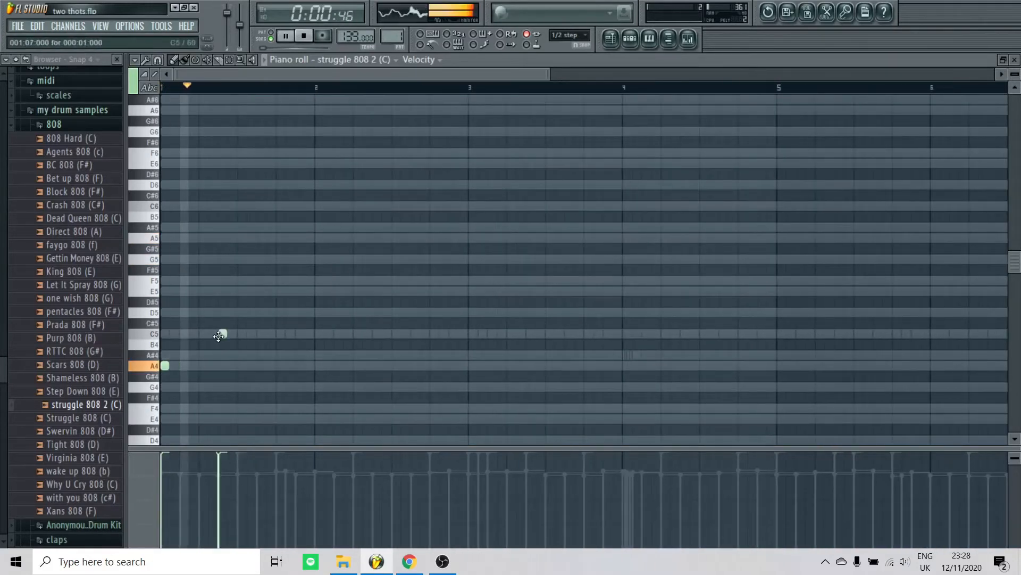
{"action": "left_click", "coordinate": [222, 333]}
{"action": "key", "text": "space"}
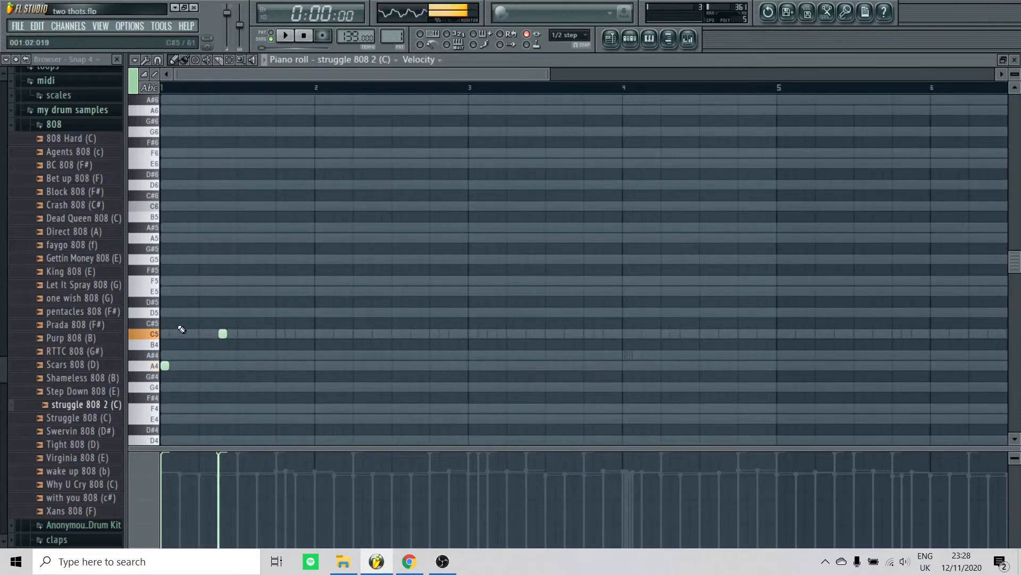
- Lower the 808 note on step 7 of bar 1 to A#4 and add an A4 note on step 9
{"action": "left_click", "coordinate": [220, 355]}
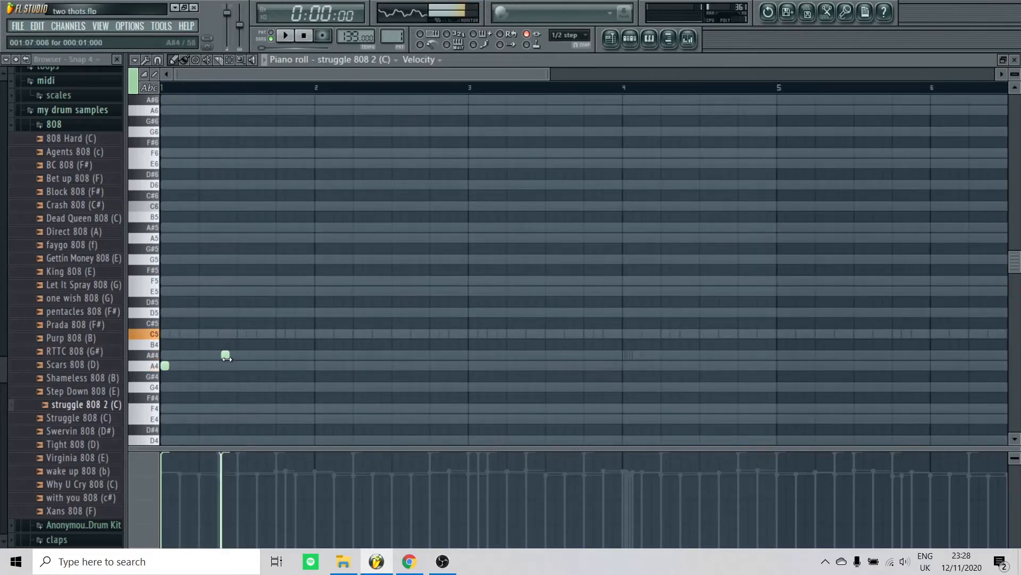
{"action": "left_click", "coordinate": [240, 365]}
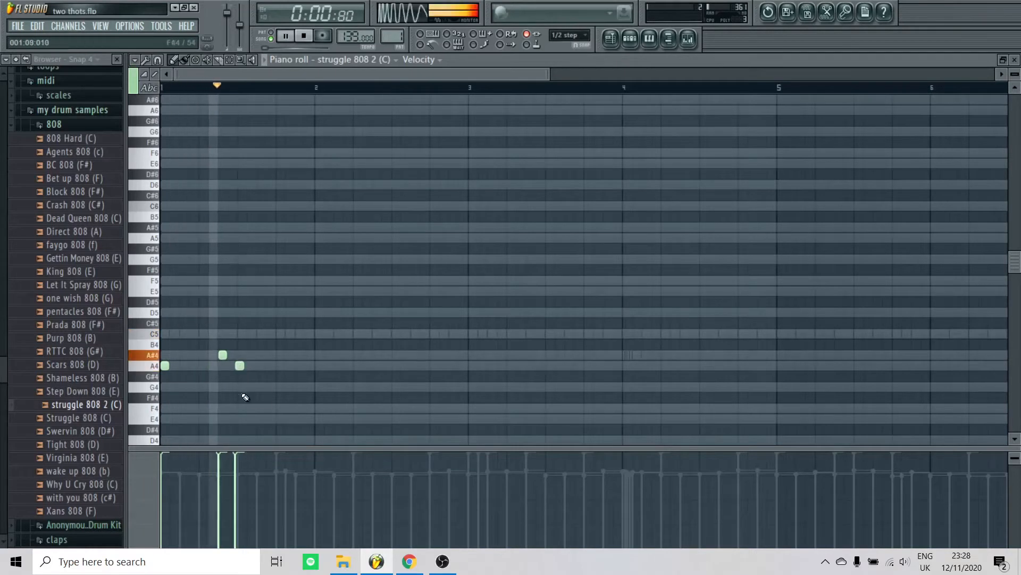
{"action": "scroll", "coordinate": [198, 387], "scroll_direction": "up", "scroll_amount": 2}
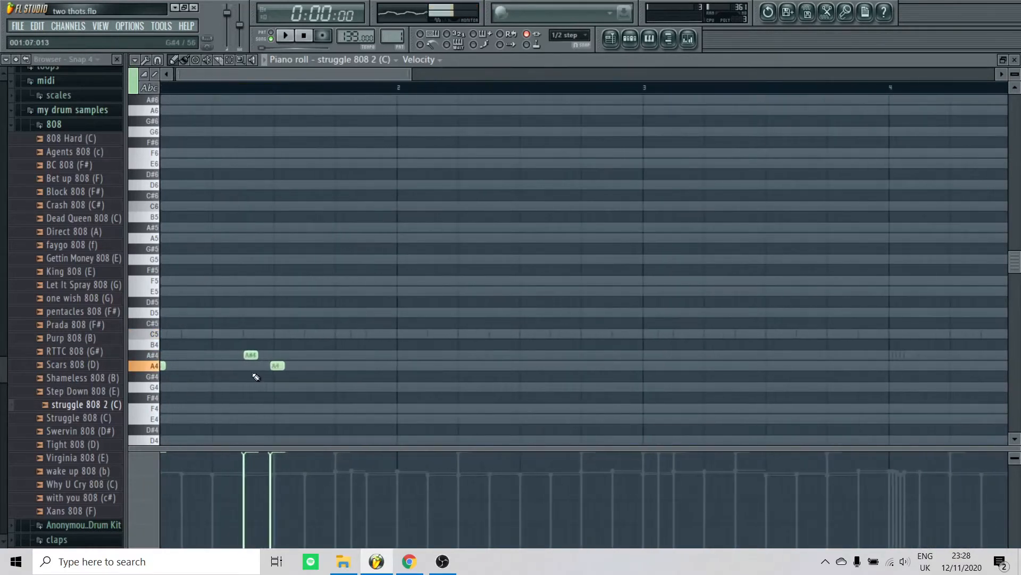
- Raise the A#4 note on step 7 of bar 1 by an octave to A#5 and play it against the loop
{"action": "left_click", "coordinate": [252, 354]}
{"action": "key", "text": "ctrl+Up"}
{"action": "key", "text": "space"}
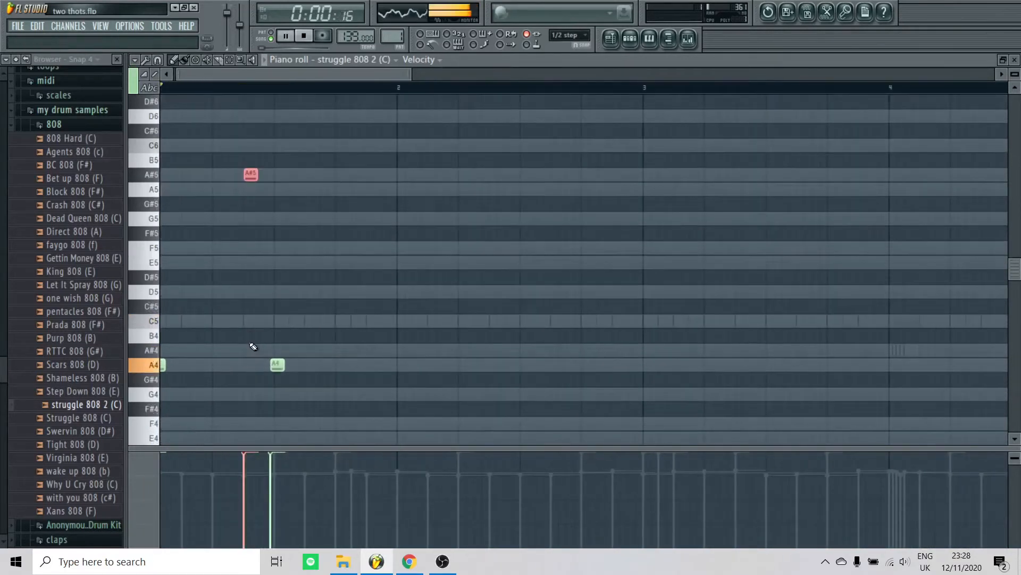
{"action": "left_click", "coordinate": [380, 288], "text": "ctrl"}
{"action": "key", "text": "space"}
{"action": "scroll", "coordinate": [318, 324], "scroll_direction": "down", "scroll_amount": 1}
{"action": "scroll", "coordinate": [330, 351], "scroll_direction": "up", "scroll_amount": 3}
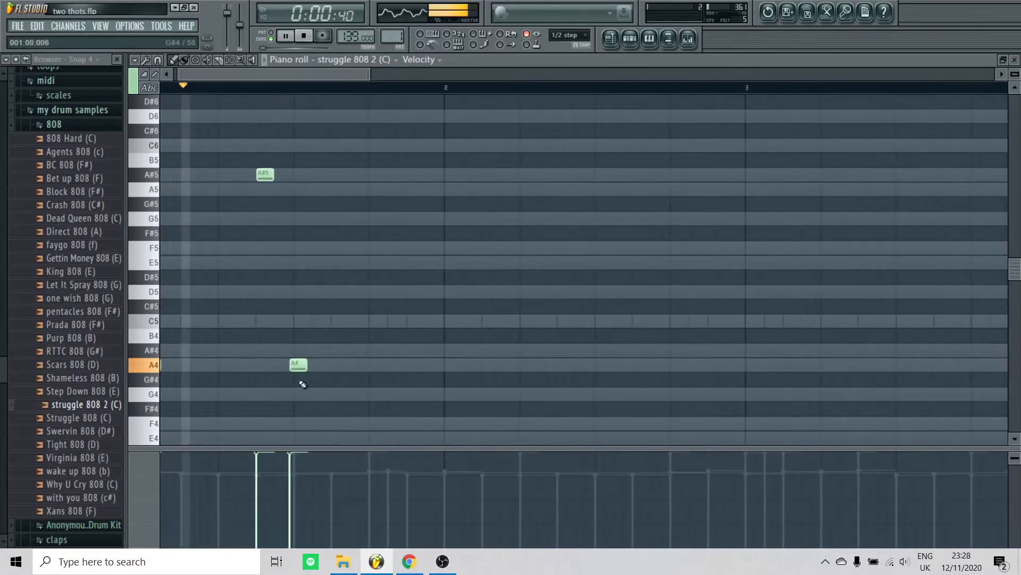
{"action": "key", "text": "space"}
{"action": "scroll", "coordinate": [365, 387], "scroll_direction": "down", "scroll_amount": 2}
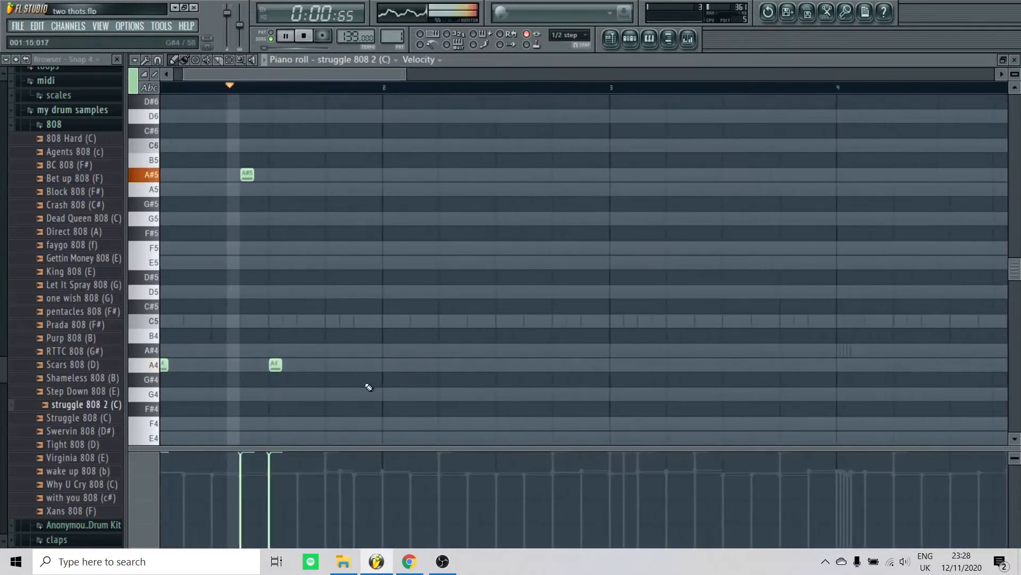
- Add an 808 note on step 13 of bar 1 and adjust its pitch to F5 while checking it against the loop
{"action": "scroll", "coordinate": [312, 372], "scroll_direction": "up", "scroll_amount": 1}
{"action": "left_click", "coordinate": [313, 366]}
{"action": "scroll", "coordinate": [318, 375], "scroll_direction": "down", "scroll_amount": 1}
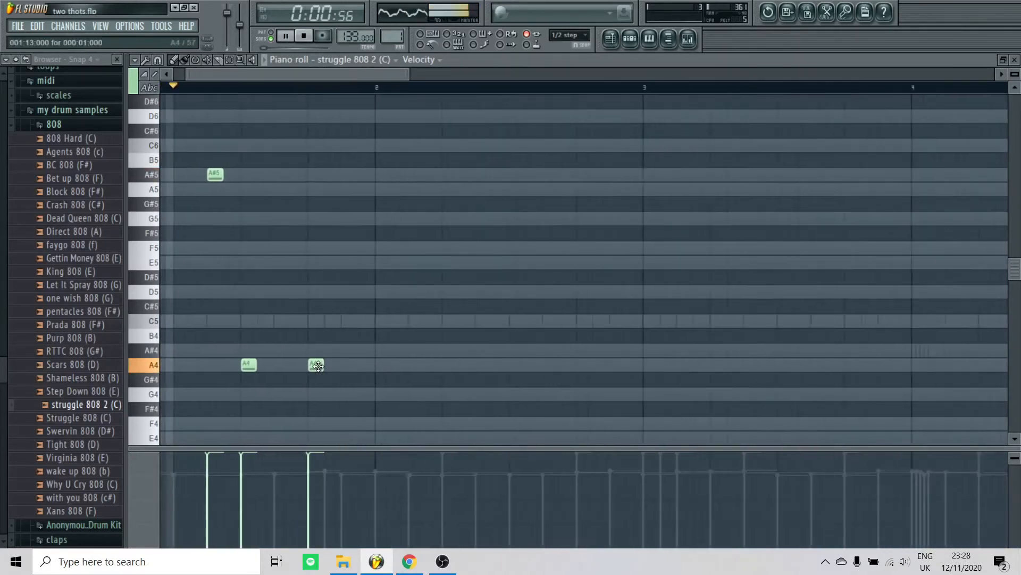
{"action": "left_click_drag", "start_coordinate": [317, 367], "coordinate": [313, 263]}
{"action": "key", "text": "space"}
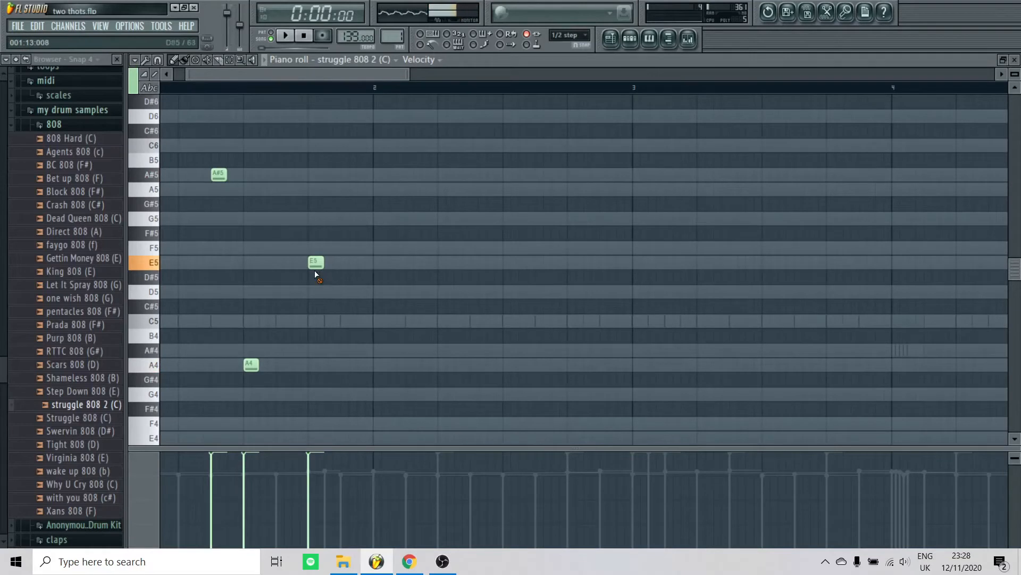
{"action": "key", "text": "space"}
{"action": "scroll", "coordinate": [322, 266], "scroll_direction": "right", "scroll_amount": 2}
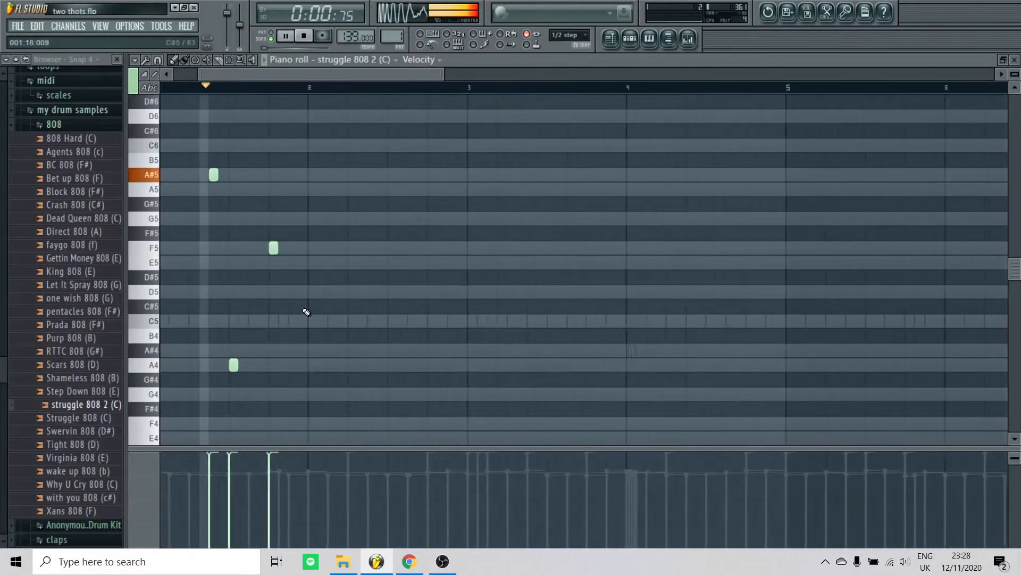
- Place an 808 note on step 5 of bar 2, set its pitch to E5 and play the pattern
{"action": "left_click", "coordinate": [387, 249]}
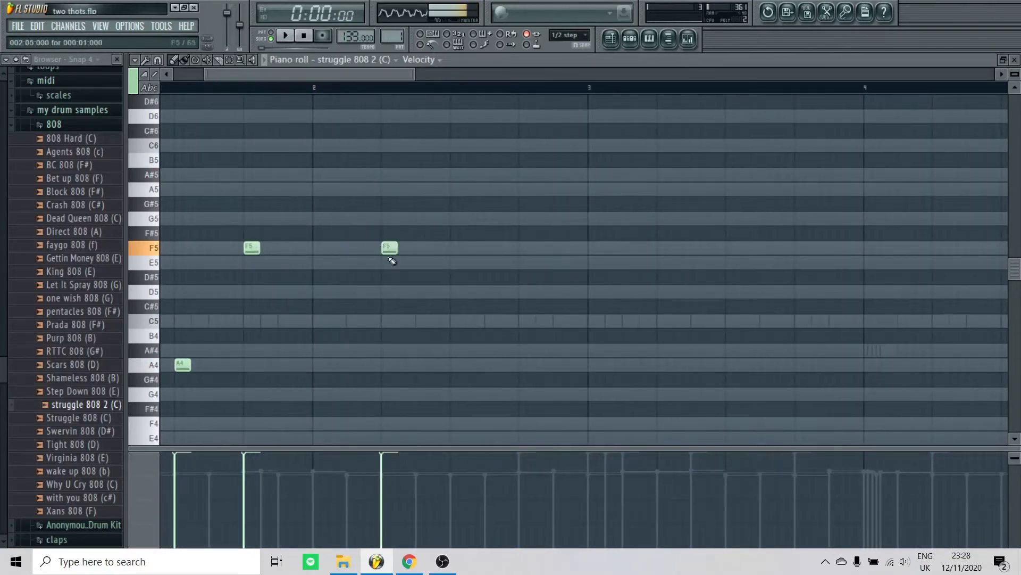
{"action": "key", "text": "space"}
{"action": "scroll", "coordinate": [349, 308], "scroll_direction": "down", "scroll_amount": 3}
{"action": "scroll", "coordinate": [330, 304], "scroll_direction": "up", "scroll_amount": 2}
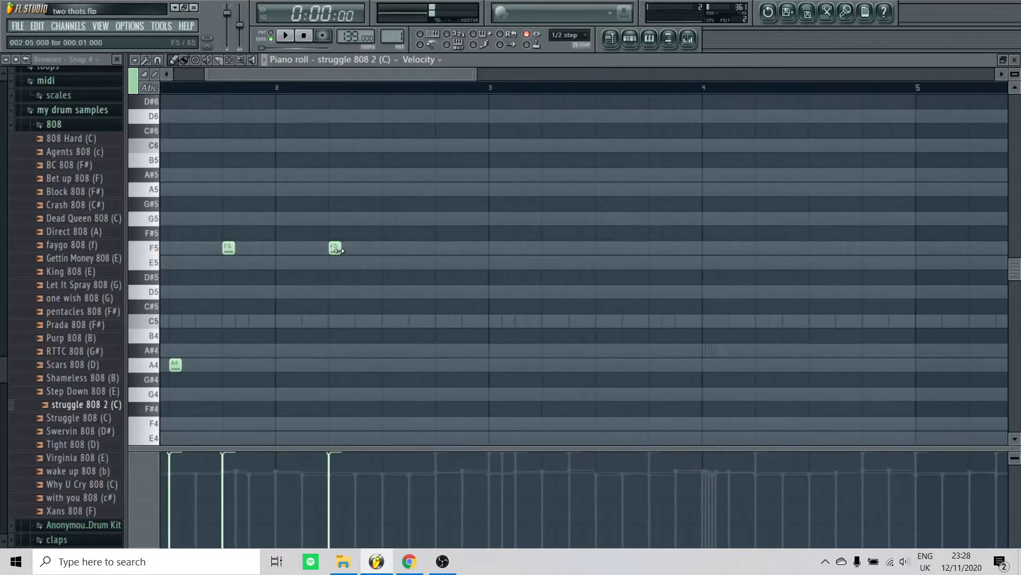
{"action": "left_click_drag", "start_coordinate": [336, 259], "coordinate": [337, 274]}
{"action": "scroll", "coordinate": [333, 330], "scroll_direction": "down", "scroll_amount": 3}
{"action": "key", "text": "space"}
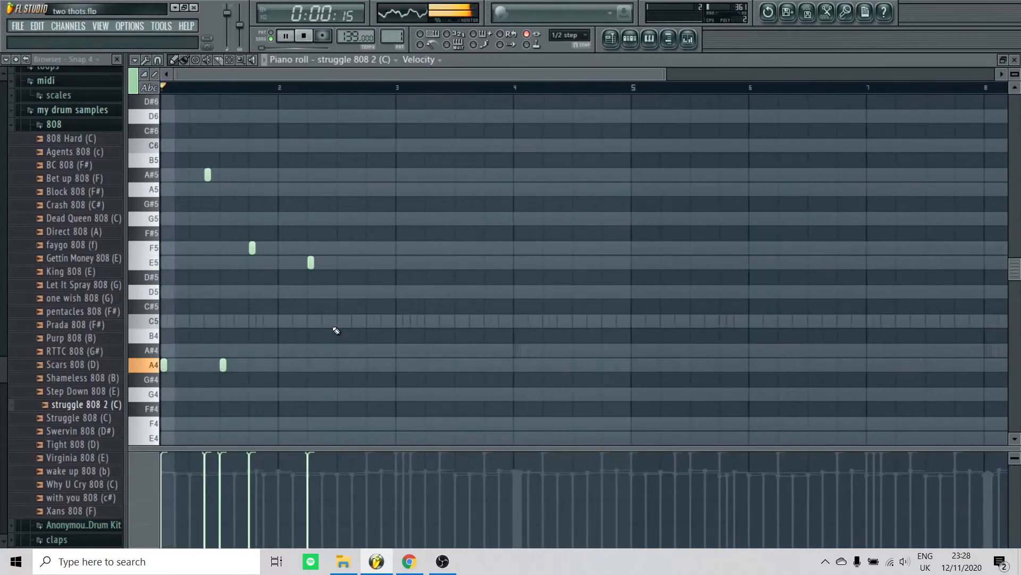
{"action": "scroll", "coordinate": [345, 324], "scroll_direction": "up", "scroll_amount": 2}
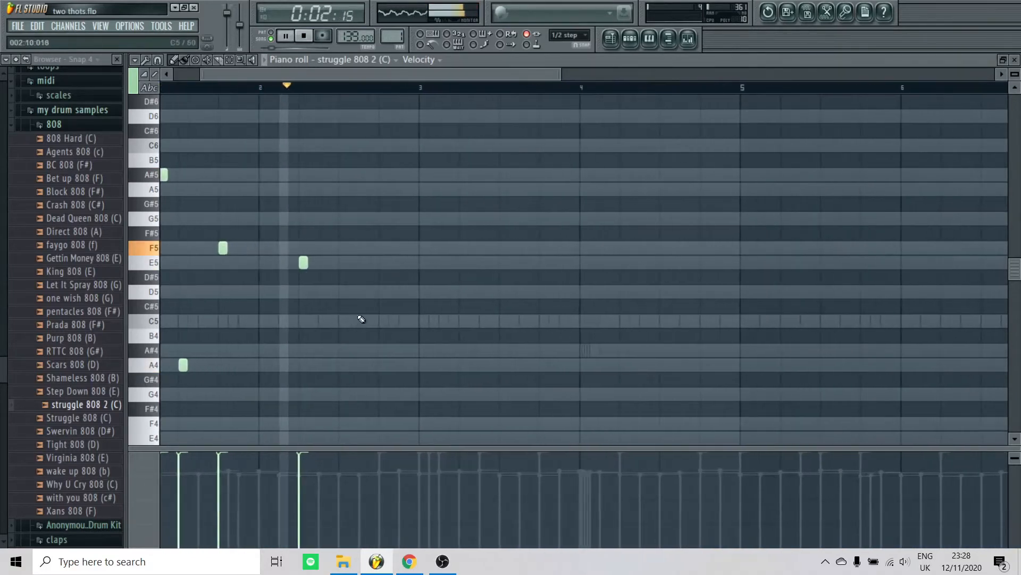
{"action": "key", "text": "space"}
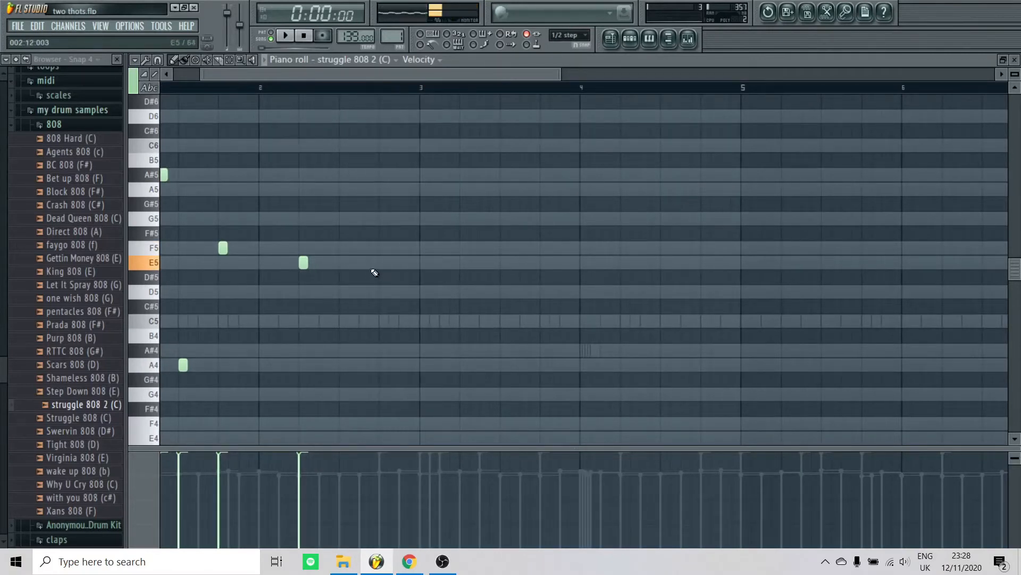
- Add an E5 note on step 13 of bar 2 and an F5 note on step 1 of bar 3, checking them in playback
{"action": "scroll", "coordinate": [415, 282], "scroll_direction": "down", "scroll_amount": 1}
{"action": "scroll", "coordinate": [400, 261], "scroll_direction": "up", "scroll_amount": 1}
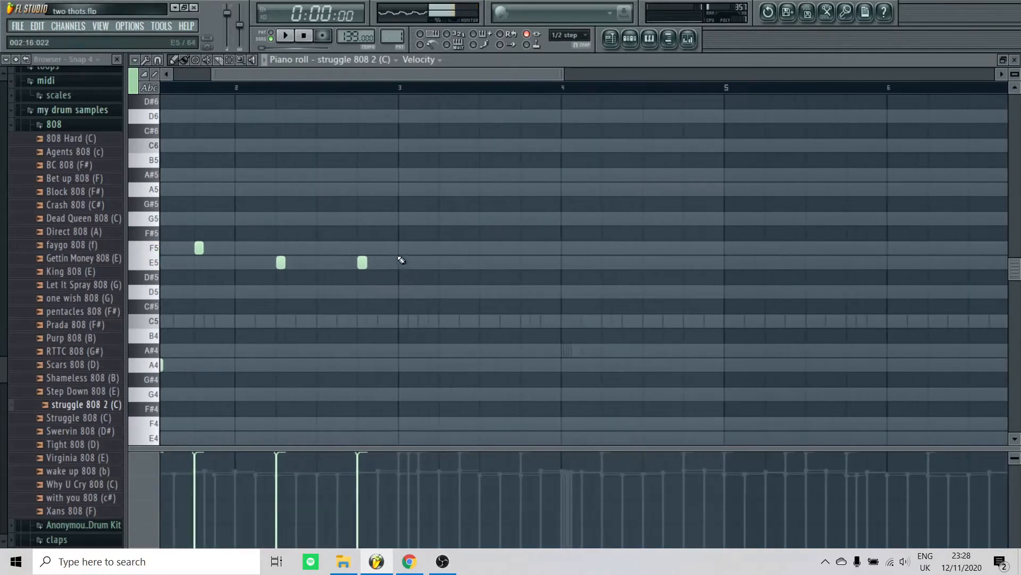
{"action": "left_click", "coordinate": [403, 248]}
{"action": "scroll", "coordinate": [411, 286], "scroll_direction": "down", "scroll_amount": 4}
{"action": "key", "text": "space"}
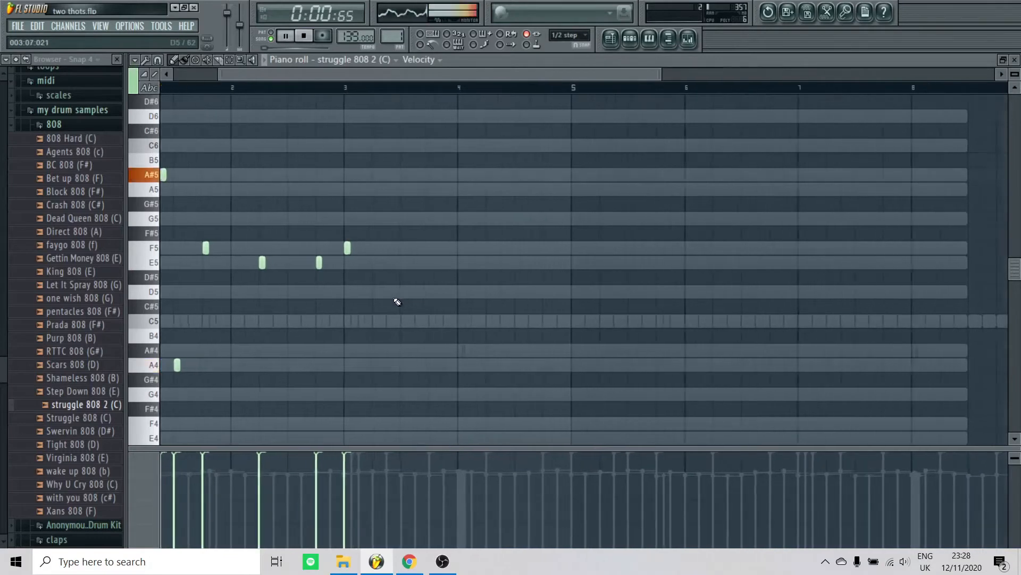
{"action": "scroll", "coordinate": [342, 289], "scroll_direction": "up", "scroll_amount": 2}
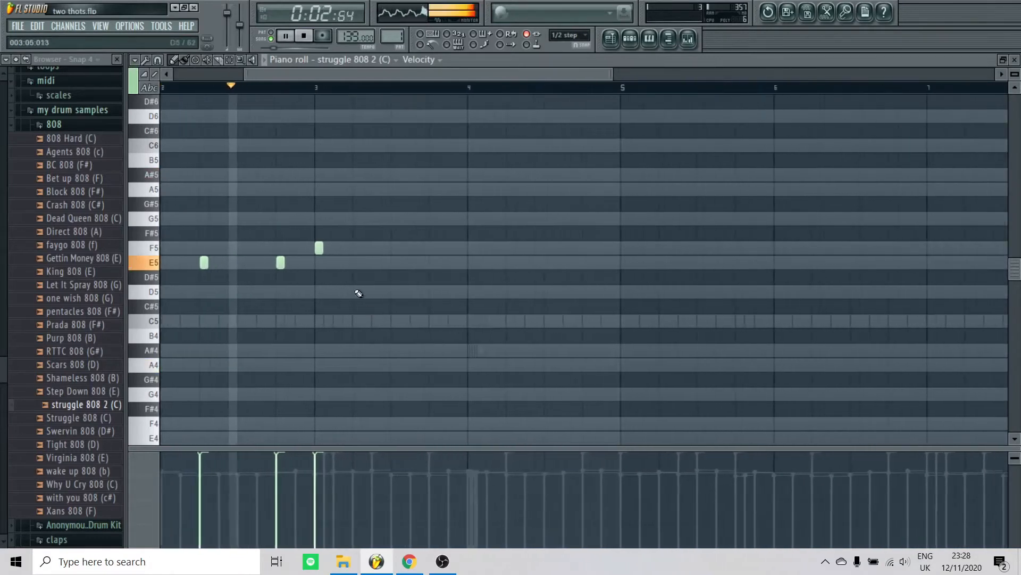
{"action": "scroll", "coordinate": [331, 265], "scroll_direction": "up", "scroll_amount": 1}
{"action": "key", "text": "space"}
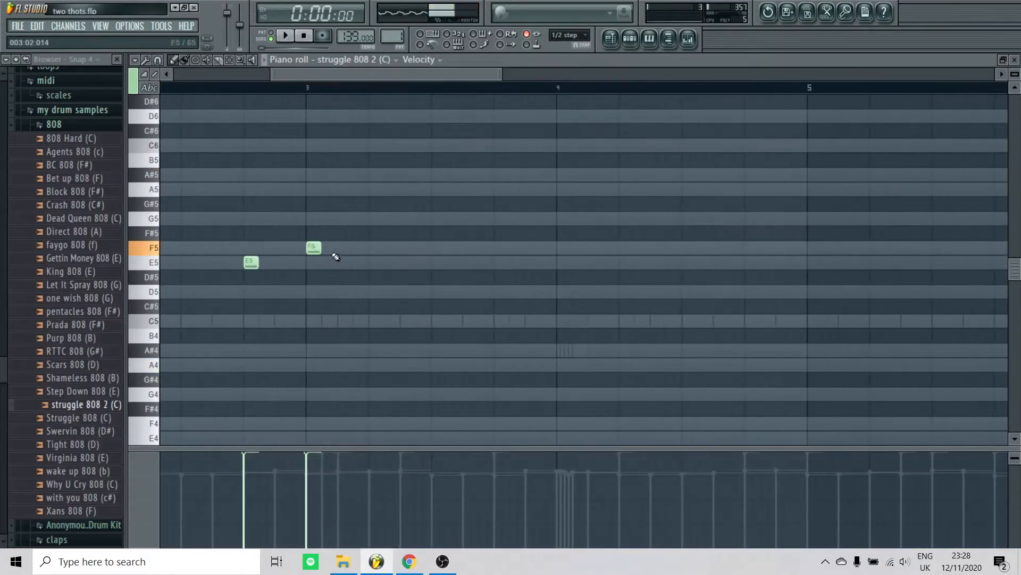
- Duplicate the F5 note at the start of bar 3 twice to form three consecutive hits and play the pattern
{"action": "left_click", "coordinate": [308, 253]}
{"action": "key", "text": "ctrl+b"}
{"action": "key", "text": "ctrl+b"}
{"action": "key", "text": "space"}
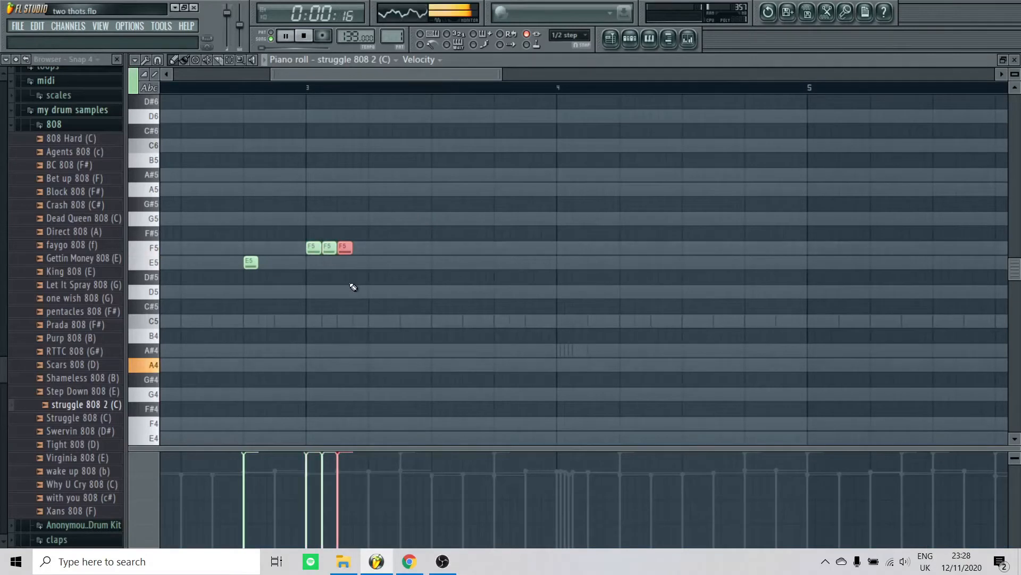
{"action": "scroll", "coordinate": [358, 298], "scroll_direction": "down", "scroll_amount": 3}
{"action": "scroll", "coordinate": [376, 326], "scroll_direction": "up", "scroll_amount": 4}
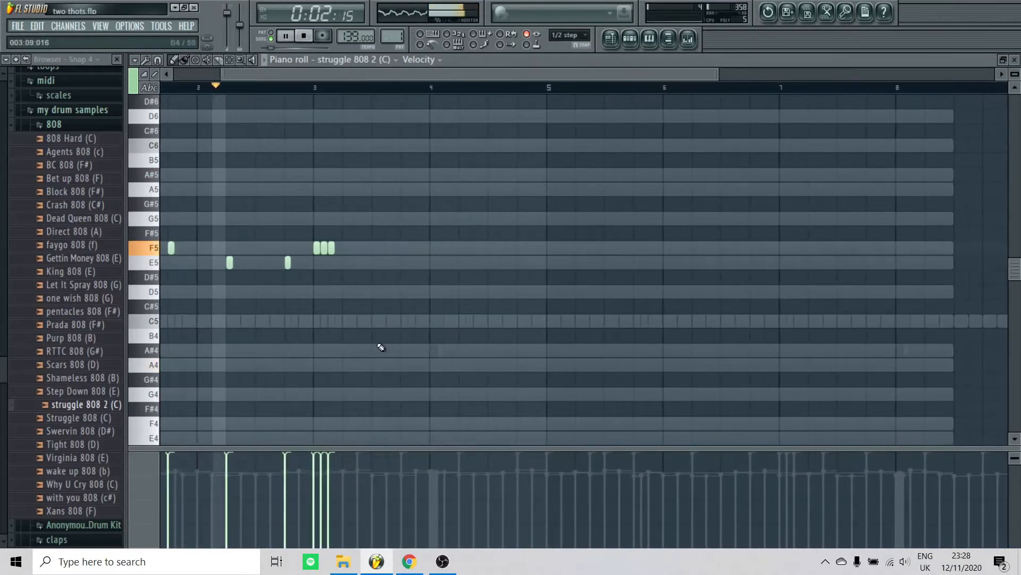
{"action": "scroll", "coordinate": [356, 321], "scroll_direction": "up", "scroll_amount": 1}
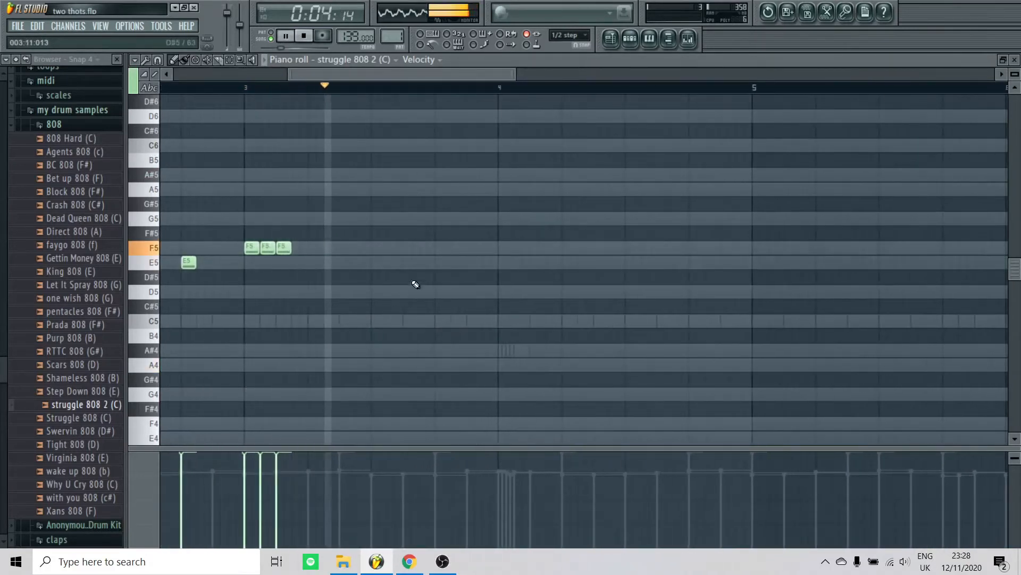
{"action": "key", "text": "space"}
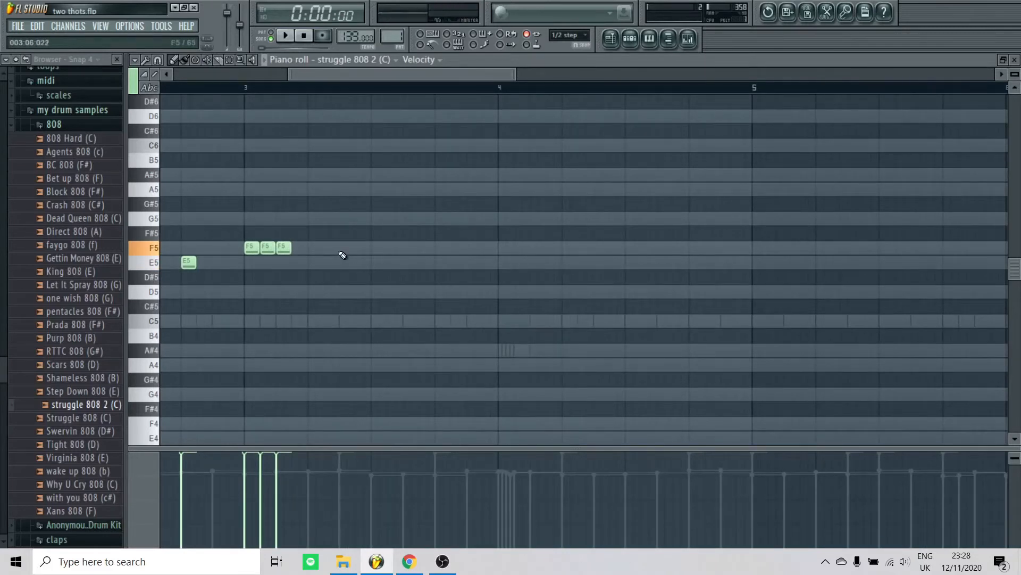
- Add an F5 note on step 7 and a D5 note on step 13 of bar 3, checking them in playback
{"action": "left_click", "coordinate": [343, 253]}
{"action": "scroll", "coordinate": [337, 292], "scroll_direction": "down", "scroll_amount": 3}
{"action": "key", "text": "space"}
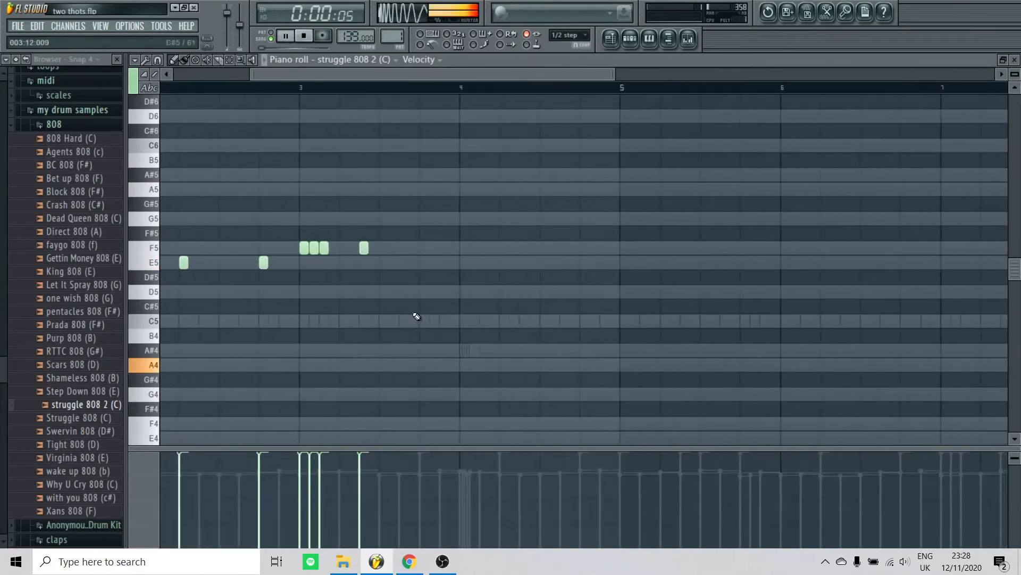
{"action": "left_click", "coordinate": [427, 292]}
{"action": "scroll", "coordinate": [429, 307], "scroll_direction": "up", "scroll_amount": 2}
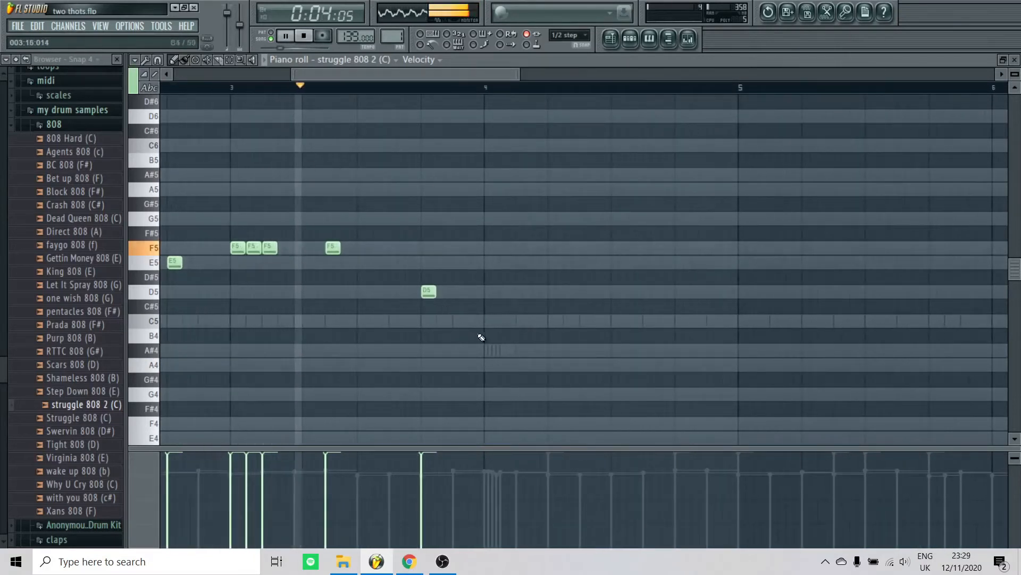
{"action": "key", "text": "space"}
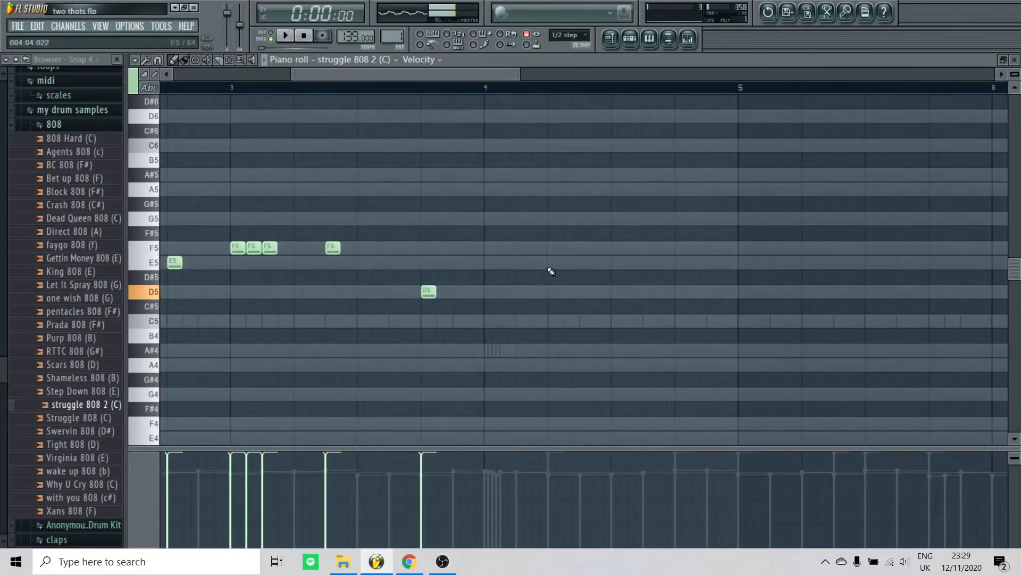
- Add an E5 note on step 5 of bar 4 and play the pattern from near the end of bar 3
{"action": "left_click", "coordinate": [551, 269]}
{"action": "scroll", "coordinate": [521, 287], "scroll_direction": "down", "scroll_amount": 1}
{"action": "scroll", "coordinate": [537, 269], "scroll_direction": "up", "scroll_amount": 1}
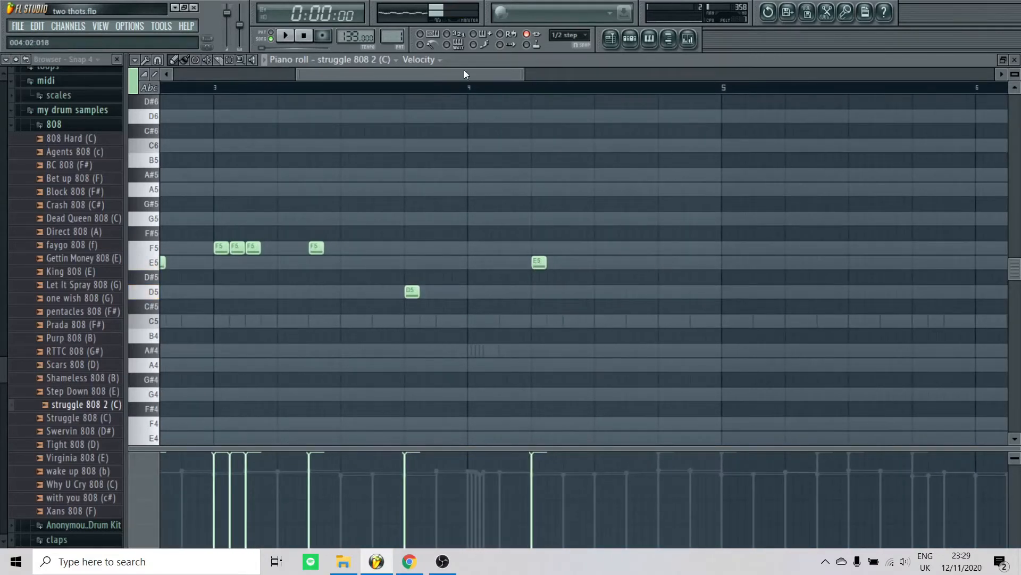
{"action": "left_click", "coordinate": [452, 93]}
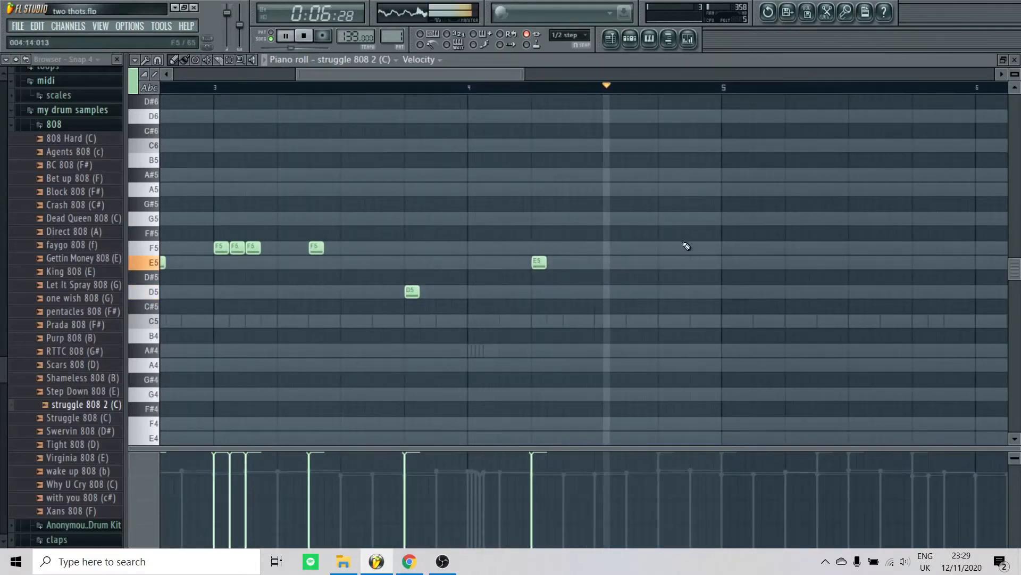
{"action": "key", "text": "space"}
- Add an A5 note on step 13 of bar 4 and check the end of the phrase in playback
{"action": "left_click", "coordinate": [664, 190]}
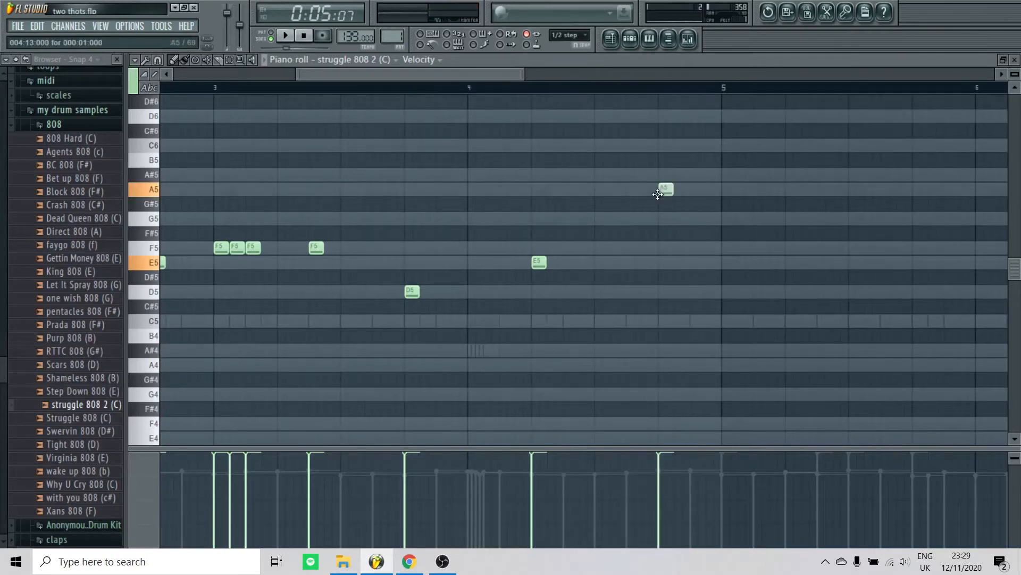
{"action": "key", "text": "space"}
{"action": "scroll", "coordinate": [680, 263], "scroll_direction": "down", "scroll_amount": 2}
{"action": "scroll", "coordinate": [680, 250], "scroll_direction": "up", "scroll_amount": 1}
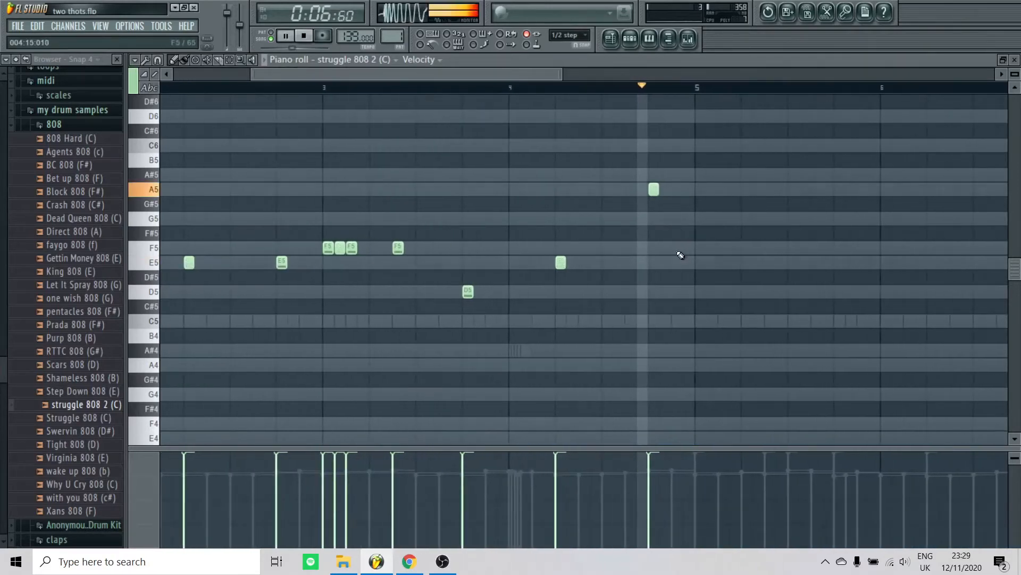
{"action": "scroll", "coordinate": [675, 253], "scroll_direction": "down", "scroll_amount": 4}
{"action": "scroll", "coordinate": [660, 272], "scroll_direction": "up", "scroll_amount": 3}
{"action": "key", "text": "space"}
{"action": "scroll", "coordinate": [646, 292], "scroll_direction": "down", "scroll_amount": 3}
{"action": "scroll", "coordinate": [509, 271], "scroll_direction": "up", "scroll_amount": 3}
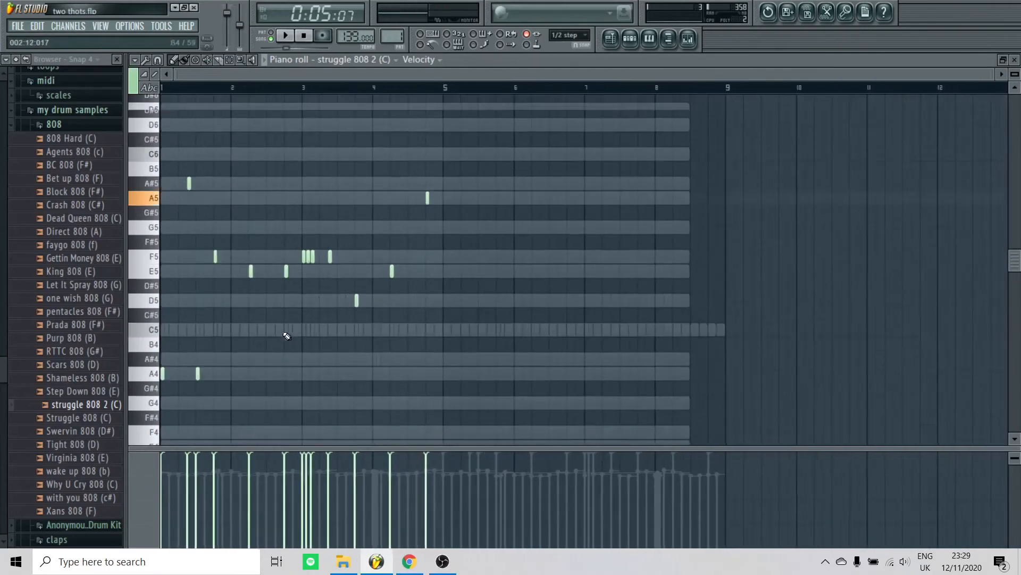
- Select all 808 notes in bars 1 to 4 and copy them so the phrase repeats from the start of bar 5
{"action": "key", "text": "ctrl+a"}
{"action": "scroll", "coordinate": [536, 162], "scroll_direction": "down", "scroll_amount": 1}
{"action": "scroll", "coordinate": [59, 449], "scroll_direction": "up", "scroll_amount": 1}
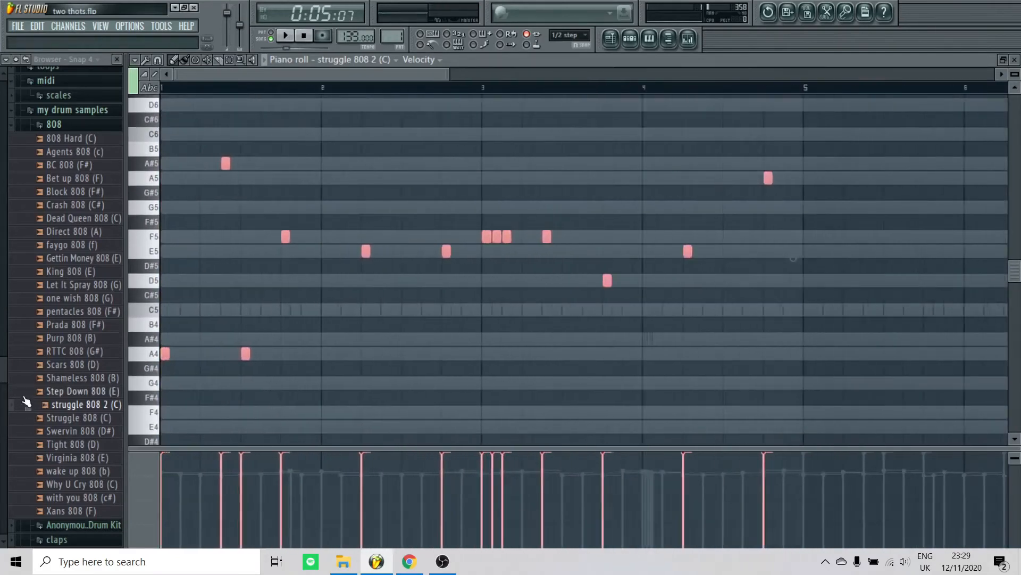
{"action": "key", "text": "Page_Down"}
{"action": "key", "text": "Page_Down"}
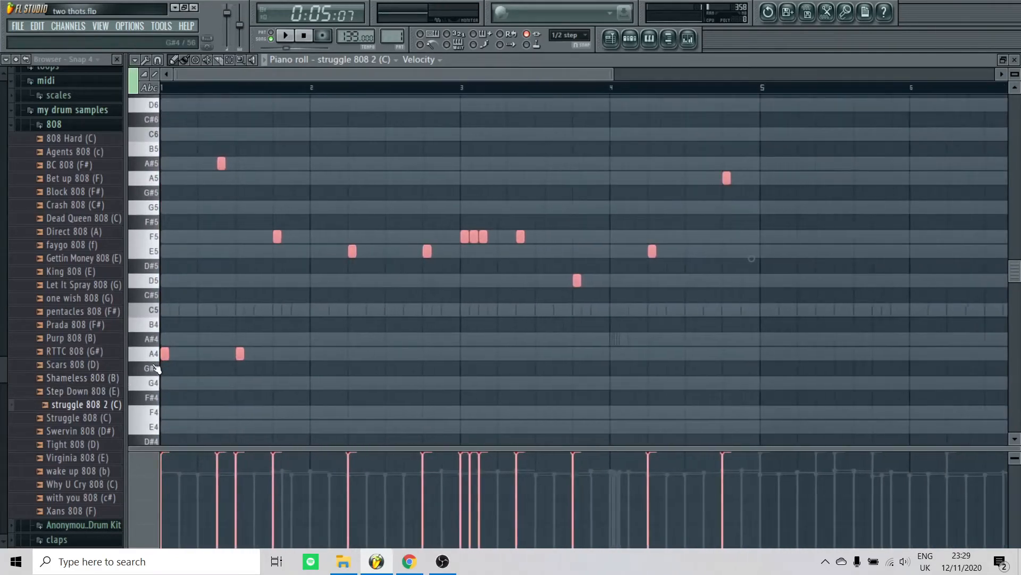
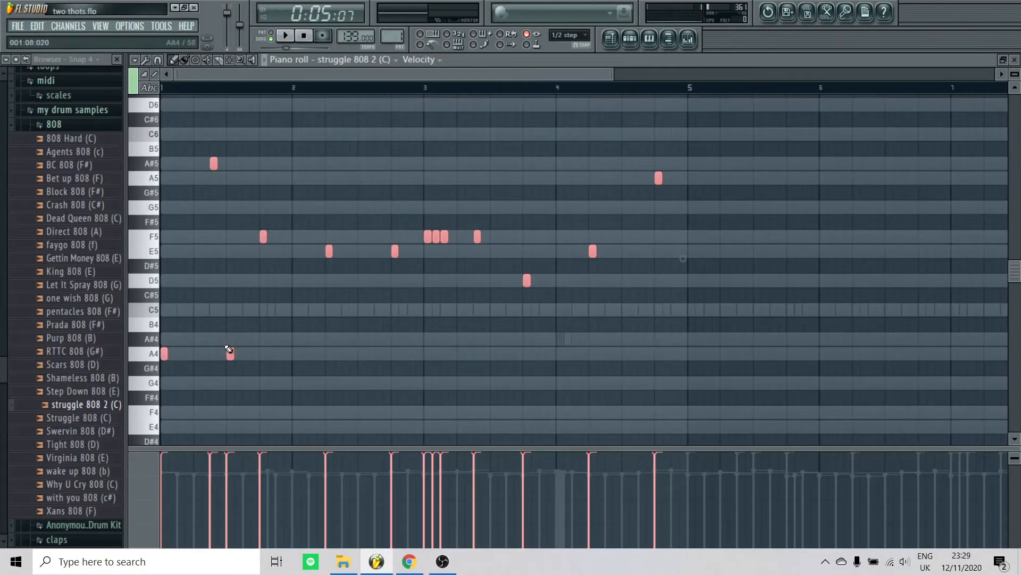
{"action": "left_click_drag", "start_coordinate": [163, 359], "coordinate": [294, 369]}
{"action": "left_click_drag", "start_coordinate": [327, 339], "coordinate": [40, 378]}
{"action": "left_click_drag", "start_coordinate": [164, 351], "coordinate": [688, 354]}
{"action": "scroll", "coordinate": [705, 355], "scroll_direction": "up", "scroll_amount": 2}
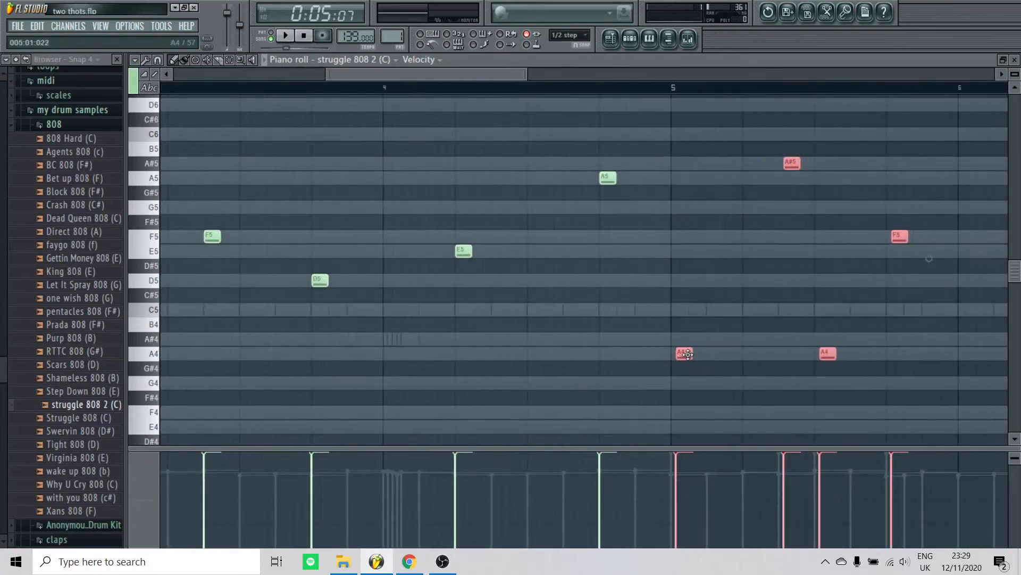
- Deselect the copied notes and play the full eight-bar 808 pattern from the beginning
{"action": "key", "text": "space"}
{"action": "scroll", "coordinate": [507, 347], "scroll_direction": "down", "scroll_amount": 3}
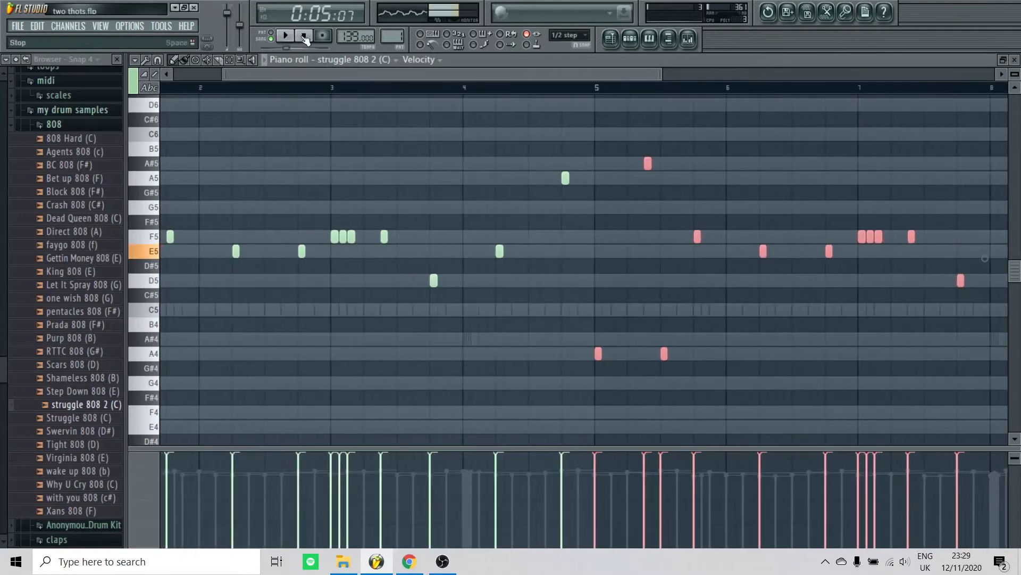
{"action": "scroll", "coordinate": [332, 321], "scroll_direction": "down", "scroll_amount": 3}
{"action": "left_click", "coordinate": [345, 339], "text": "ctrl"}
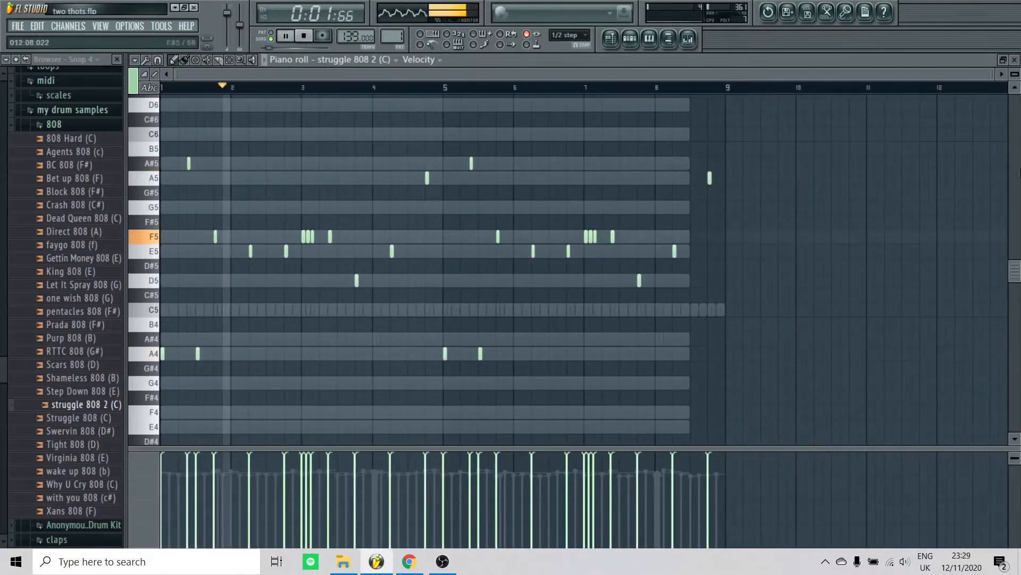
- Close the piano roll, collapse the browser's 808 sample folder and reopen the piano roll of the struggle 808 2 (C) channel
{"action": "left_click", "coordinate": [1015, 60]}
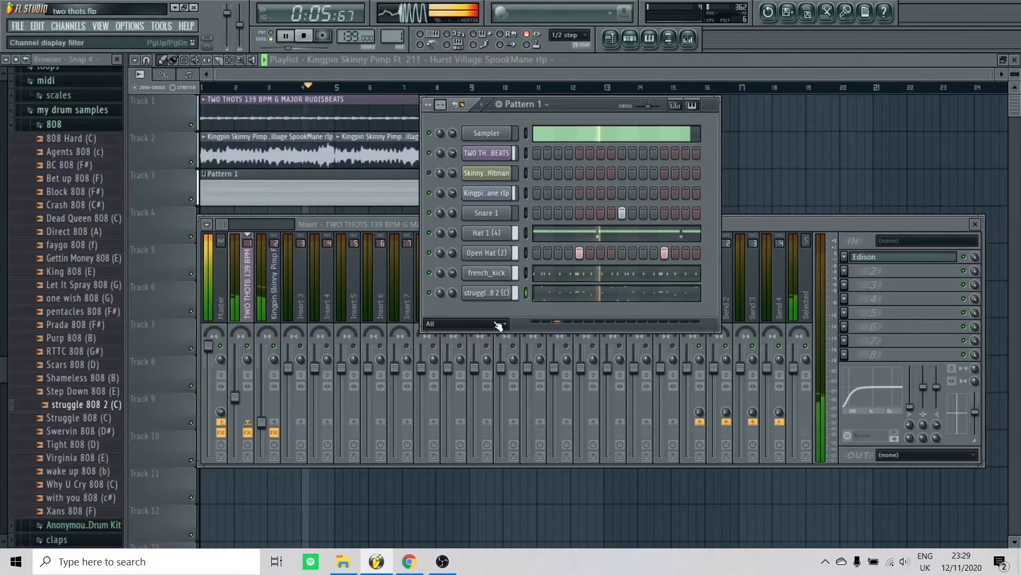
{"action": "left_click", "coordinate": [53, 124]}
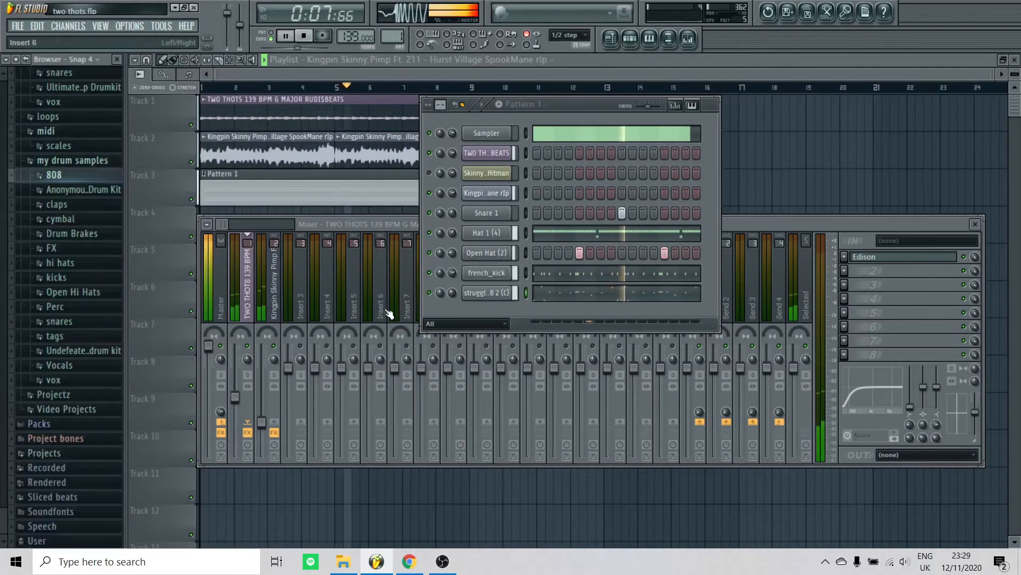
{"action": "left_click", "coordinate": [429, 198]}
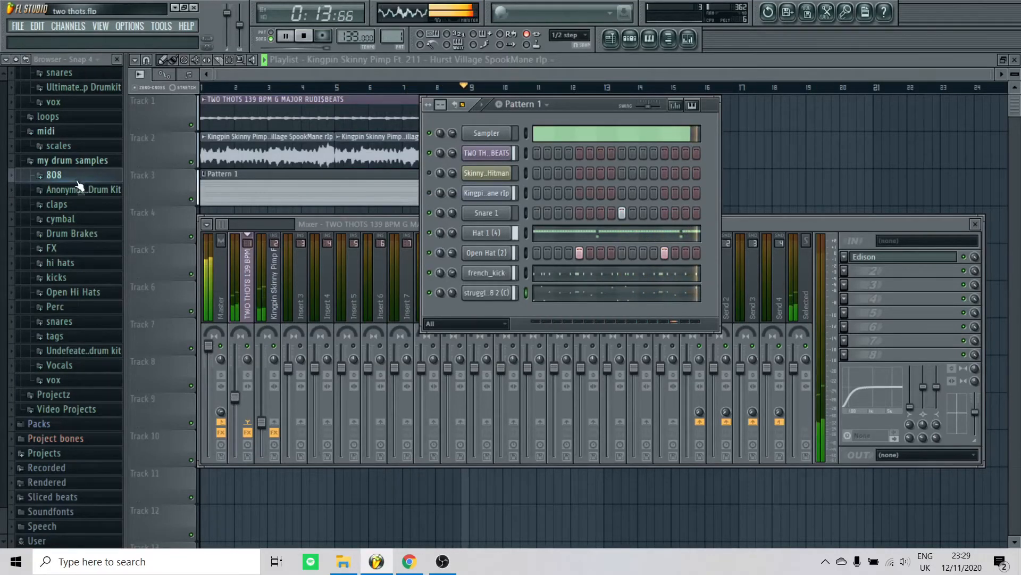
{"action": "left_click", "coordinate": [545, 292]}
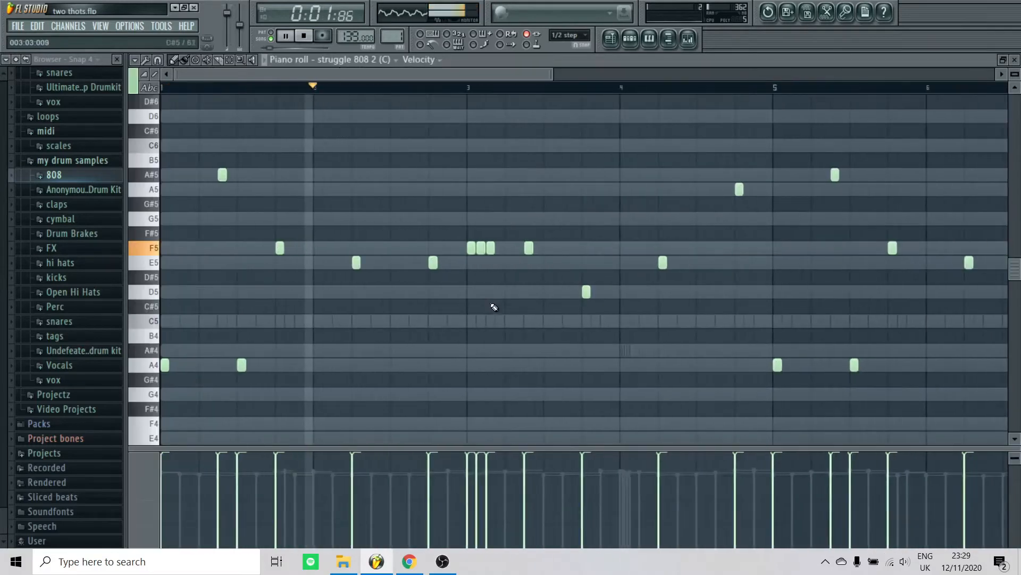
- Draw a slide note on C6 shortly after the start of bar 8, ahead of the E5 note, and stop playback
{"action": "scroll", "coordinate": [780, 349], "scroll_direction": "up", "scroll_amount": 5}
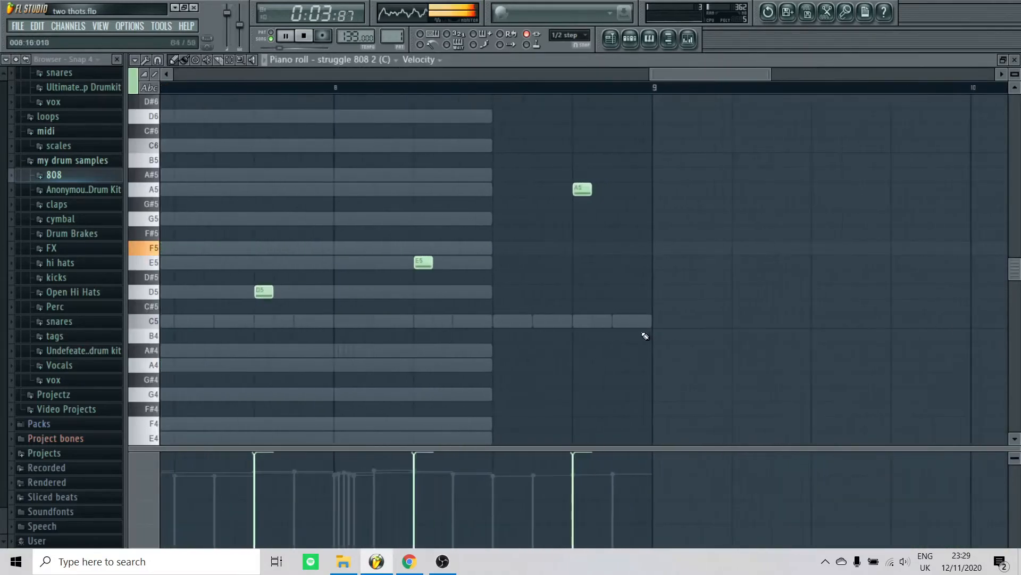
{"action": "scroll", "coordinate": [556, 345], "scroll_direction": "up", "scroll_amount": 1}
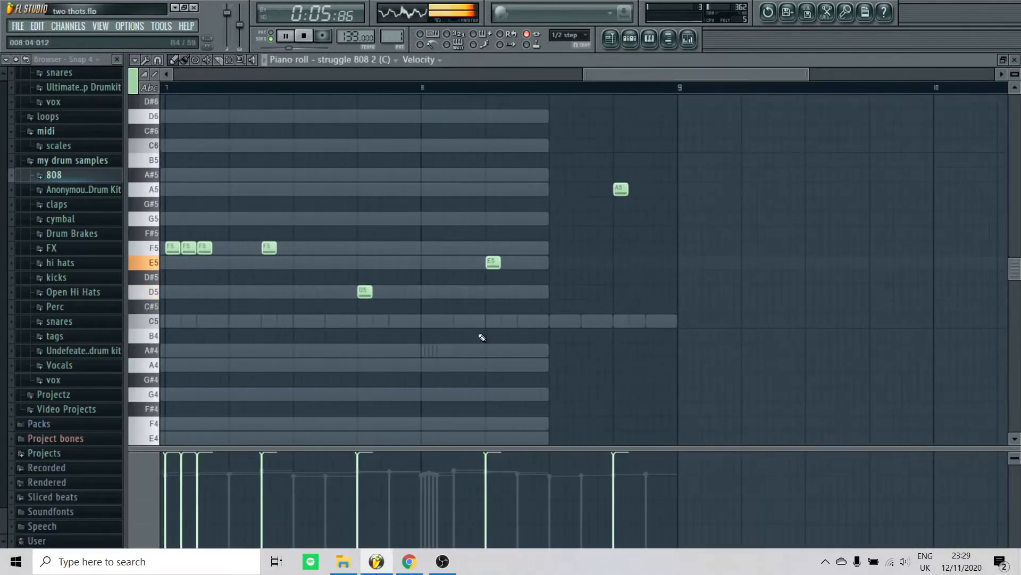
{"action": "scroll", "coordinate": [471, 270], "scroll_direction": "up", "scroll_amount": 1}
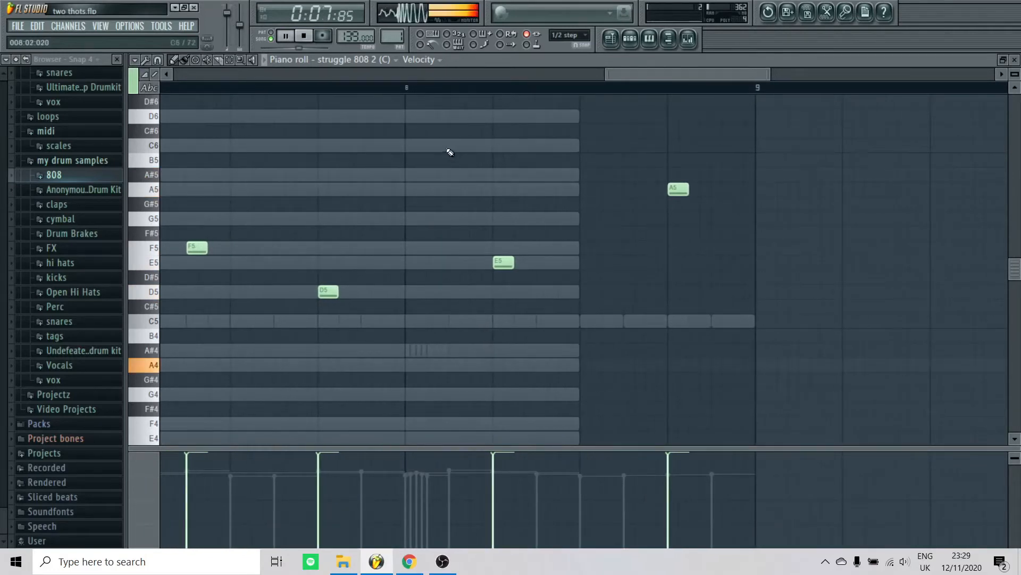
{"action": "scroll", "coordinate": [459, 154], "scroll_direction": "up", "scroll_amount": 2}
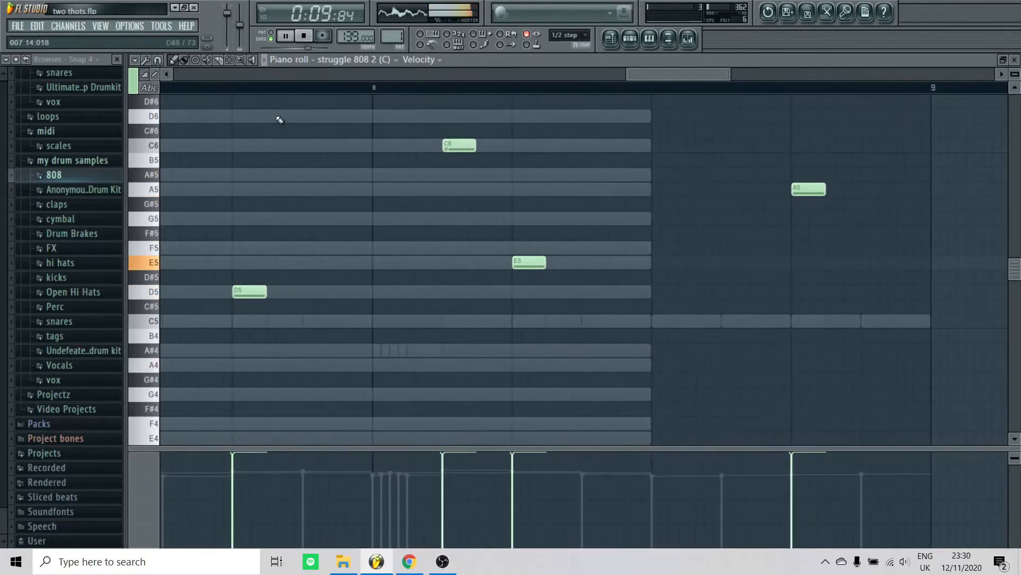
{"action": "scroll", "coordinate": [421, 277], "scroll_direction": "down", "scroll_amount": 1}
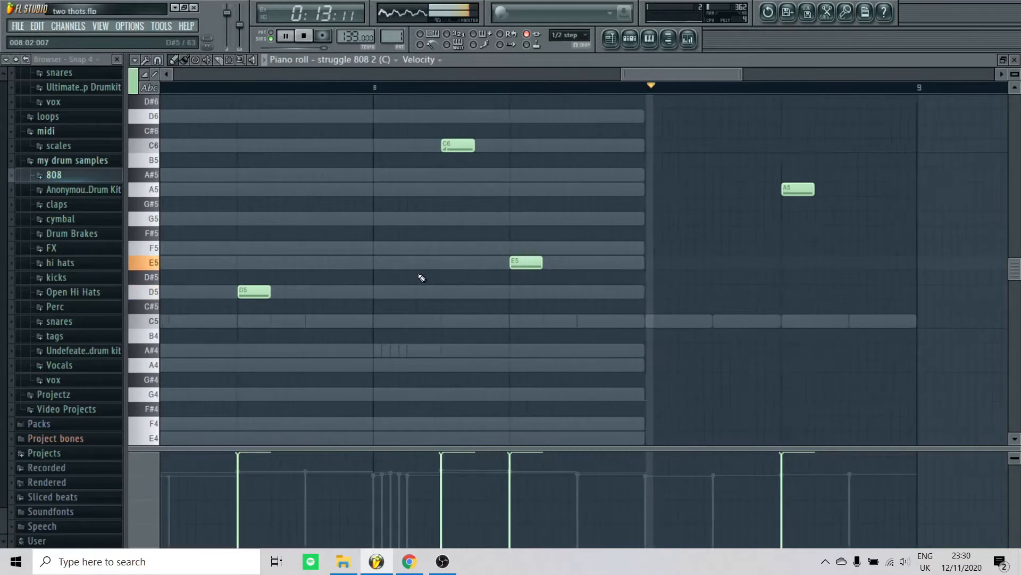
{"action": "scroll", "coordinate": [422, 278], "scroll_direction": "down", "scroll_amount": 2}
{"action": "key", "text": "space"}
{"action": "key", "text": "s"}
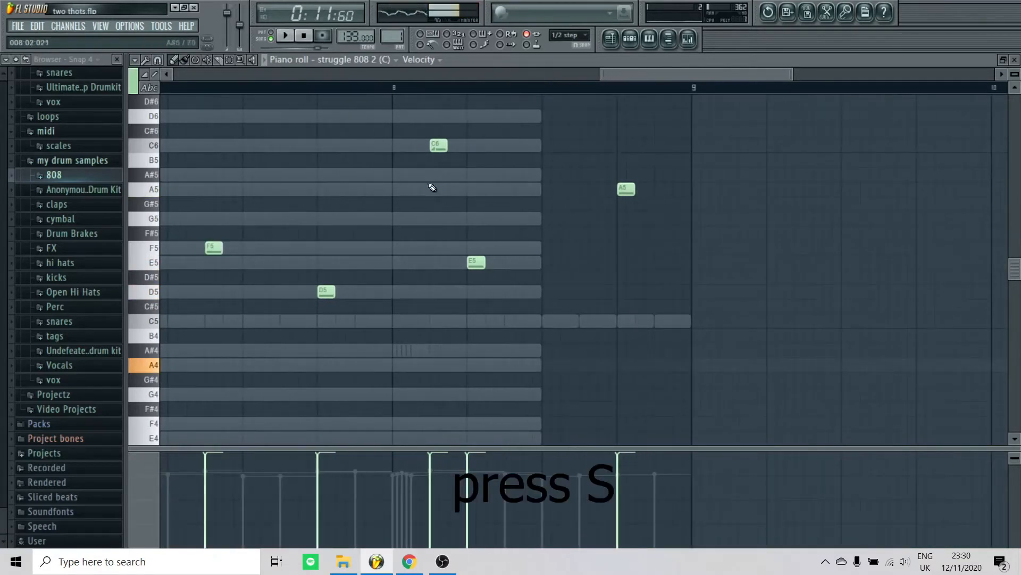
- Remove the C6 note after the start of bar 8 and draw it again as a slide note at the same spot
{"action": "scroll", "coordinate": [429, 188], "scroll_direction": "up", "scroll_amount": 1}
{"action": "left_click", "coordinate": [285, 105]}
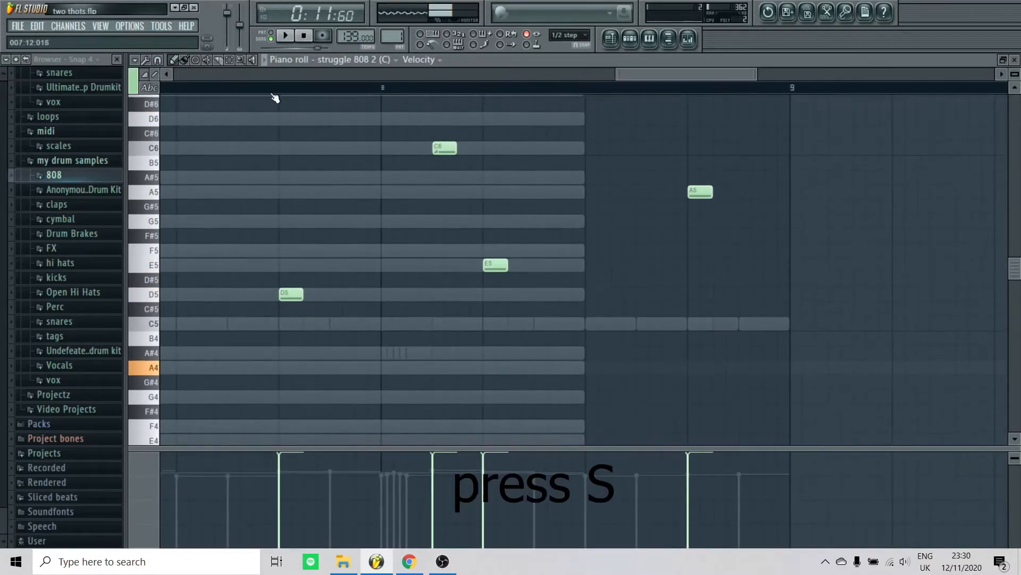
{"action": "key", "text": "space"}
{"action": "key", "text": "space"}
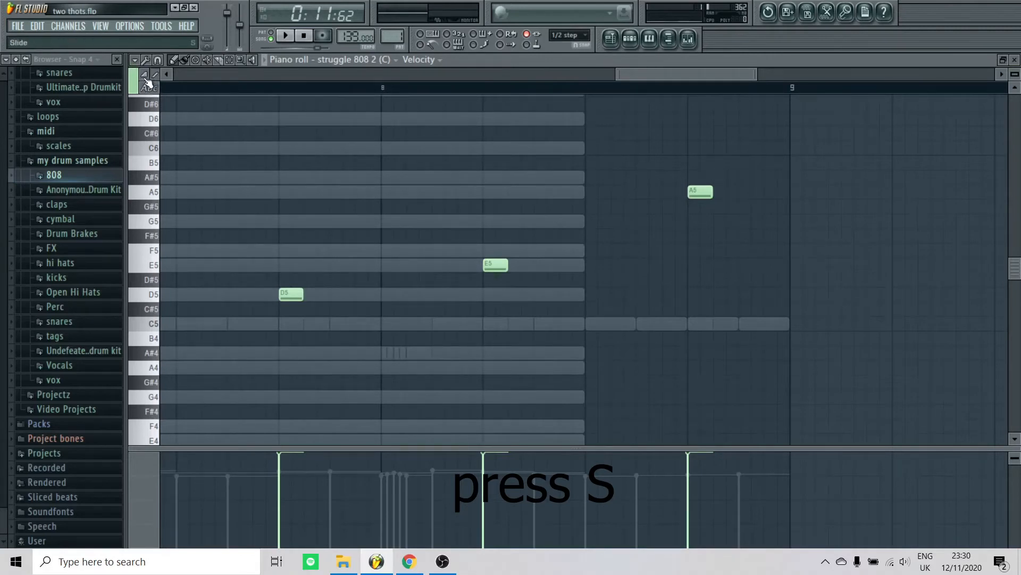
{"action": "left_click", "coordinate": [446, 180]}
{"action": "left_click", "coordinate": [441, 149]}
{"action": "scroll", "coordinate": [446, 193], "scroll_direction": "up", "scroll_amount": 2}
{"action": "scroll", "coordinate": [436, 200], "scroll_direction": "down", "scroll_amount": 3}
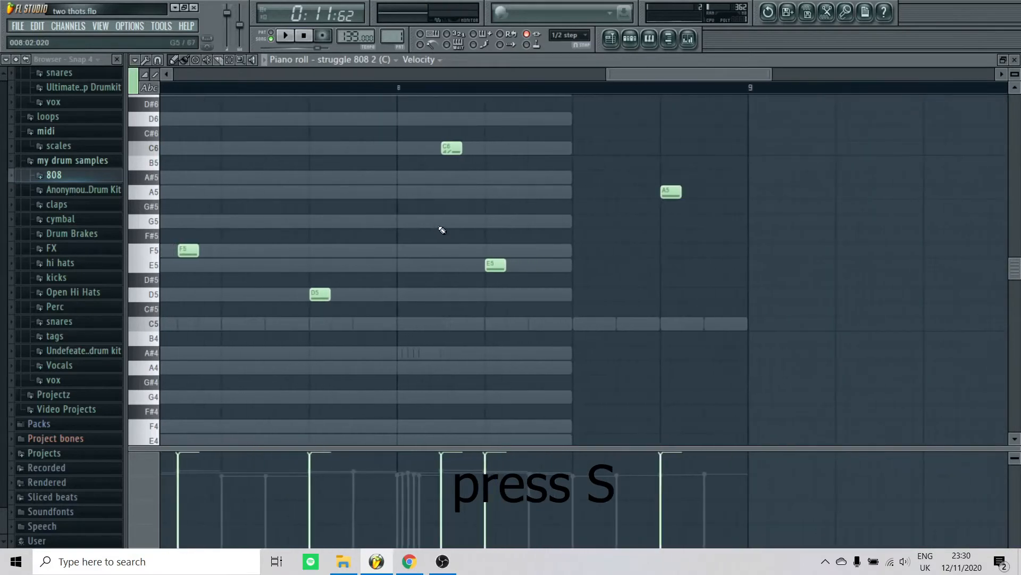
- Play back the pattern to check the 808 slide and close the piano roll
{"action": "left_click", "coordinate": [407, 252]}
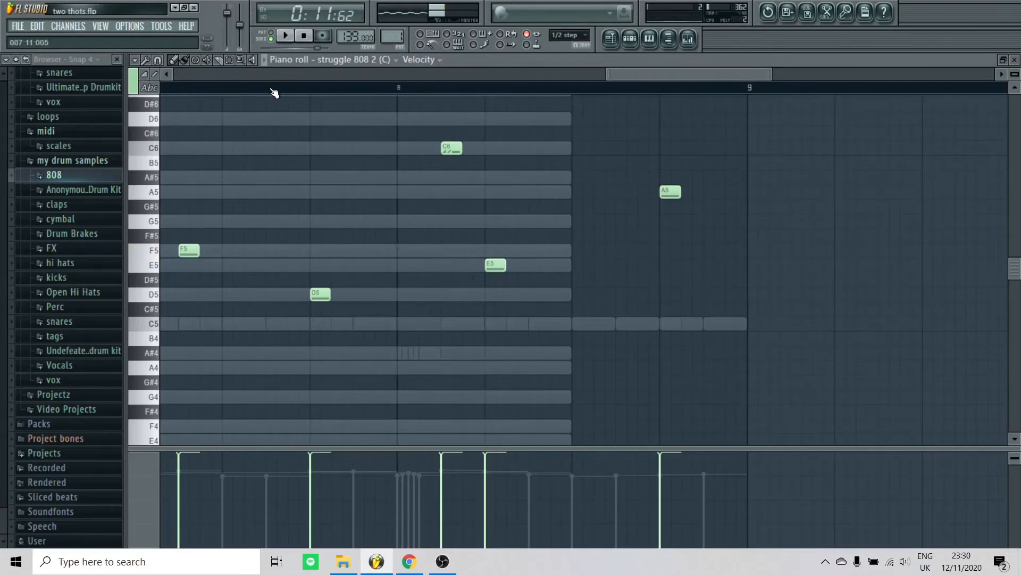
{"action": "key", "text": "space"}
{"action": "scroll", "coordinate": [410, 285], "scroll_direction": "down", "scroll_amount": 3}
{"action": "scroll", "coordinate": [539, 304], "scroll_direction": "down", "scroll_amount": 2}
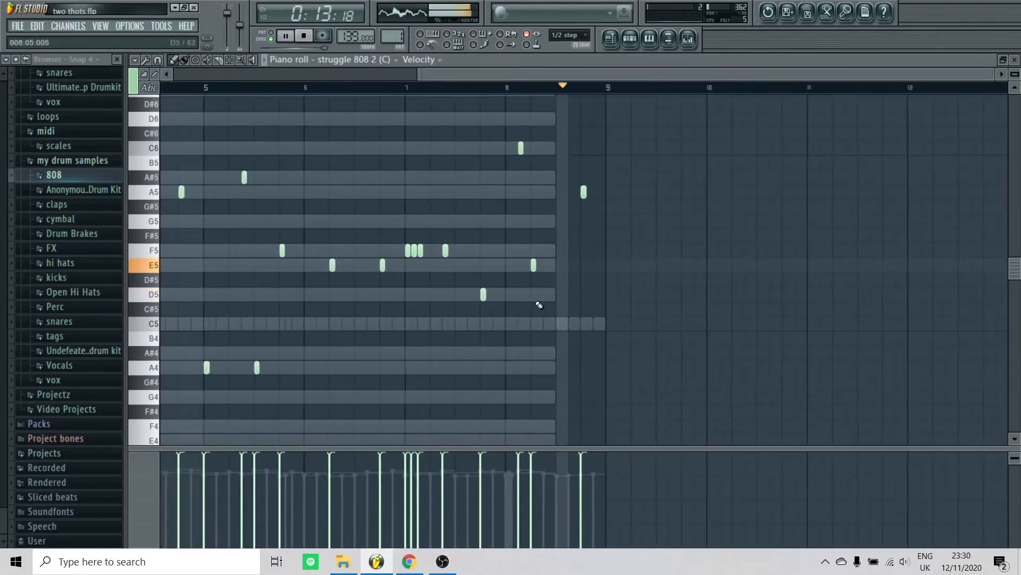
{"action": "left_click", "coordinate": [1014, 60]}
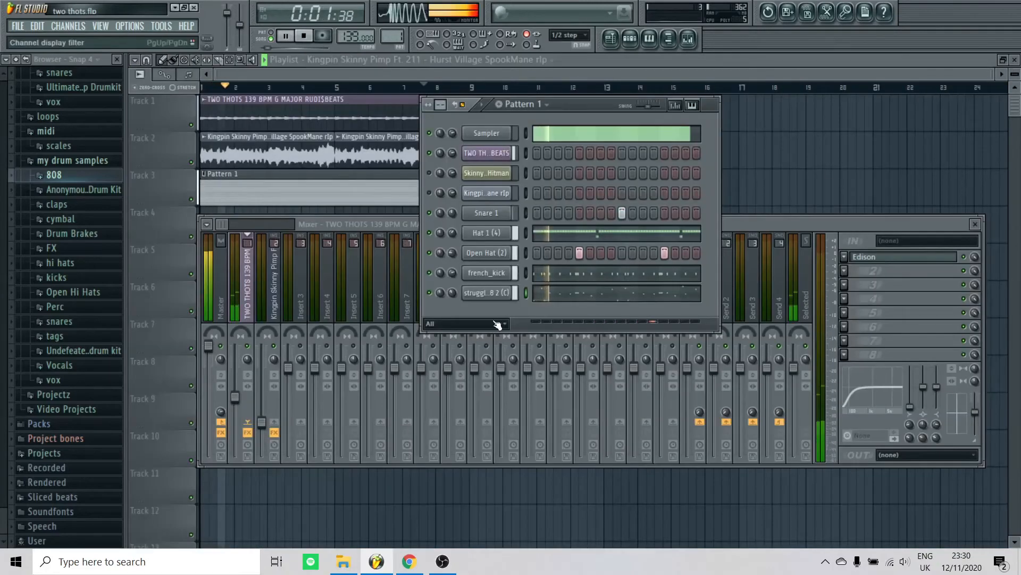
{"action": "key", "text": "space"}
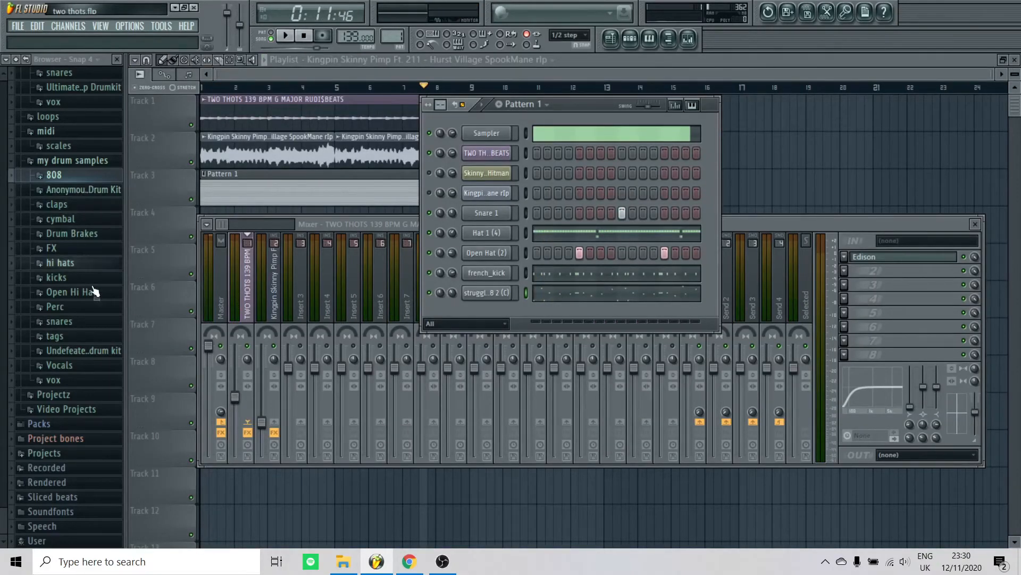
{"action": "key", "text": "space"}
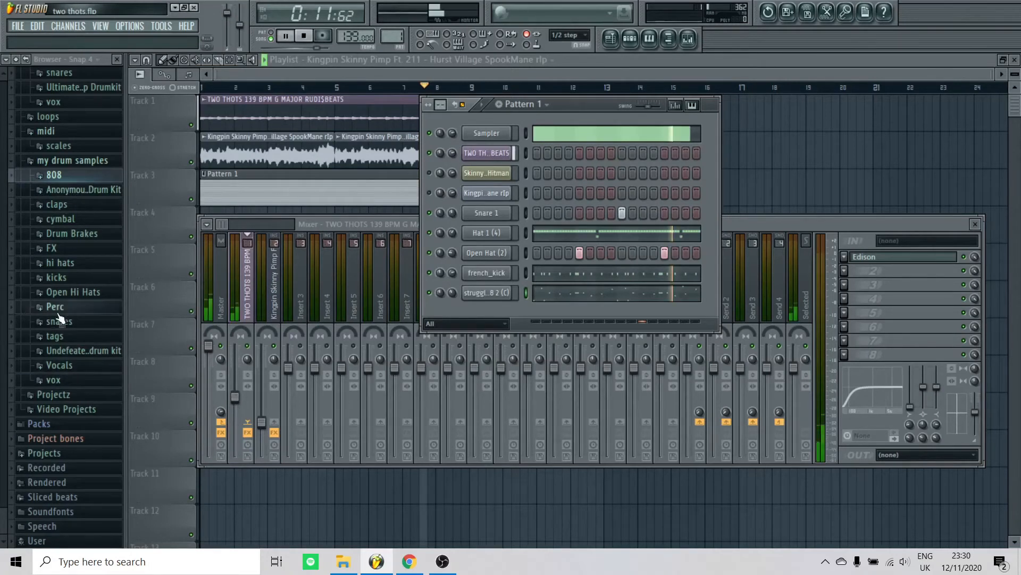
{"action": "key", "text": "space"}
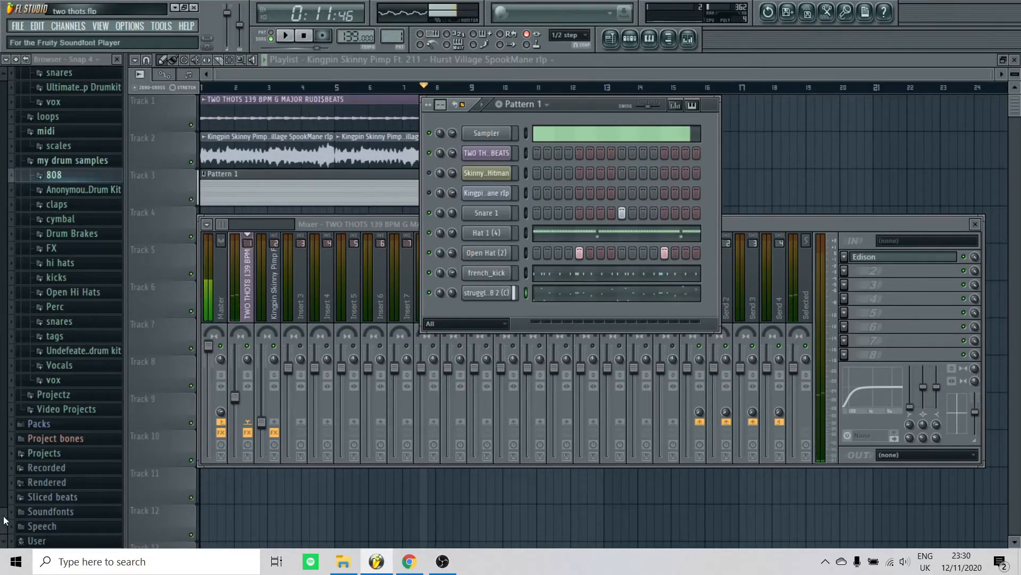
- Add Cymbal #2 from the cymbal folder under drums as a new channel, with a hit on its first step
{"action": "scroll", "coordinate": [5, 468], "scroll_direction": "up", "scroll_amount": 5}
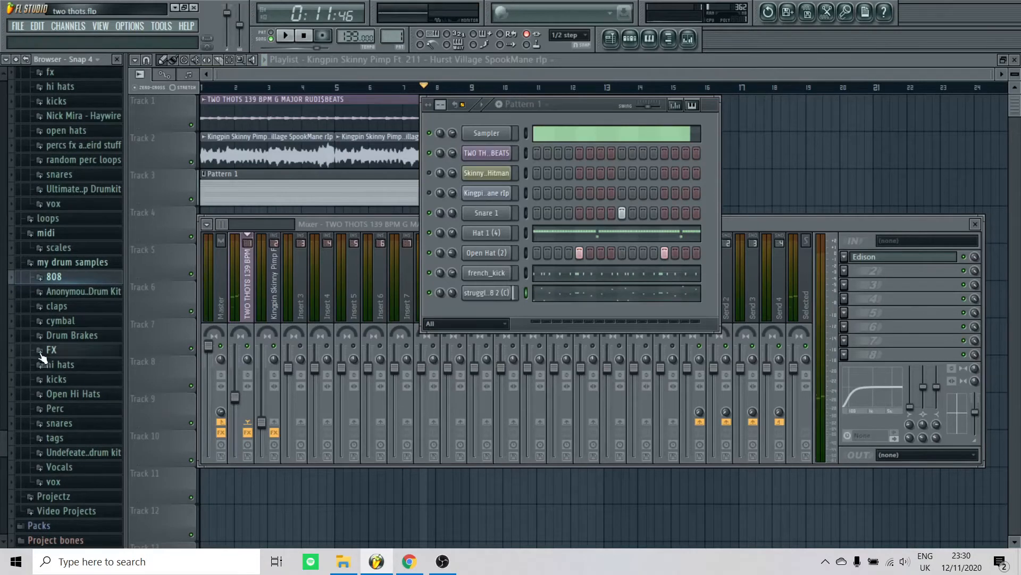
{"action": "left_click", "coordinate": [63, 321]}
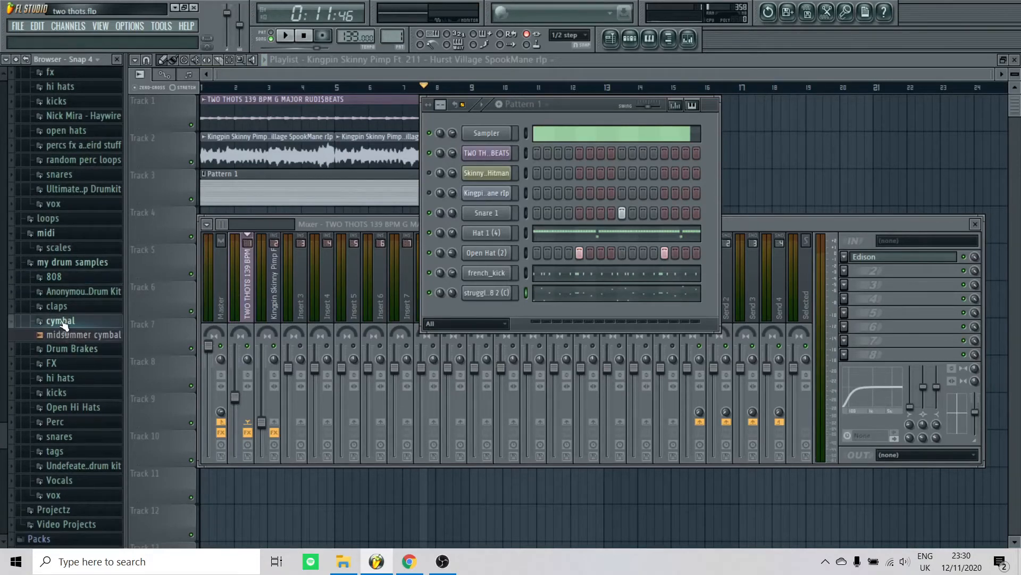
{"action": "left_click", "coordinate": [63, 321]}
{"action": "scroll", "coordinate": [83, 393], "scroll_direction": "up", "scroll_amount": 10}
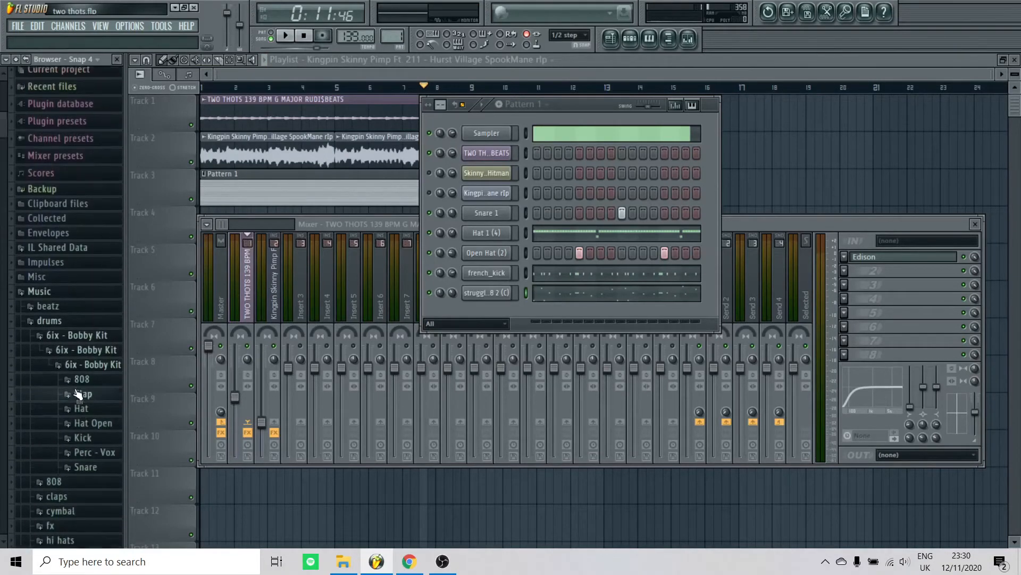
{"action": "scroll", "coordinate": [80, 392], "scroll_direction": "down", "scroll_amount": 6}
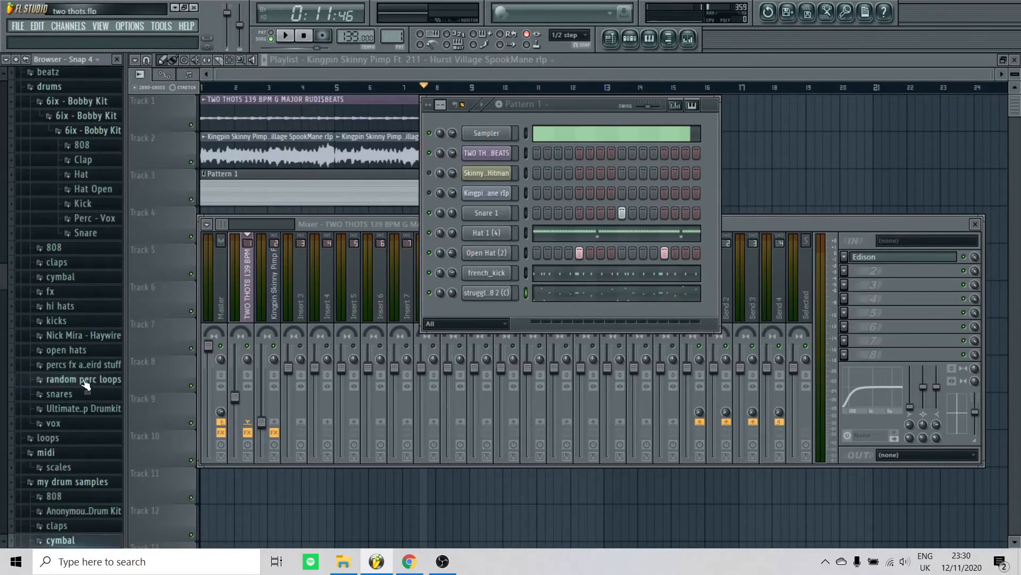
{"action": "left_click", "coordinate": [55, 277]}
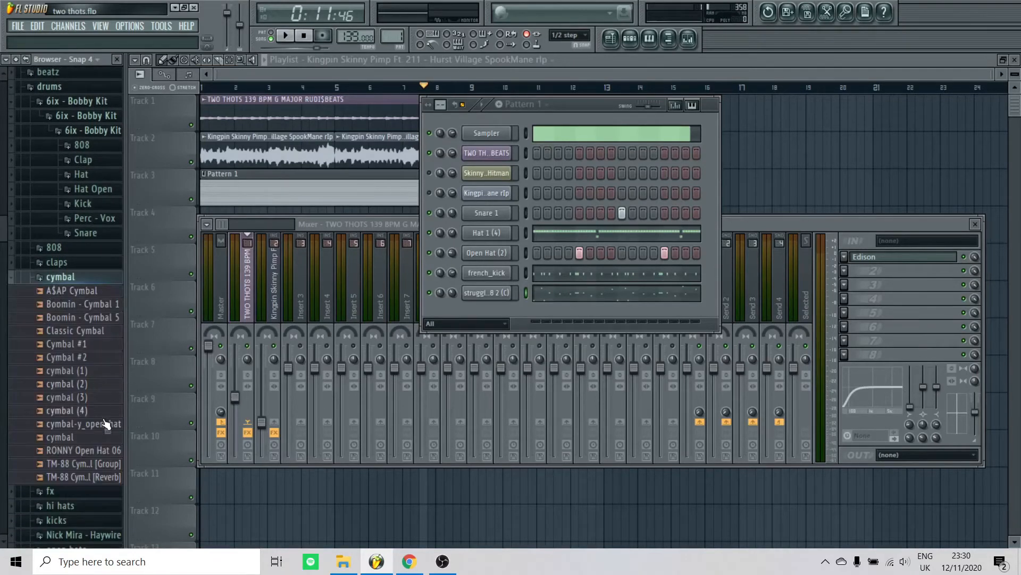
{"action": "left_click", "coordinate": [72, 359]}
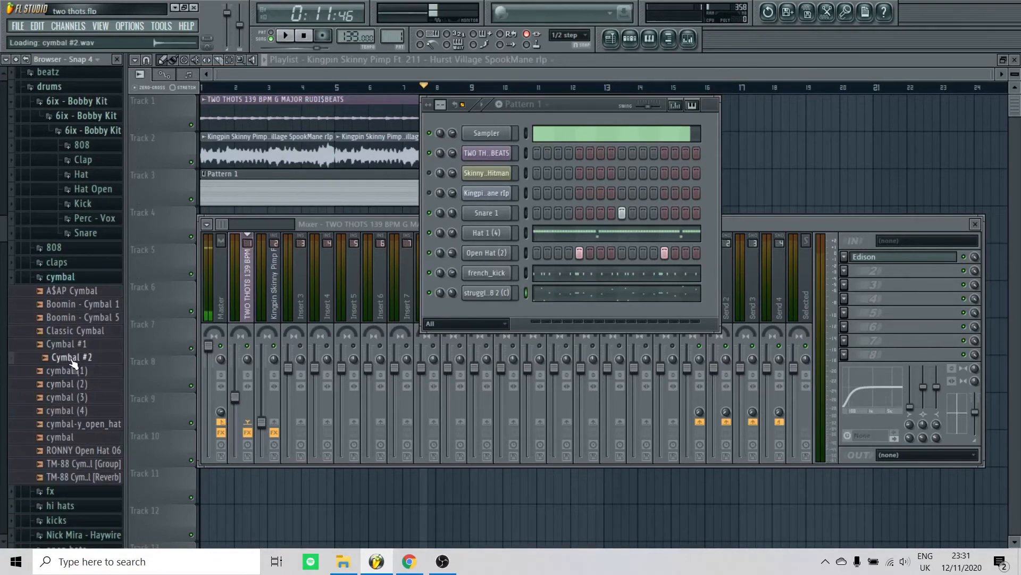
{"action": "left_click_drag", "start_coordinate": [523, 321], "coordinate": [525, 317]}
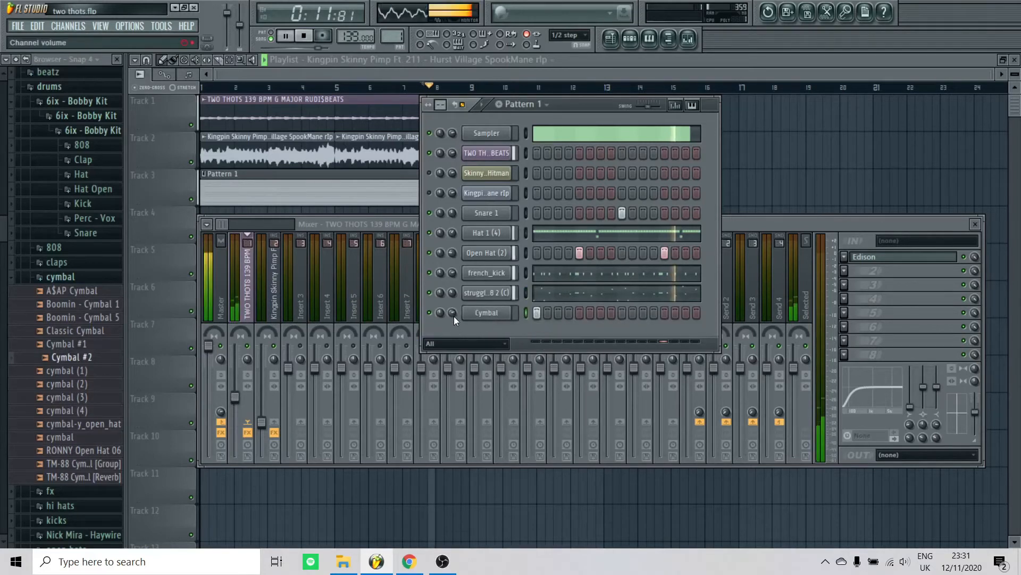
- Play the pattern from the start to hear the cymbal and collapse the cymbal sample folder
{"action": "key", "text": "space"}
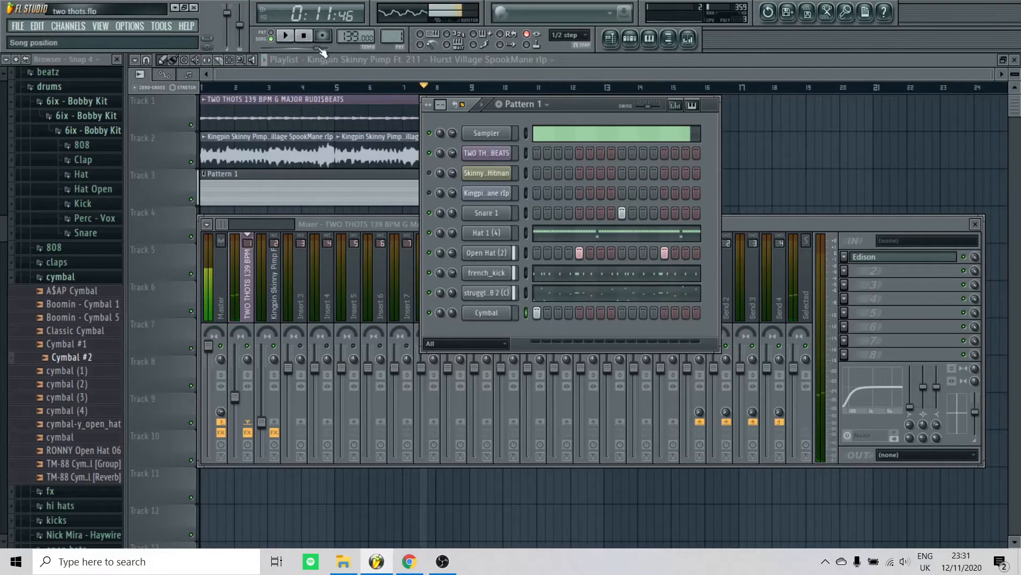
{"action": "key", "text": "space"}
{"action": "key", "text": "space"}
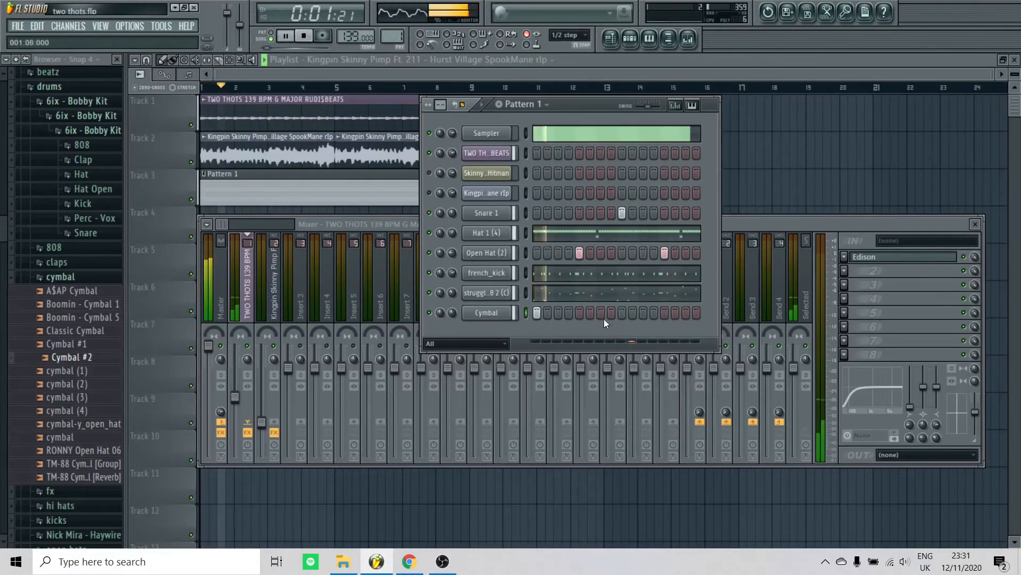
{"action": "left_click", "coordinate": [75, 276]}
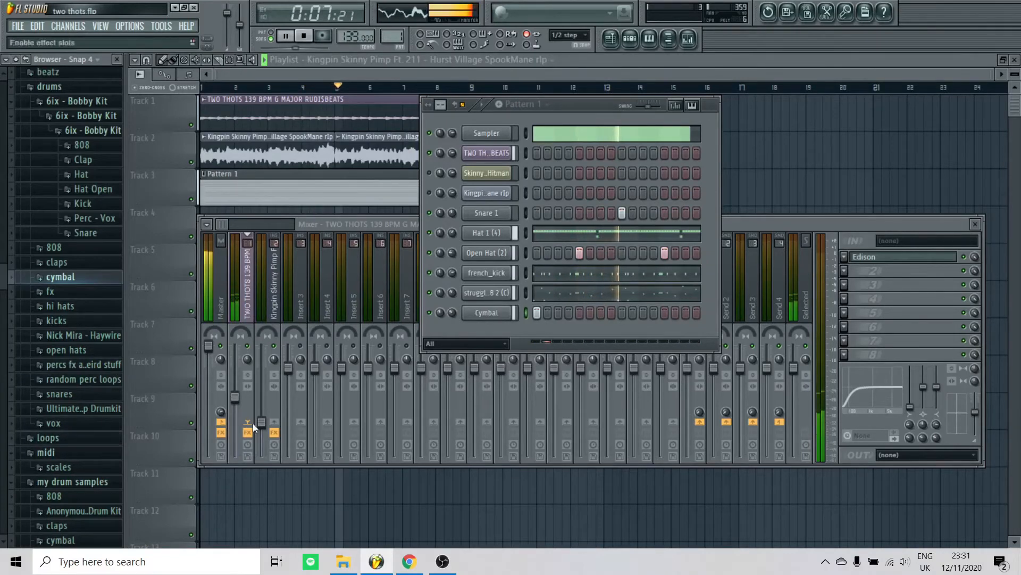
{"action": "left_click", "coordinate": [458, 259]}
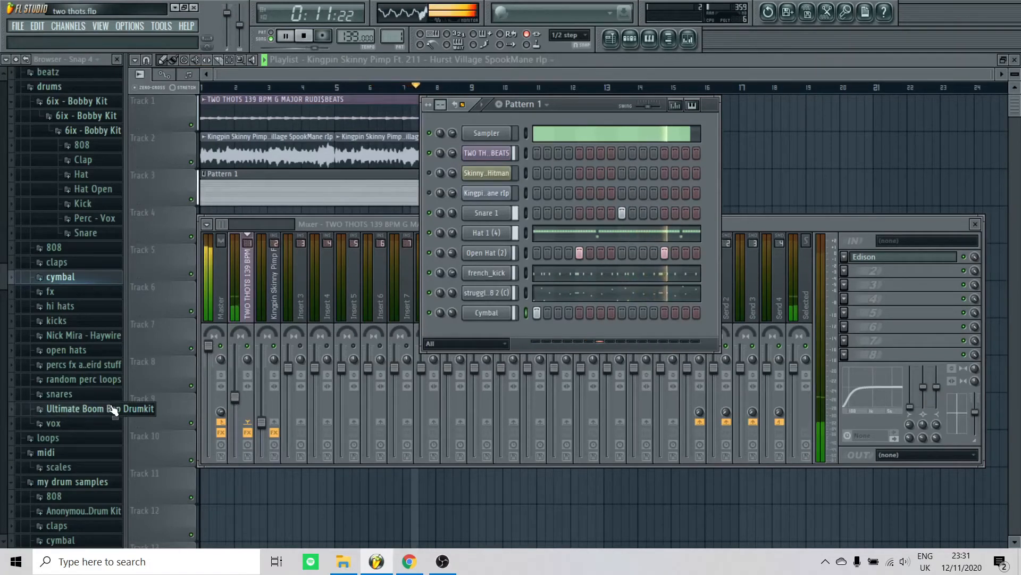
{"action": "key", "text": "space"}
- Expand the snares folder of the Undefeated drum kit under my drum samples
{"action": "scroll", "coordinate": [6, 331], "scroll_direction": "down", "scroll_amount": 2}
{"action": "left_click_drag", "start_coordinate": [6, 331], "coordinate": [10, 393]}
{"action": "scroll", "coordinate": [117, 459], "scroll_direction": "down", "scroll_amount": 6}
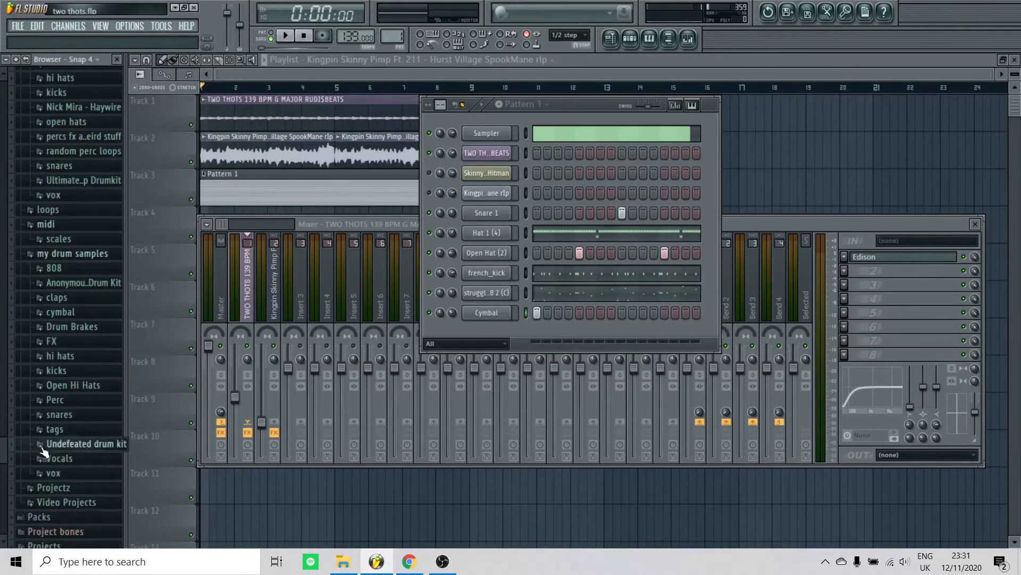
{"action": "left_click", "coordinate": [80, 350]}
{"action": "scroll", "coordinate": [75, 428], "scroll_direction": "down", "scroll_amount": 3}
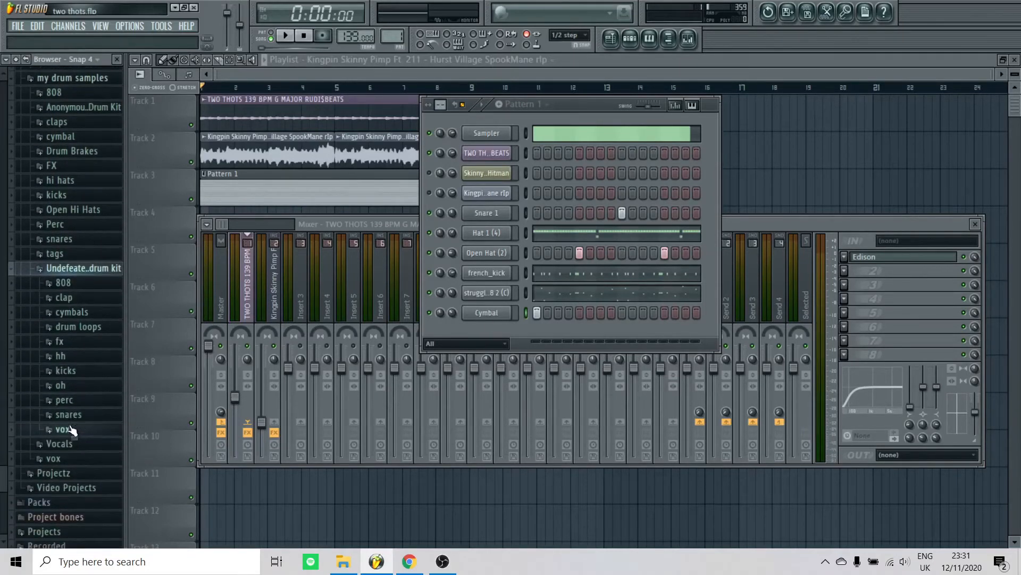
{"action": "left_click", "coordinate": [69, 411]}
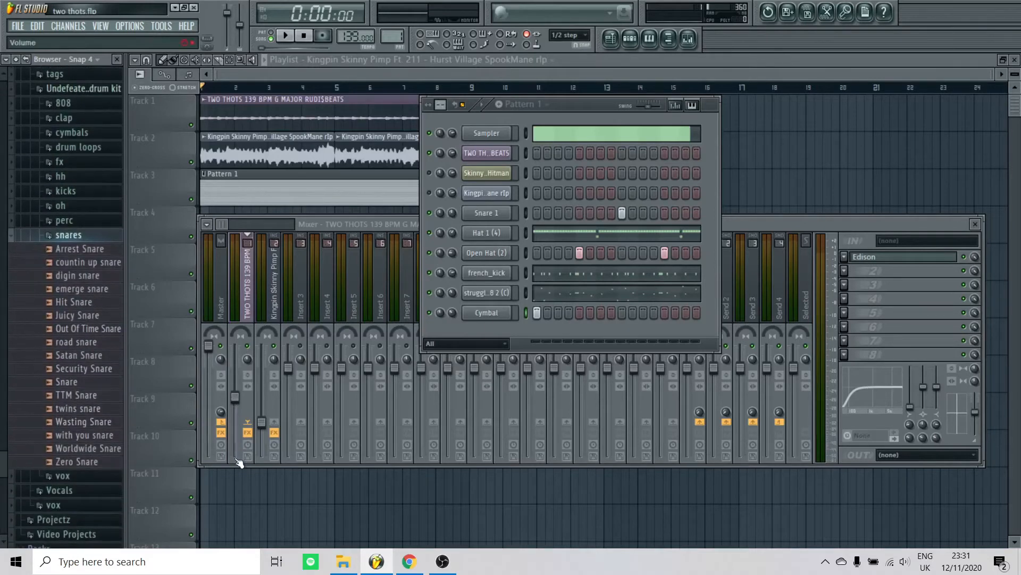
- Audition the snare samples in the Undefeated drum kit and add Satan Snare as a new channel below Cymbal
{"action": "left_click", "coordinate": [89, 460]}
{"action": "left_click", "coordinate": [83, 450]}
{"action": "left_click", "coordinate": [81, 440]}
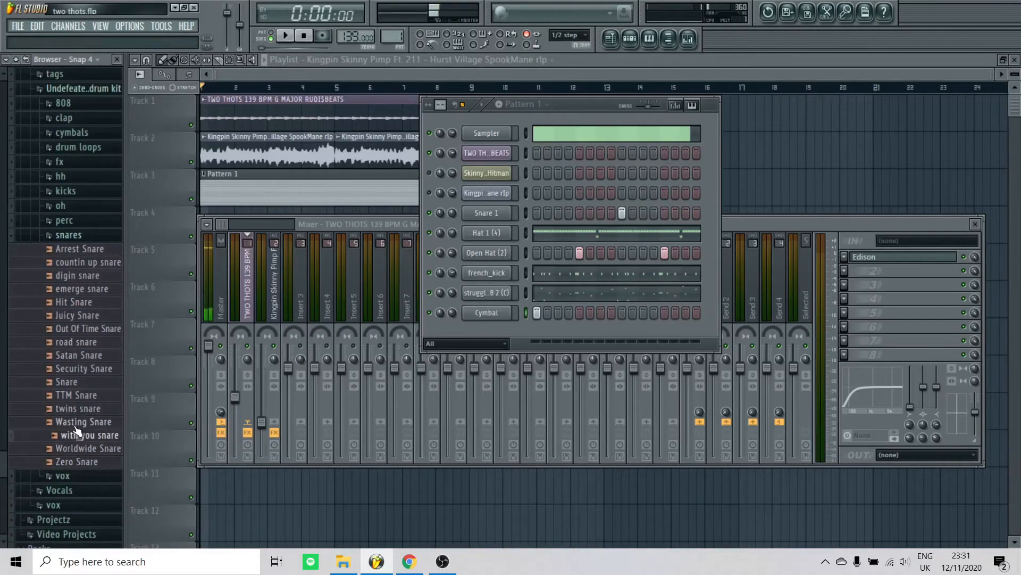
{"action": "left_click", "coordinate": [77, 422]}
{"action": "left_click", "coordinate": [77, 415]}
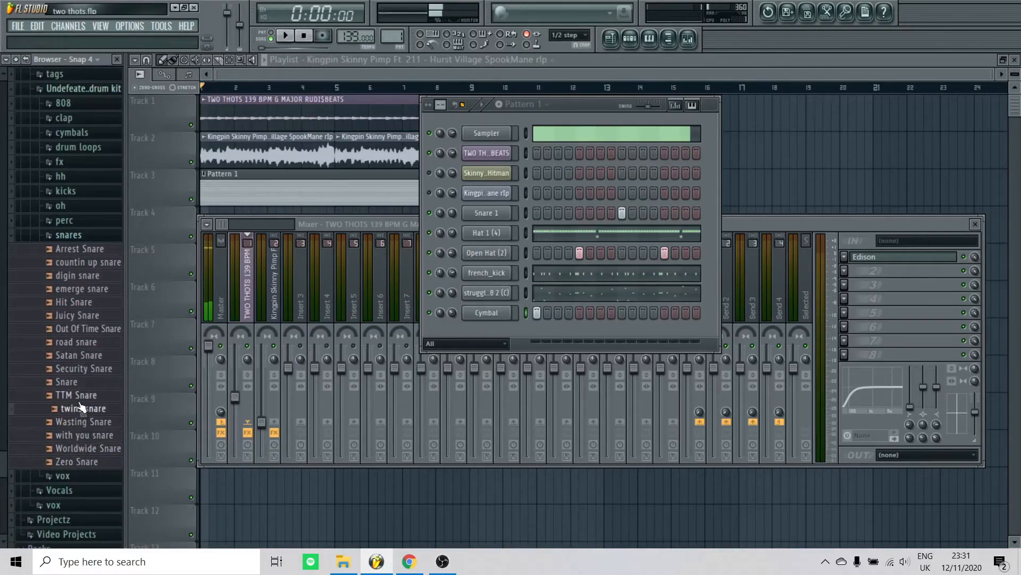
{"action": "left_click", "coordinate": [80, 394]}
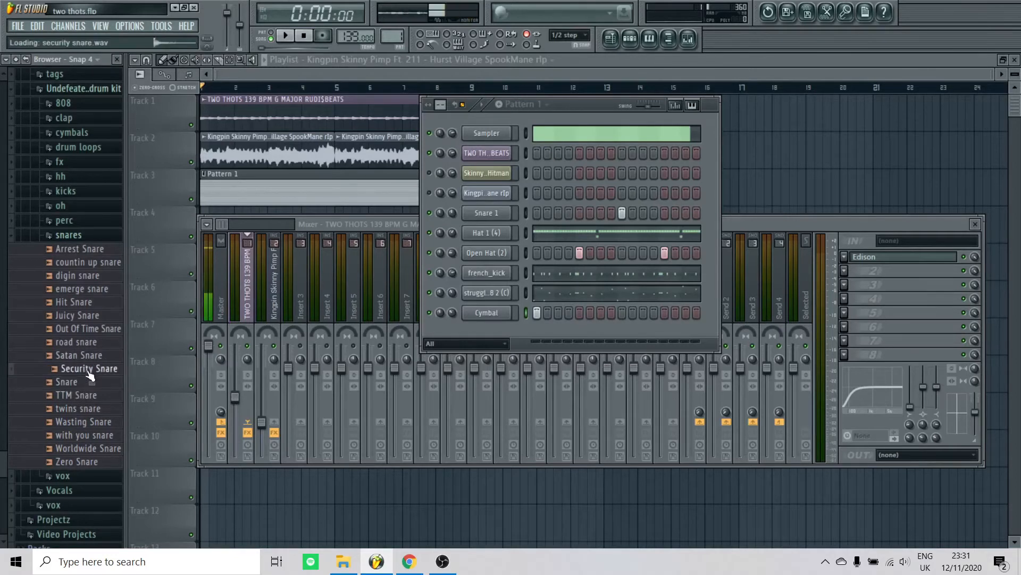
{"action": "left_click", "coordinate": [77, 354]}
{"action": "left_click_drag", "start_coordinate": [550, 390], "coordinate": [487, 331]}
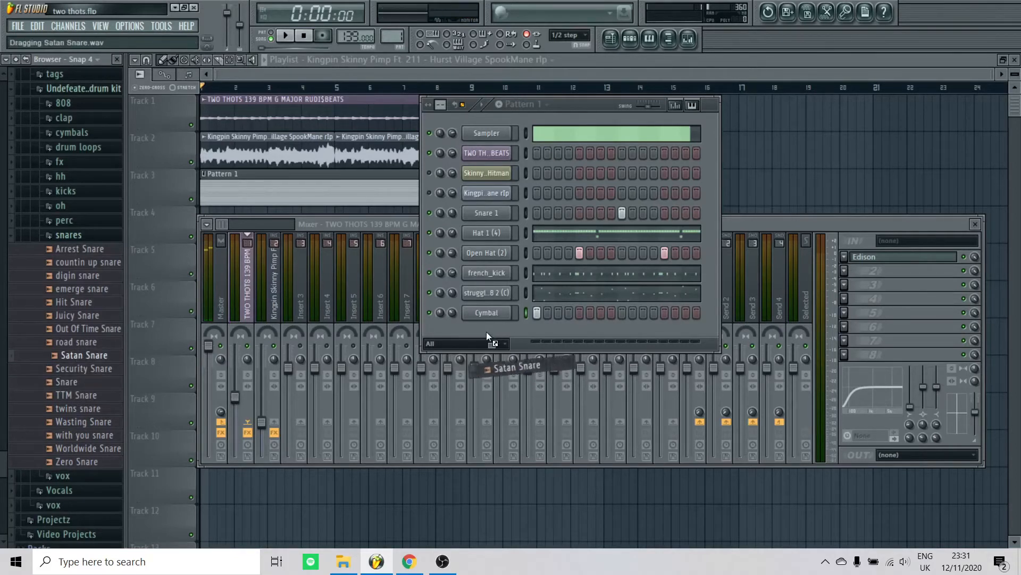
- Play the pattern and open the Satan Snare channel's piano roll around bar 4
{"action": "key", "text": "space"}
{"action": "right_click", "coordinate": [498, 333]}
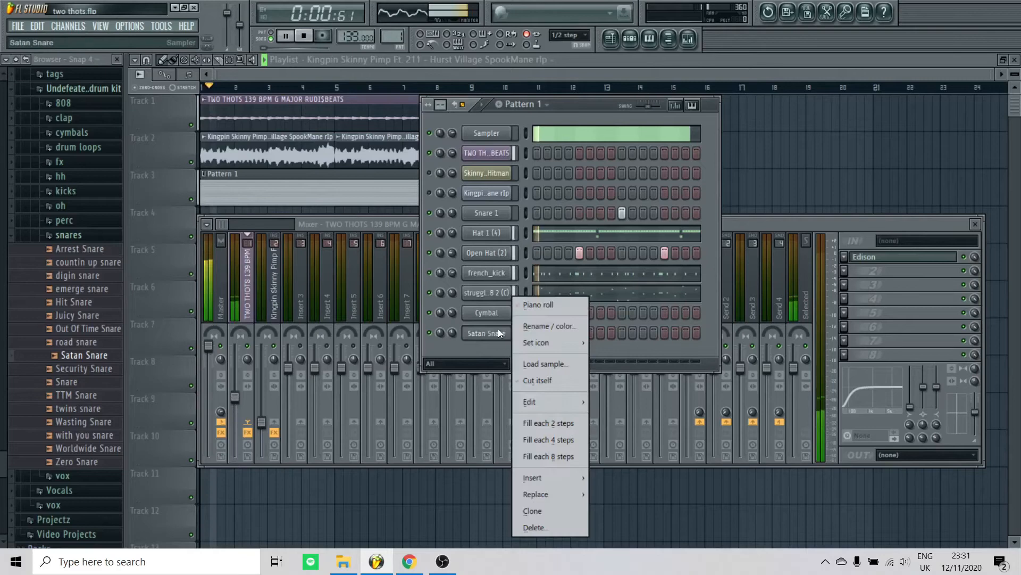
{"action": "left_click", "coordinate": [530, 305]}
{"action": "scroll", "coordinate": [332, 339], "scroll_direction": "up", "scroll_amount": 5}
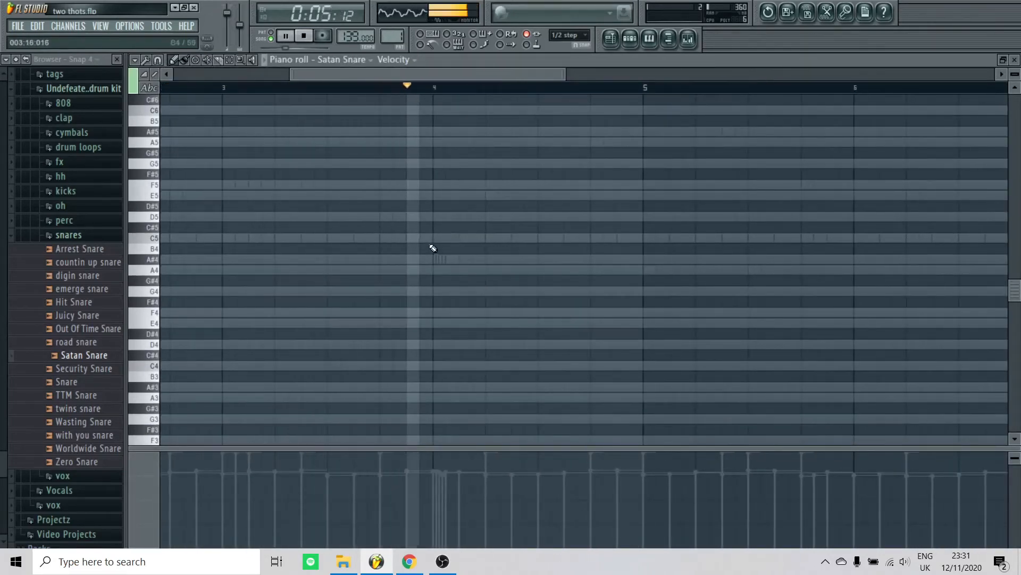
{"action": "key", "text": "space"}
{"action": "left_click", "coordinate": [459, 245]}
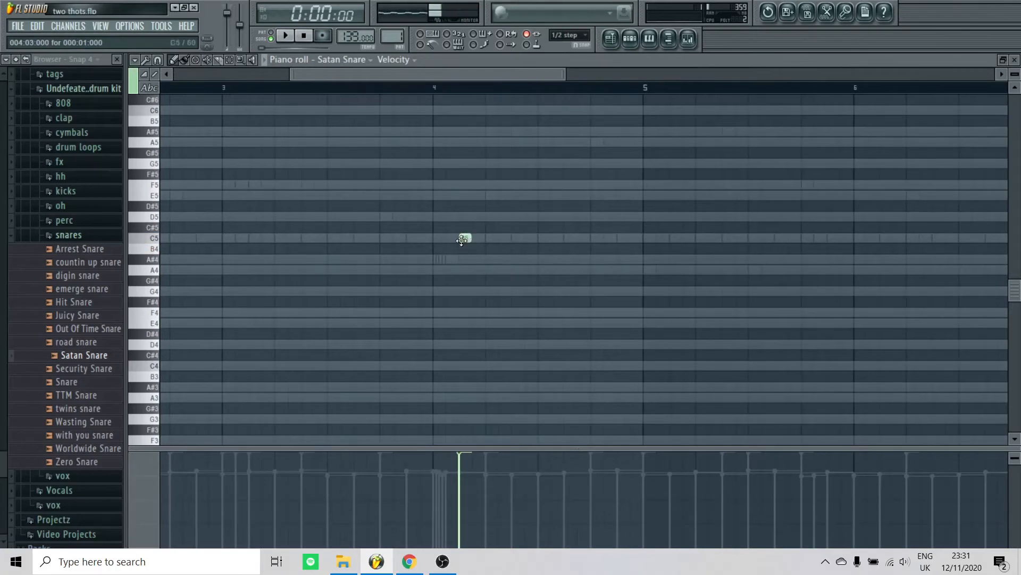
{"action": "scroll", "coordinate": [551, 274], "scroll_direction": "up", "scroll_amount": 3}
{"action": "left_click", "coordinate": [234, 100]}
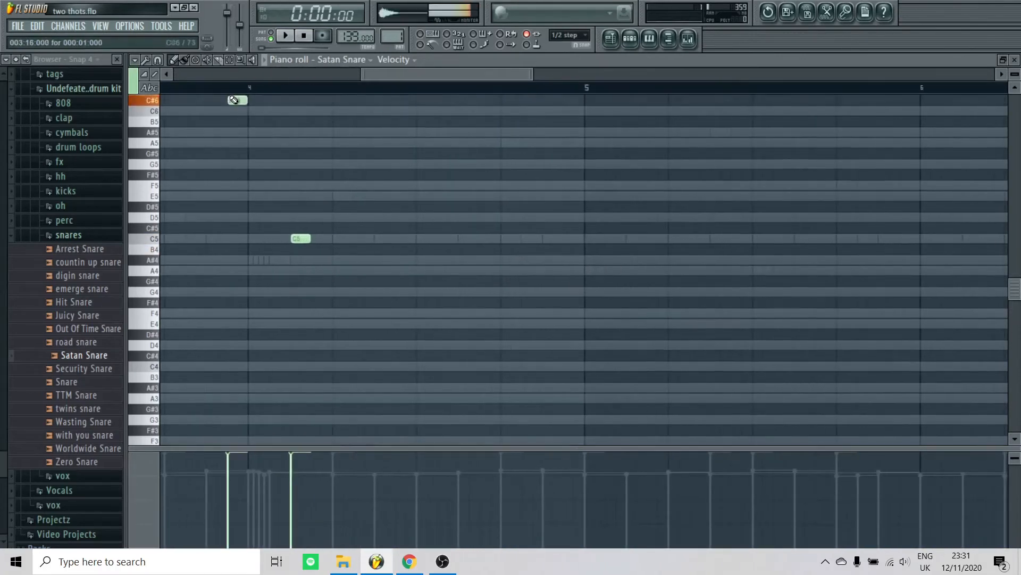
{"action": "scroll", "coordinate": [235, 100], "scroll_direction": "up", "scroll_amount": 1}
{"action": "right_click", "coordinate": [237, 103]}
{"action": "key", "text": "space"}
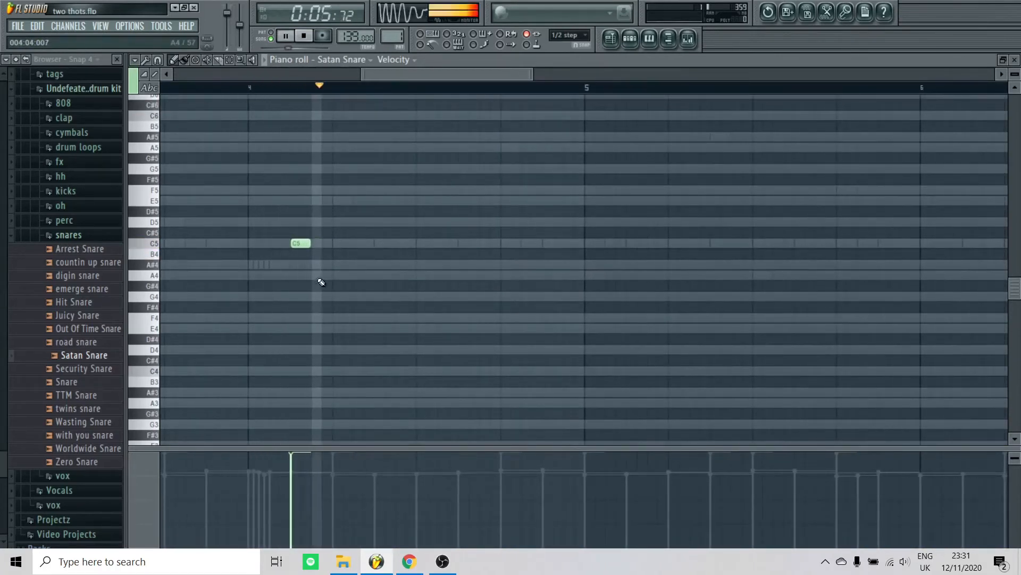
{"action": "scroll", "coordinate": [321, 282], "scroll_direction": "down", "scroll_amount": 2}
{"action": "right_click", "coordinate": [276, 243]}
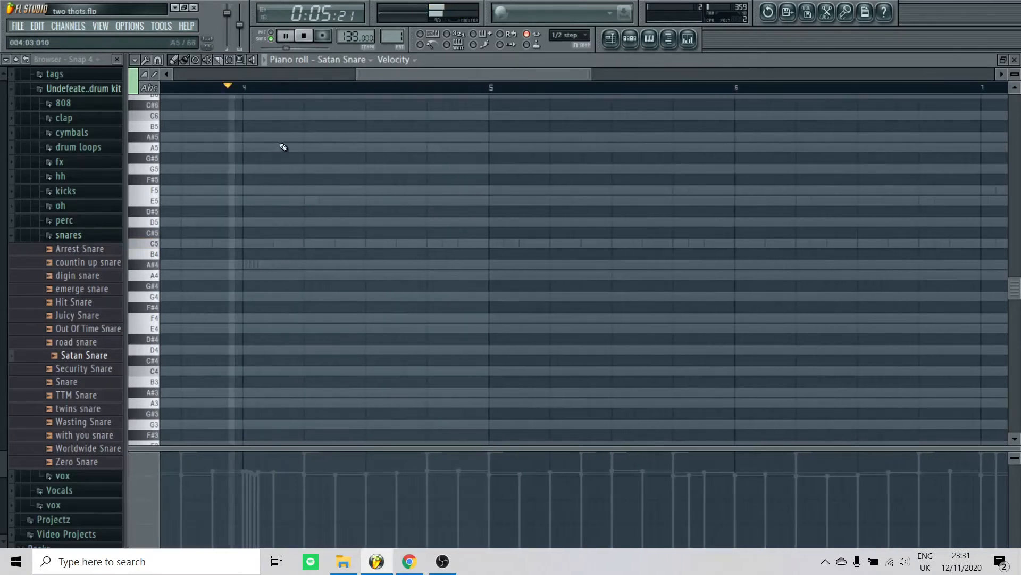
{"action": "key", "text": "space"}
{"action": "key", "text": "space"}
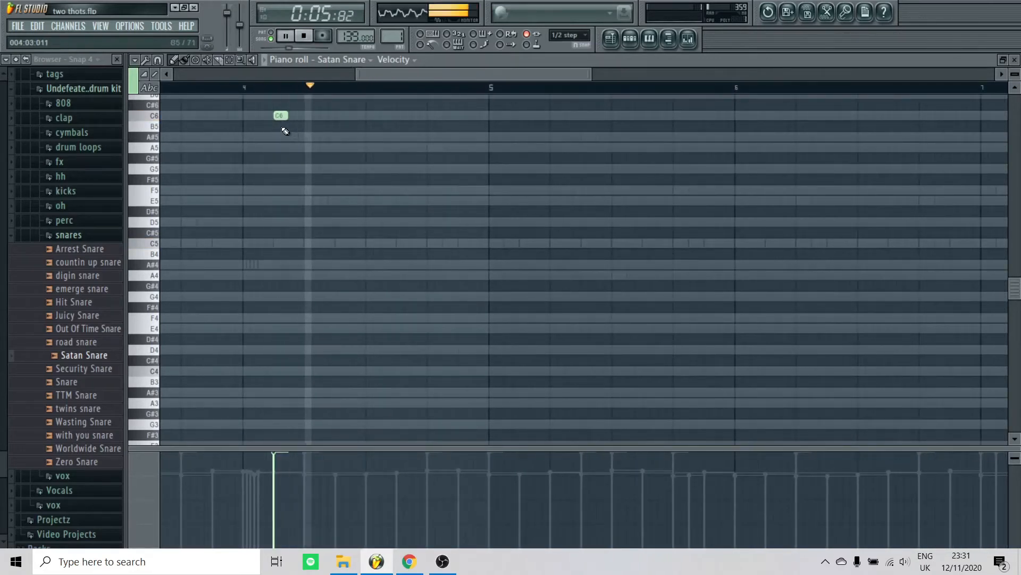
{"action": "key", "text": "space"}
{"action": "right_click", "coordinate": [279, 116]}
- Place one-step C5 Satan Snare hits on steps 11, 13, 14 and 15 of bar 4
{"action": "scroll", "coordinate": [453, 209], "scroll_direction": "up", "scroll_amount": 2}
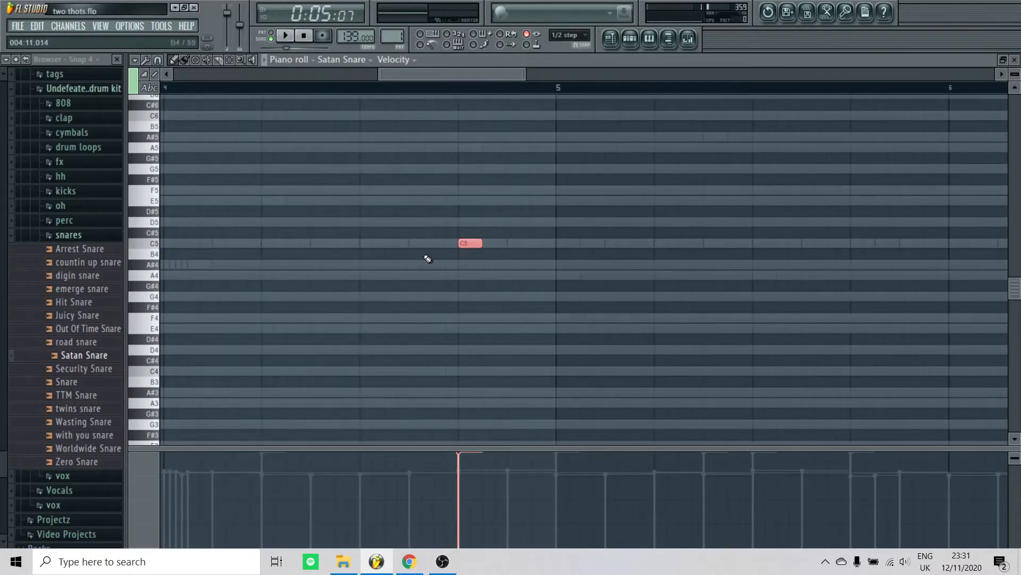
{"action": "left_click", "coordinate": [336, 92]}
{"action": "key", "text": "space"}
{"action": "left_click", "coordinate": [455, 297], "text": "ctrl"}
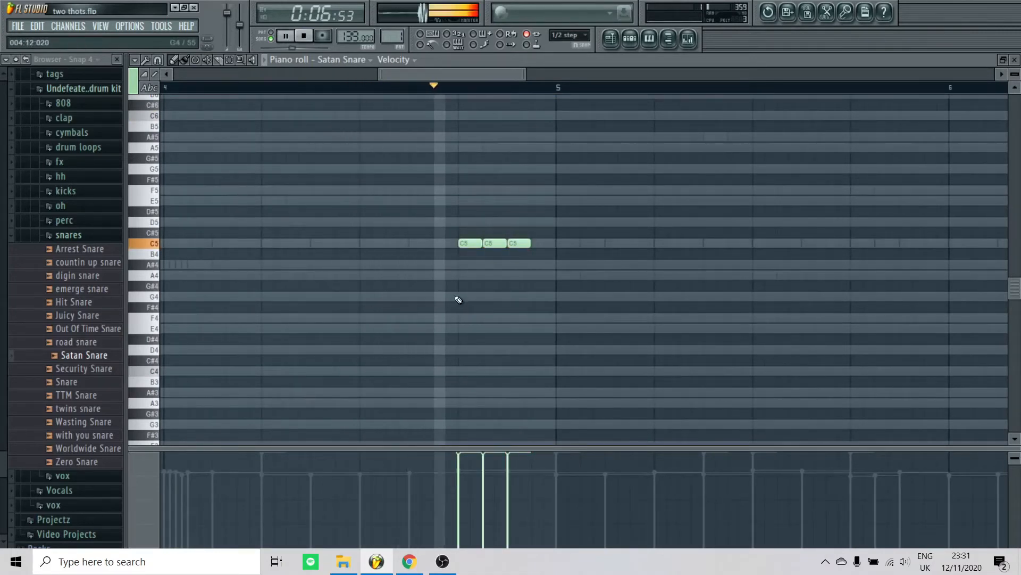
{"action": "key", "text": "space"}
{"action": "left_click", "coordinate": [414, 248]}
- Play back bar 4 to check the Satan Snare hits against the rest of the pattern
{"action": "key", "text": "space"}
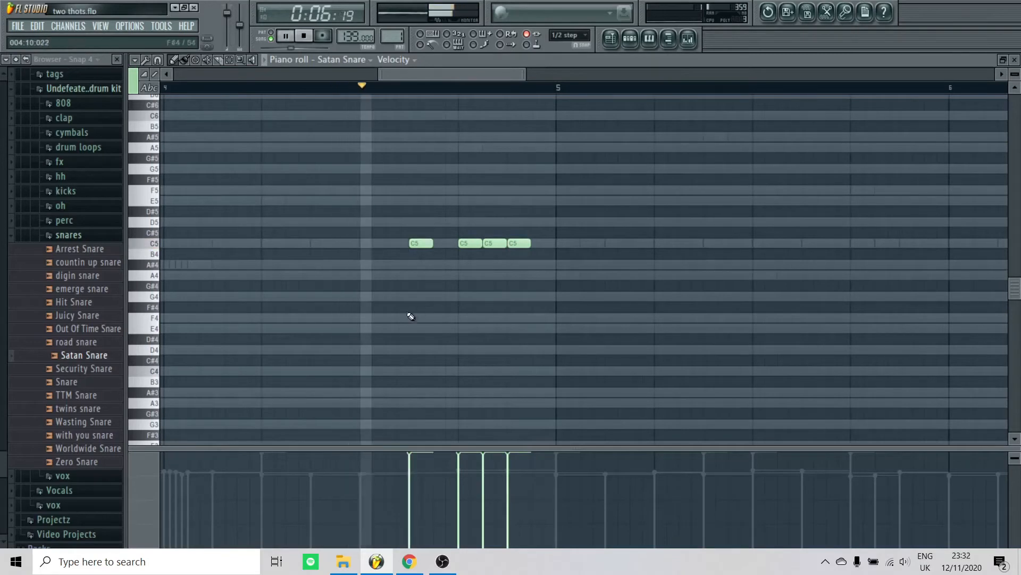
{"action": "scroll", "coordinate": [410, 315], "scroll_direction": "down", "scroll_amount": 2}
{"action": "key", "text": "space"}
{"action": "left_click", "coordinate": [252, 94]}
{"action": "key", "text": "space"}
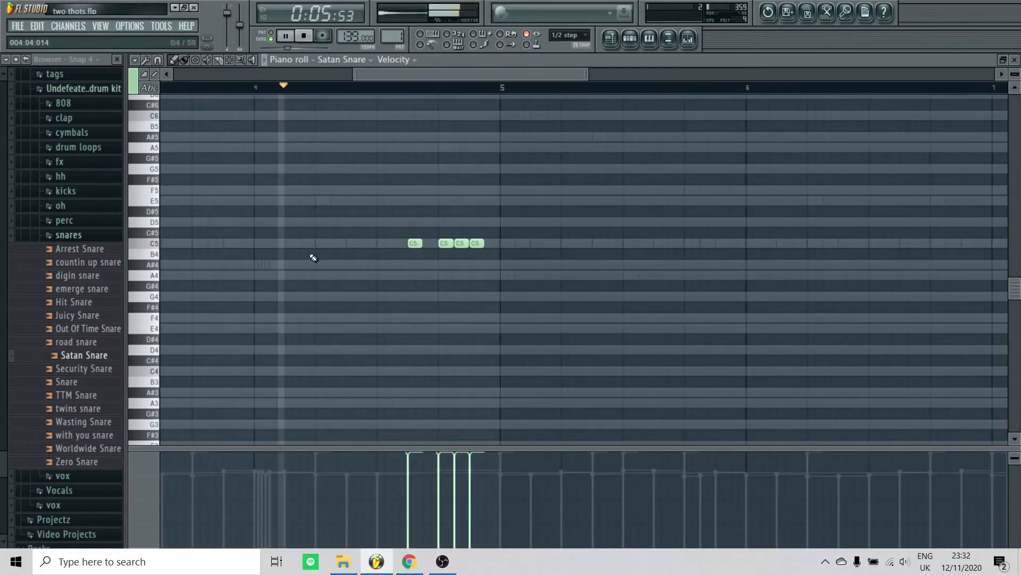
{"action": "scroll", "coordinate": [323, 281], "scroll_direction": "down", "scroll_amount": 3}
{"action": "scroll", "coordinate": [373, 287], "scroll_direction": "up", "scroll_amount": 3}
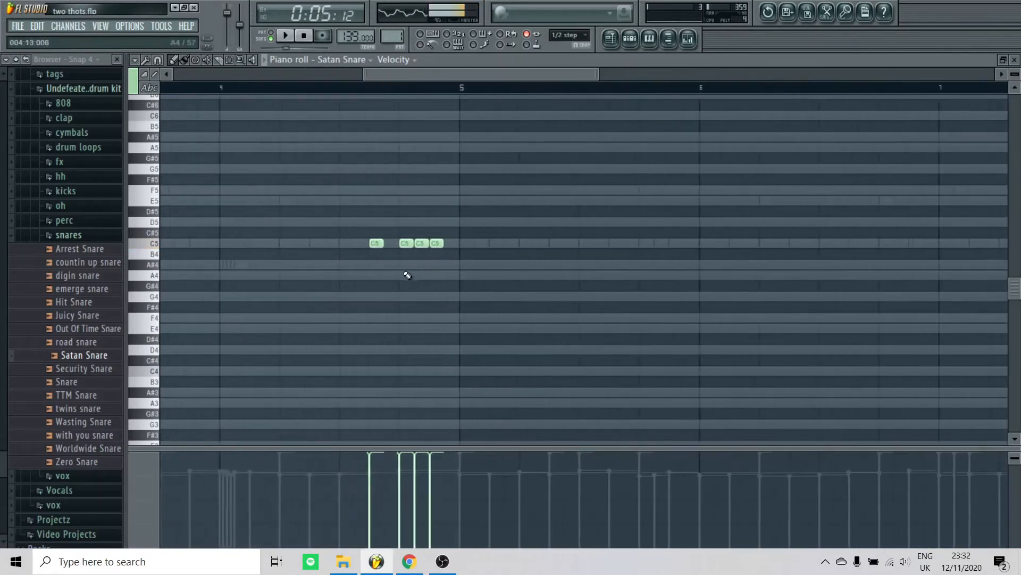
- Chop the Satan Snare note on step 13 of bar 4 into four short notes and play back the roll
{"action": "left_click_drag", "start_coordinate": [412, 230], "coordinate": [428, 290]}
{"action": "key", "text": "alt+u"}
{"action": "key", "text": "space"}
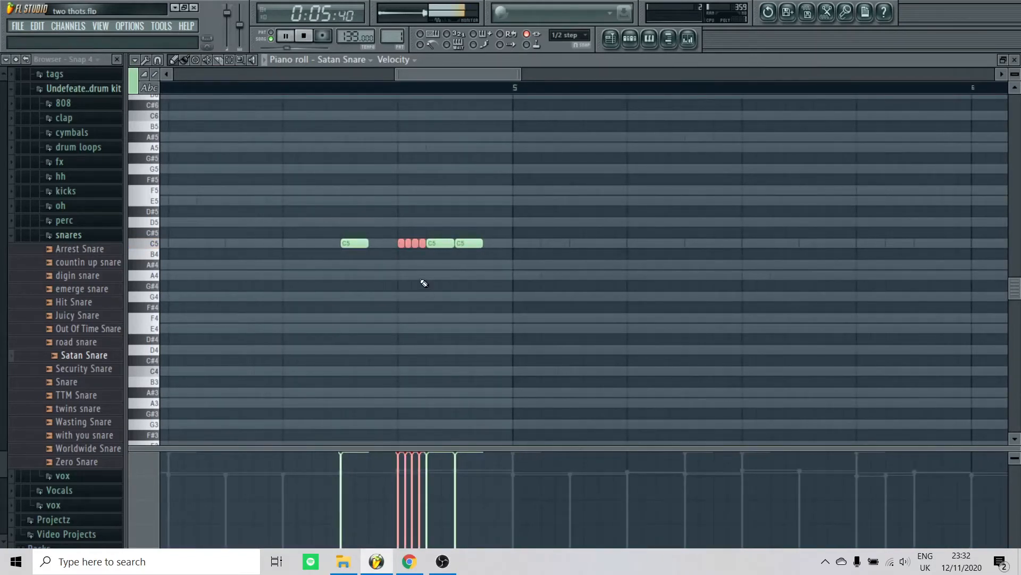
{"action": "key", "text": "space"}
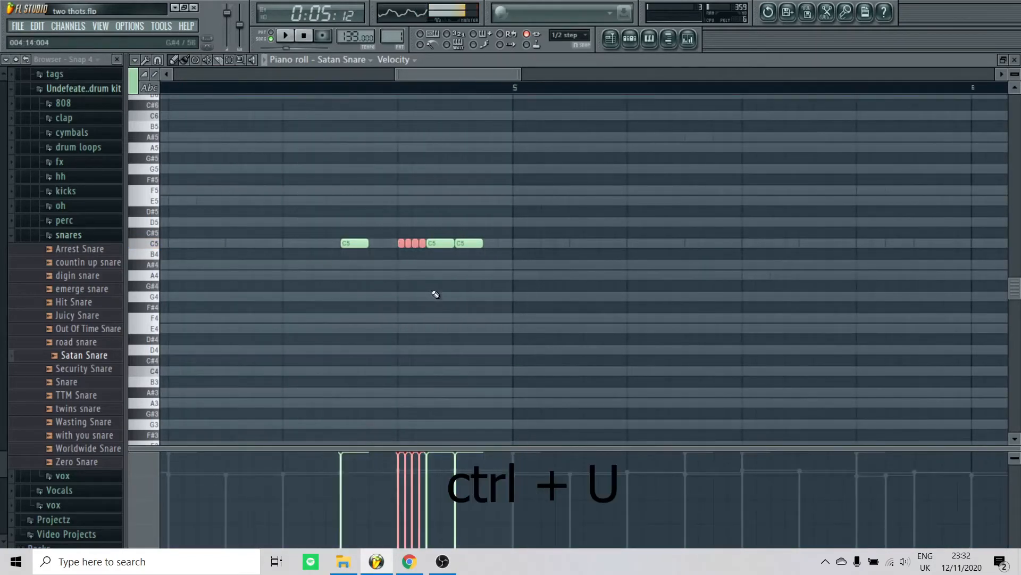
{"action": "key", "text": "space"}
{"action": "scroll", "coordinate": [434, 294], "scroll_direction": "down", "scroll_amount": 3}
{"action": "left_click", "coordinate": [444, 297], "text": "ctrl"}
{"action": "scroll", "coordinate": [409, 304], "scroll_direction": "up", "scroll_amount": 2}
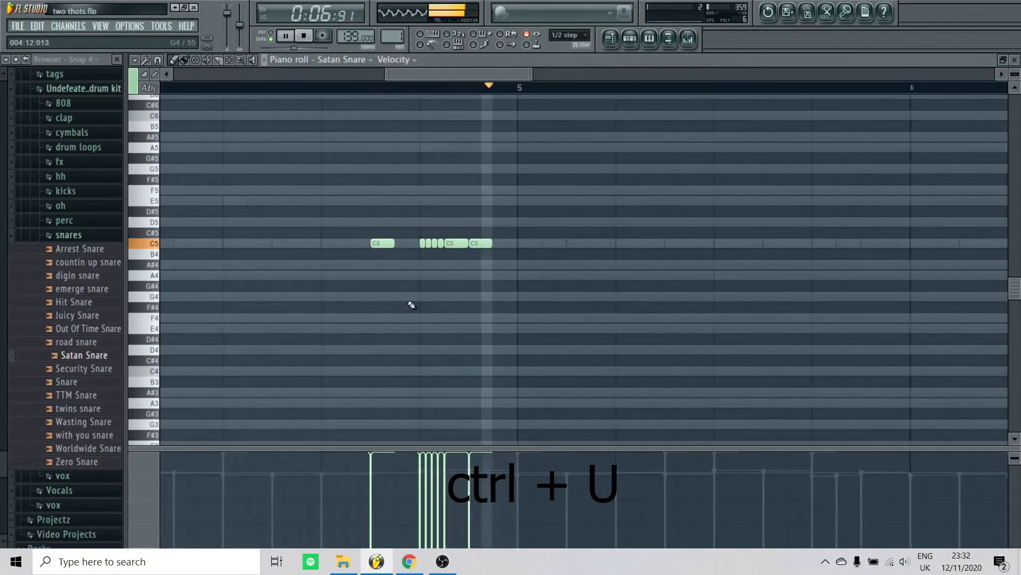
{"action": "key", "text": "space"}
{"action": "scroll", "coordinate": [435, 277], "scroll_direction": "up", "scroll_amount": 2}
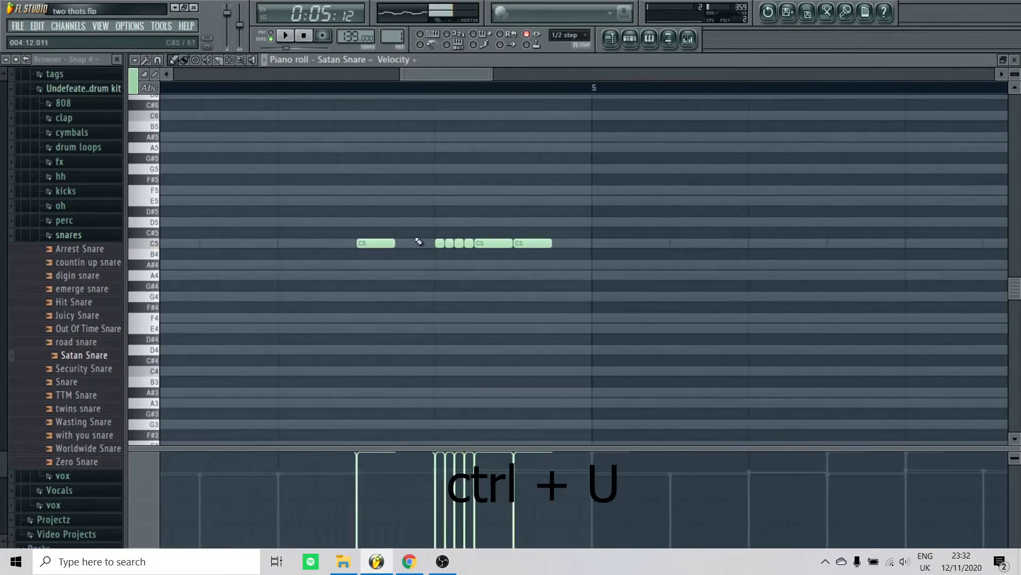
{"action": "scroll", "coordinate": [456, 253], "scroll_direction": "up", "scroll_amount": 1}
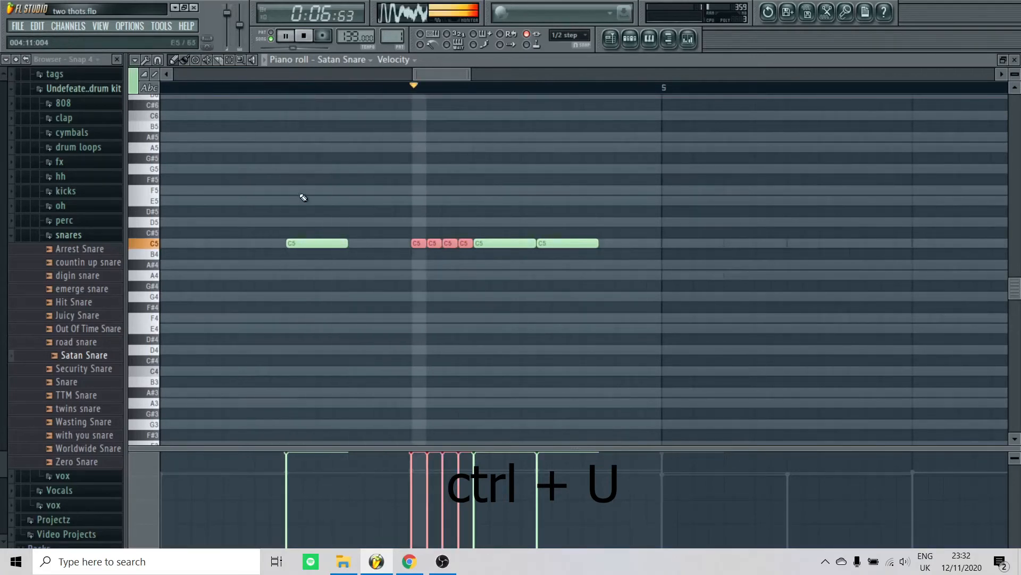
- Duplicate all the Satan Snare notes from the end of bar 4 to the same steps at the end of bar 8
{"action": "left_click", "coordinate": [403, 299]}
{"action": "scroll", "coordinate": [449, 226], "scroll_direction": "down", "scroll_amount": 6}
{"action": "key", "text": "ctrl+a"}
{"action": "scroll", "coordinate": [308, 283], "scroll_direction": "down", "scroll_amount": 8}
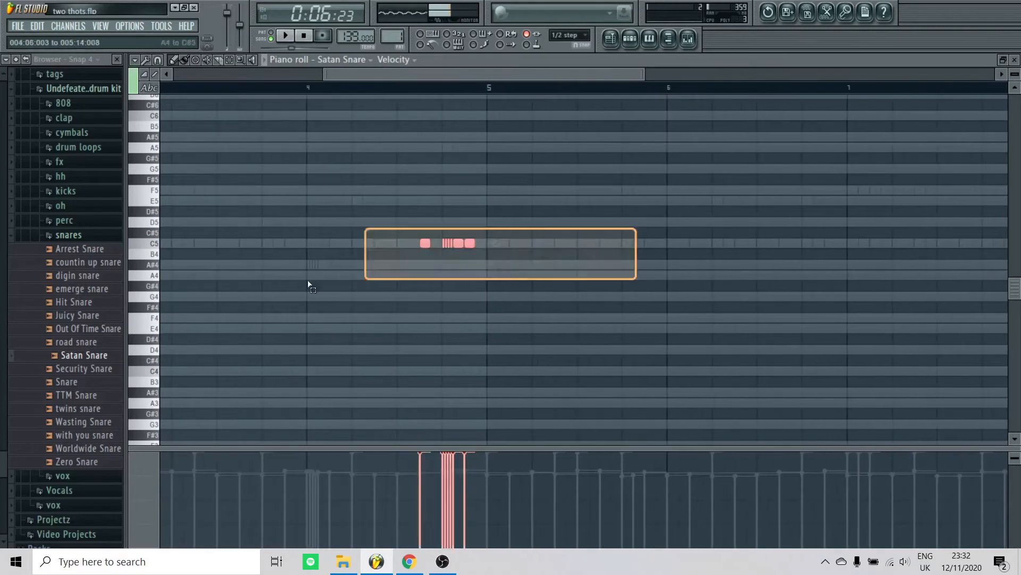
{"action": "left_click_drag", "start_coordinate": [423, 248], "coordinate": [719, 249]}
{"action": "scroll", "coordinate": [728, 252], "scroll_direction": "up", "scroll_amount": 4}
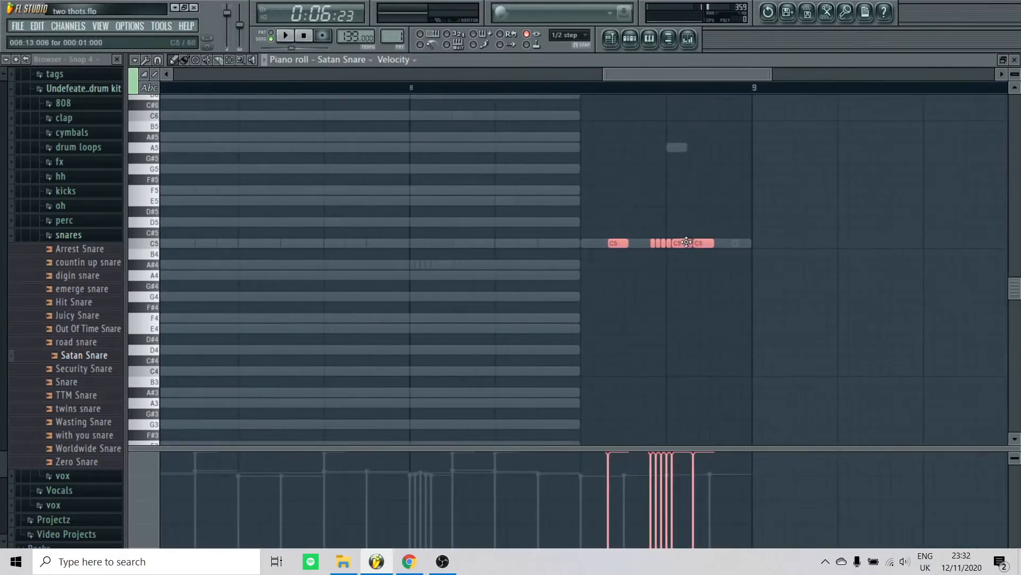
{"action": "scroll", "coordinate": [605, 308], "scroll_direction": "down", "scroll_amount": 4}
{"action": "left_click", "coordinate": [941, 105]}
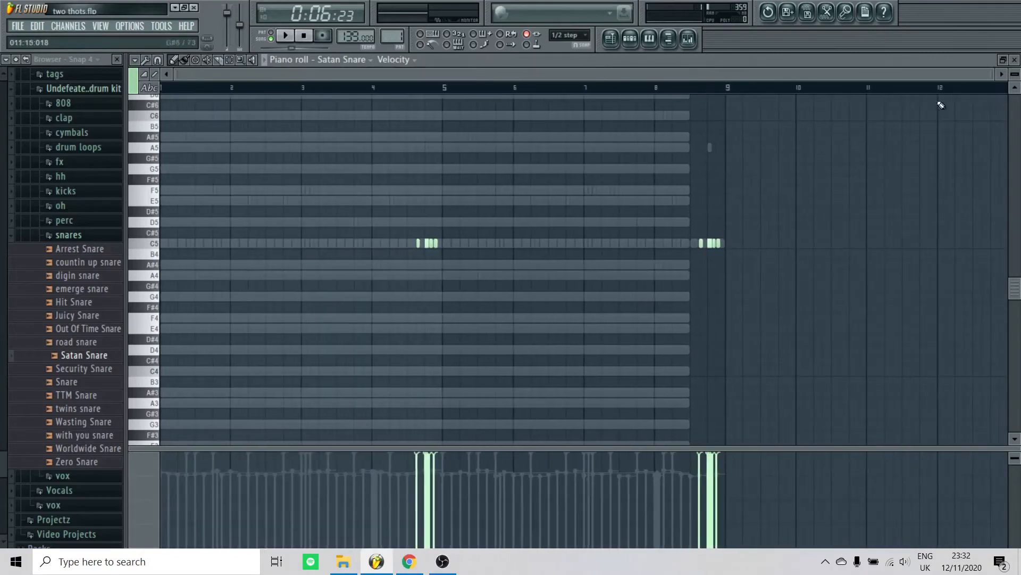
- Close the piano roll and play back the whole pattern with the snare rolls
{"action": "left_click", "coordinate": [1014, 60]}
{"action": "key", "text": "space"}
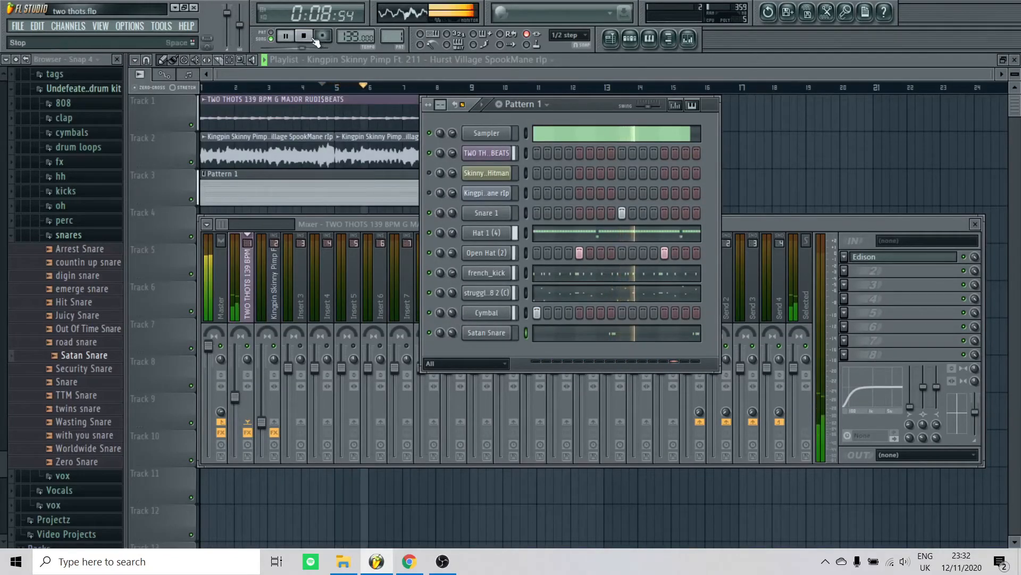
{"action": "key", "text": "space"}
{"action": "key", "text": "space"}
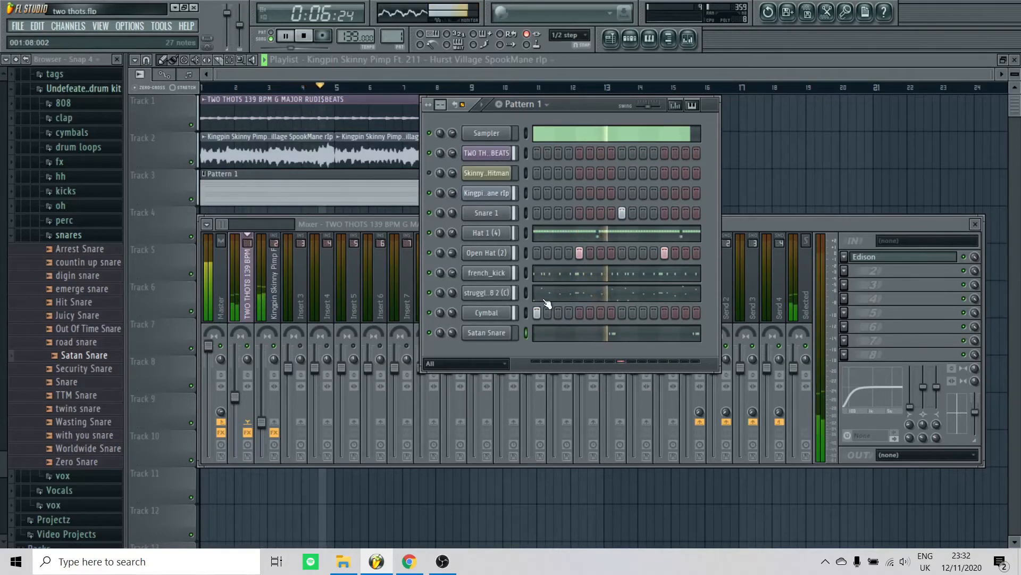
{"action": "key", "text": "space"}
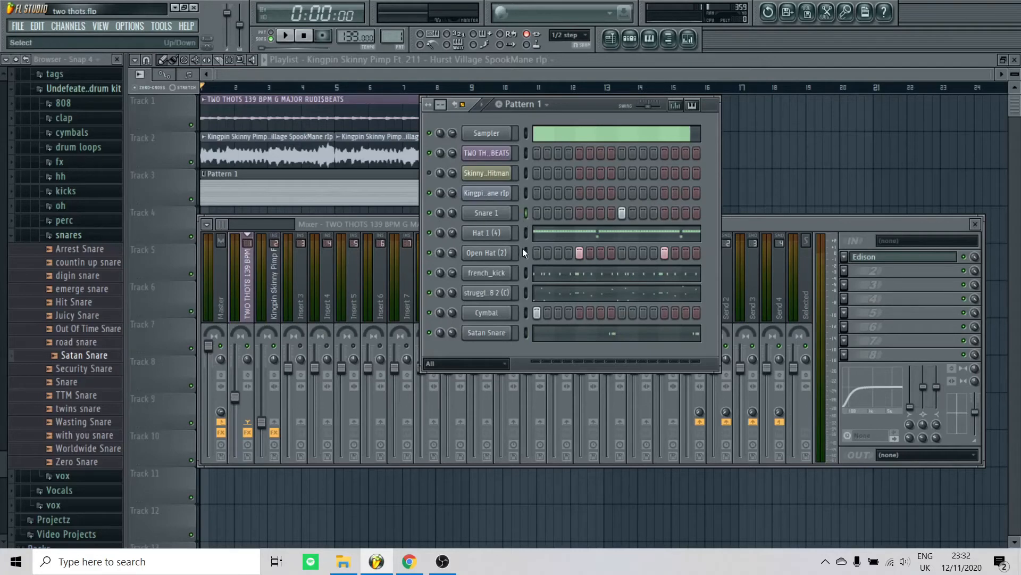
- Route the channels from Snare 1 through Satan Snare to consecutive mixer tracks starting at Insert 3
{"action": "left_click_drag", "start_coordinate": [525, 239], "coordinate": [522, 333]}
{"action": "left_click", "coordinate": [302, 309]}
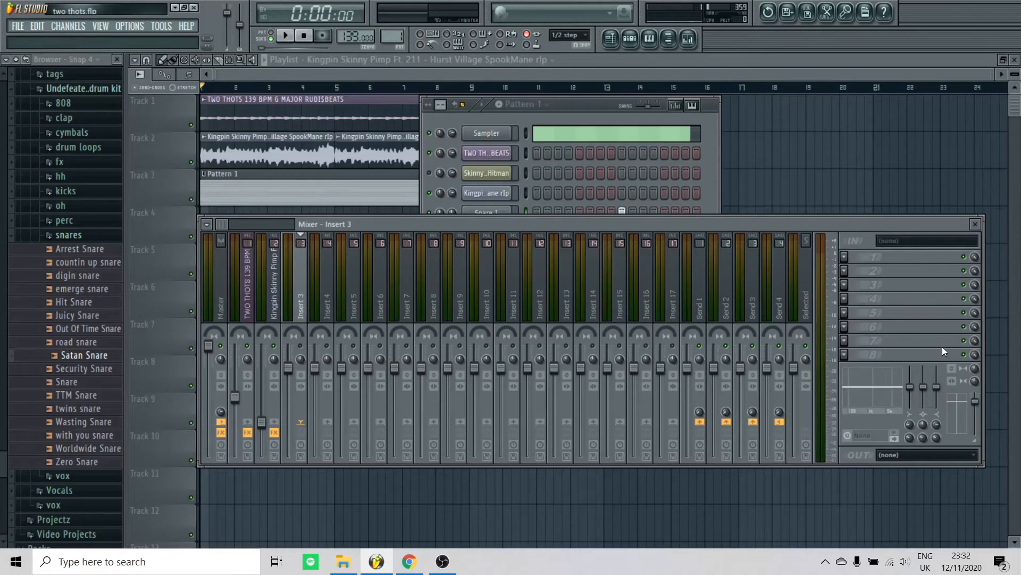
{"action": "key", "text": "ctrl+l"}
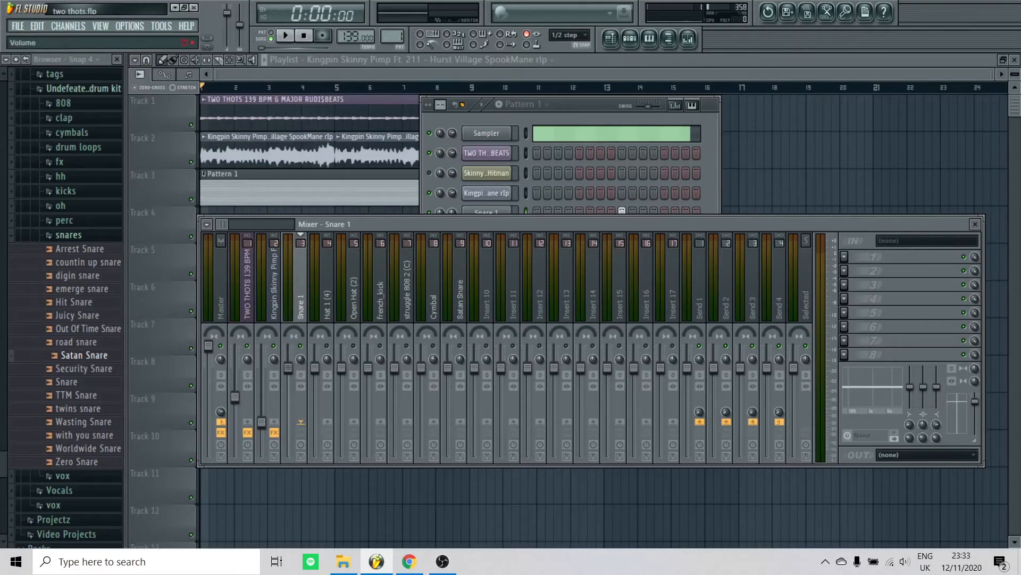
- Raise the Snare 1 mixer track's volume during playback and cut its low frequencies with the track equalizer
{"action": "key", "text": "space"}
{"action": "left_click_drag", "start_coordinate": [288, 373], "coordinate": [288, 367]}
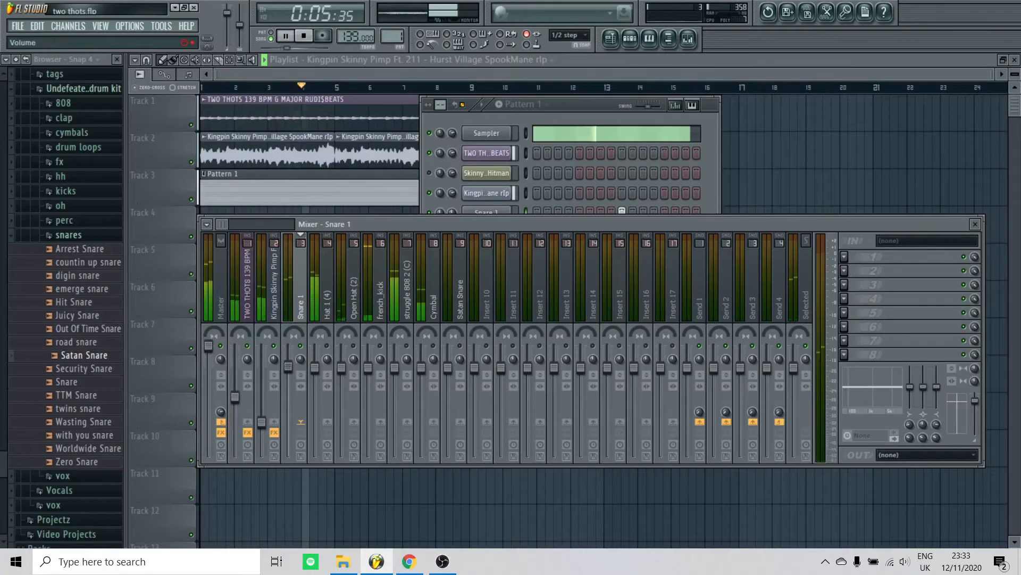
{"action": "left_click_drag", "start_coordinate": [288, 368], "coordinate": [288, 350]}
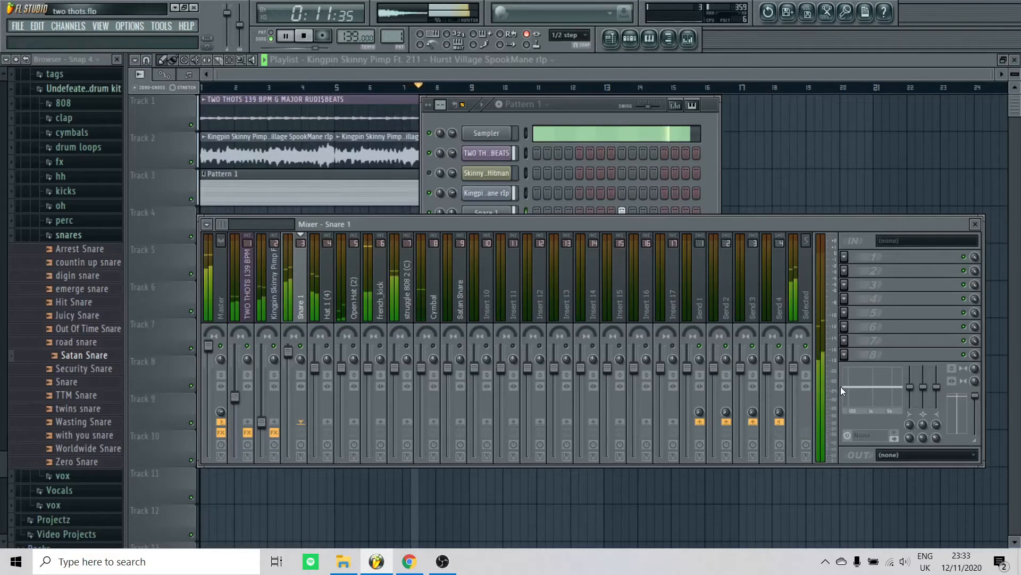
{"action": "left_click_drag", "start_coordinate": [845, 387], "coordinate": [846, 406]}
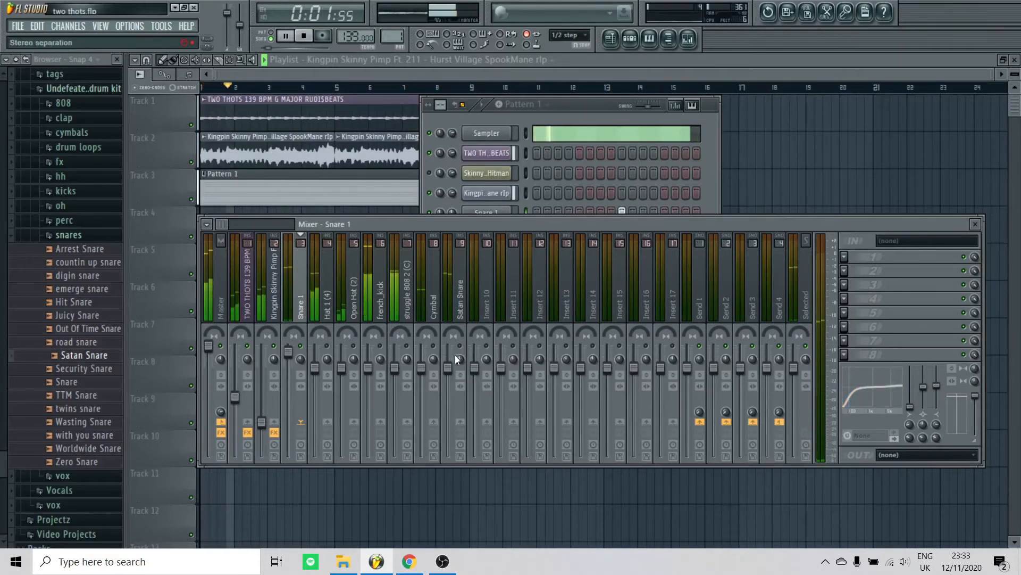
{"action": "scroll", "coordinate": [287, 353], "scroll_direction": "down", "scroll_amount": 2}
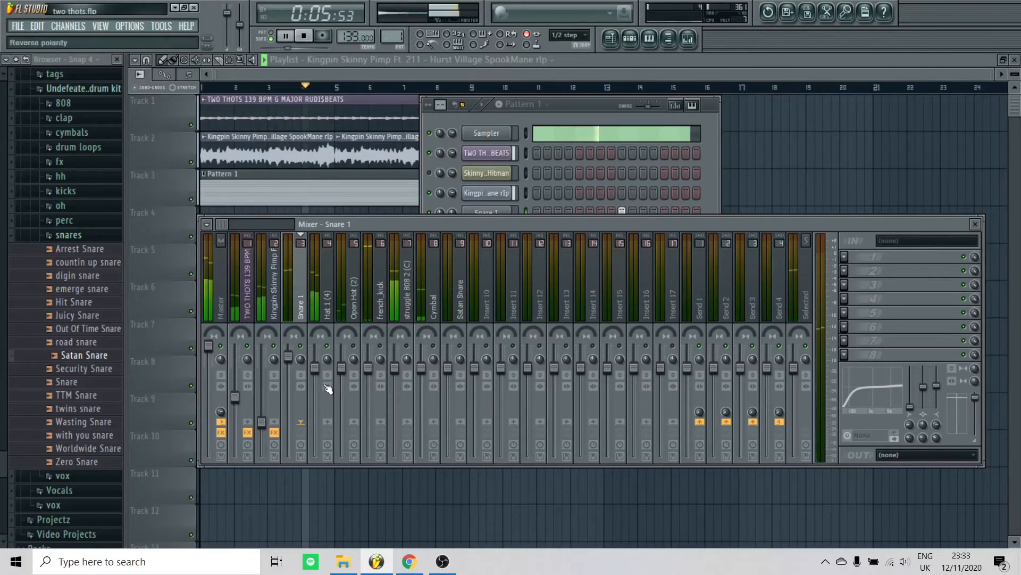
- Lower the mixer volumes of Hat 1 (4) and Open Hat (2), select the french_kick track and stop playback
{"action": "left_click_drag", "start_coordinate": [315, 367], "coordinate": [341, 393]}
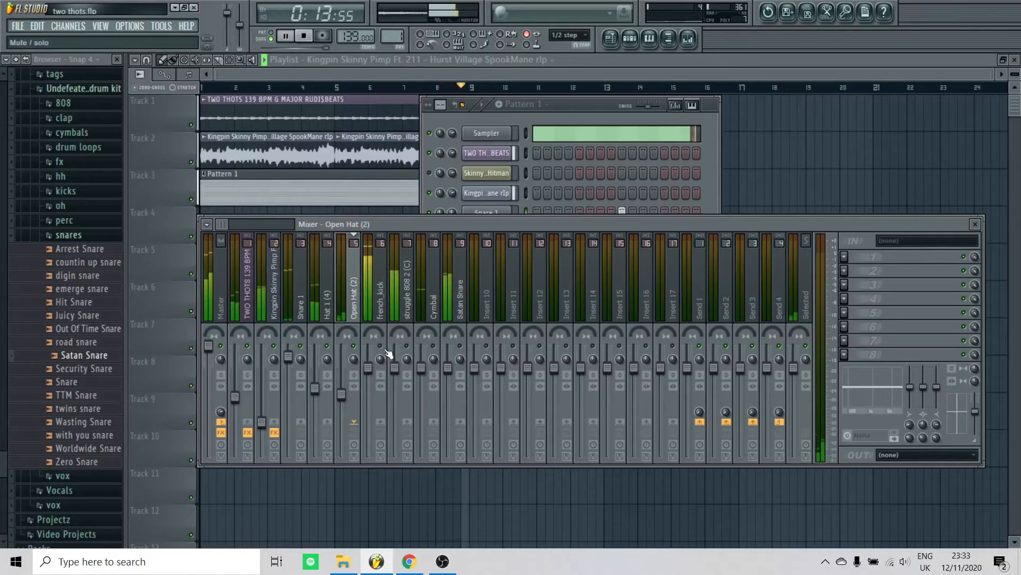
{"action": "left_click", "coordinate": [378, 292]}
{"action": "key", "text": "space"}
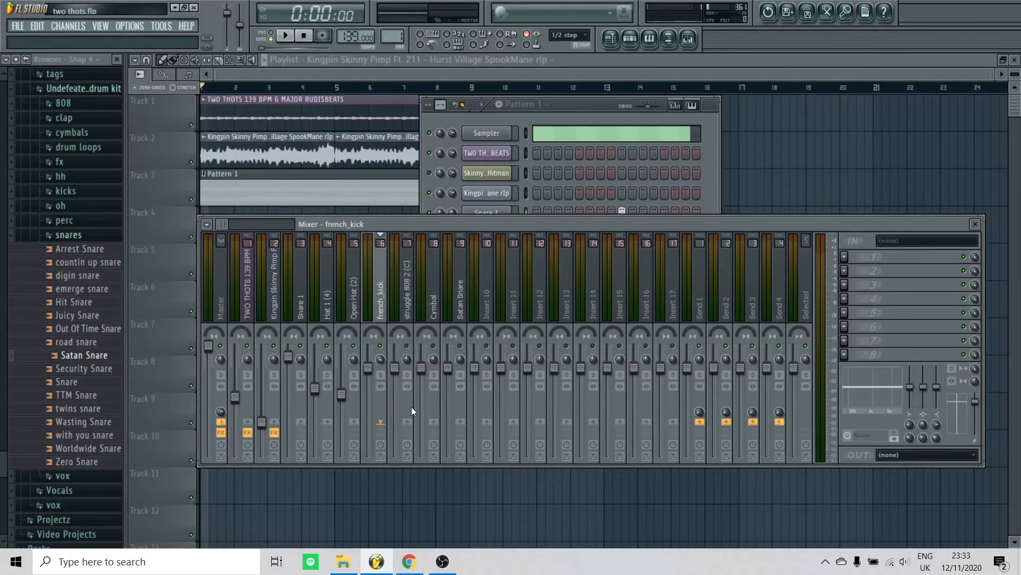
- Lower the mixer volumes of the french_kick and Snare 1 tracks while the beat plays
{"action": "key", "text": "space"}
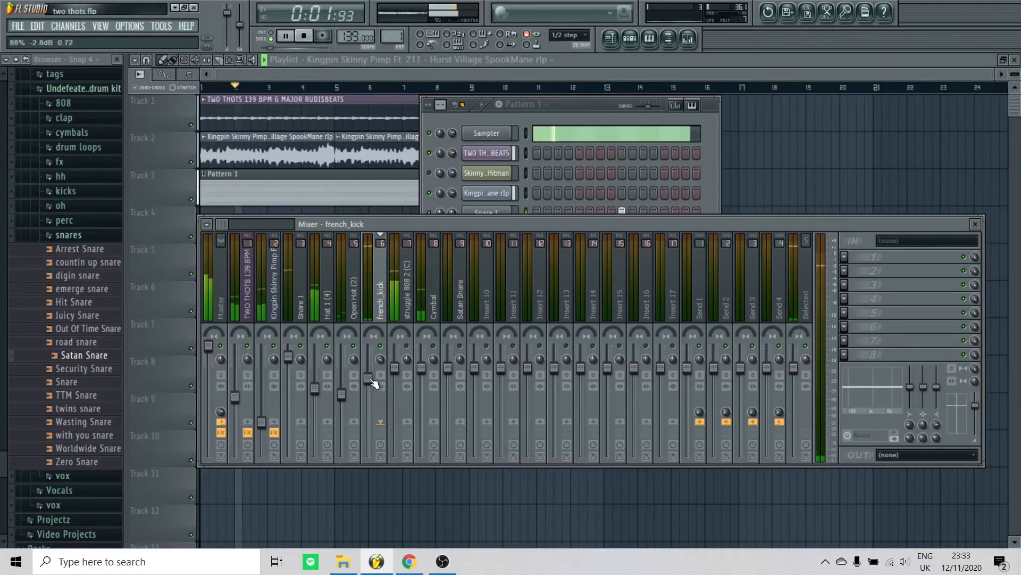
{"action": "left_click_drag", "start_coordinate": [368, 375], "coordinate": [368, 381]}
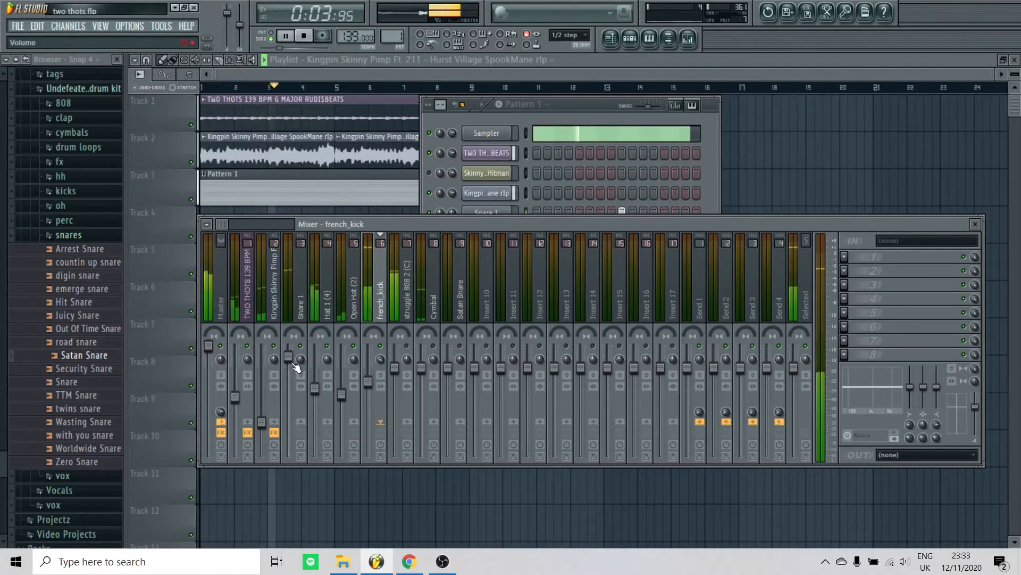
{"action": "left_click_drag", "start_coordinate": [288, 356], "coordinate": [289, 363]}
{"action": "left_click", "coordinate": [369, 381]}
{"action": "left_click_drag", "start_coordinate": [368, 381], "coordinate": [369, 385]}
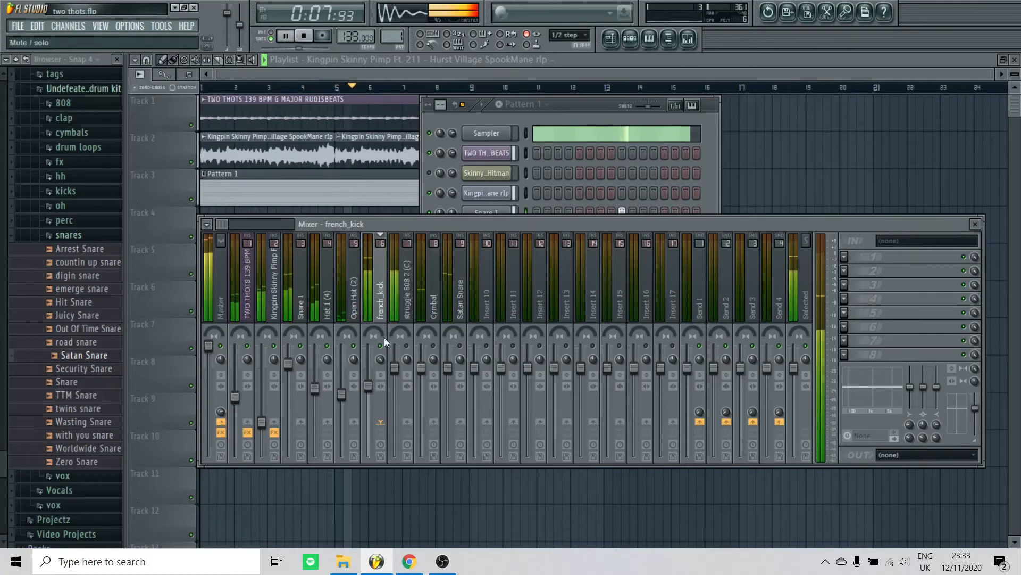
- Select the struggle 808 2 (C) mixer track, play the beat briefly and check the track's stereo separation setting
{"action": "left_click", "coordinate": [400, 316]}
{"action": "key", "text": "space"}
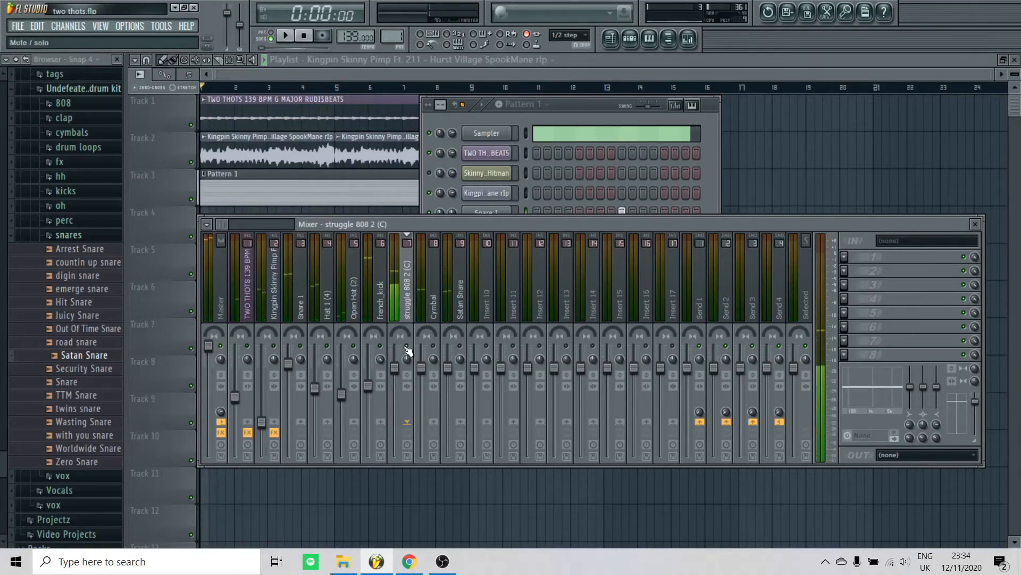
{"action": "key", "text": "space"}
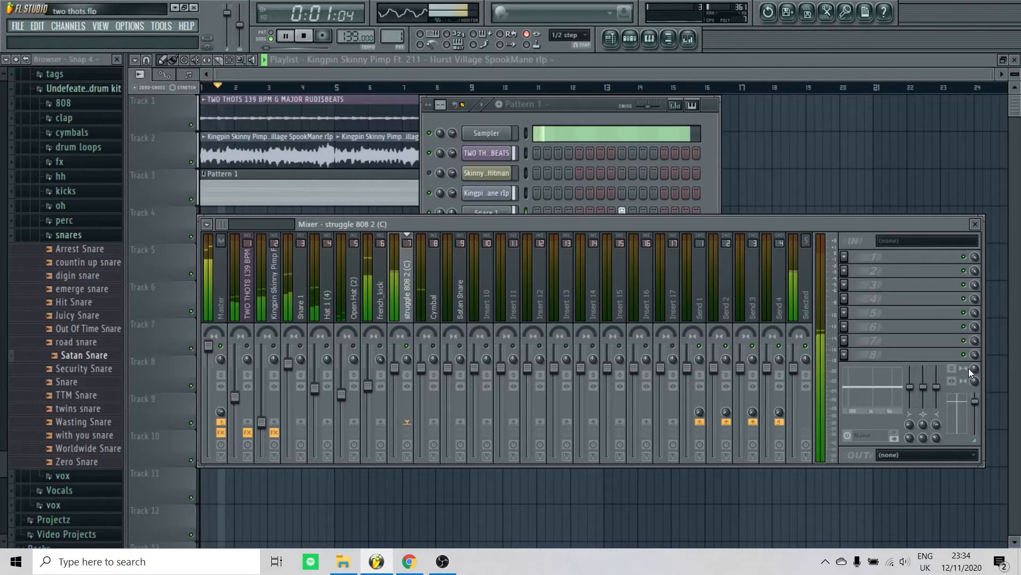
{"action": "key", "text": "space"}
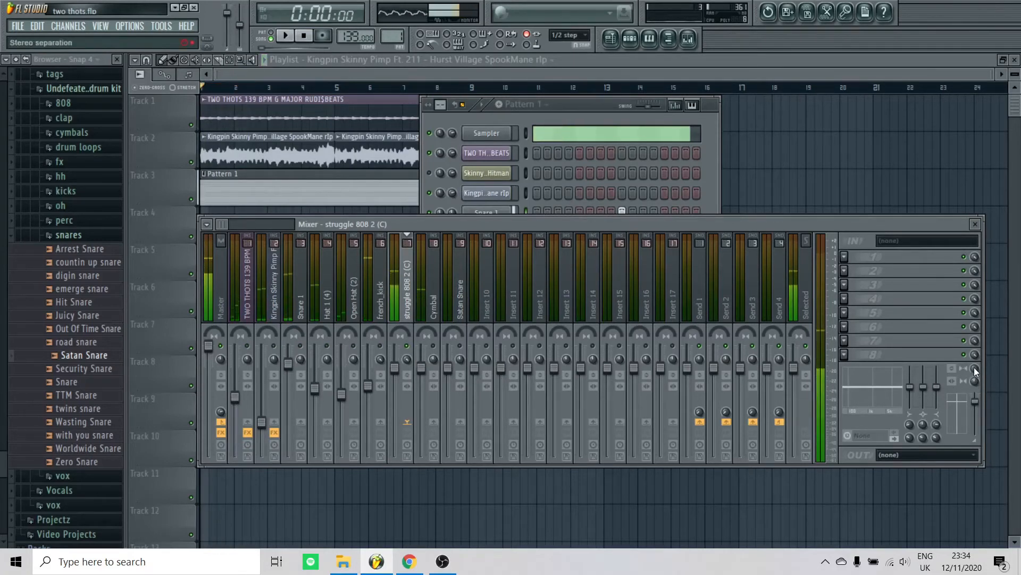
{"action": "right_click", "coordinate": [974, 367]}
{"action": "left_click", "coordinate": [952, 343]}
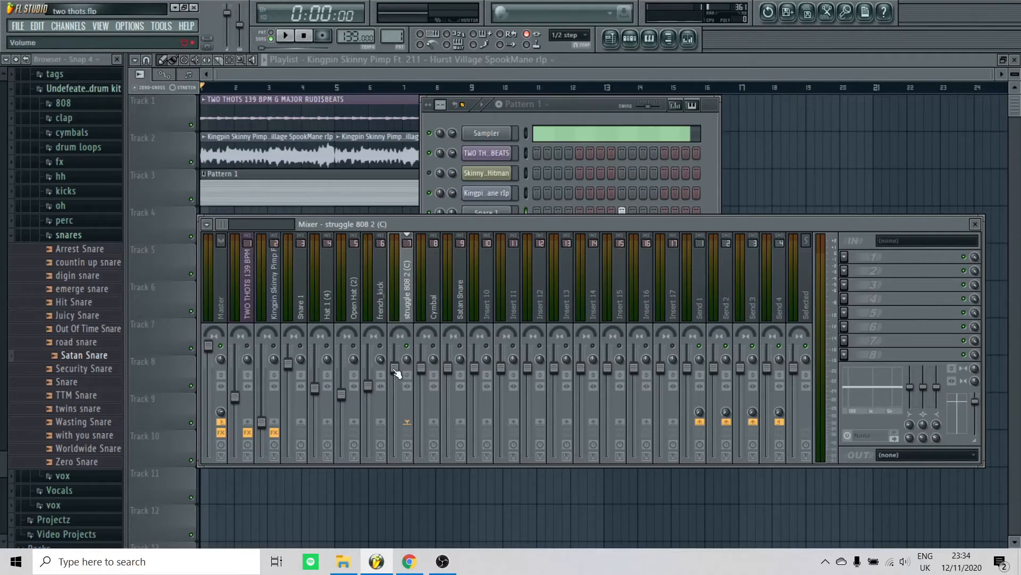
- Lower the volumes of struggle 808 2 (C), Cymbal and Satan Snare during playback, with Satan Snare at 57% (-10.6 dB)
{"action": "left_click_drag", "start_coordinate": [394, 367], "coordinate": [395, 455]}
{"action": "key", "text": "space"}
{"action": "left_click_drag", "start_coordinate": [394, 455], "coordinate": [448, 405]}
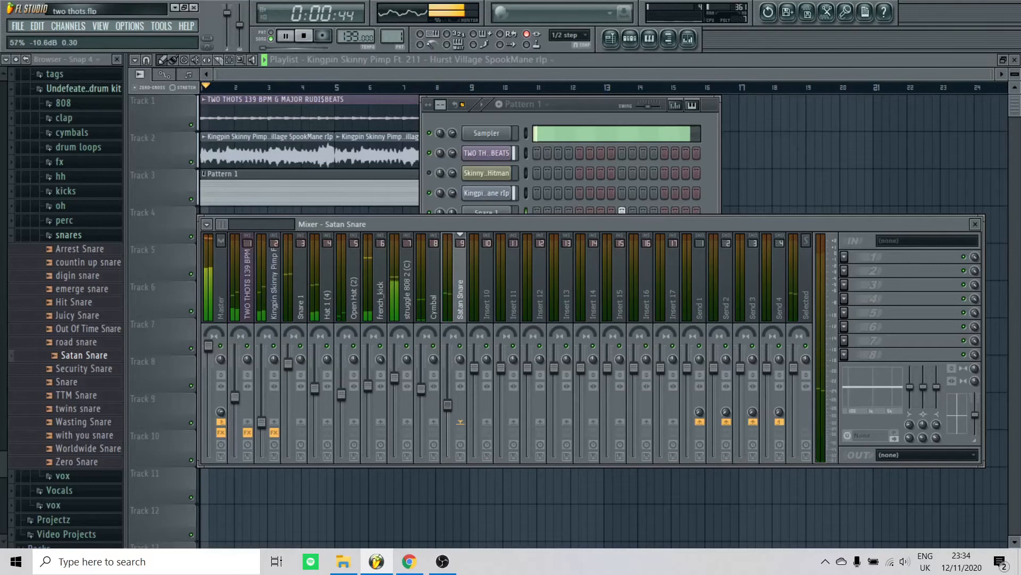
- Stop playback and rename the Insert 10 mixer track as drumz
{"action": "left_click", "coordinate": [485, 314]}
{"action": "key", "text": "space"}
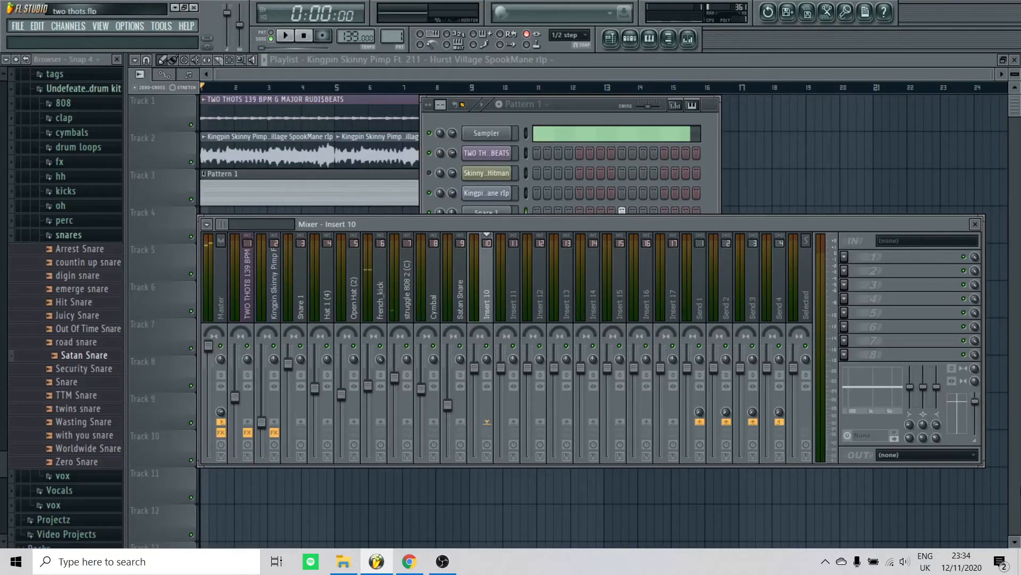
{"action": "key", "text": "Menu"}
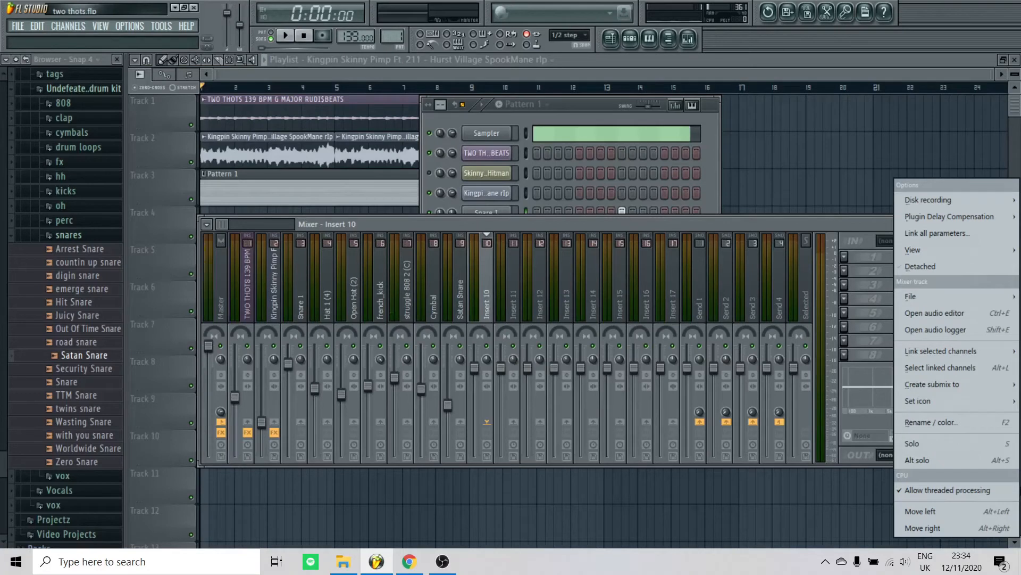
{"action": "left_click", "coordinate": [490, 281]}
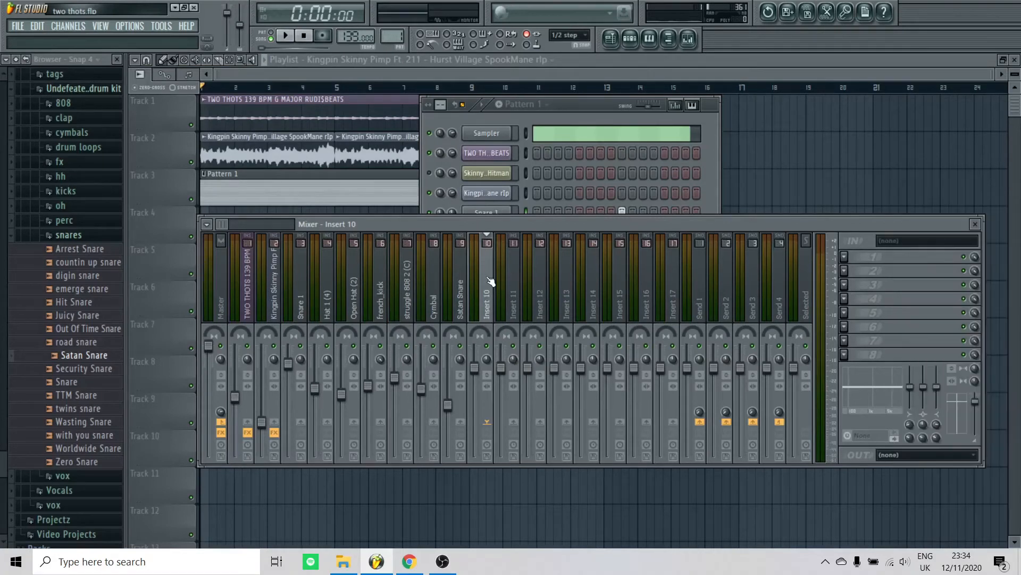
{"action": "double_click", "coordinate": [490, 281]}
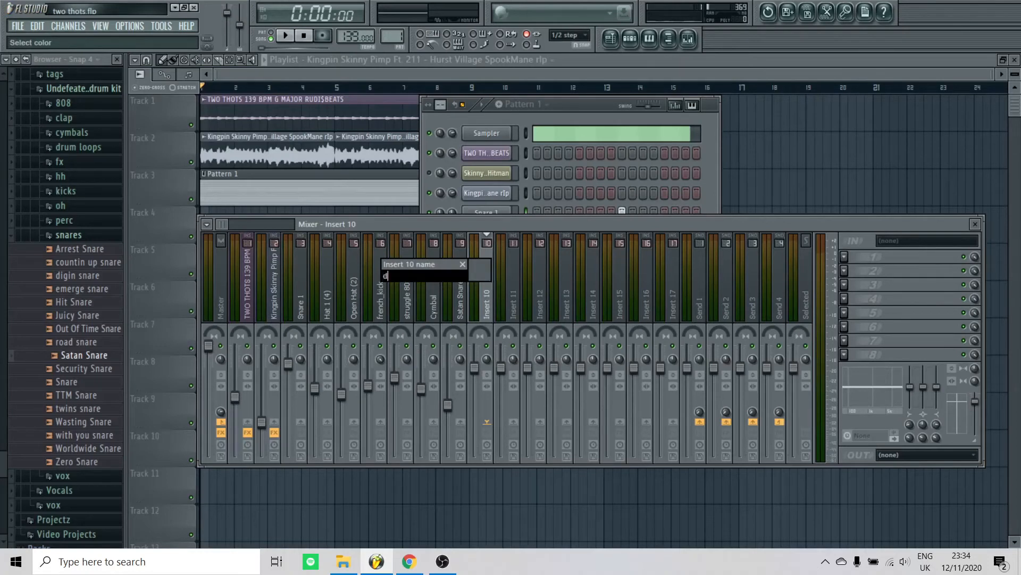
{"action": "type", "text": "drumz"}
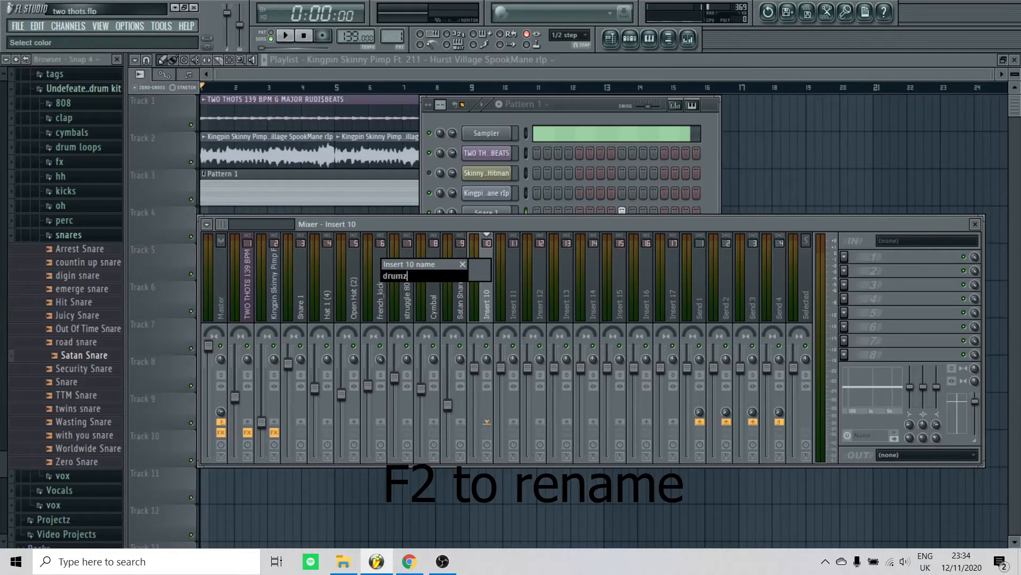
{"action": "key", "text": "Return"}
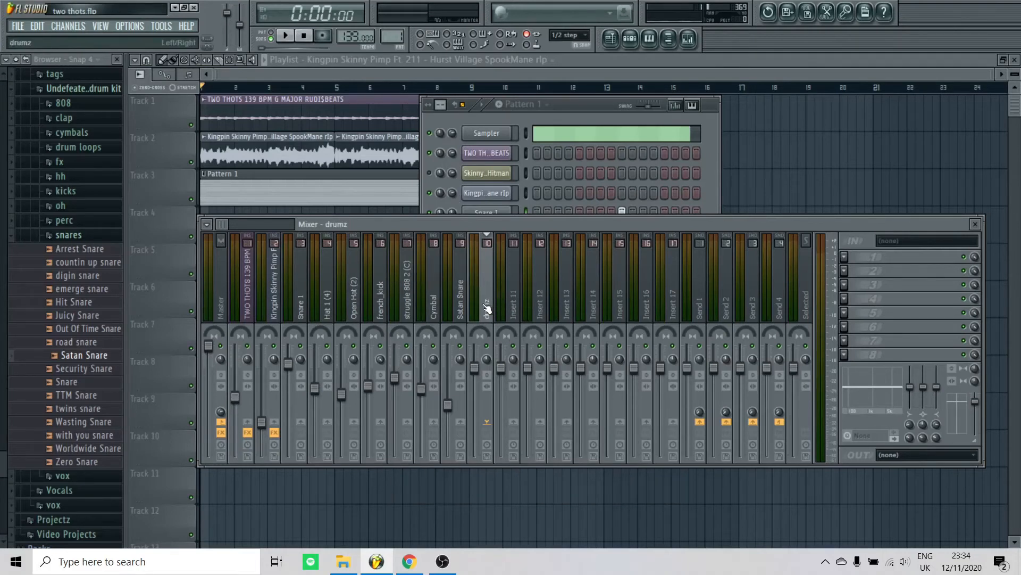
- Route the Satan Snare, Cymbal, struggle 808 2 (C) and french_kick mixer tracks only to the drumz track
{"action": "left_click", "coordinate": [468, 314]}
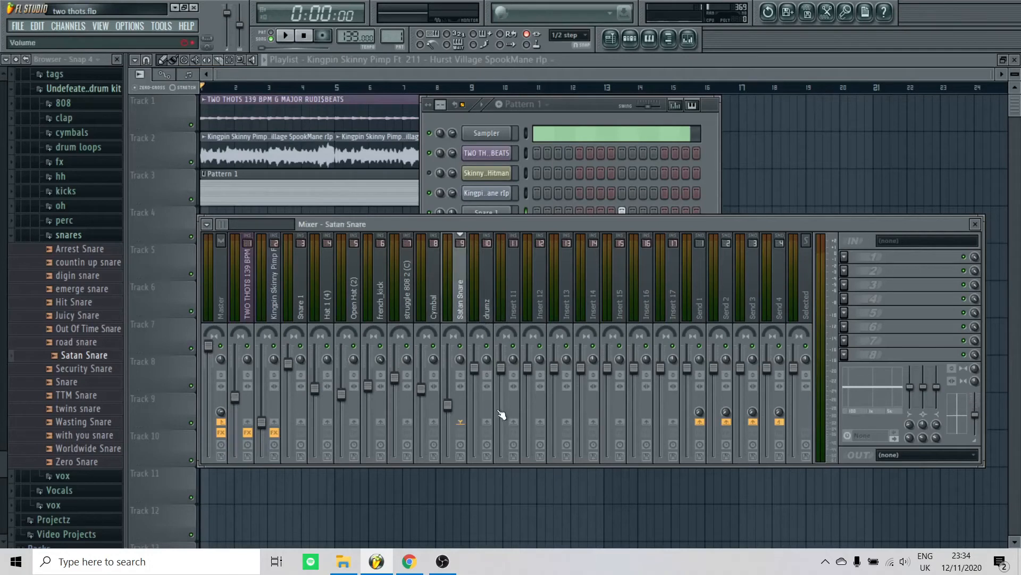
{"action": "right_click", "coordinate": [486, 421]}
{"action": "left_click", "coordinate": [507, 429]}
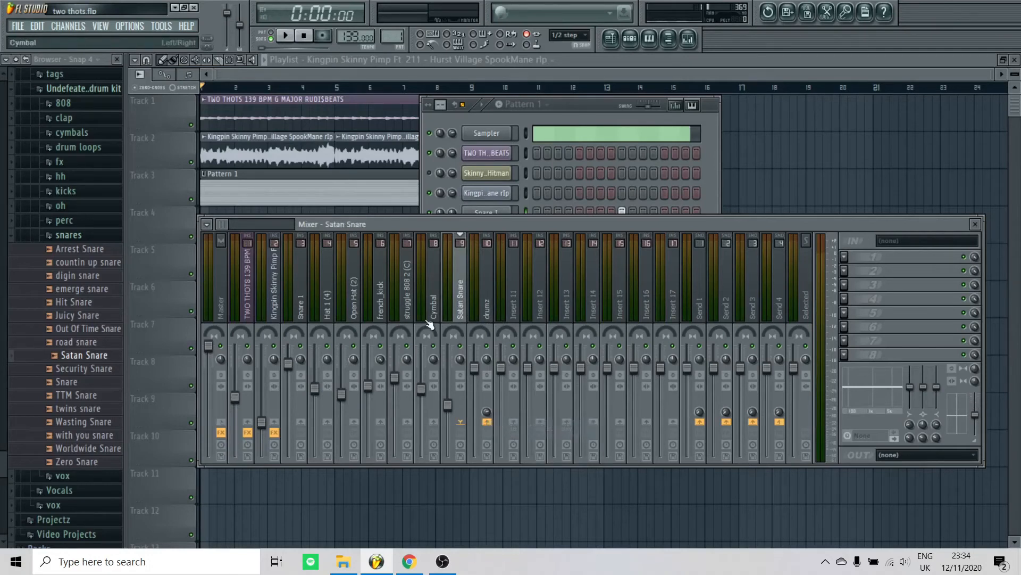
{"action": "left_click", "coordinate": [430, 319]}
{"action": "right_click", "coordinate": [486, 421]}
{"action": "left_click", "coordinate": [503, 429]}
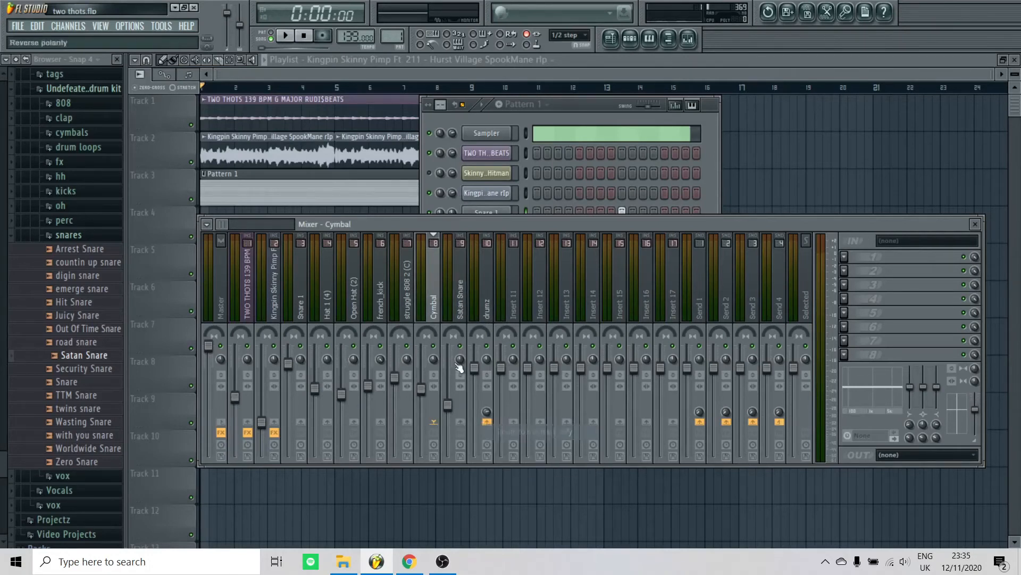
{"action": "left_click", "coordinate": [407, 303]}
{"action": "right_click", "coordinate": [487, 421]}
{"action": "left_click", "coordinate": [503, 429]}
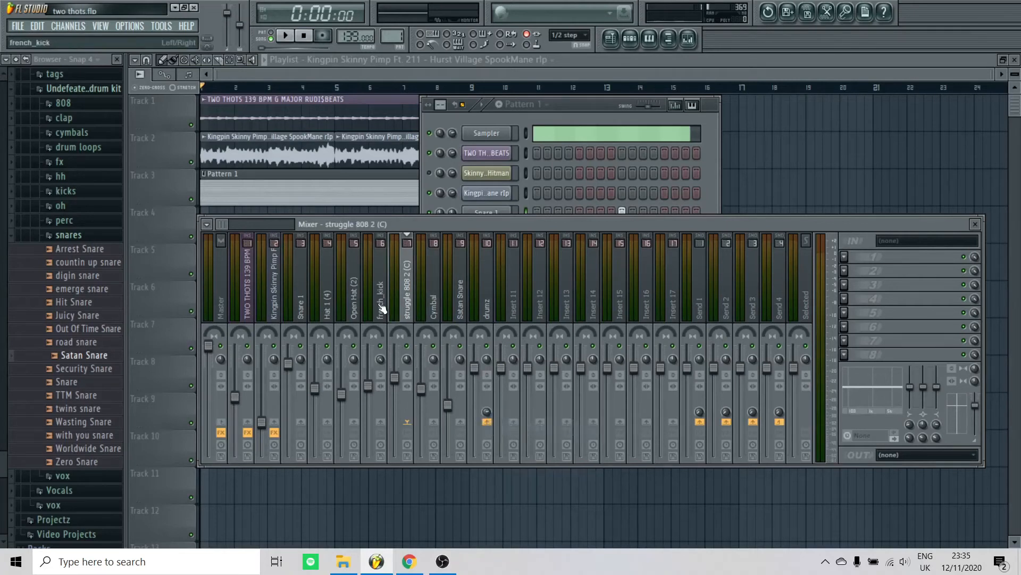
{"action": "left_click", "coordinate": [382, 307]}
{"action": "right_click", "coordinate": [487, 421]}
{"action": "left_click", "coordinate": [503, 429]}
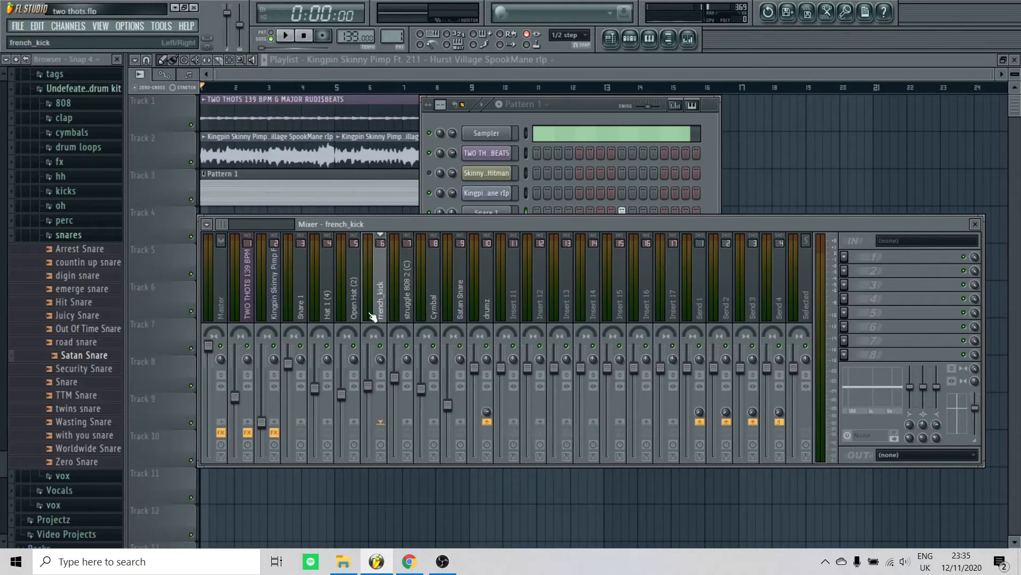
- Route the Open Hat (2), Hat 1 (4) and Snare 1 mixer tracks only to the drumz track
{"action": "left_click", "coordinate": [354, 308]}
{"action": "right_click", "coordinate": [487, 421]}
{"action": "left_click", "coordinate": [508, 427]}
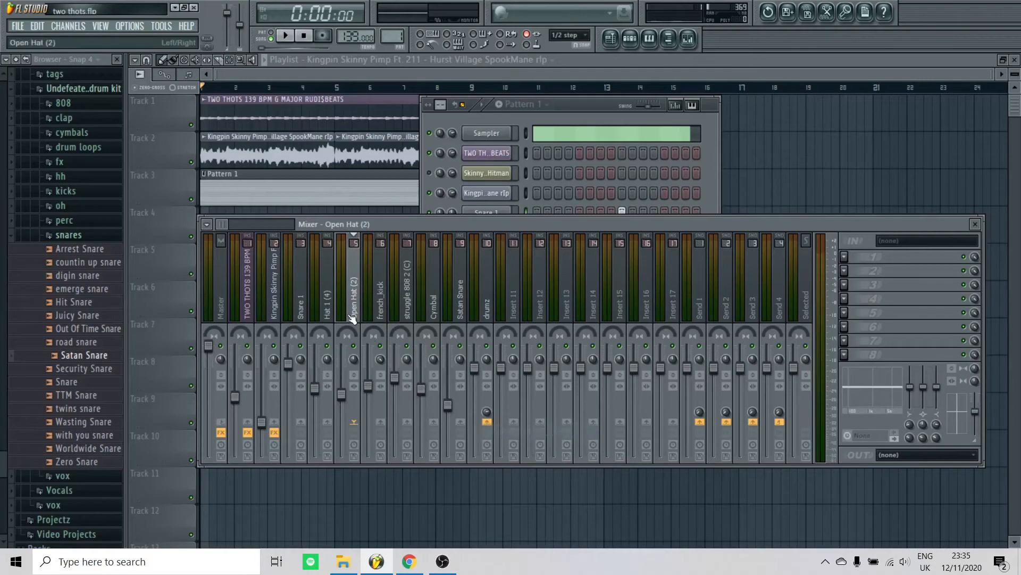
{"action": "left_click", "coordinate": [330, 306]}
{"action": "right_click", "coordinate": [487, 421]}
{"action": "left_click", "coordinate": [505, 429]}
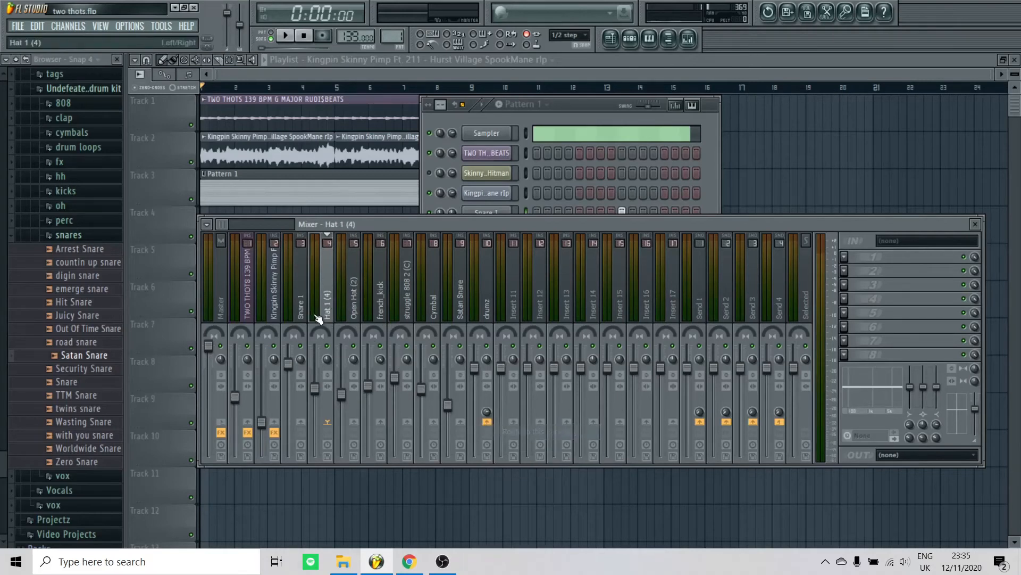
{"action": "left_click", "coordinate": [301, 308]}
{"action": "right_click", "coordinate": [489, 426]}
{"action": "left_click", "coordinate": [501, 433]}
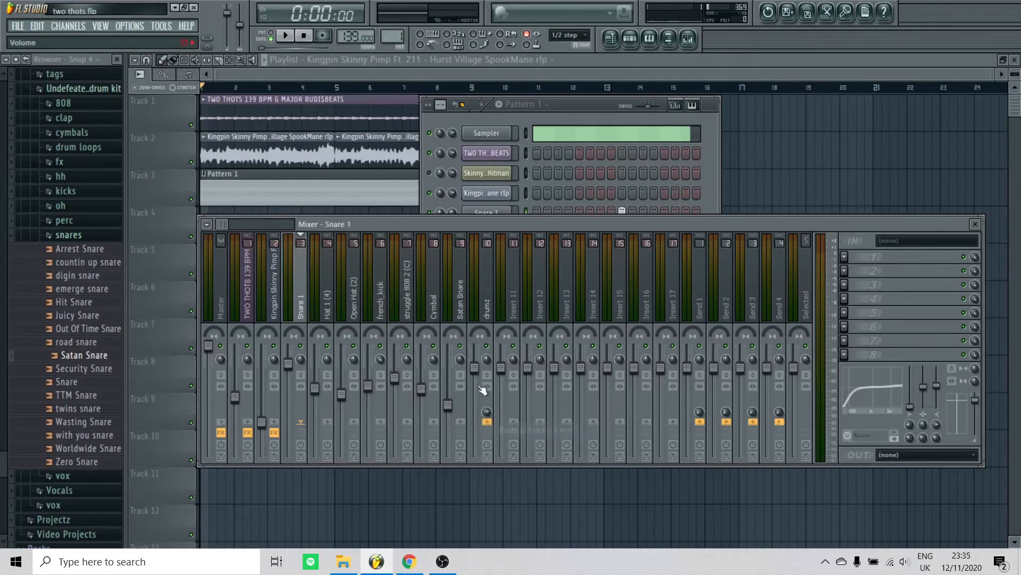
- Try a Fruity Parametric EQ 2 preset on the drumz track during playback, then remove the effect from the first slot
{"action": "left_click", "coordinate": [487, 309]}
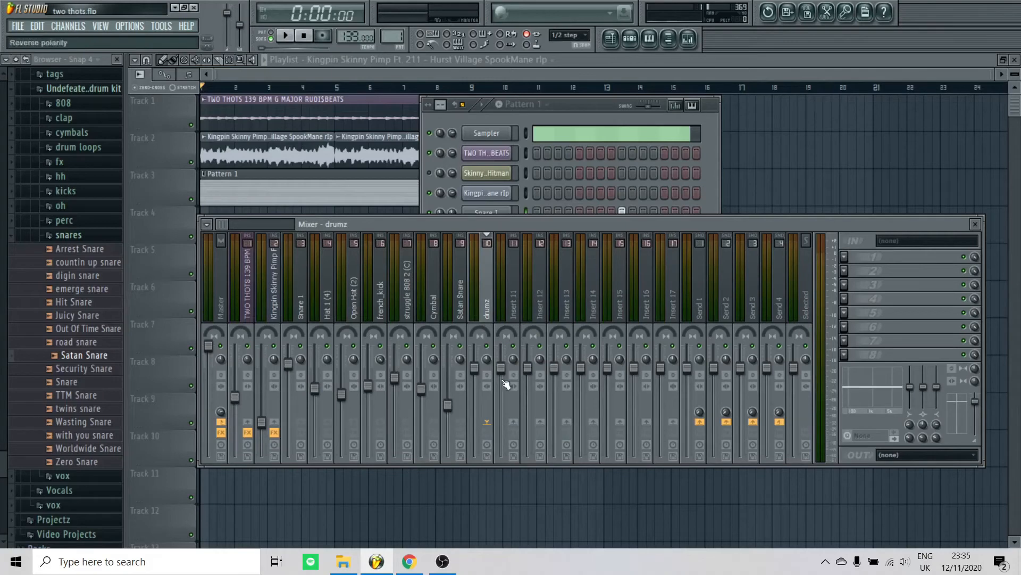
{"action": "left_click", "coordinate": [845, 259]}
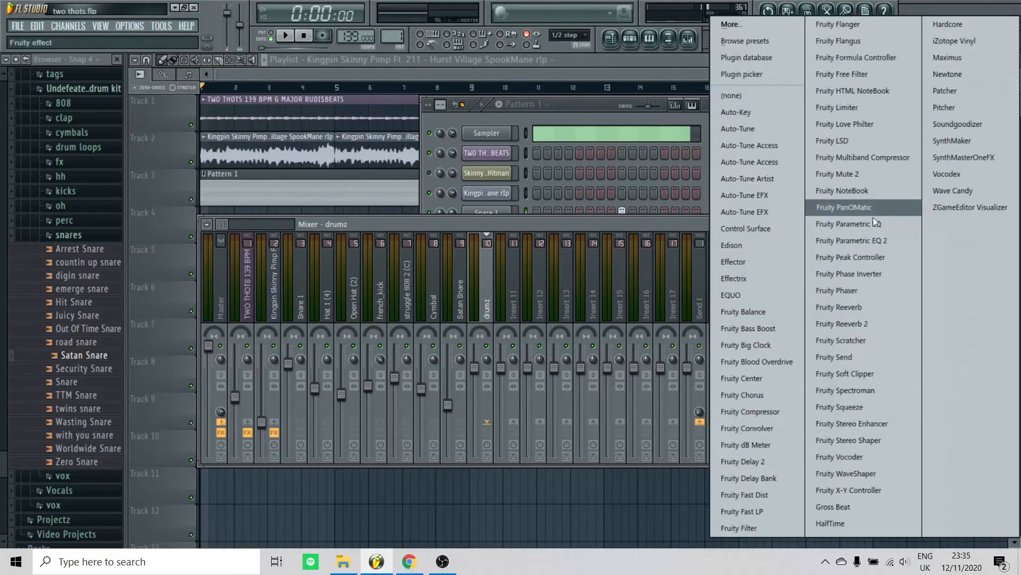
{"action": "left_click", "coordinate": [868, 242]}
{"action": "right_click", "coordinate": [539, 153]}
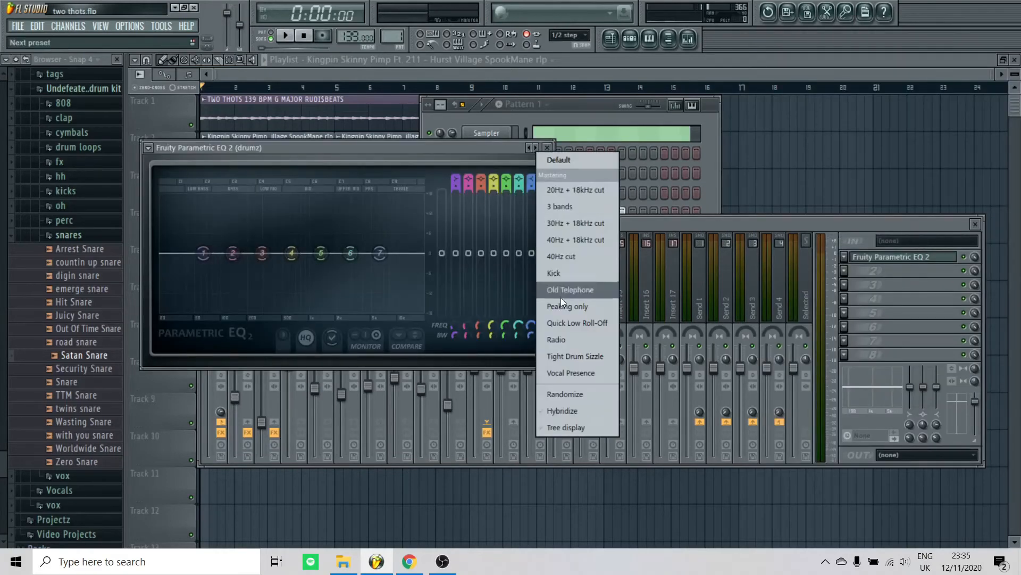
{"action": "left_click", "coordinate": [570, 315]}
{"action": "key", "text": "space"}
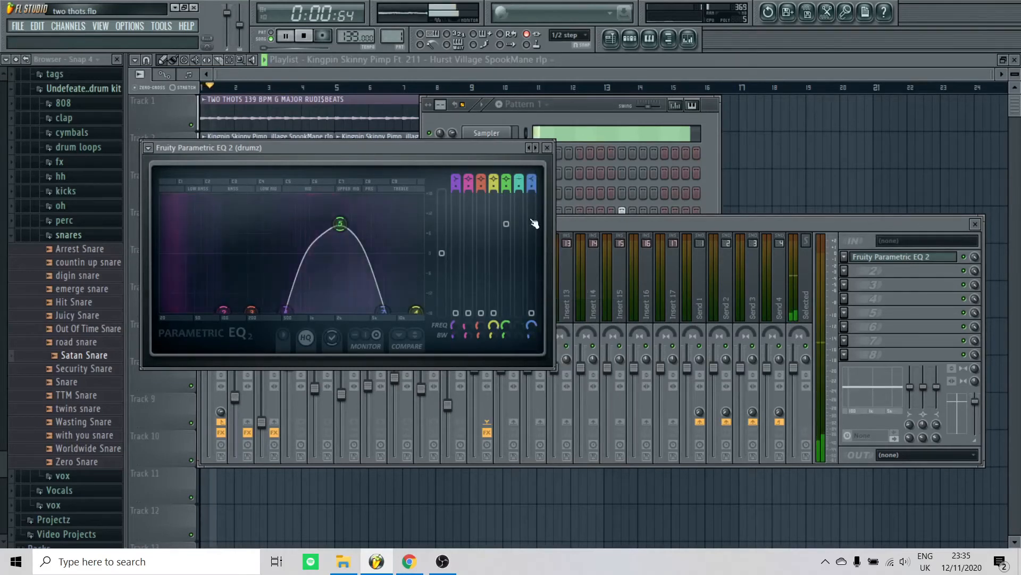
{"action": "key", "text": "space"}
{"action": "left_click", "coordinate": [548, 149]}
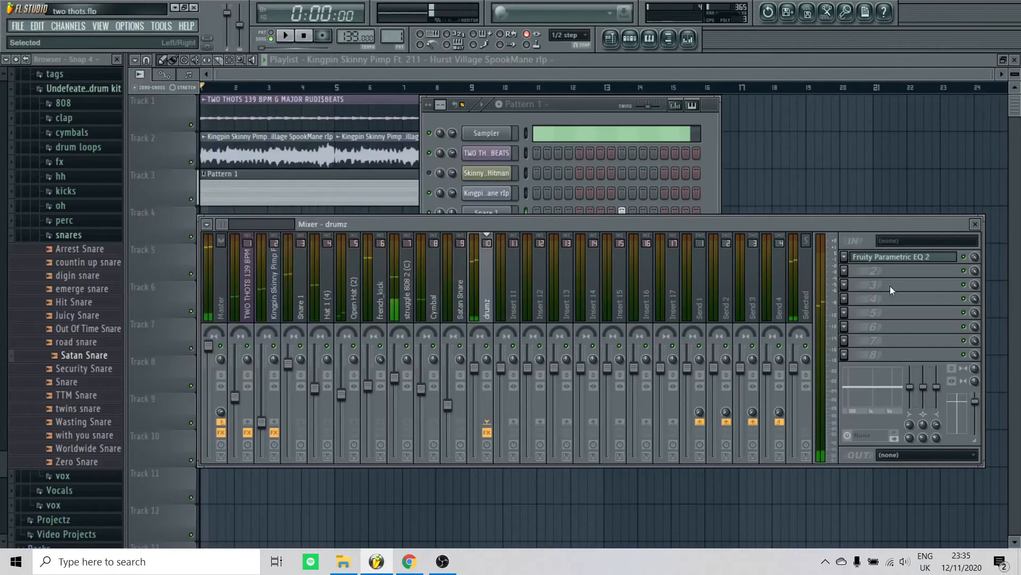
{"action": "left_click", "coordinate": [845, 260]}
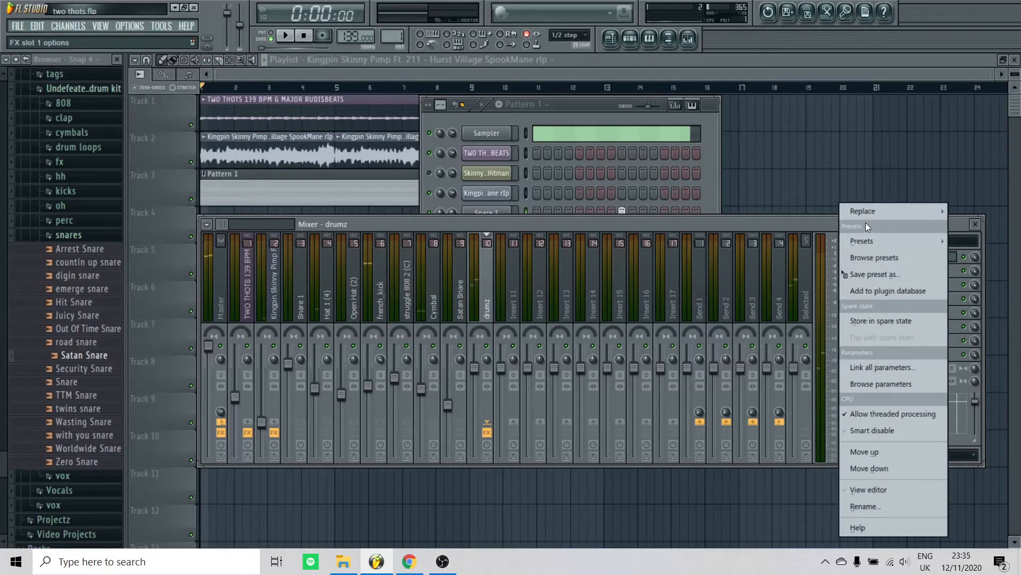
{"action": "mouse_move", "coordinate": [864, 215]}
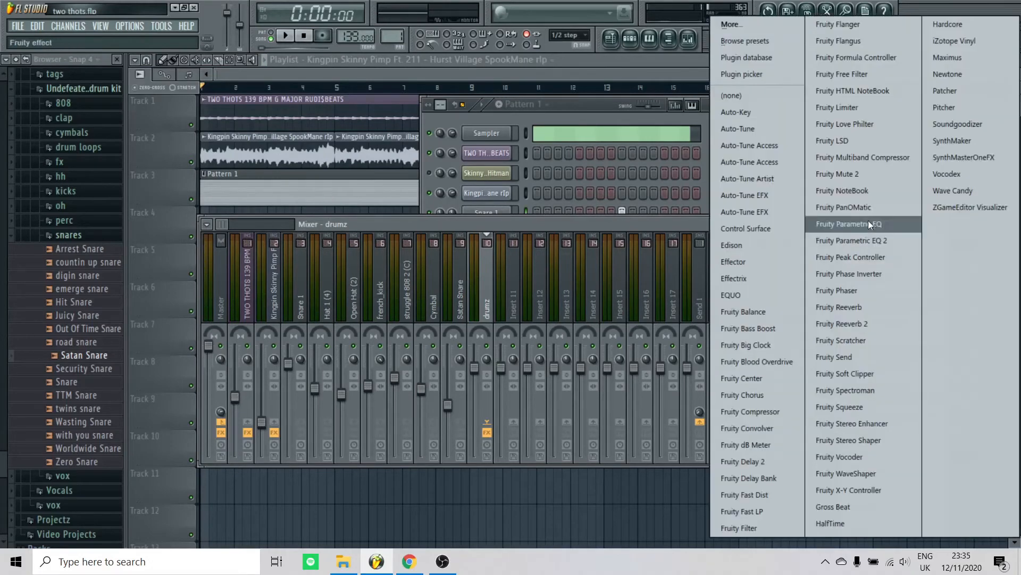
{"action": "left_click", "coordinate": [750, 94]}
- Load Fruity WaveShaper in the first effect slot of the drumz track and move its window beside the effect slots
{"action": "left_click", "coordinate": [843, 259]}
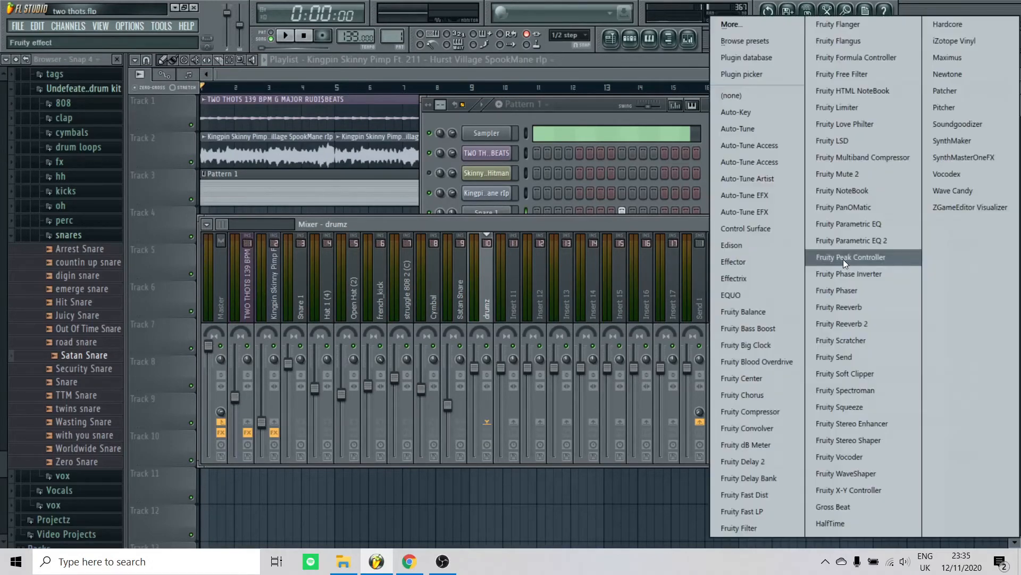
{"action": "left_click", "coordinate": [858, 476]}
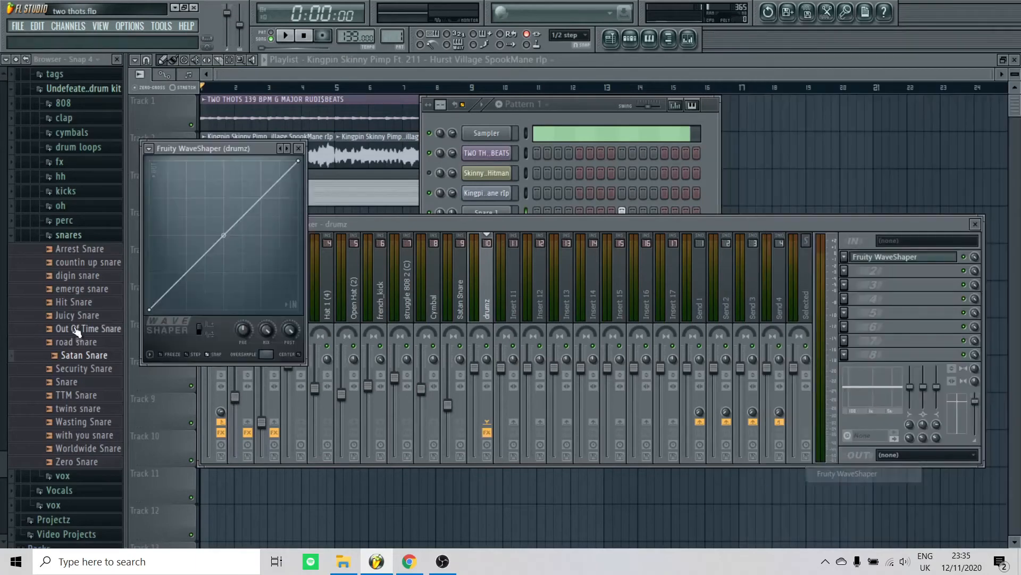
{"action": "left_click_drag", "start_coordinate": [212, 148], "coordinate": [735, 224]}
- Bend the WaveShaper curve on the drumz track slightly upward while listening to the beat, and stop playback
{"action": "key", "text": "space"}
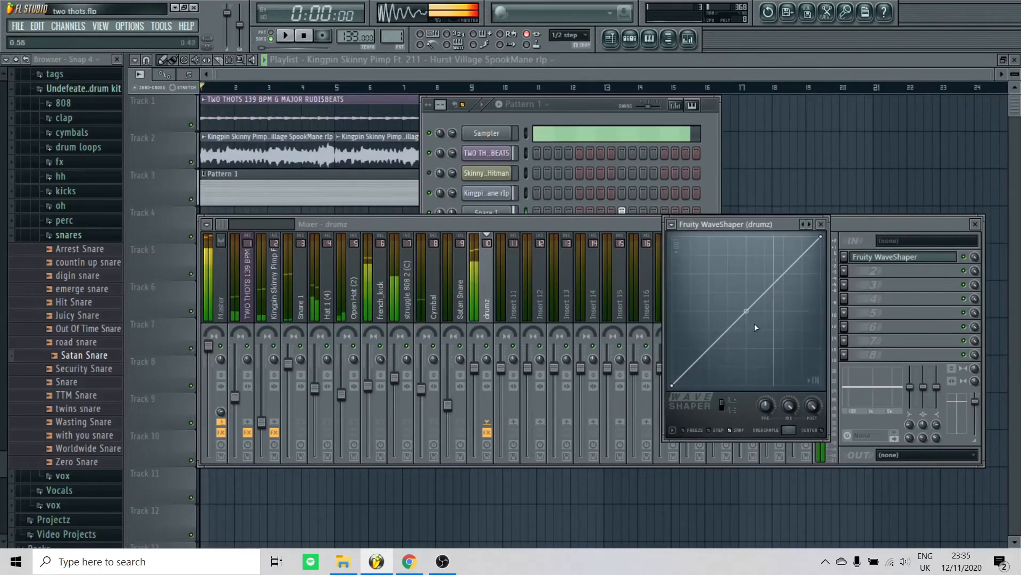
{"action": "key", "text": "space"}
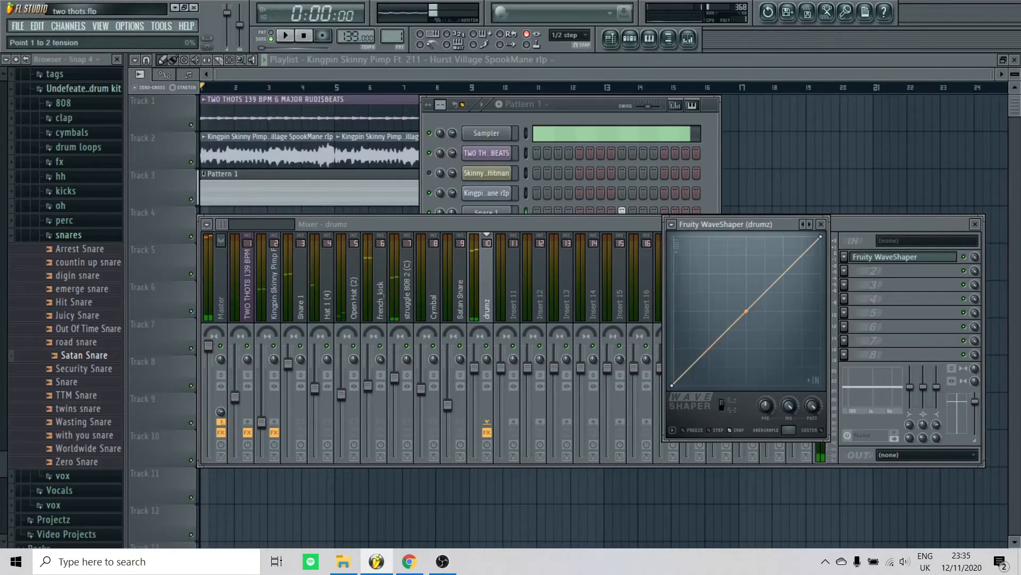
{"action": "key", "text": "space"}
{"action": "left_click_drag", "start_coordinate": [746, 313], "coordinate": [746, 301]}
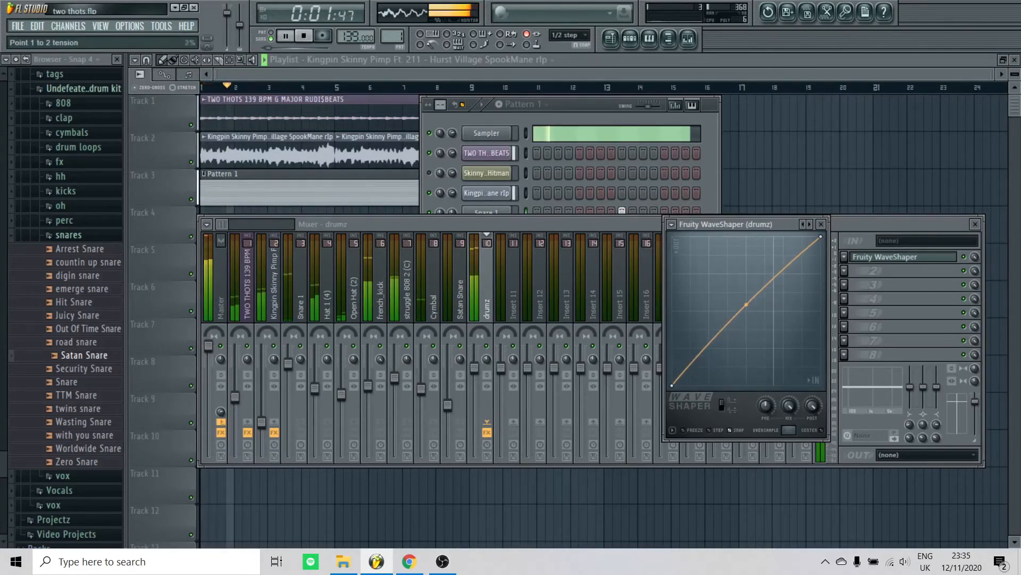
{"action": "key", "text": "space"}
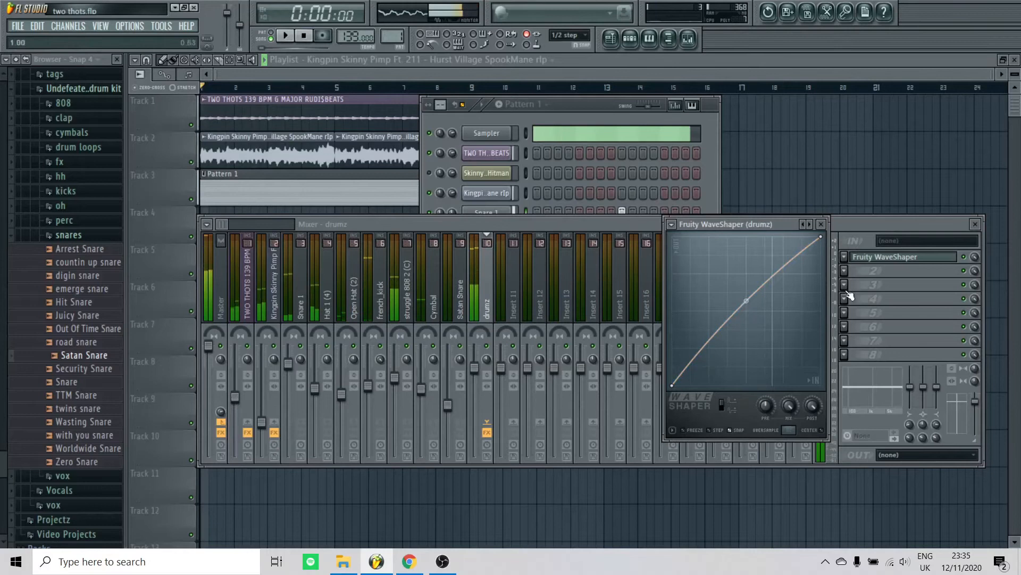
- Close the WaveShaper window and play the beat briefly to compare the drumz track with and without the effect
{"action": "left_click", "coordinate": [960, 259]}
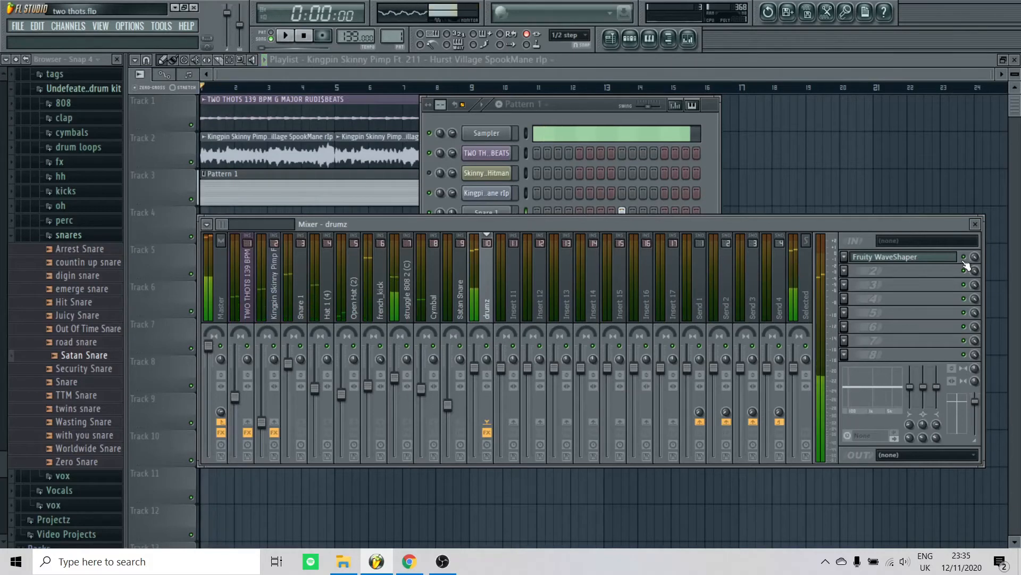
{"action": "key", "text": "space"}
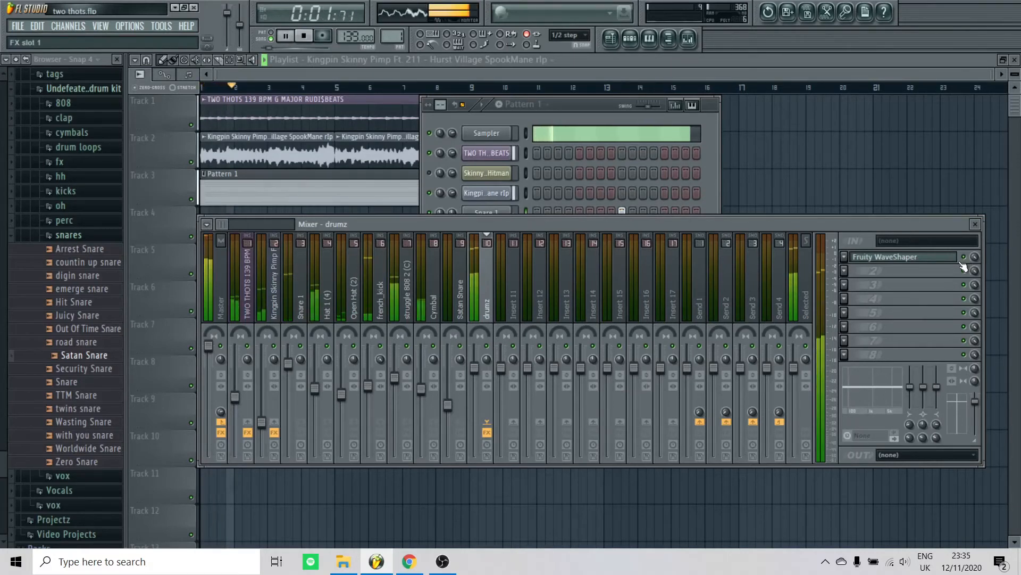
{"action": "key", "text": "space"}
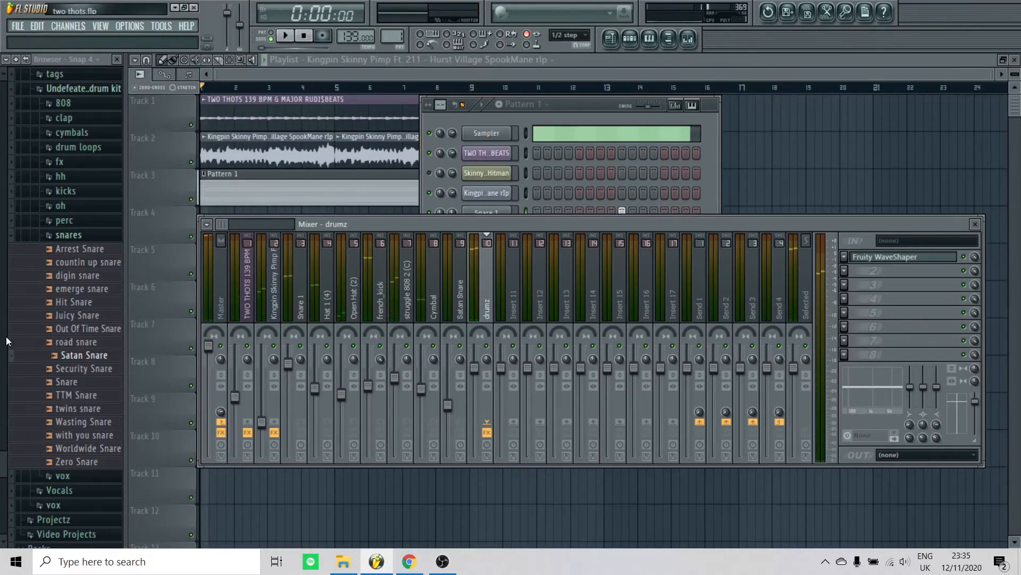
- Reset the Master track's volume fader to its default and play the beat to check the overall level
{"action": "right_click", "coordinate": [210, 349]}
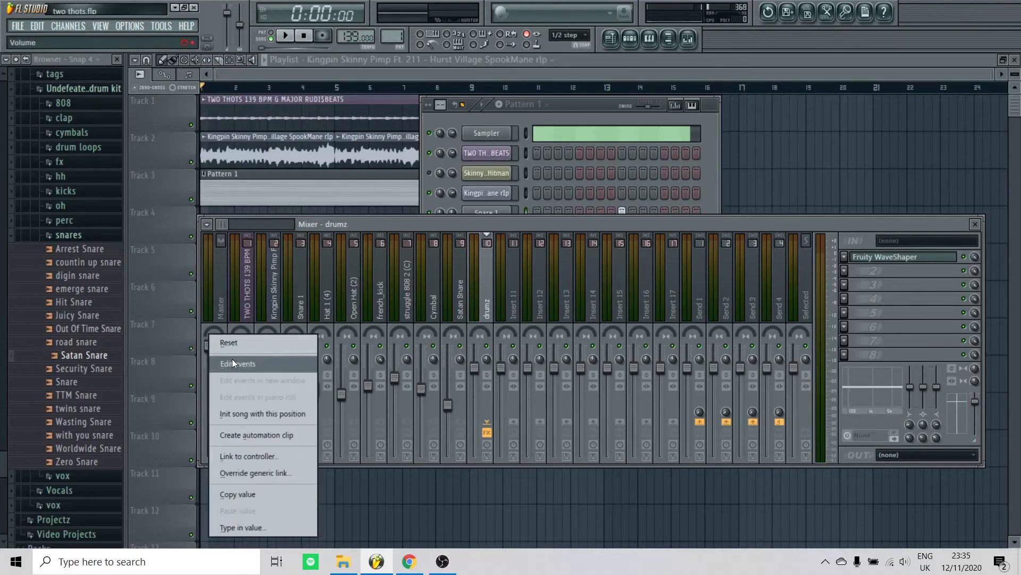
{"action": "left_click", "coordinate": [230, 338]}
{"action": "left_click", "coordinate": [223, 317]}
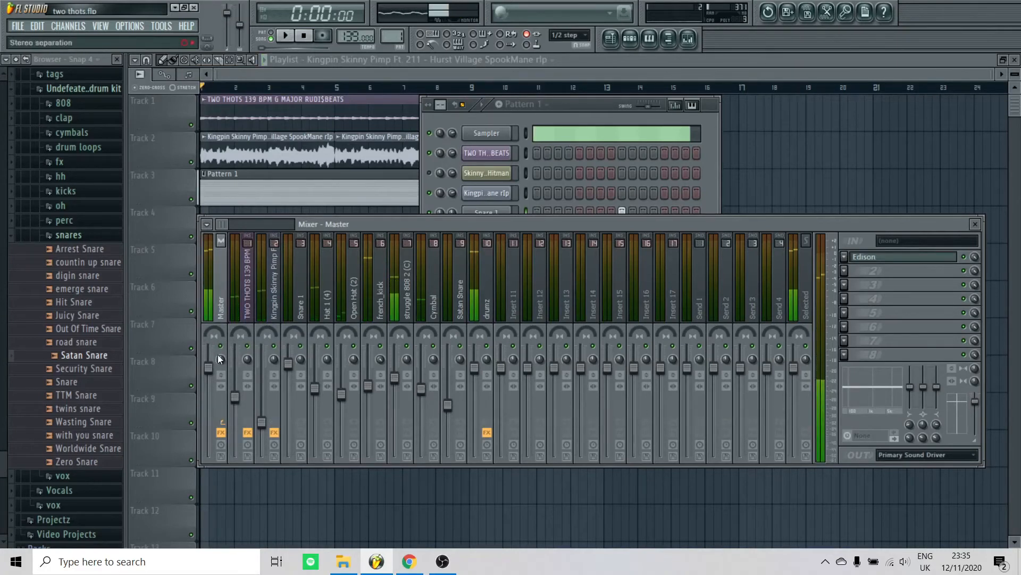
{"action": "left_click_drag", "start_coordinate": [219, 375], "coordinate": [218, 373]}
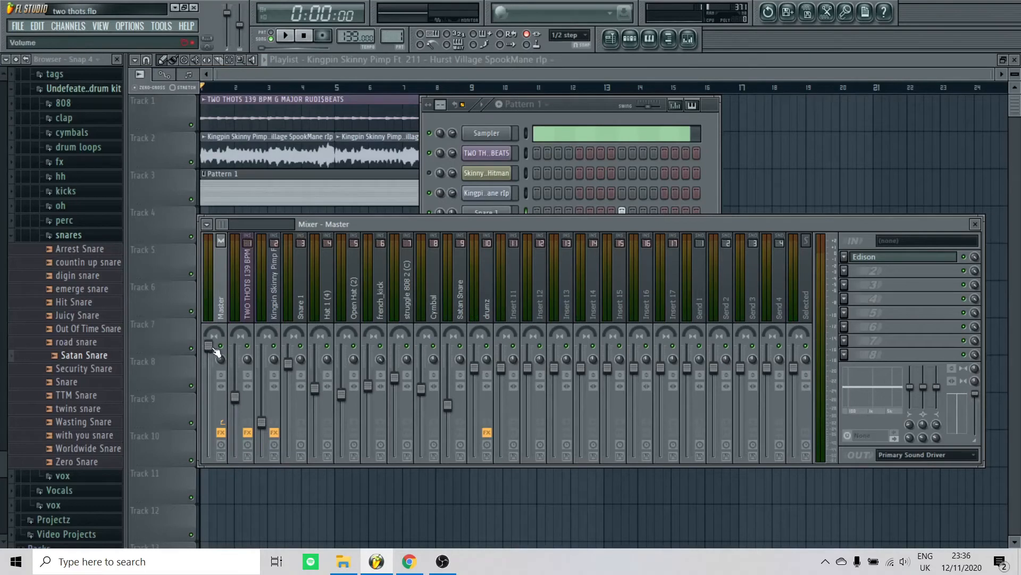
{"action": "right_click", "coordinate": [214, 348]}
{"action": "left_click", "coordinate": [228, 345]}
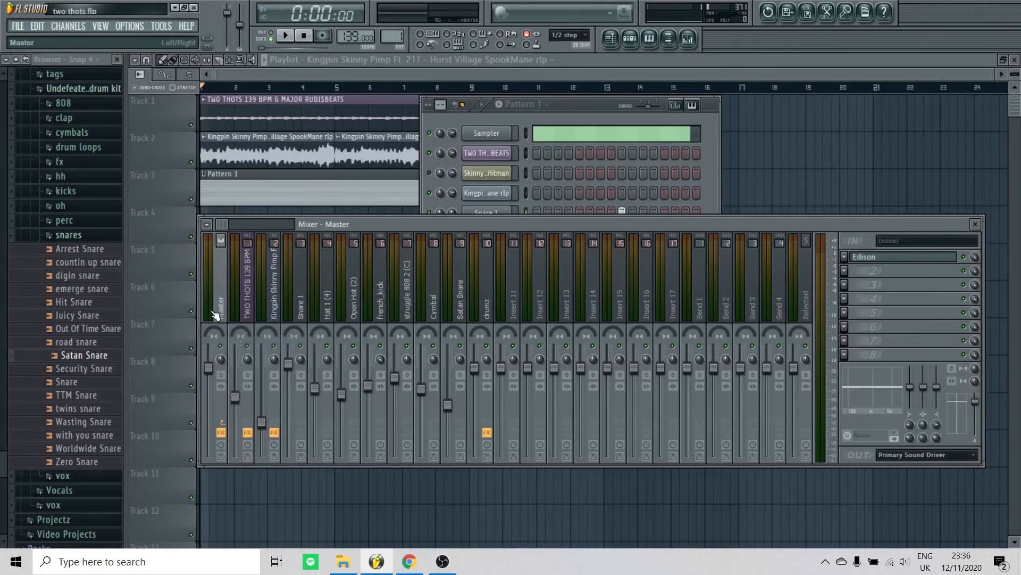
{"action": "key", "text": "space"}
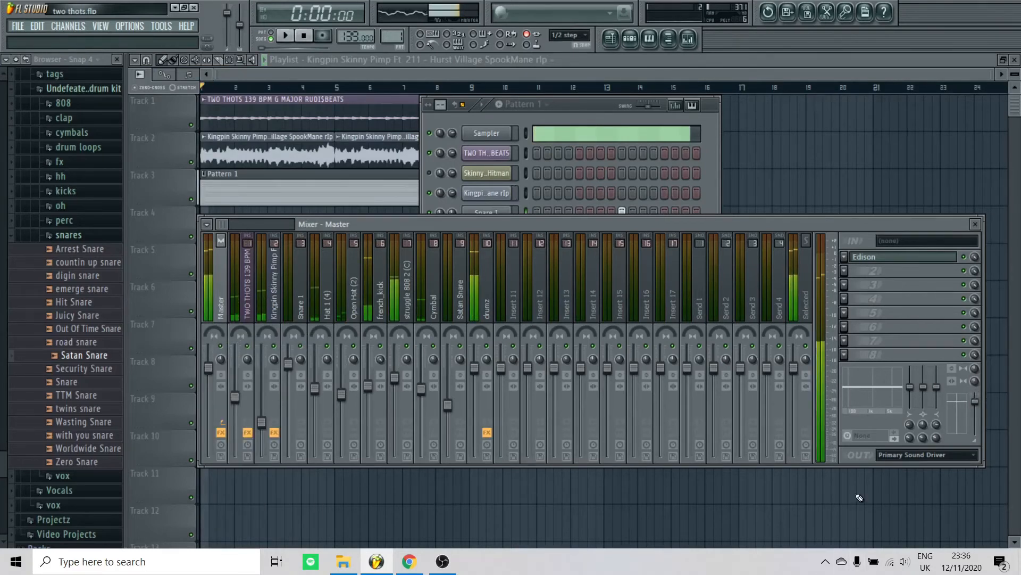
{"action": "key", "text": "space"}
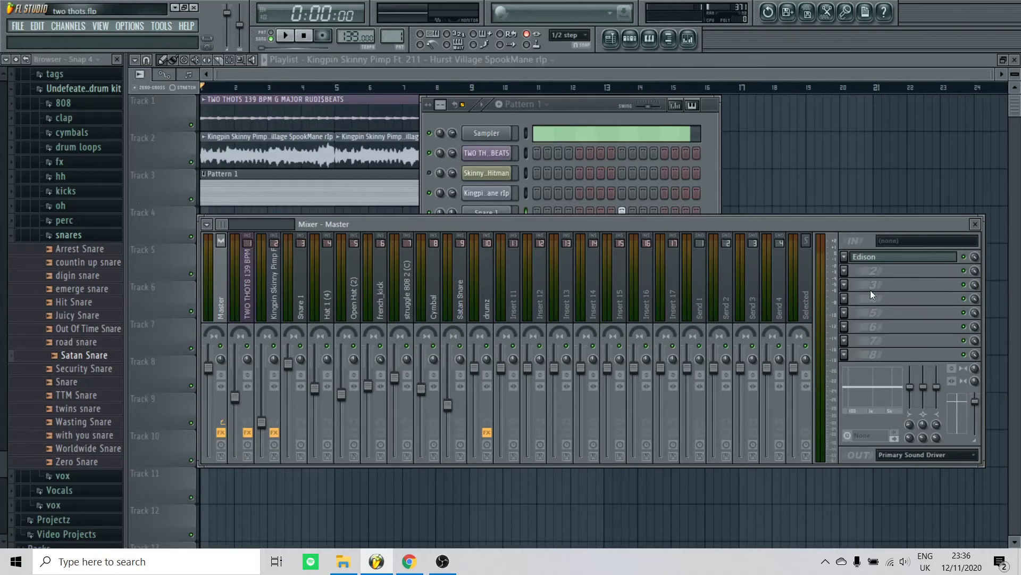
- Load Patcher in the second effect slot of the Master track and apply its "master" preset
{"action": "left_click", "coordinate": [845, 271]}
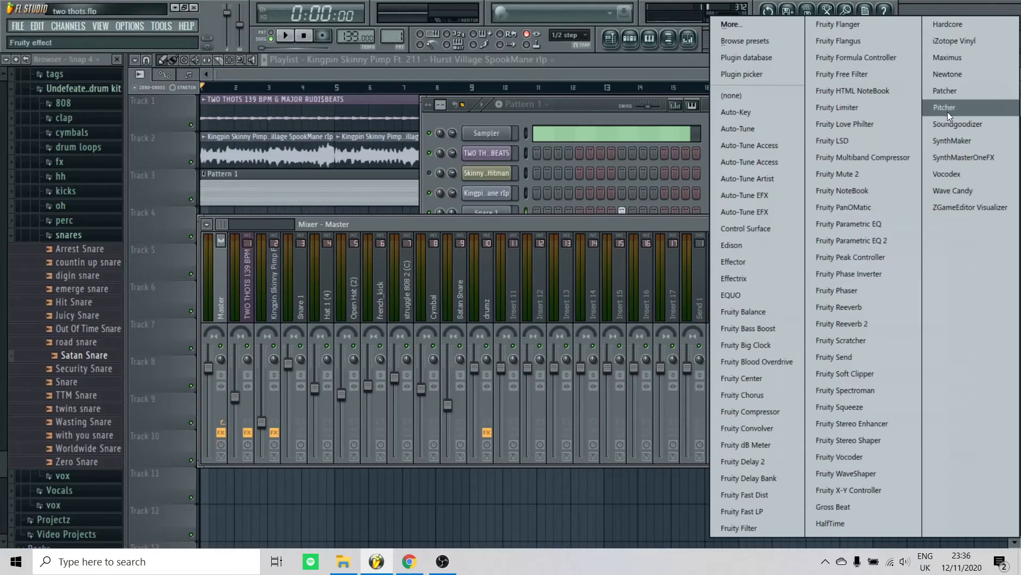
{"action": "left_click", "coordinate": [940, 94]}
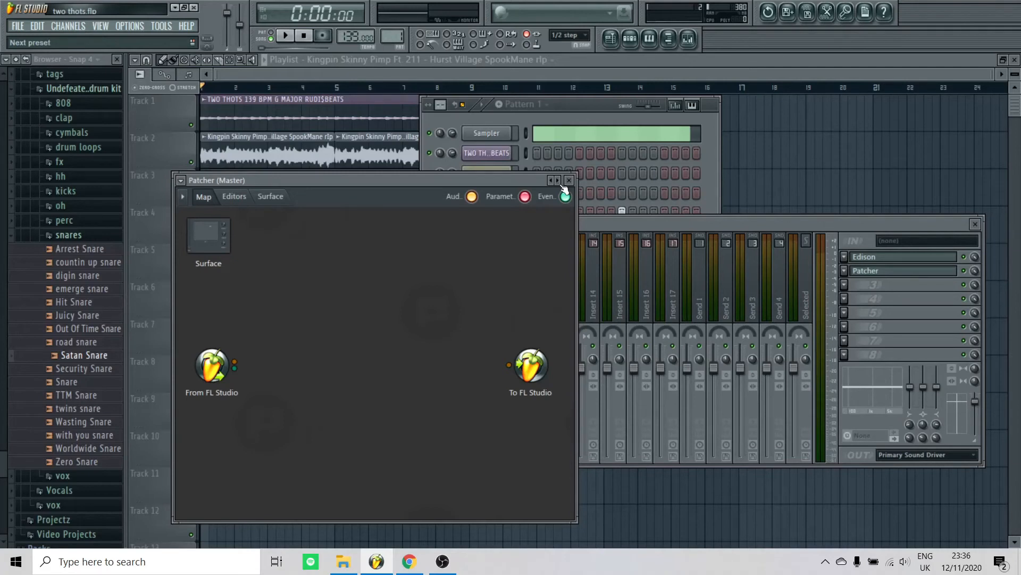
{"action": "left_click_drag", "start_coordinate": [417, 181], "coordinate": [516, 186]}
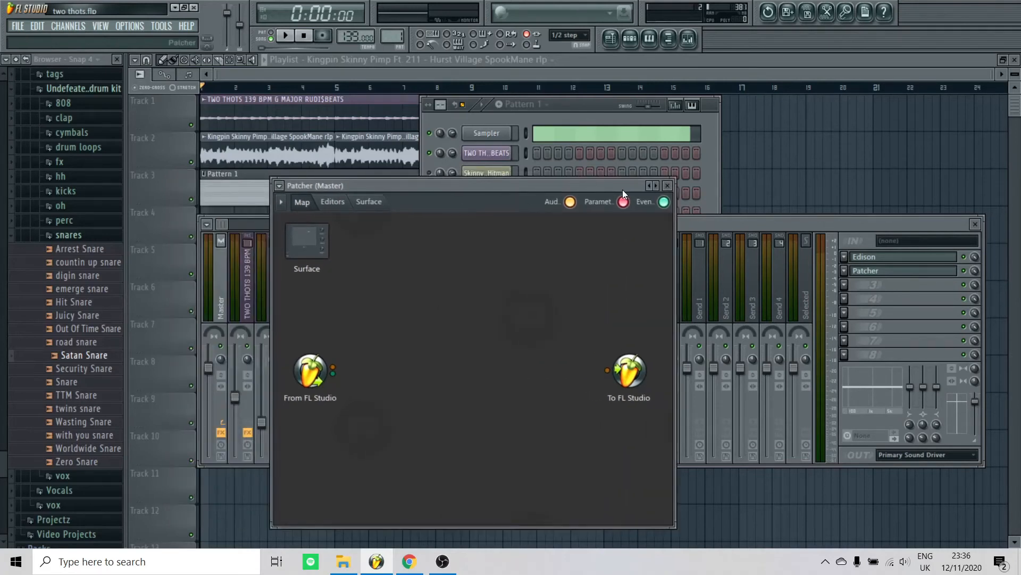
{"action": "left_click", "coordinate": [653, 185]}
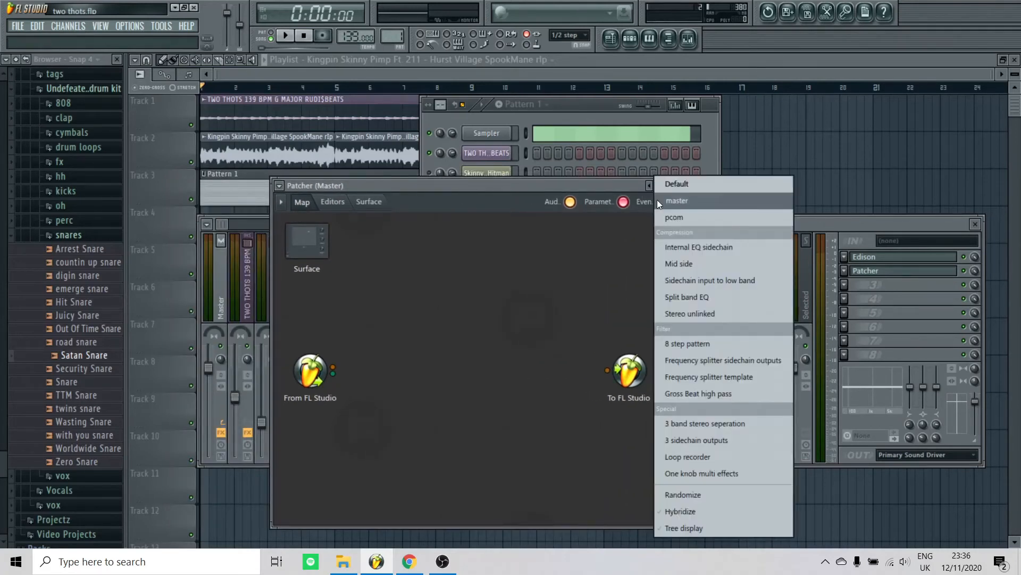
{"action": "left_click", "coordinate": [658, 201]}
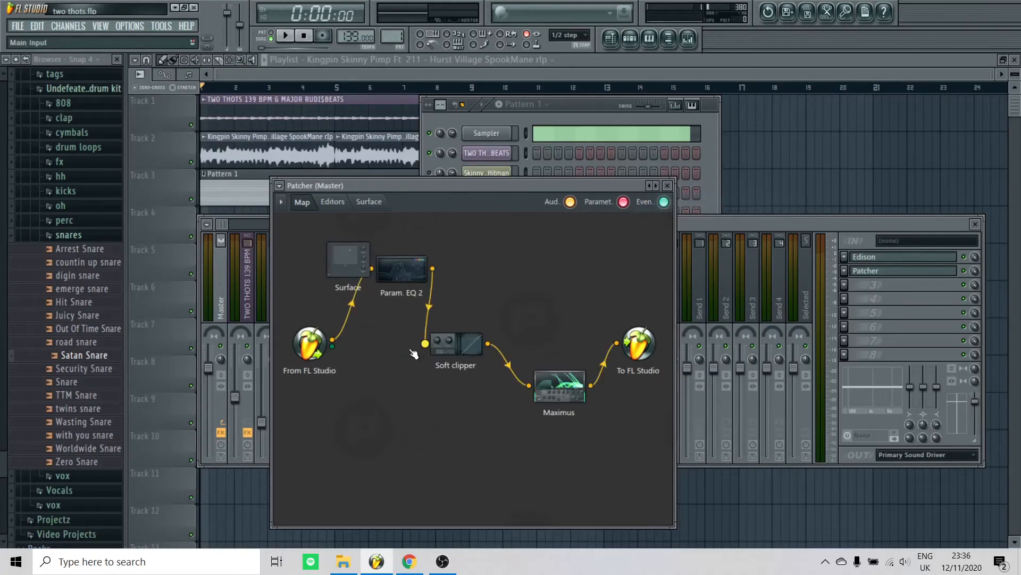
- Examine the Param. EQ 2 and Soft clipper settings inside the Patcher chain and return to its module map
{"action": "double_click", "coordinate": [404, 272]}
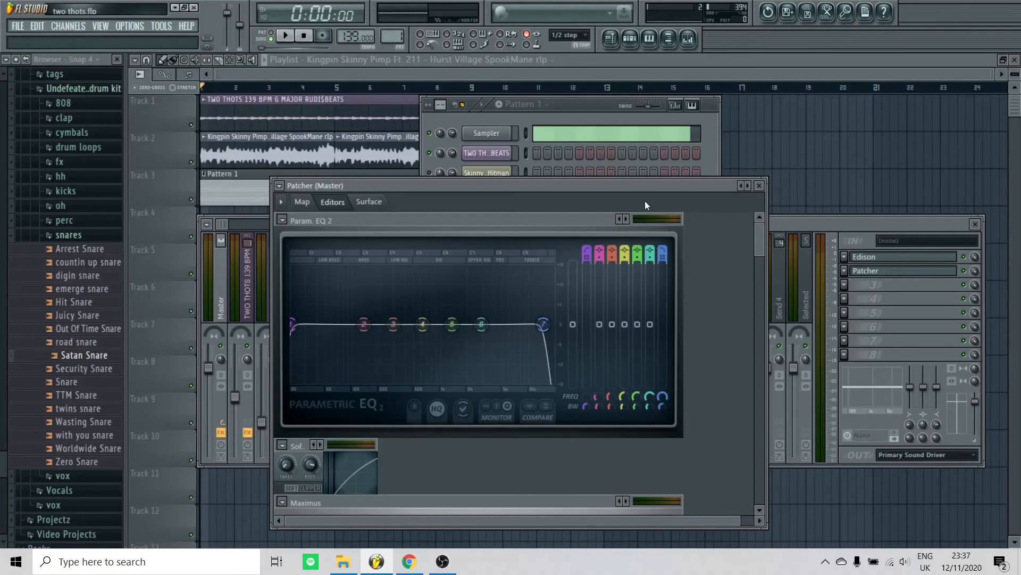
{"action": "left_click", "coordinate": [875, 272]}
{"action": "left_click", "coordinate": [872, 271]}
{"action": "left_click", "coordinate": [302, 201]}
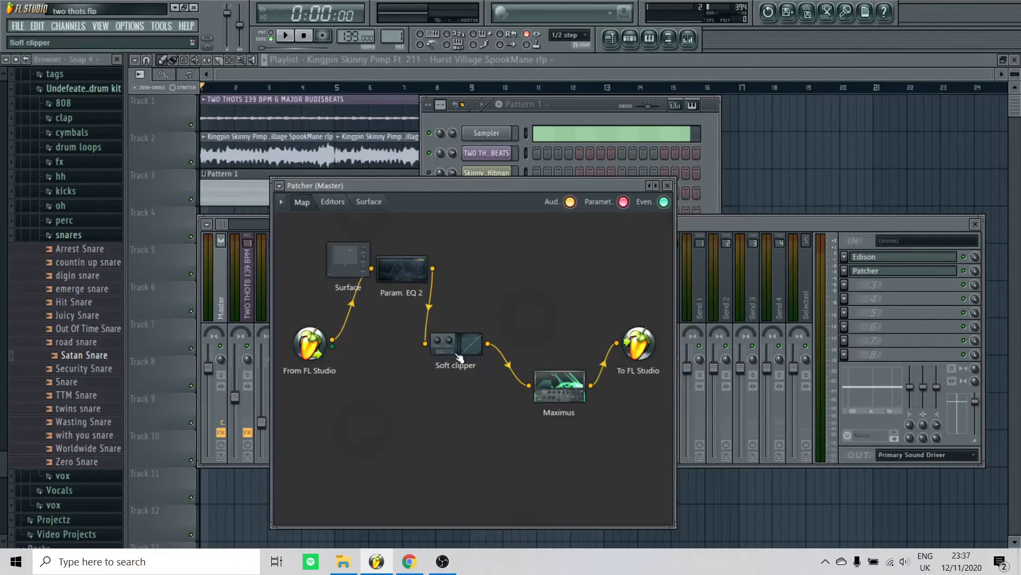
{"action": "double_click", "coordinate": [455, 352]}
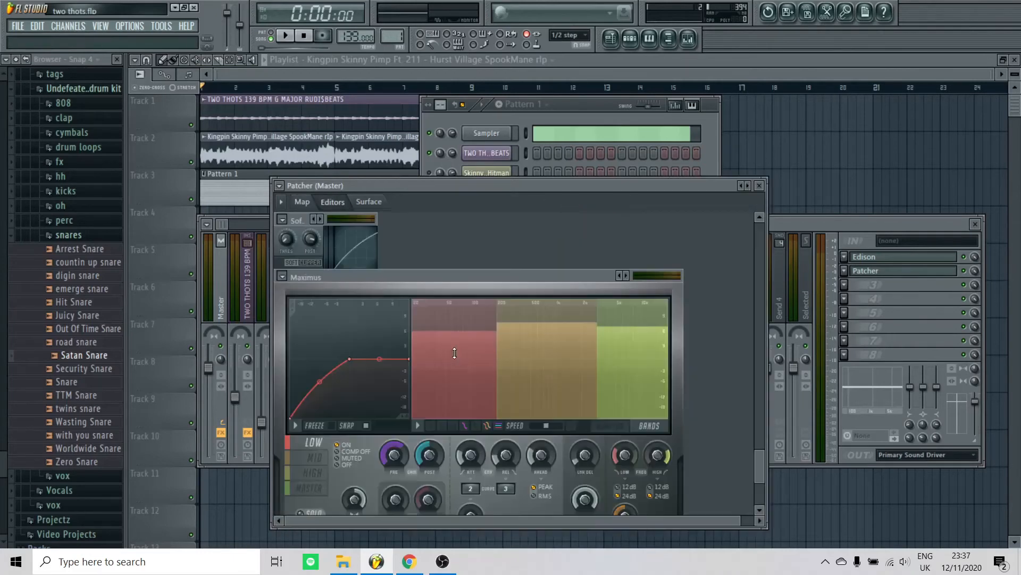
{"action": "left_click", "coordinate": [302, 202]}
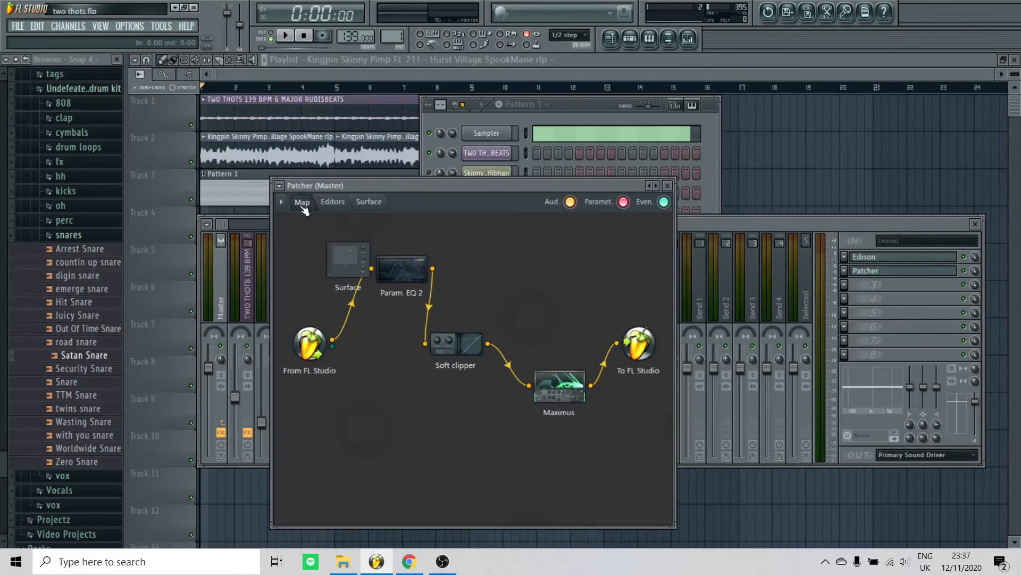
- Examine the low, mid, high and master band settings of Maximus in the Patcher chain, then close Patcher
{"action": "double_click", "coordinate": [563, 400]}
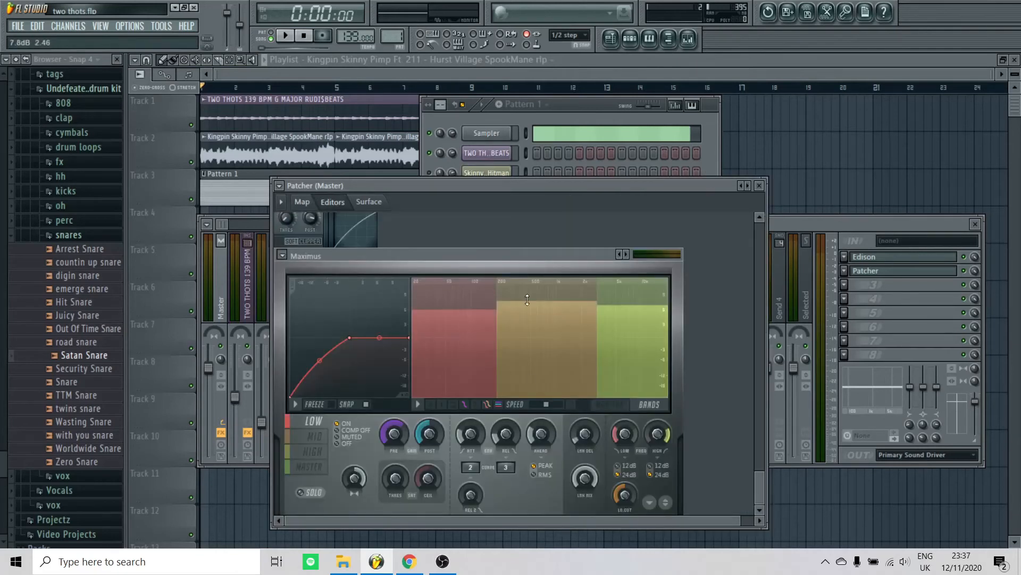
{"action": "left_click", "coordinate": [313, 451]}
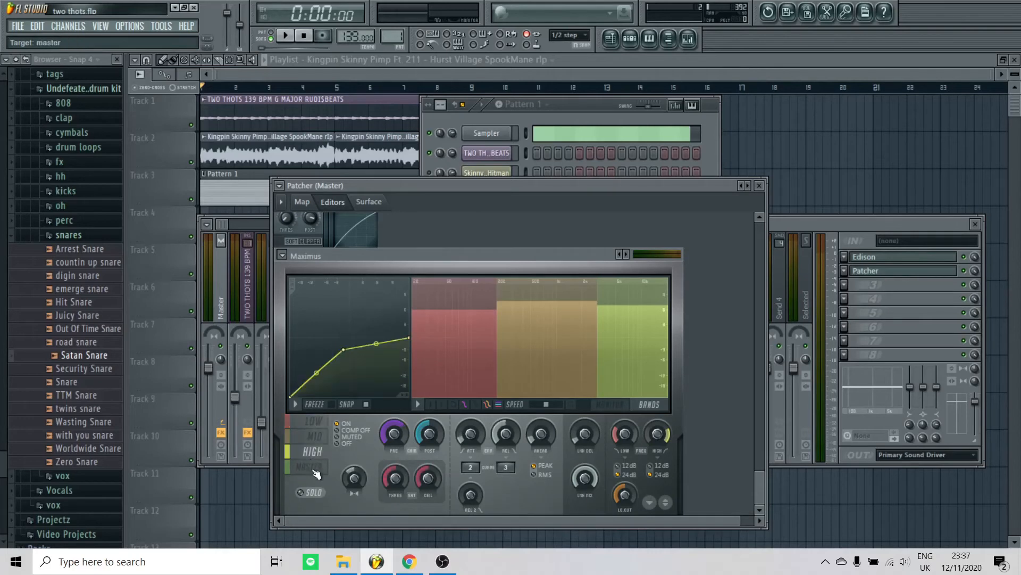
{"action": "left_click", "coordinate": [315, 471]}
{"action": "left_click", "coordinate": [318, 439]}
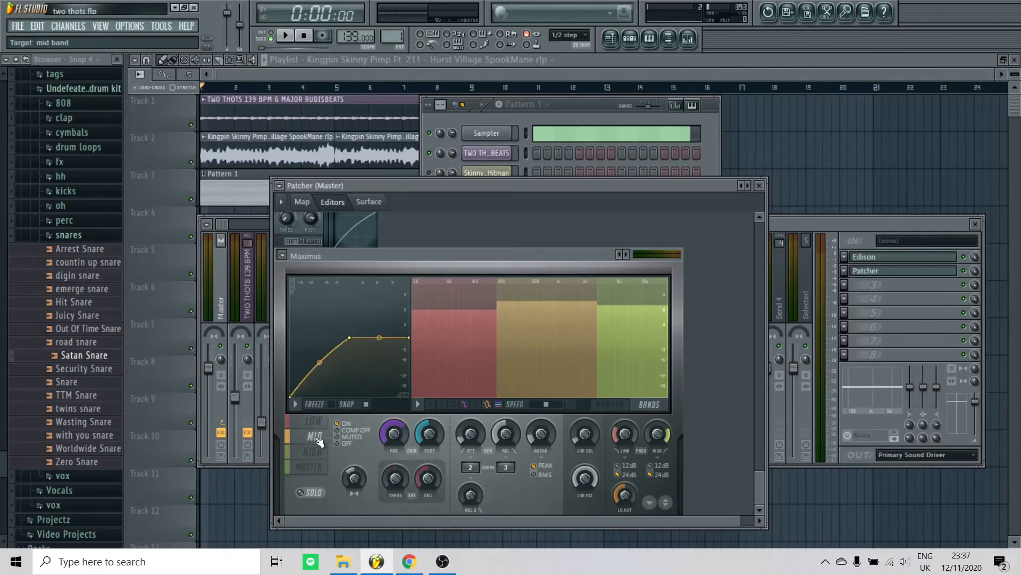
{"action": "left_click", "coordinate": [314, 421]}
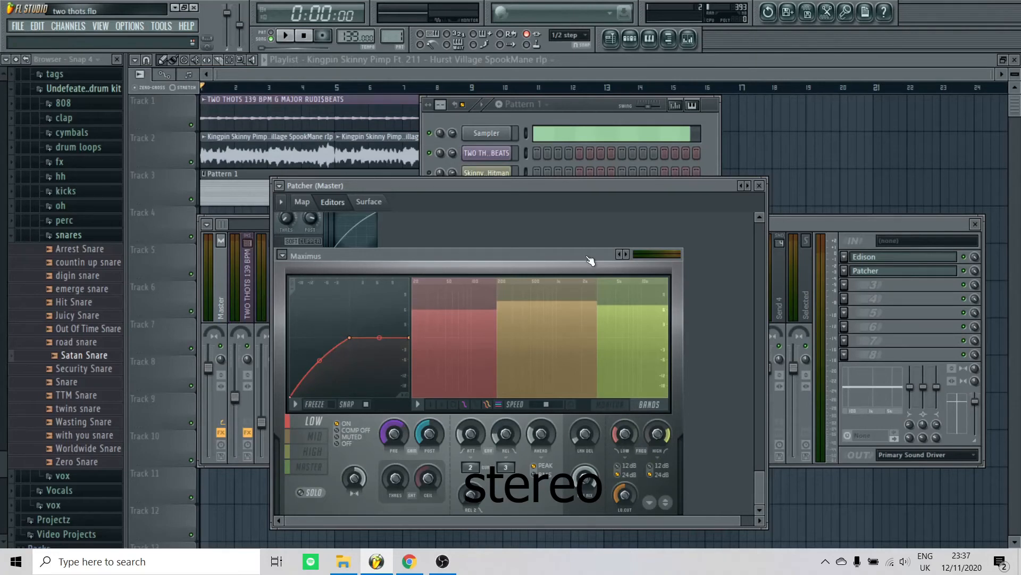
{"action": "left_click", "coordinate": [313, 470]}
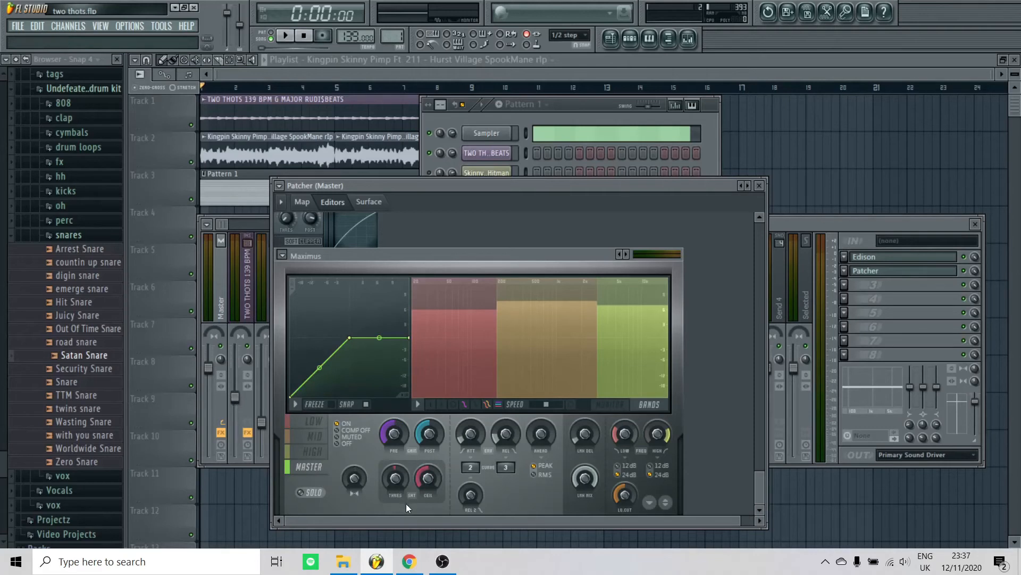
{"action": "left_click", "coordinate": [316, 428]}
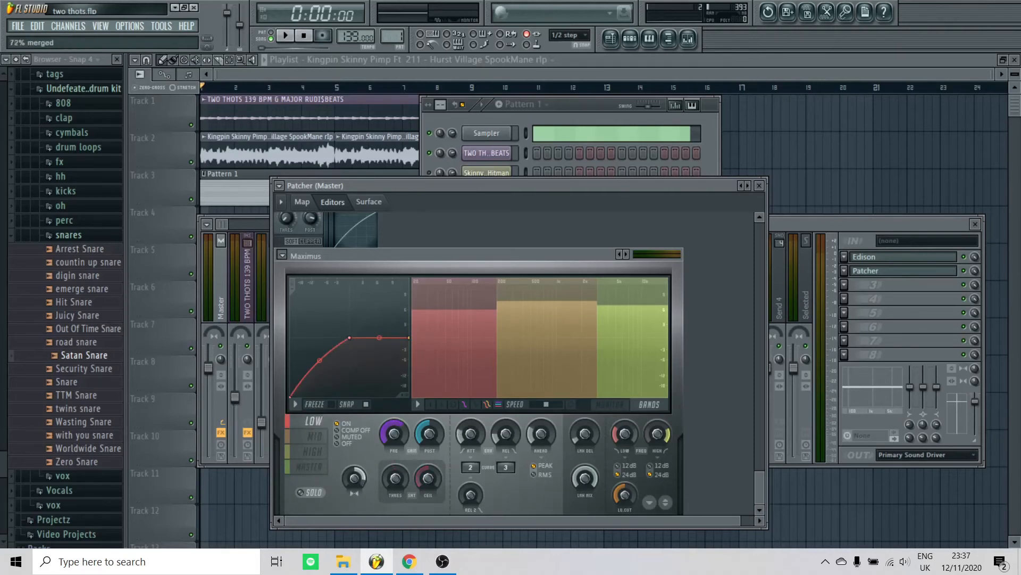
{"action": "left_click_drag", "start_coordinate": [354, 478], "coordinate": [354, 479]}
{"action": "left_click", "coordinate": [759, 185]}
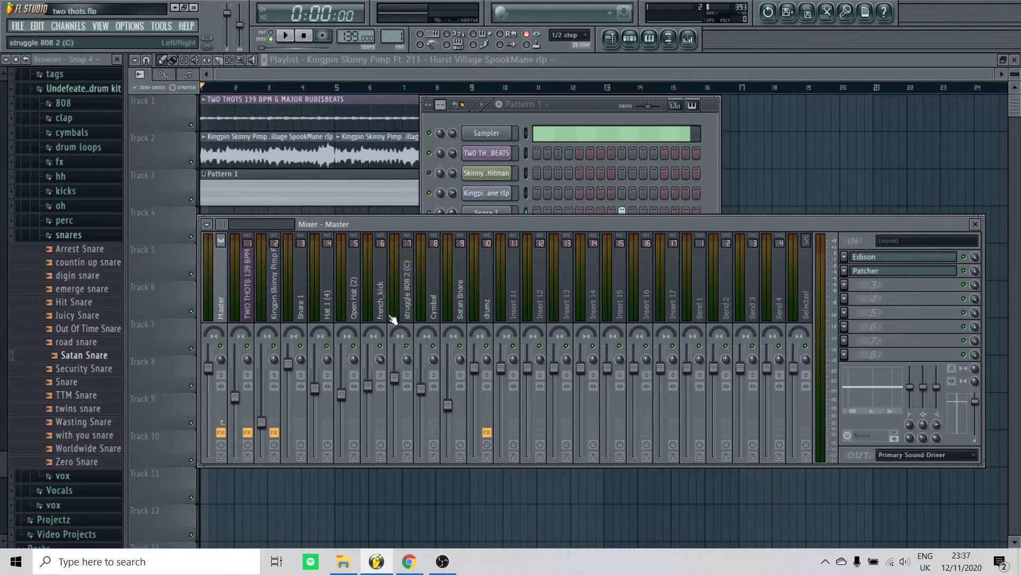
- Play the beat in short bursts to compare the Master track with Patcher enabled and bypassed
{"action": "key", "text": "space"}
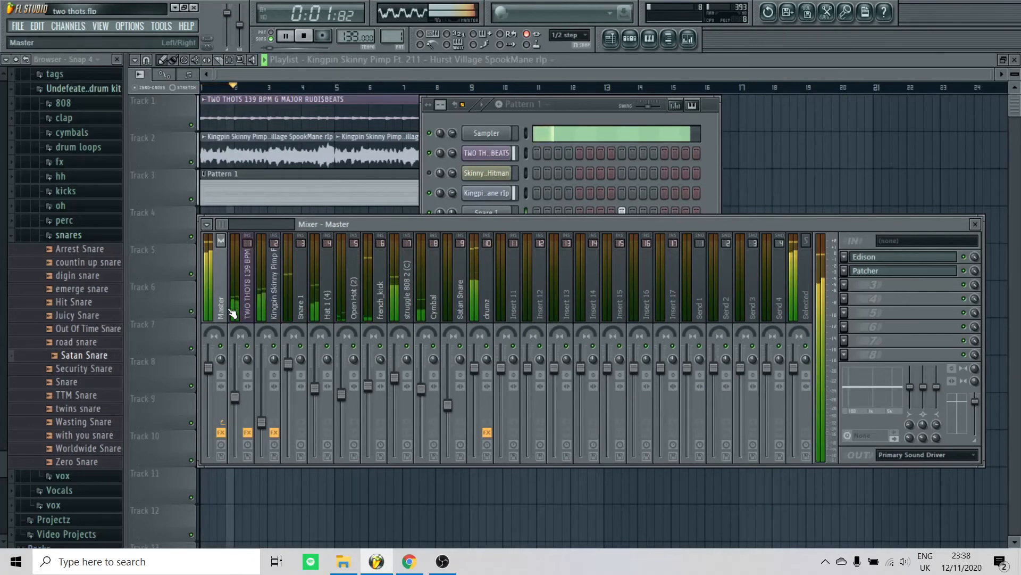
{"action": "key", "text": "space"}
{"action": "key", "text": "space"}
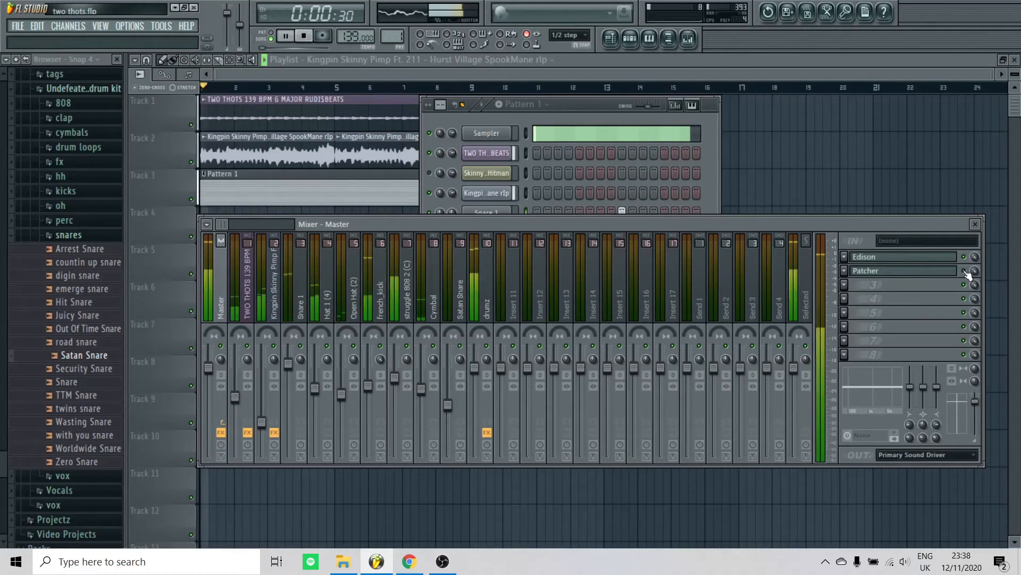
{"action": "key", "text": "space"}
{"action": "key", "text": "space"}
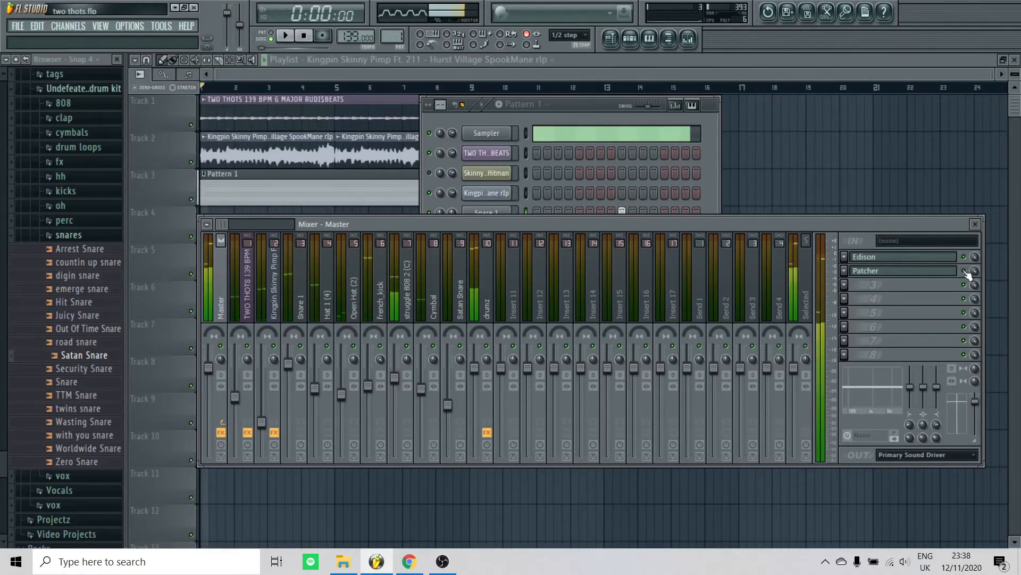
{"action": "key", "text": "space"}
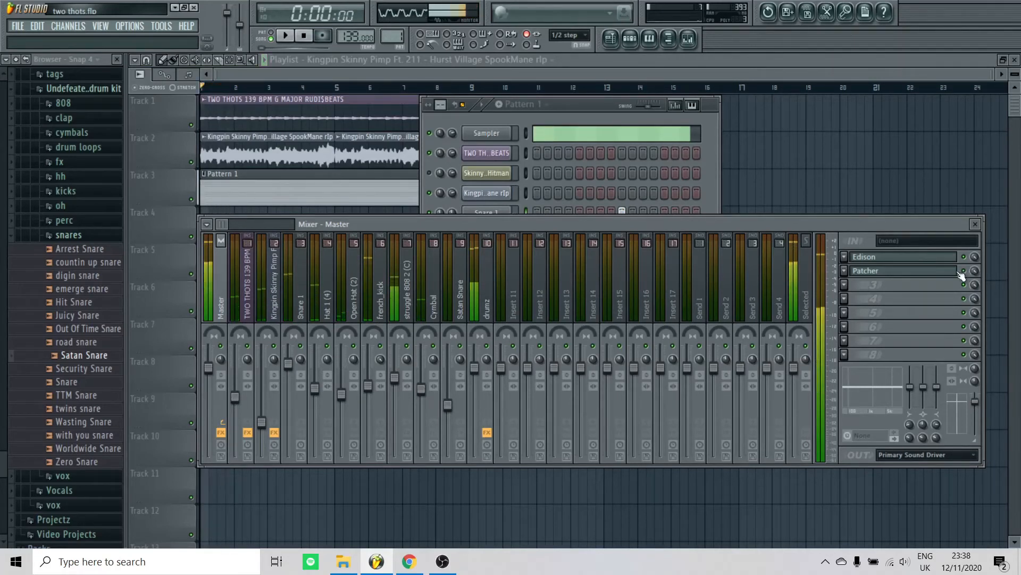
- Clear the open windows off the playlist and split Pattern 1 by channel
{"action": "key", "text": "F12"}
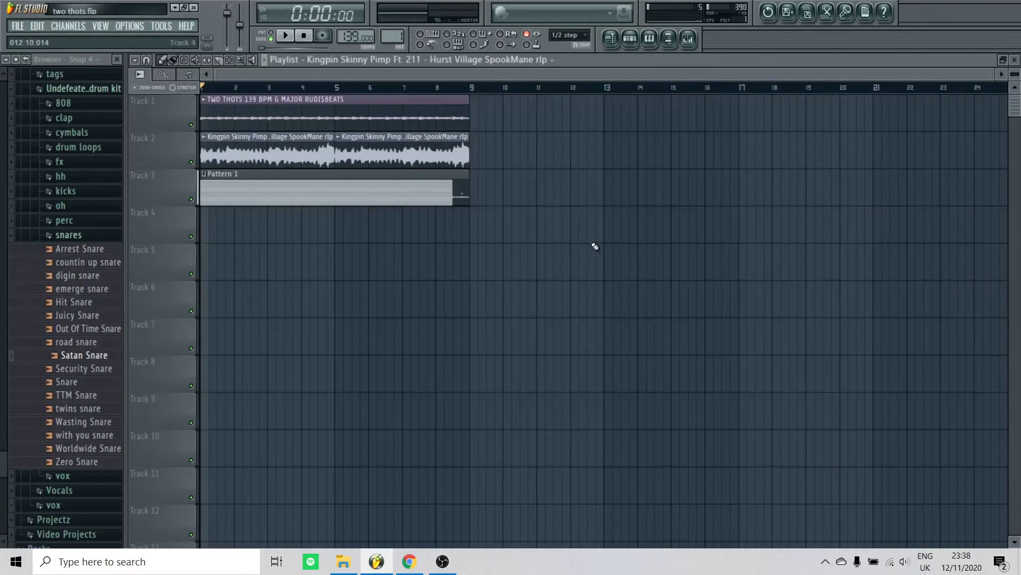
{"action": "left_click", "coordinate": [686, 39]}
{"action": "key", "text": "F9"}
{"action": "left_click", "coordinate": [399, 35]}
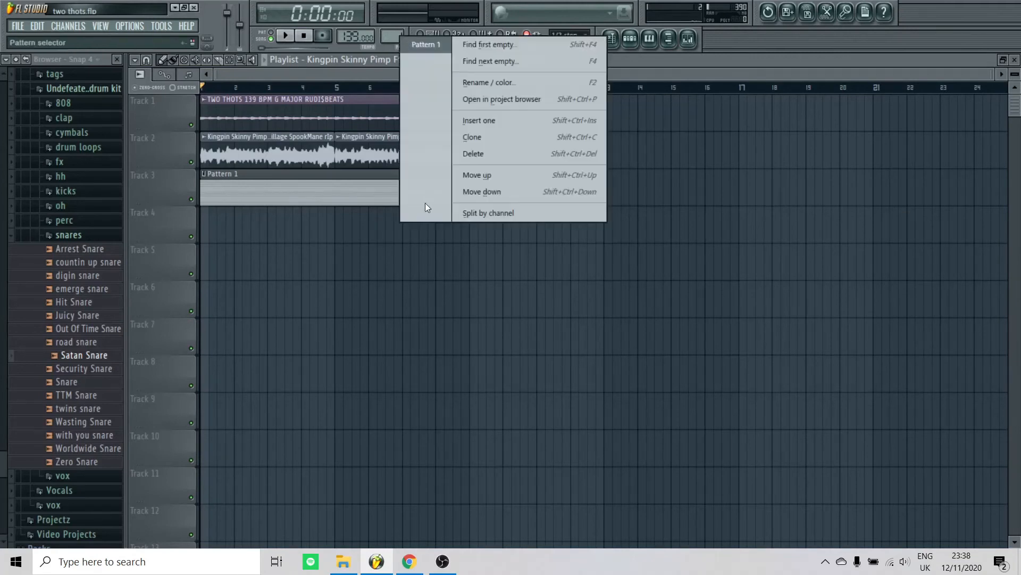
{"action": "left_click", "coordinate": [475, 212]}
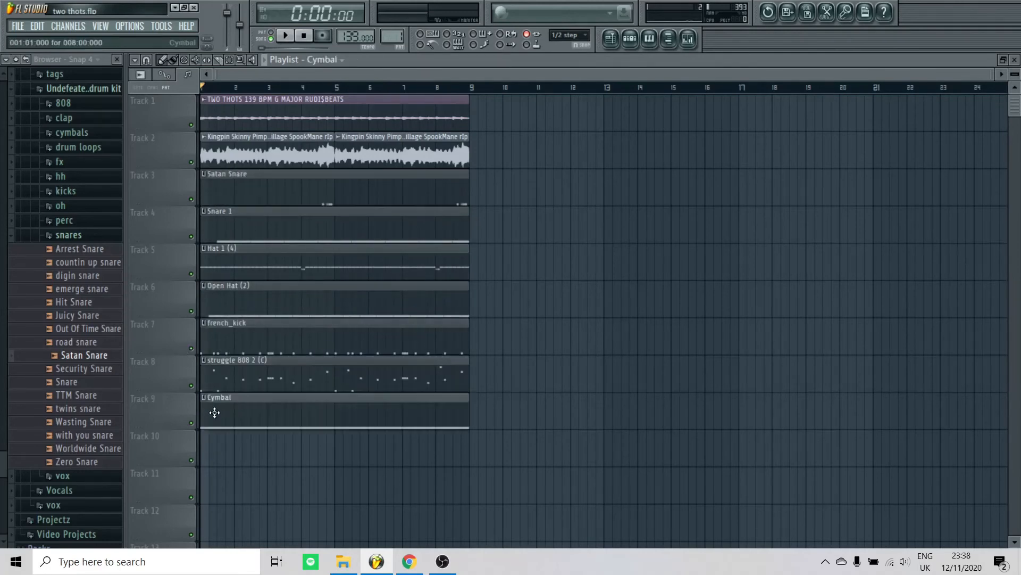
- Move the Satan Snare clip below Cymbal to Track 10, and shift all the drum clips up one track
{"action": "left_click_drag", "start_coordinate": [243, 196], "coordinate": [211, 467]}
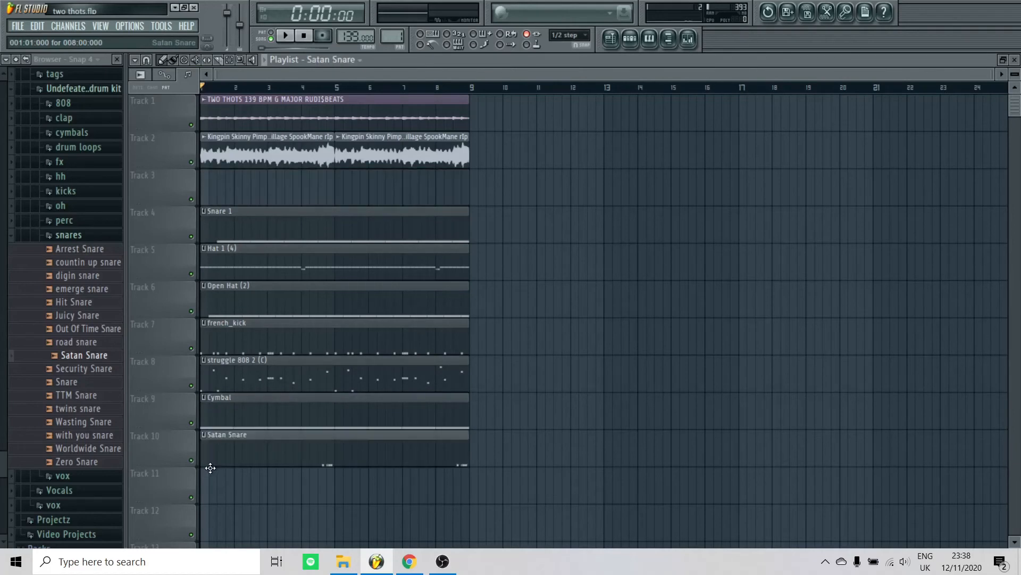
{"action": "left_click_drag", "start_coordinate": [543, 205], "coordinate": [228, 506]}
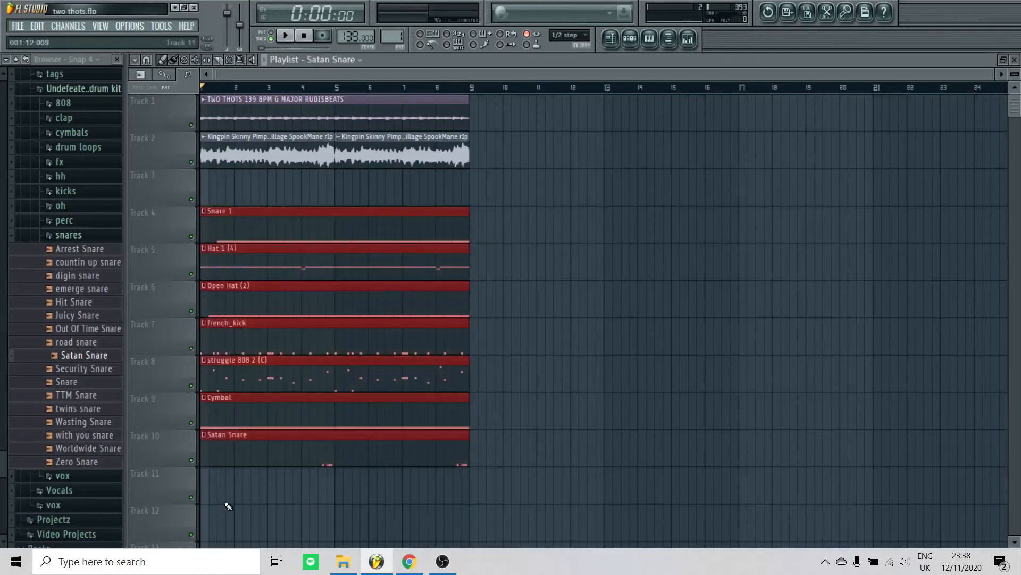
{"action": "key", "text": "shift+Up"}
- Select all the sample and drum clips and duplicate the eight-bar section until the arrangement ends at bar 49
{"action": "left_click_drag", "start_coordinate": [515, 123], "coordinate": [188, 513]}
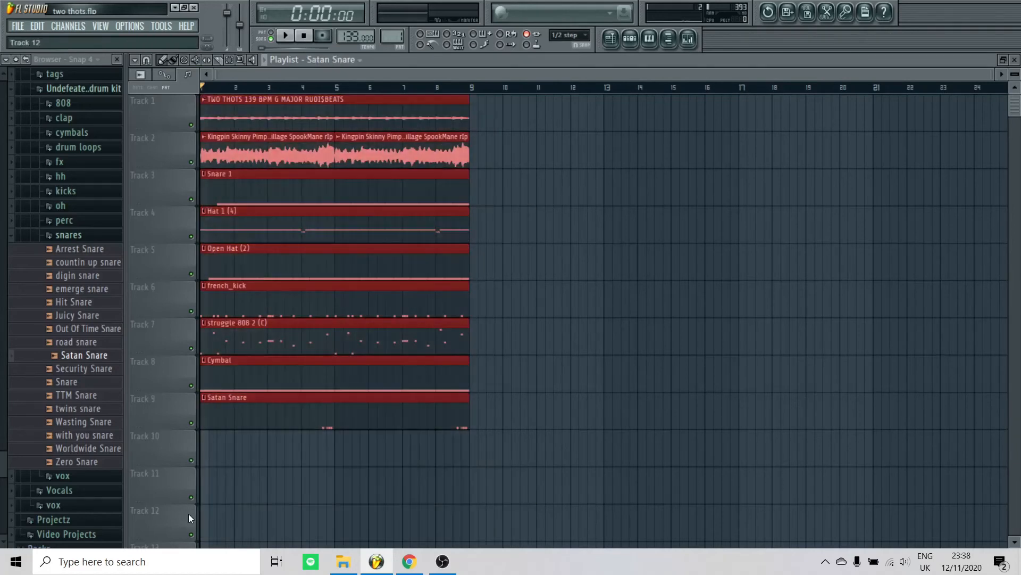
{"action": "key", "text": "ctrl+b"}
{"action": "key", "text": "ctrl+b"}
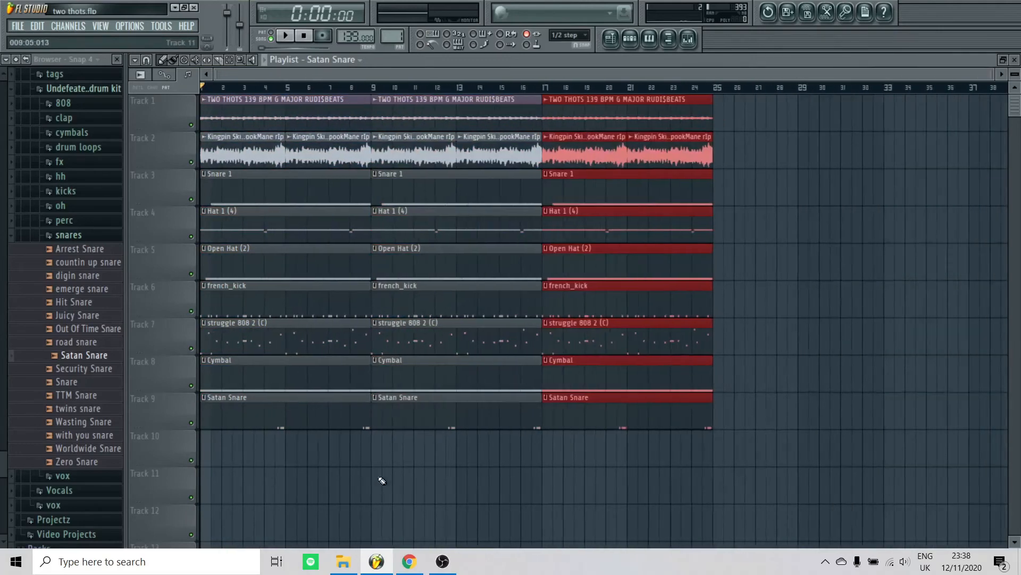
{"action": "key", "text": "ctrl+b"}
{"action": "key", "text": "ctrl+b"}
{"action": "key", "text": "ctrl+b"}
{"action": "left_click", "coordinate": [399, 485]}
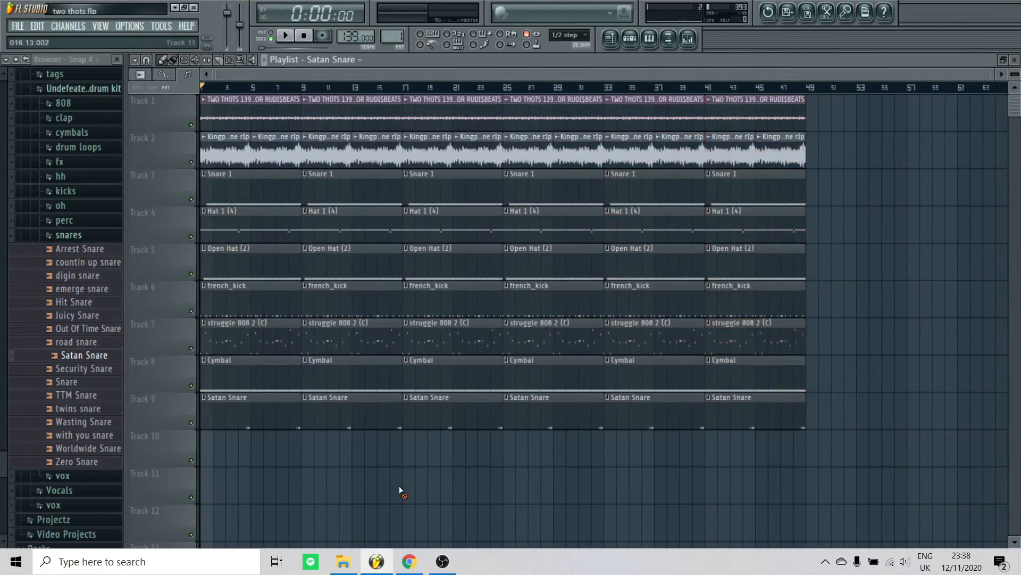
- Clear the drum clips from the first eight bars and fill them with copies of only Snare 1, Hat 1 (4) and french_kick
{"action": "left_click_drag", "start_coordinate": [246, 191], "coordinate": [253, 463]}
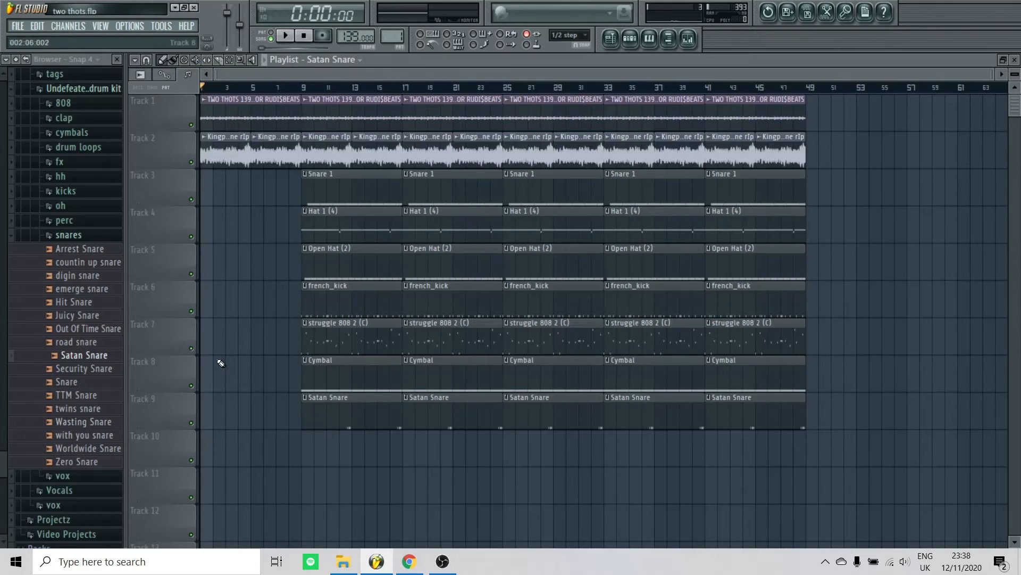
{"action": "left_click", "coordinate": [319, 296], "text": "ctrl"}
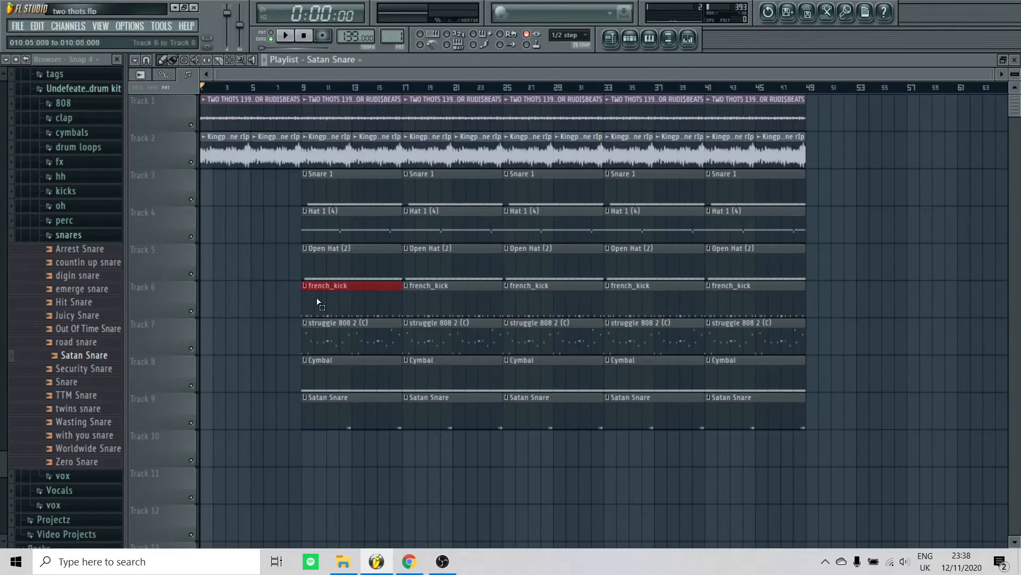
{"action": "left_click", "coordinate": [319, 226], "text": "ctrl"}
{"action": "left_click", "coordinate": [343, 200], "text": "ctrl"}
{"action": "left_click_drag", "start_coordinate": [342, 194], "coordinate": [241, 194]}
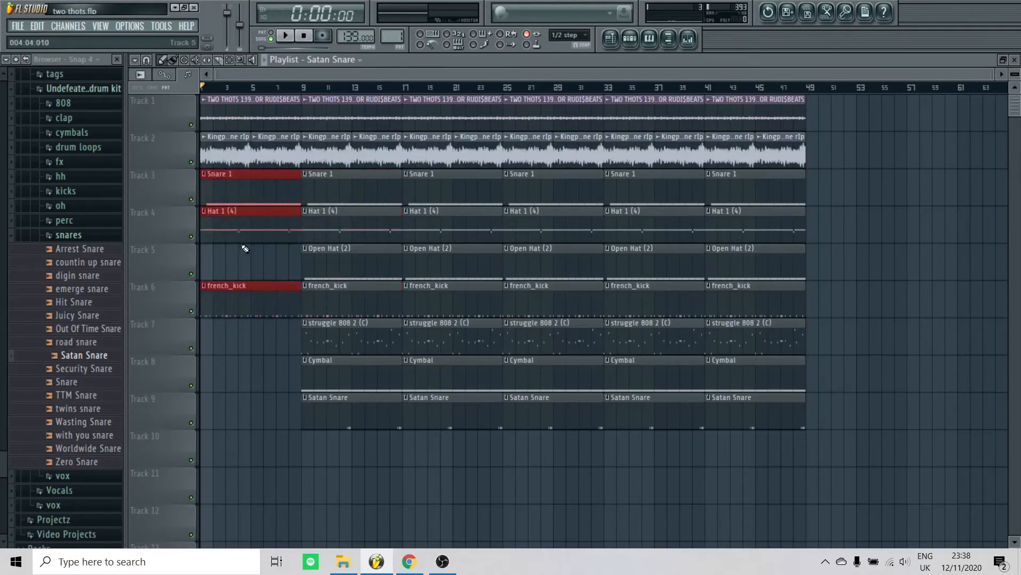
{"action": "left_click", "coordinate": [240, 386]}
- Trim the intro Snare 1, Hat 1 (4) and french_kick clips to end at bar 8, and play the transition into bar 9
{"action": "key", "text": "space"}
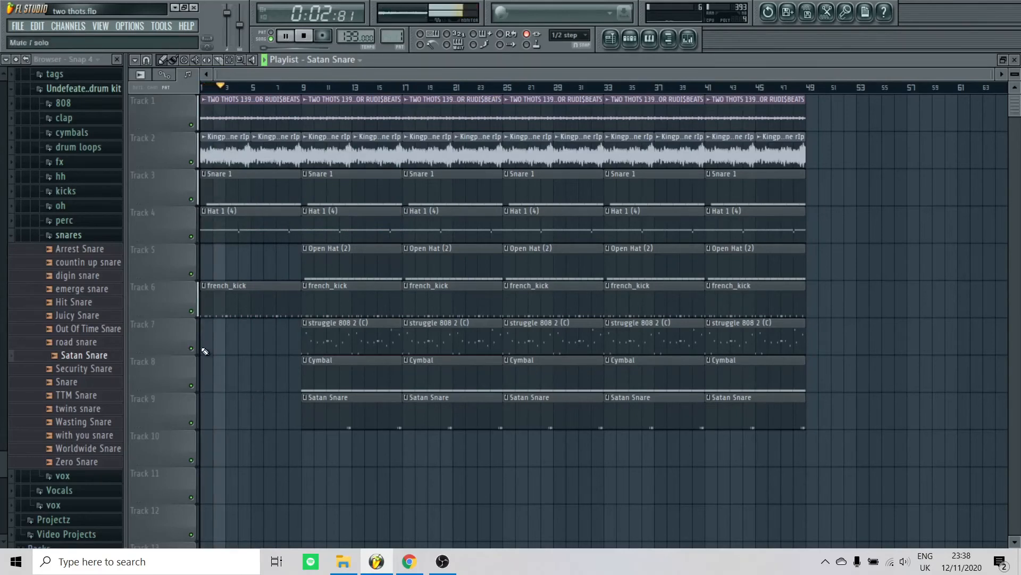
{"action": "scroll", "coordinate": [307, 201], "scroll_direction": "up", "scroll_amount": 2}
{"action": "left_click_drag", "start_coordinate": [307, 201], "coordinate": [304, 305]}
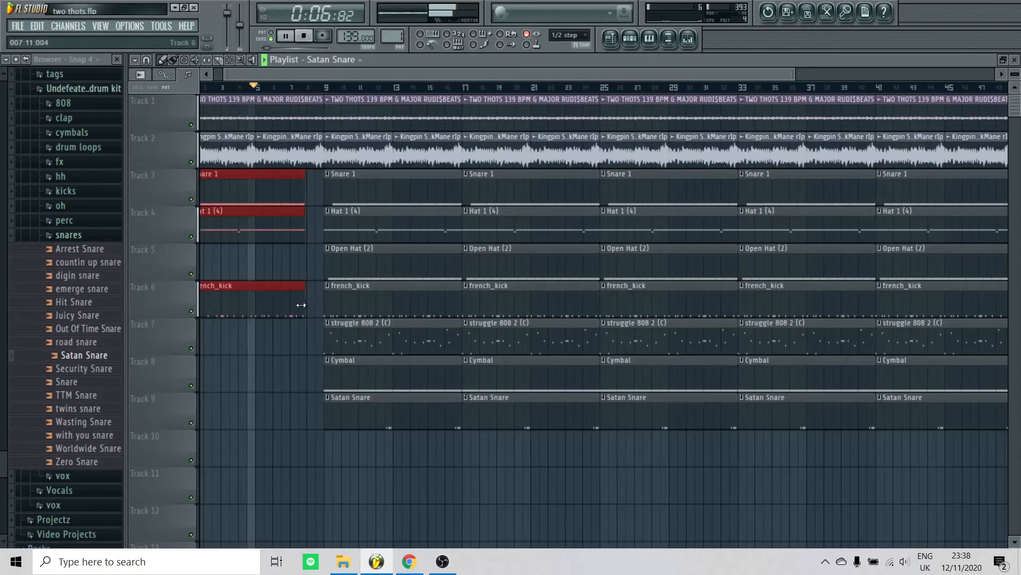
{"action": "left_click", "coordinate": [269, 362]}
{"action": "scroll", "coordinate": [267, 365], "scroll_direction": "down", "scroll_amount": 2}
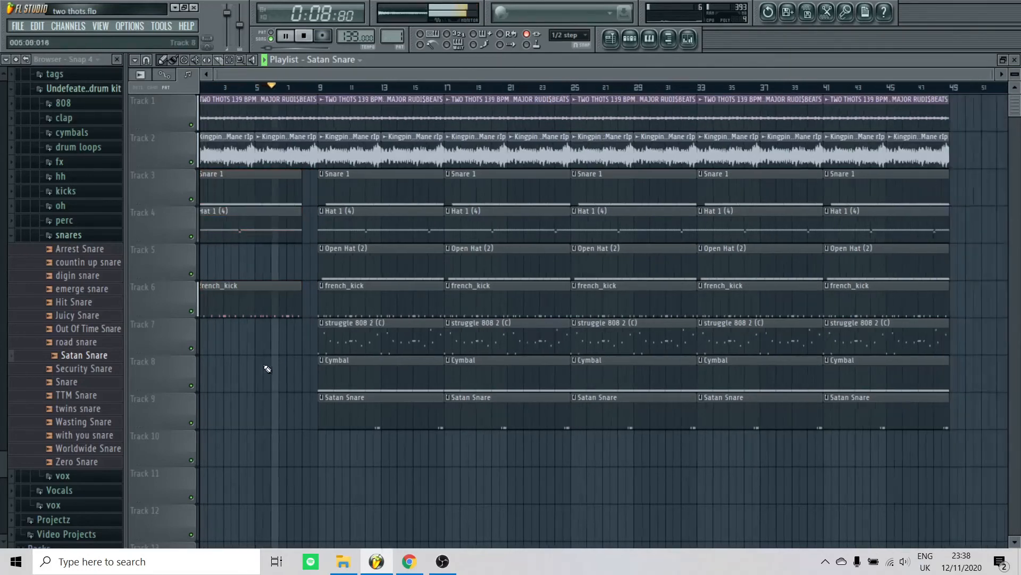
{"action": "scroll", "coordinate": [266, 400], "scroll_direction": "up", "scroll_amount": 2}
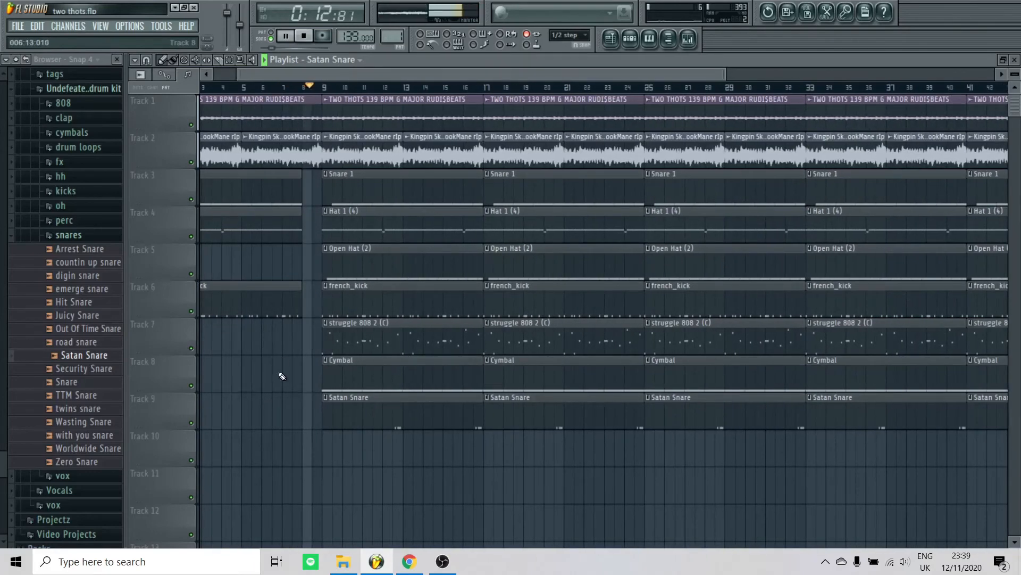
{"action": "scroll", "coordinate": [268, 420], "scroll_direction": "down", "scroll_amount": 1}
{"action": "scroll", "coordinate": [268, 424], "scroll_direction": "down", "scroll_amount": 2}
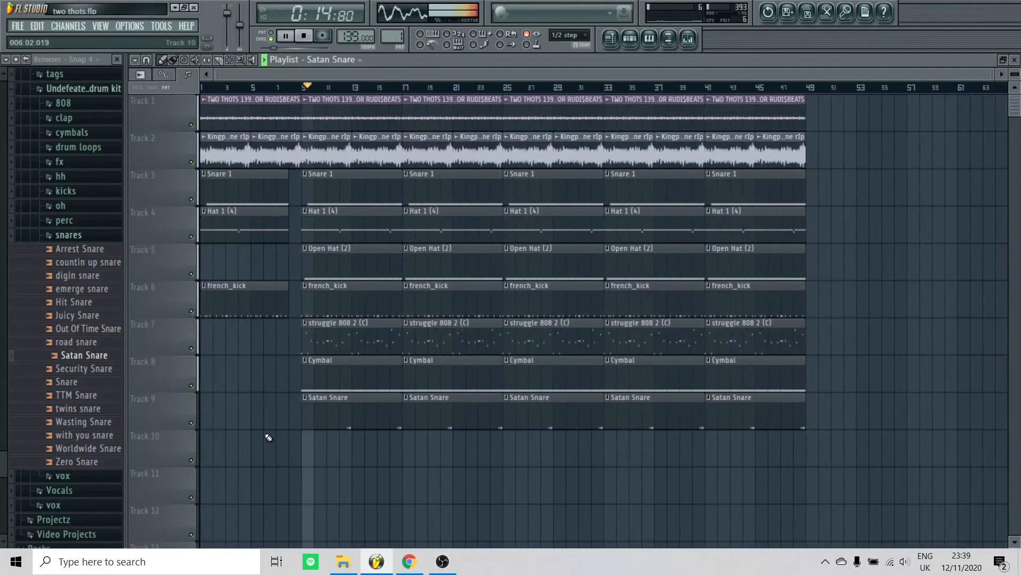
{"action": "left_click", "coordinate": [68, 236]}
{"action": "key", "text": "space"}
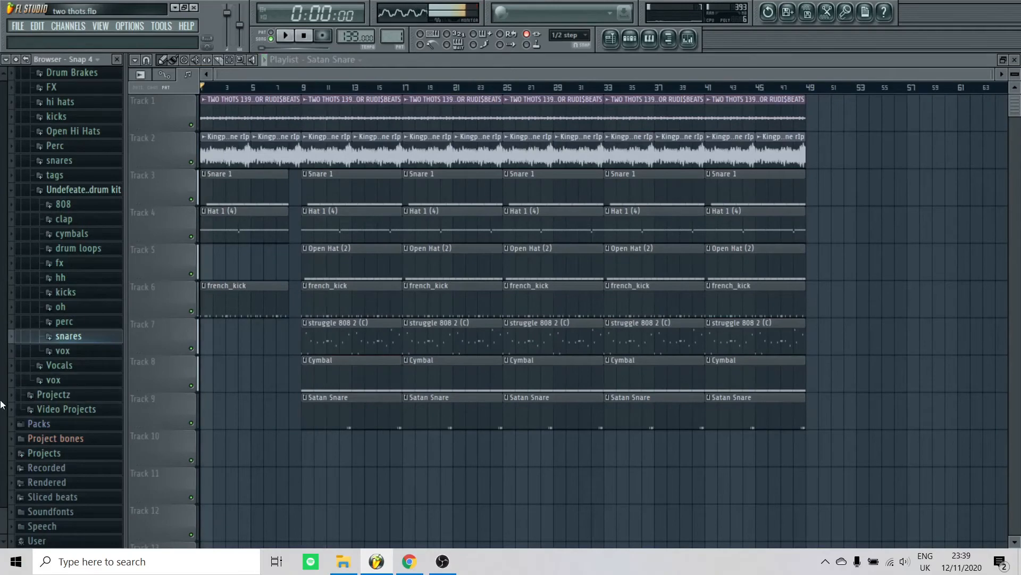
- Lower the Kingpin Skinny Pimp mixer track's volume to about 24% while the beat plays, and close the mixer
{"action": "left_click", "coordinate": [688, 38]}
{"action": "left_click", "coordinate": [275, 318]}
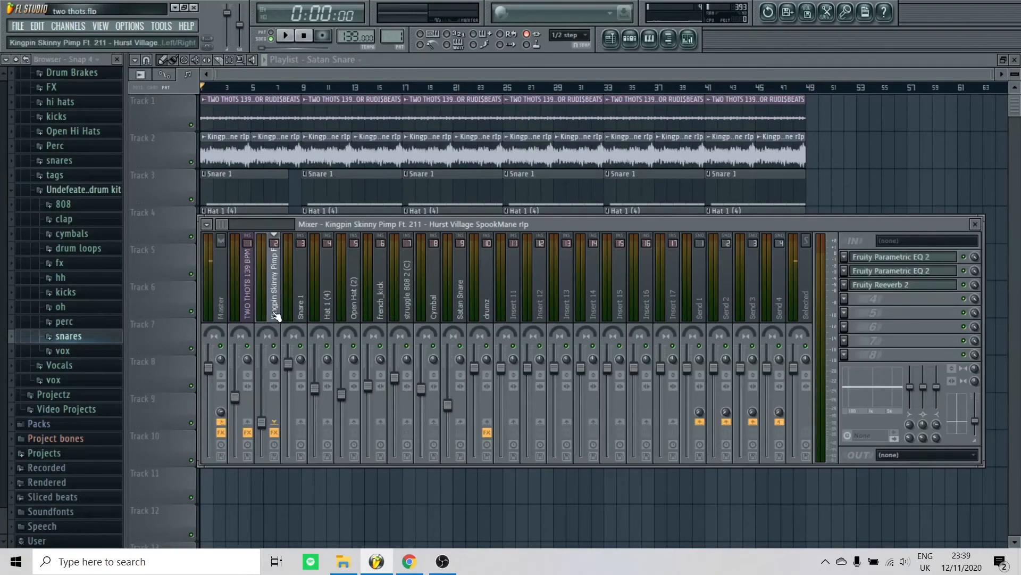
{"action": "key", "text": "space"}
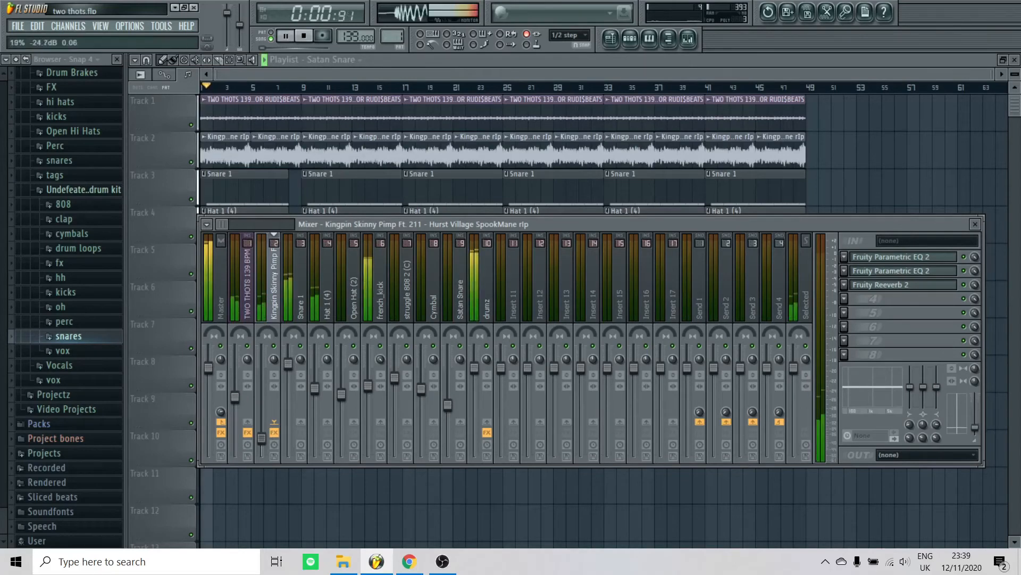
{"action": "left_click_drag", "start_coordinate": [261, 422], "coordinate": [261, 434]}
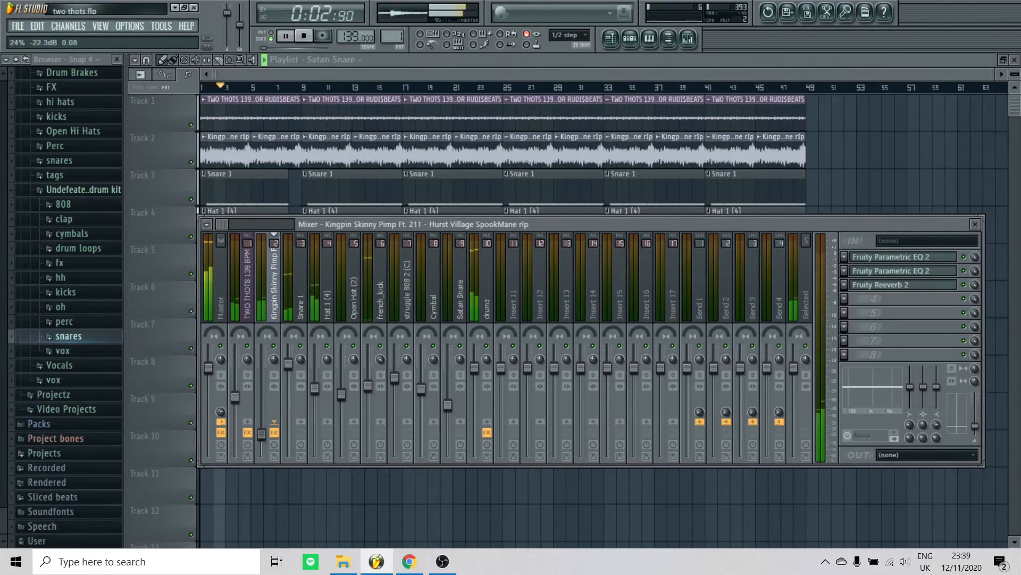
{"action": "key", "text": "F9"}
{"action": "key", "text": "space"}
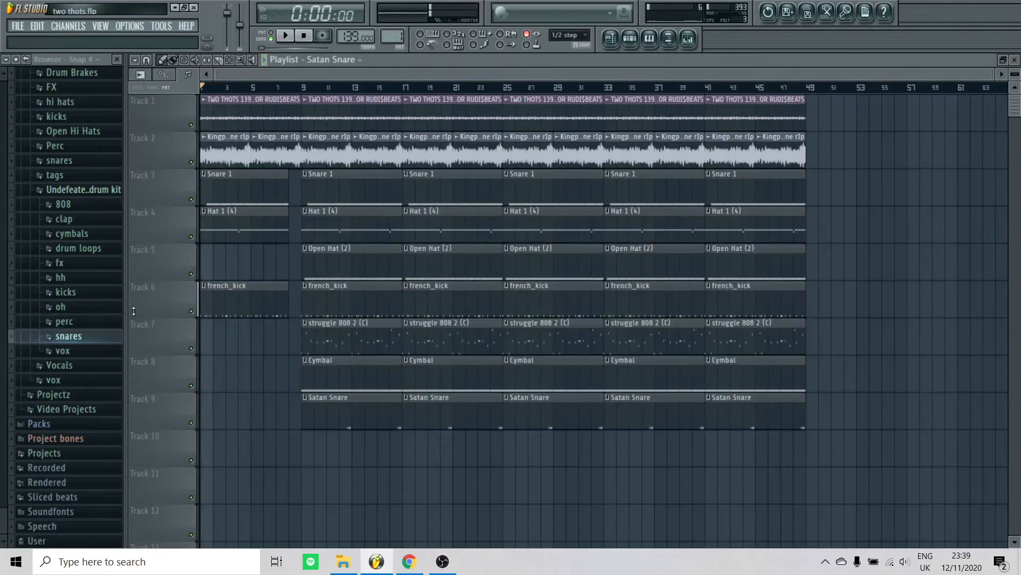
- Preview the By The Side fx sample from the FX siren folder and place it on Track 10 near bar 9
{"action": "left_click_drag", "start_coordinate": [3, 520], "coordinate": [3, 379]}
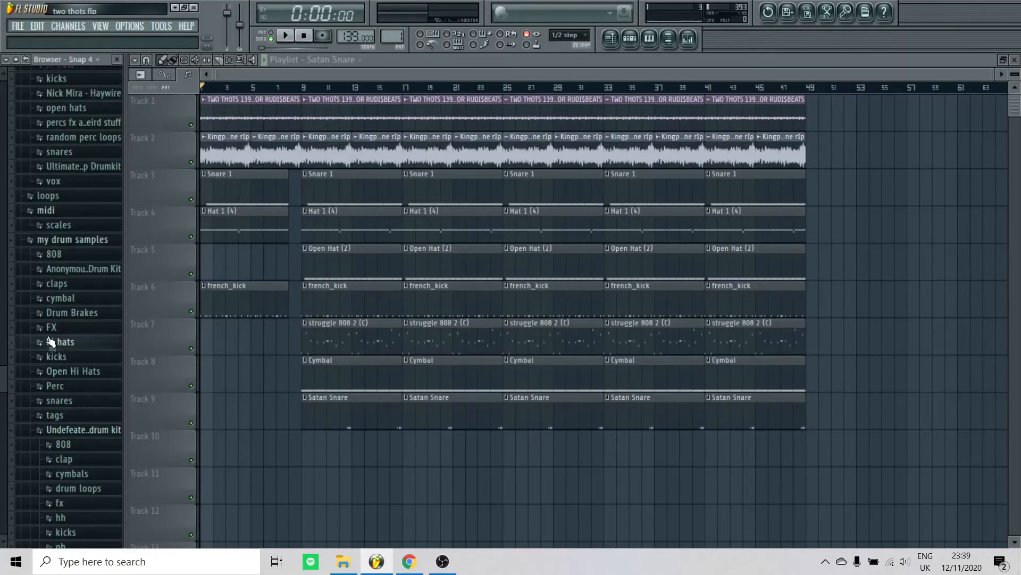
{"action": "left_click", "coordinate": [47, 332]}
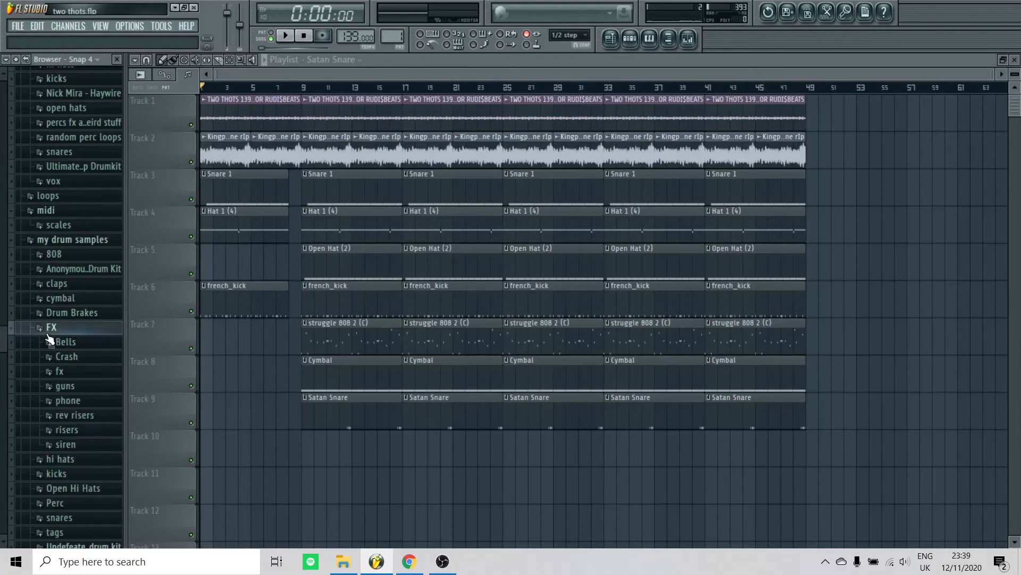
{"action": "left_click", "coordinate": [84, 447]}
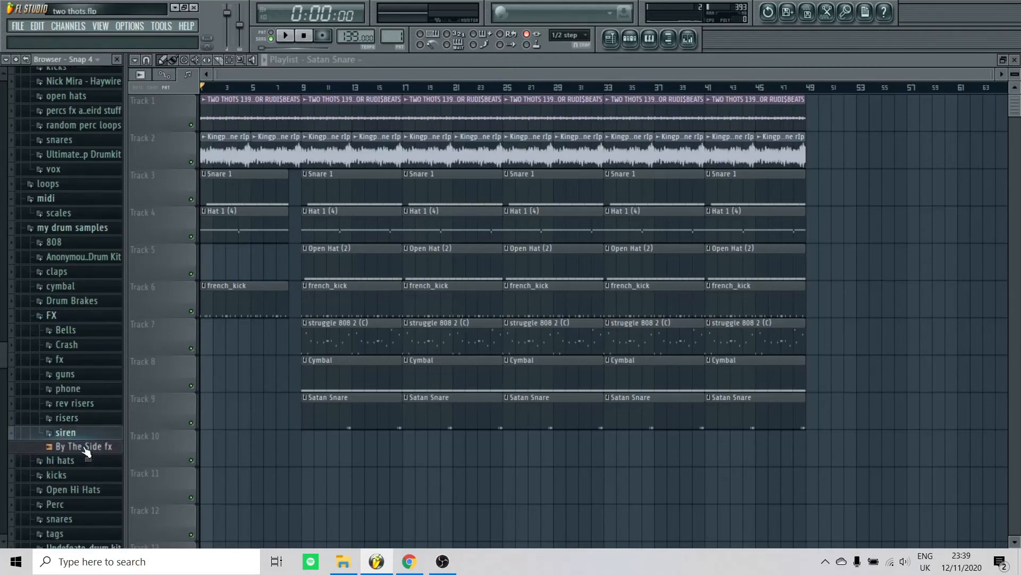
{"action": "left_click", "coordinate": [70, 420]}
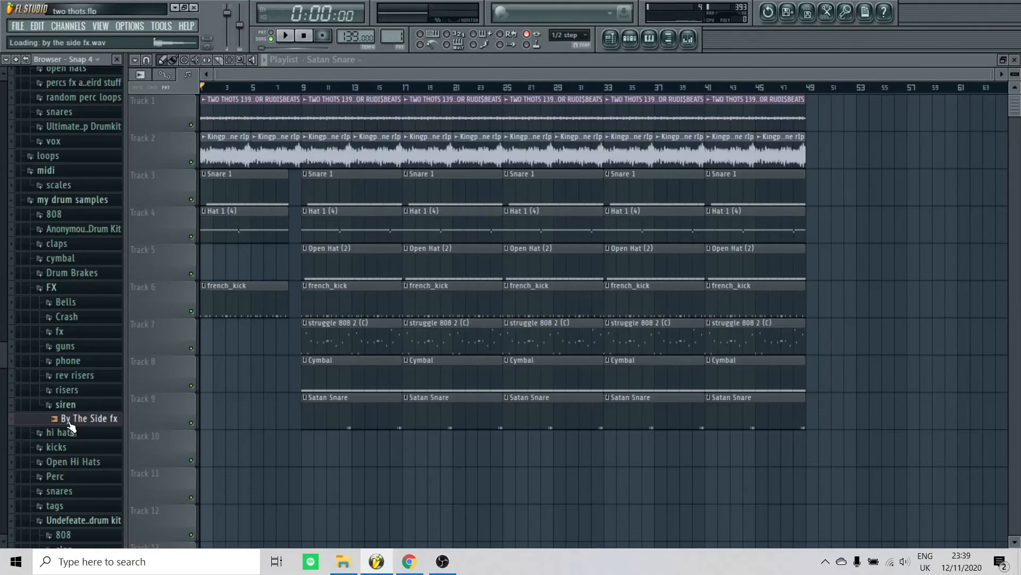
{"action": "left_click_drag", "start_coordinate": [71, 424], "coordinate": [320, 471]}
- Align the start of the By The Side fx clip on Track 10 exactly with bar 9
{"action": "left_click_drag", "start_coordinate": [305, 456], "coordinate": [308, 457]}
{"action": "scroll", "coordinate": [314, 469], "scroll_direction": "up", "scroll_amount": 6, "text": "ctrl"}
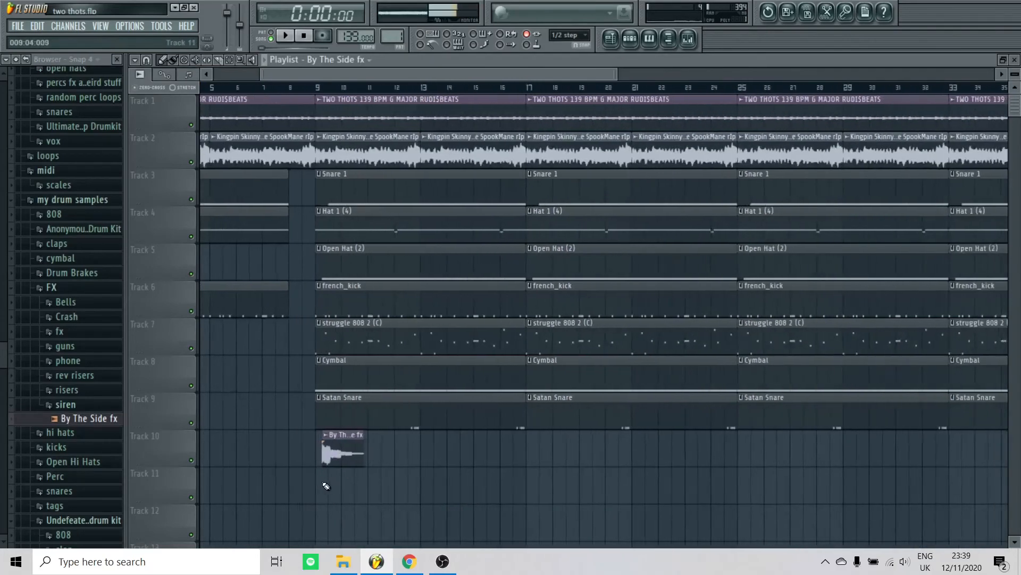
{"action": "scroll", "coordinate": [334, 484], "scroll_direction": "up", "scroll_amount": 4, "text": "ctrl"}
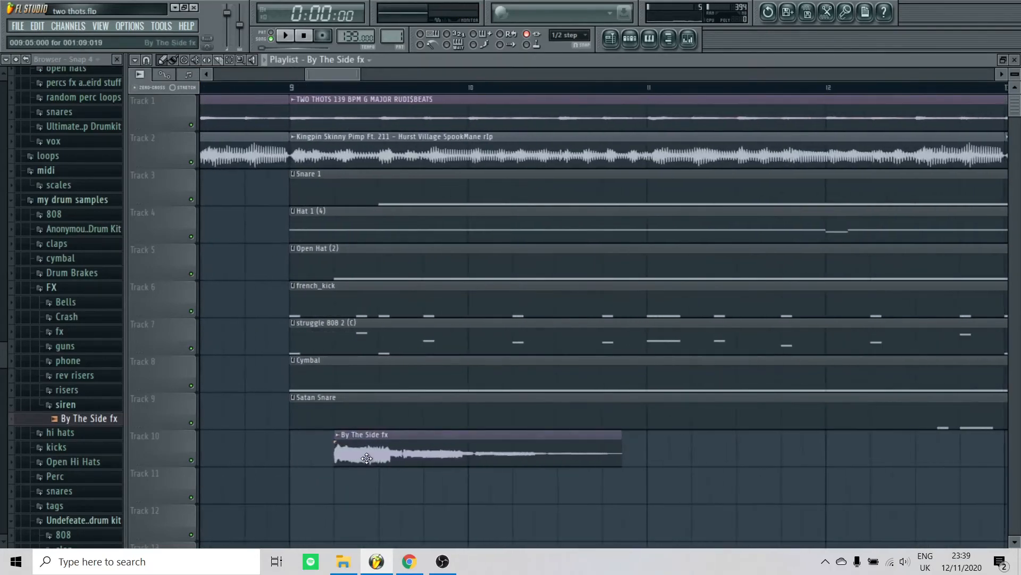
{"action": "scroll", "coordinate": [314, 487], "scroll_direction": "up", "scroll_amount": 8, "text": "ctrl"}
{"action": "scroll", "coordinate": [282, 482], "scroll_direction": "down", "scroll_amount": 6, "text": "ctrl"}
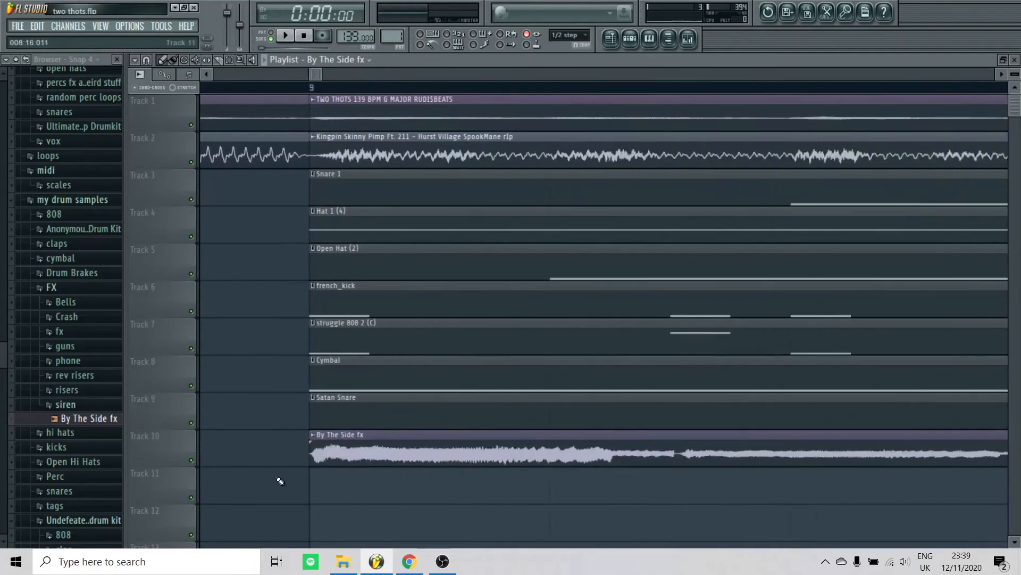
{"action": "scroll", "coordinate": [404, 477], "scroll_direction": "up", "scroll_amount": 2, "text": "ctrl"}
{"action": "scroll", "coordinate": [426, 481], "scroll_direction": "down", "scroll_amount": 6, "text": "ctrl"}
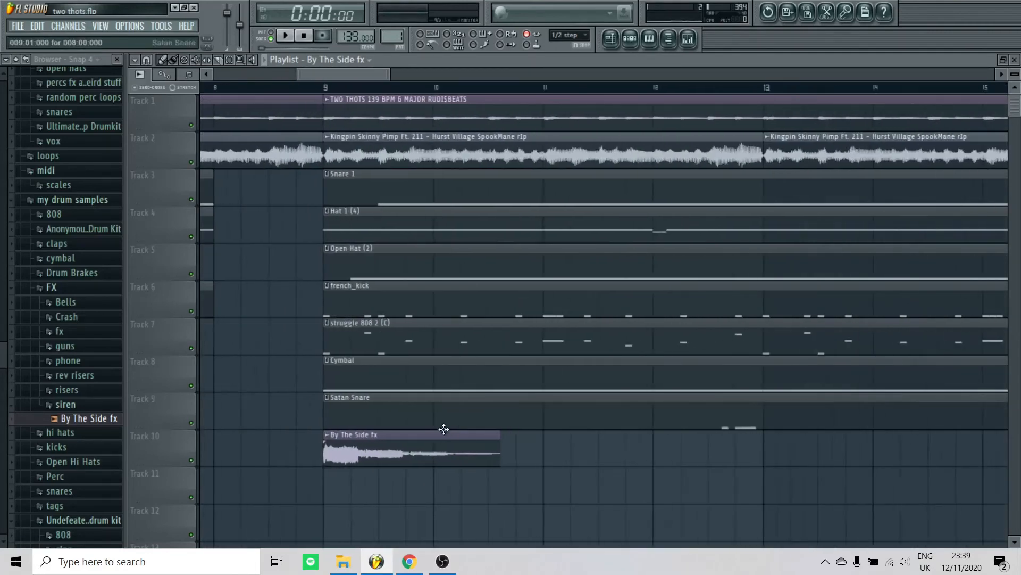
- Stretch the By The Side fx clip on Track 10 to slightly over two bars, ending just past bar 11
{"action": "scroll", "coordinate": [404, 500], "scroll_direction": "up", "scroll_amount": 3, "text": "ctrl"}
{"action": "scroll", "coordinate": [320, 473], "scroll_direction": "up", "scroll_amount": 4, "text": "ctrl"}
{"action": "scroll", "coordinate": [341, 461], "scroll_direction": "down", "scroll_amount": 2, "text": "ctrl"}
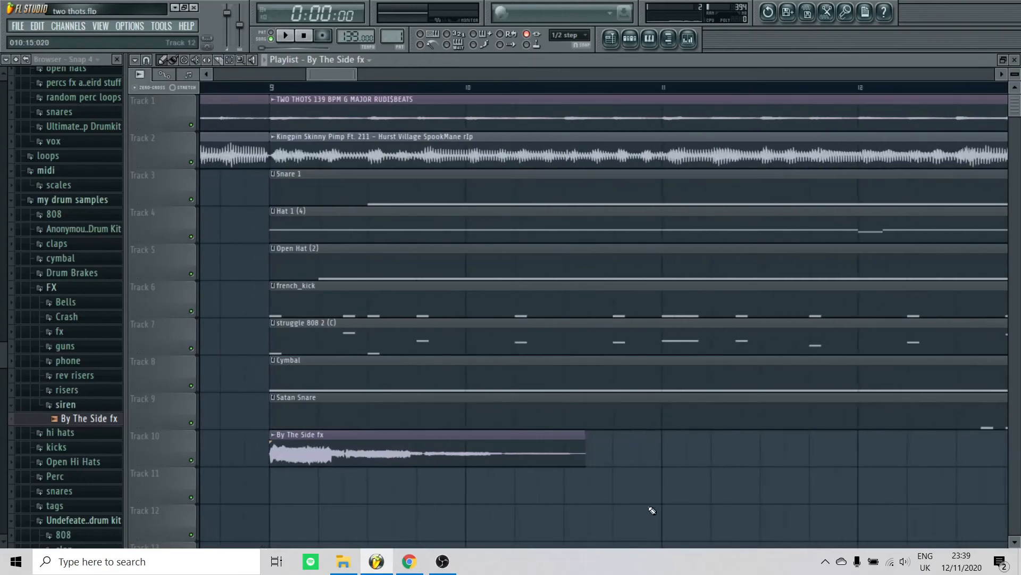
{"action": "scroll", "coordinate": [532, 473], "scroll_direction": "up", "scroll_amount": 1, "text": "ctrl"}
{"action": "mouse_move", "coordinate": [601, 462]}
{"action": "left_mouse_down"}
{"action": "mouse_move", "coordinate": [635, 463]}
{"action": "mouse_move", "coordinate": [595, 462]}
{"action": "left_mouse_up"}
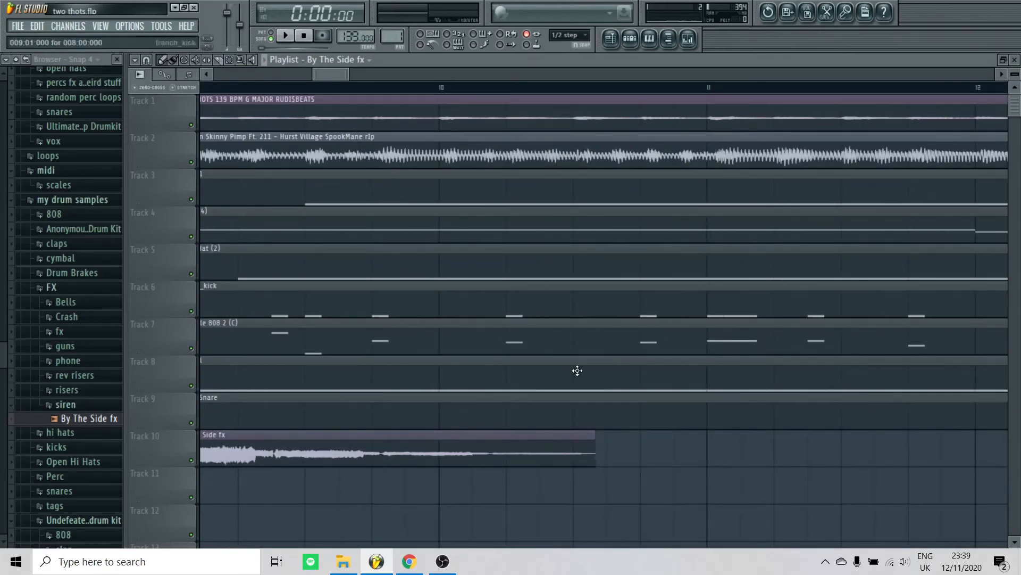
{"action": "left_click_drag", "start_coordinate": [596, 439], "coordinate": [733, 437]}
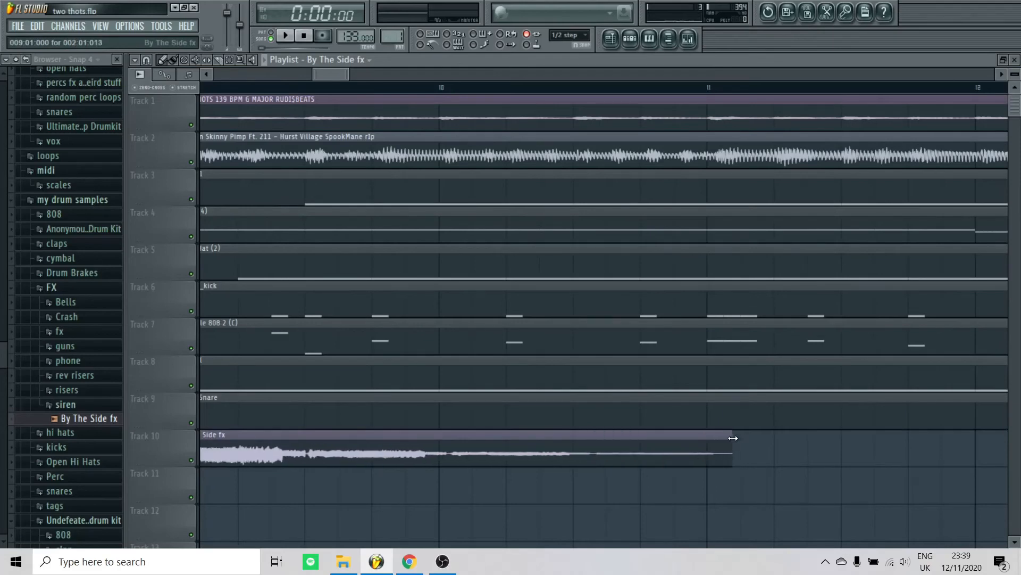
{"action": "scroll", "coordinate": [451, 438], "scroll_direction": "down", "scroll_amount": 2}
{"action": "scroll", "coordinate": [330, 473], "scroll_direction": "up", "scroll_amount": 3}
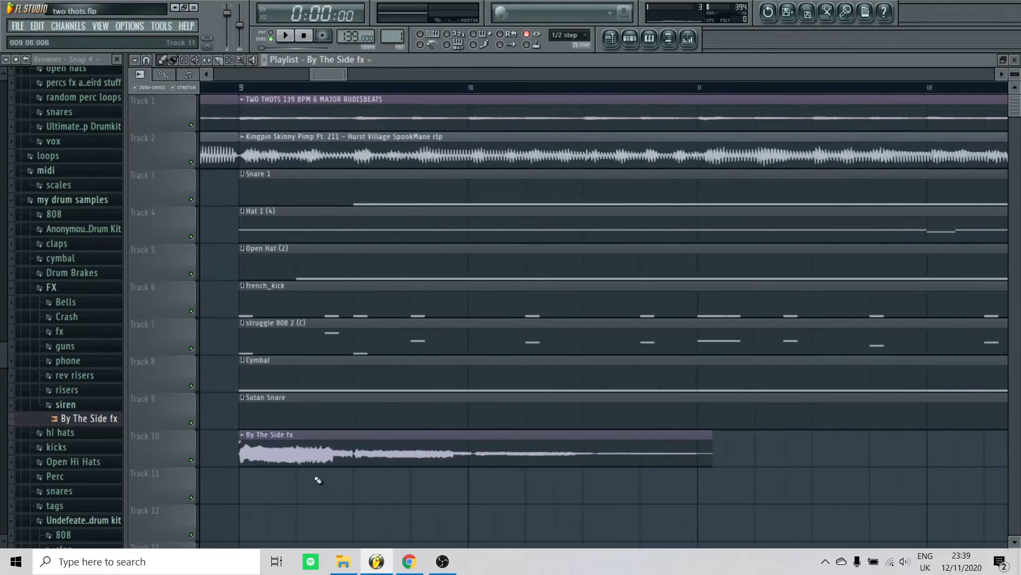
- Solo Track 10 and play the By The Side fx clip from bar 9
{"action": "right_click", "coordinate": [192, 461]}
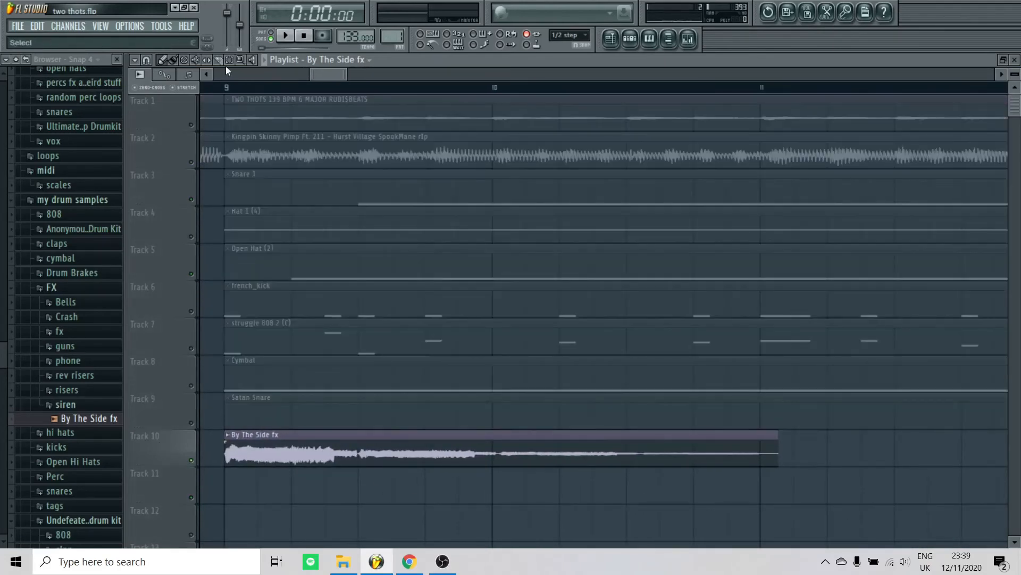
{"action": "left_click", "coordinate": [341, 88]}
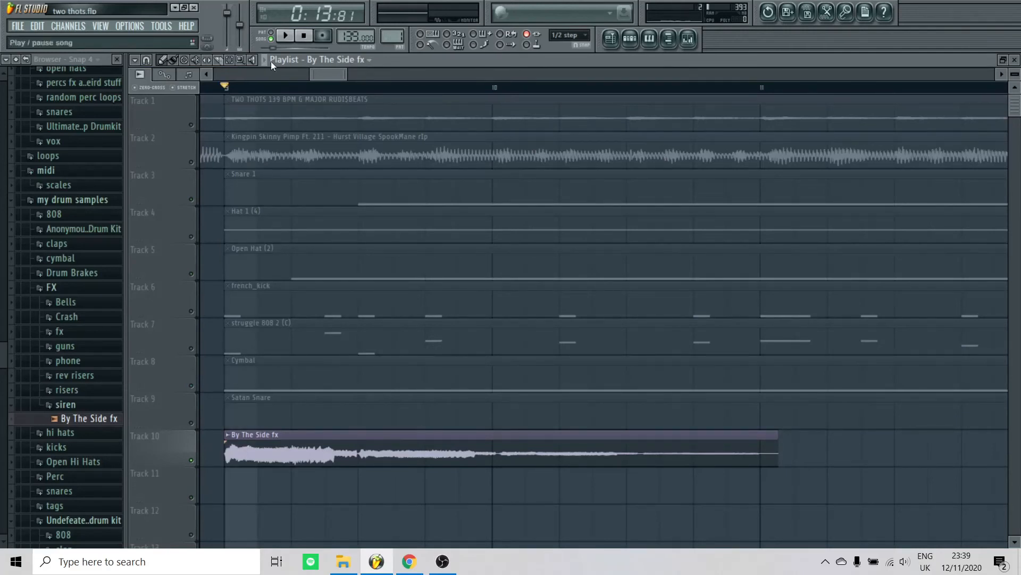
{"action": "key", "text": "space"}
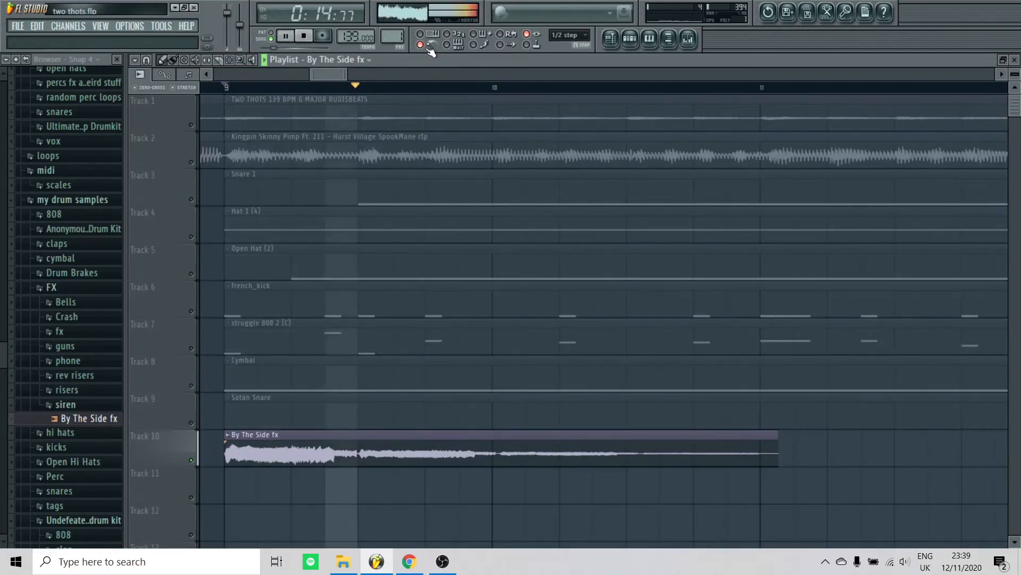
{"action": "key", "text": "space"}
- Lower the By The Side fx channel volume to about 21% during playback, close the channel rack and unsolo Track 10
{"action": "left_click", "coordinate": [630, 38]}
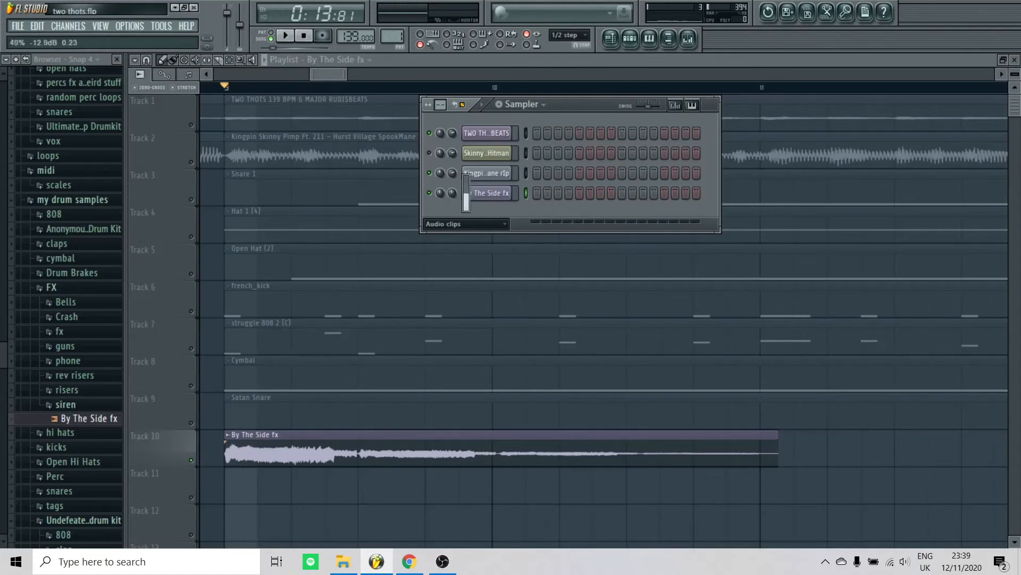
{"action": "key", "text": "space"}
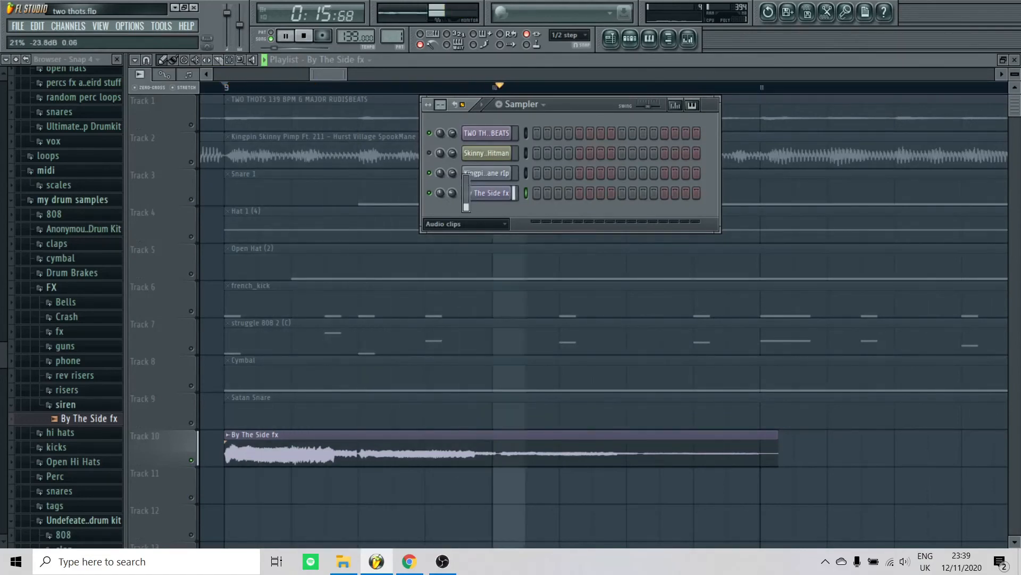
{"action": "key", "text": "space"}
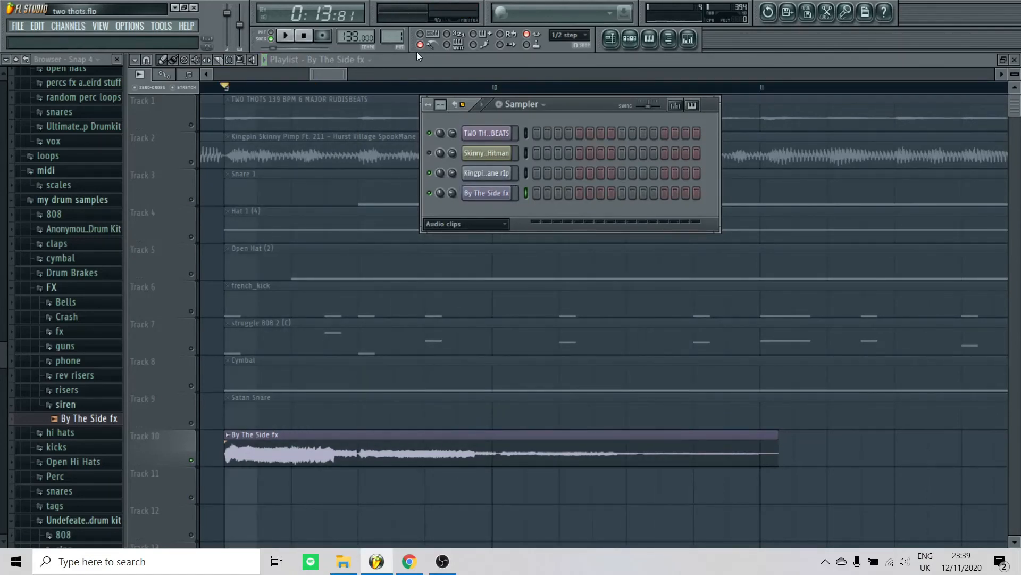
{"action": "right_click", "coordinate": [852, 445]}
{"action": "scroll", "coordinate": [301, 349], "scroll_direction": "down", "scroll_amount": 6}
{"action": "right_click", "coordinate": [192, 426]}
{"action": "right_click", "coordinate": [192, 426]}
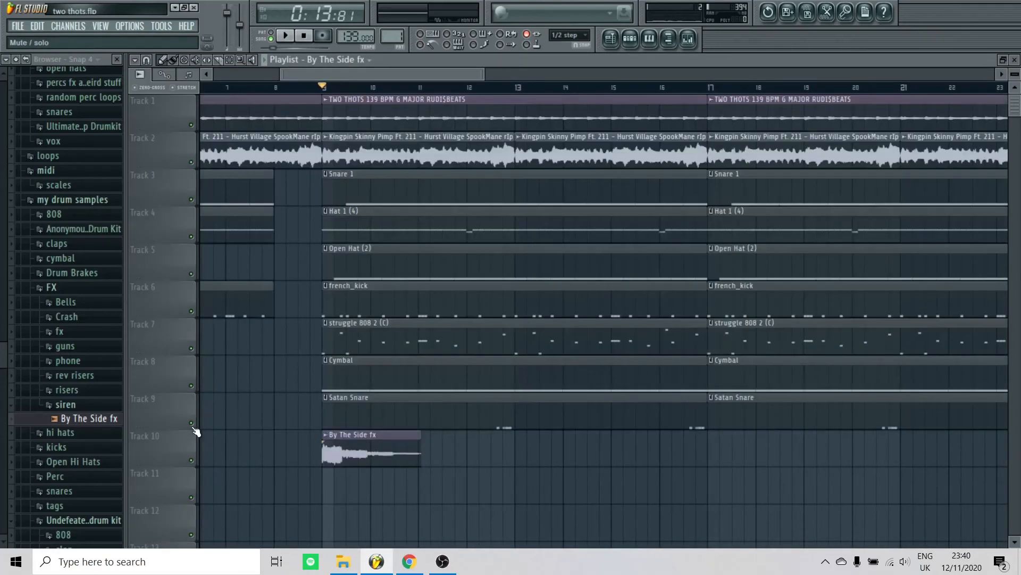
- Play the arrangement from bar 1 and delete the two Kingpin Skinny Pimp clips on Track 2 between bars 17 and 25
{"action": "scroll", "coordinate": [244, 219], "scroll_direction": "down", "scroll_amount": 8}
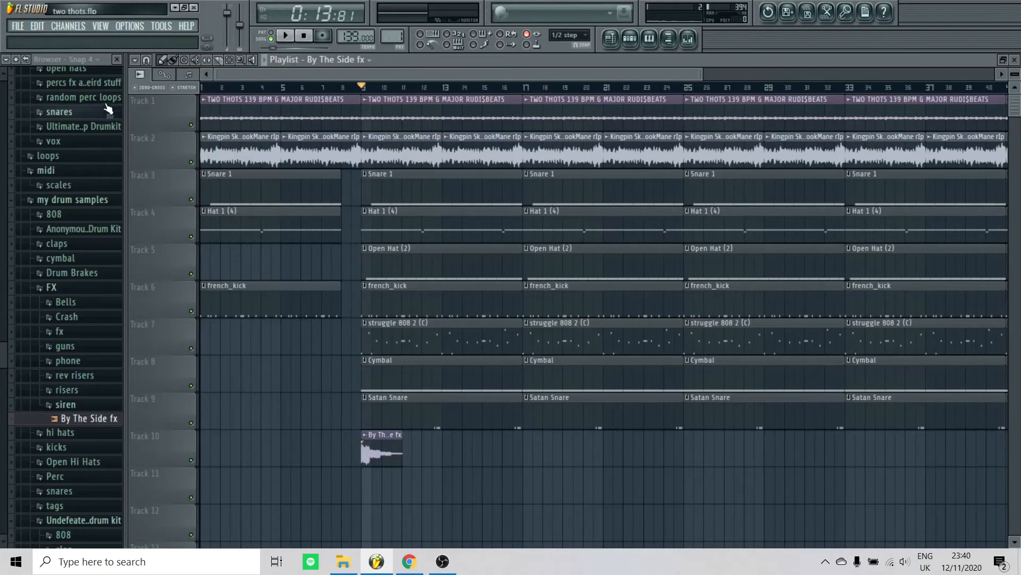
{"action": "left_click", "coordinate": [204, 87]}
{"action": "key", "text": "space"}
{"action": "scroll", "coordinate": [231, 411], "scroll_direction": "down", "scroll_amount": 3}
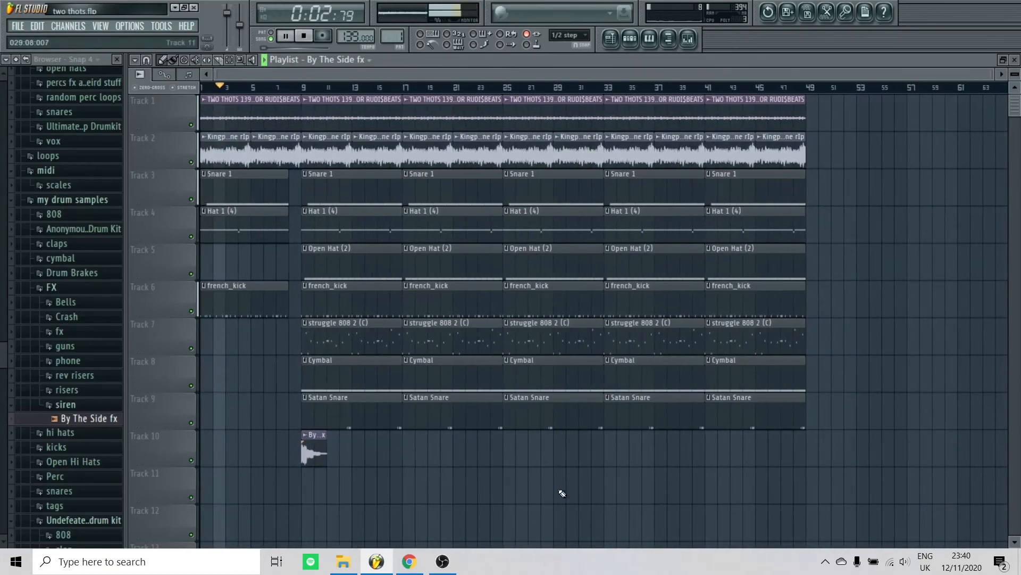
{"action": "scroll", "coordinate": [417, 152], "scroll_direction": "up", "scroll_amount": 2}
{"action": "right_click", "coordinate": [433, 150]}
{"action": "right_click", "coordinate": [476, 156]}
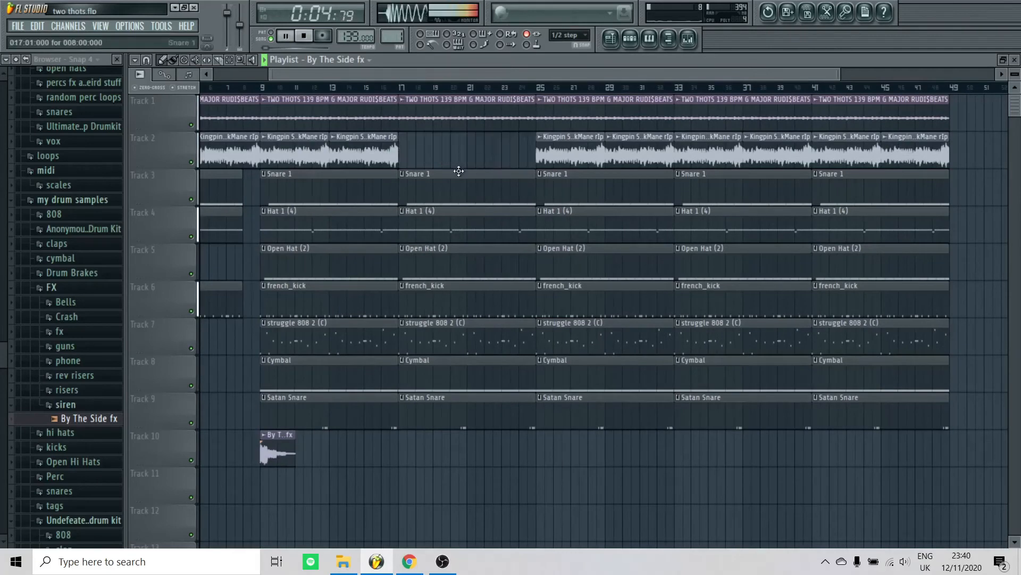
- Delete the Satan Snare clip on Track 9 that starts at bar 9
{"action": "scroll", "coordinate": [445, 448], "scroll_direction": "down", "scroll_amount": 2}
{"action": "scroll", "coordinate": [371, 258], "scroll_direction": "up", "scroll_amount": 2}
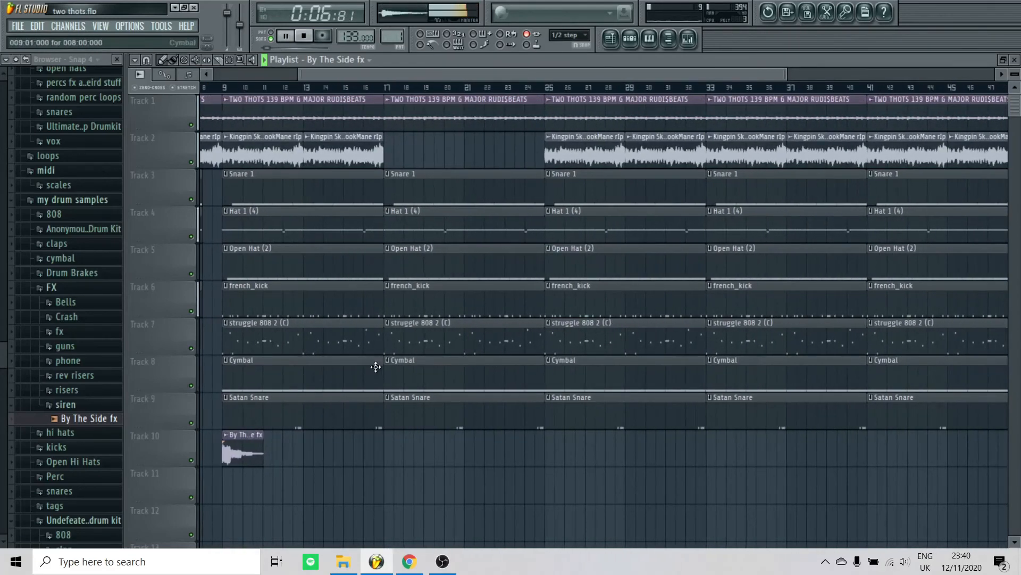
{"action": "scroll", "coordinate": [353, 406], "scroll_direction": "down", "scroll_amount": 2}
{"action": "scroll", "coordinate": [345, 412], "scroll_direction": "up", "scroll_amount": 2}
{"action": "right_click", "coordinate": [348, 417]}
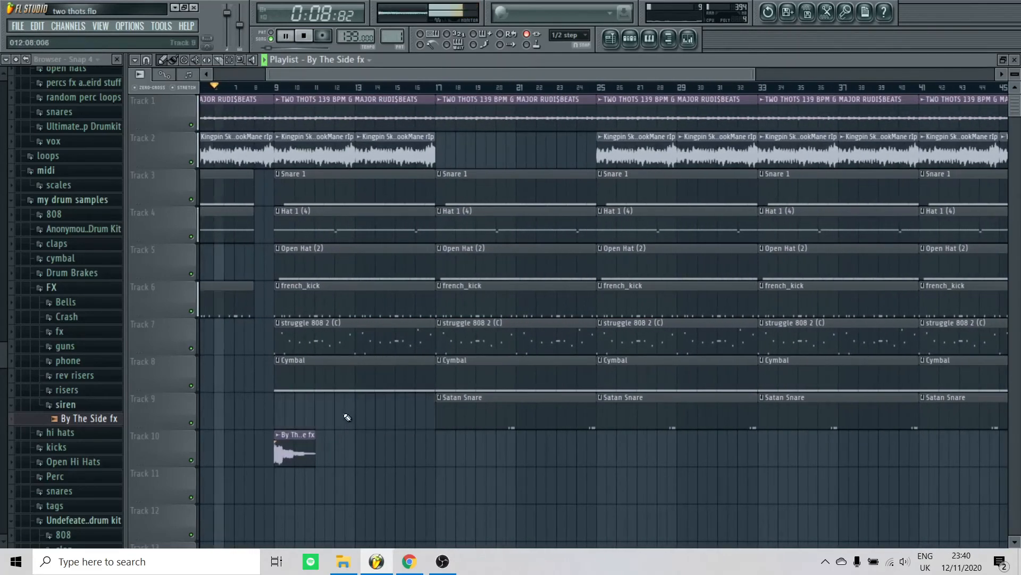
- Trim the starts of the french_kick and struggle 808 2 clips at bar 17 together by about half a bar
{"action": "scroll", "coordinate": [383, 447], "scroll_direction": "down", "scroll_amount": 2}
{"action": "scroll", "coordinate": [420, 373], "scroll_direction": "up", "scroll_amount": 1}
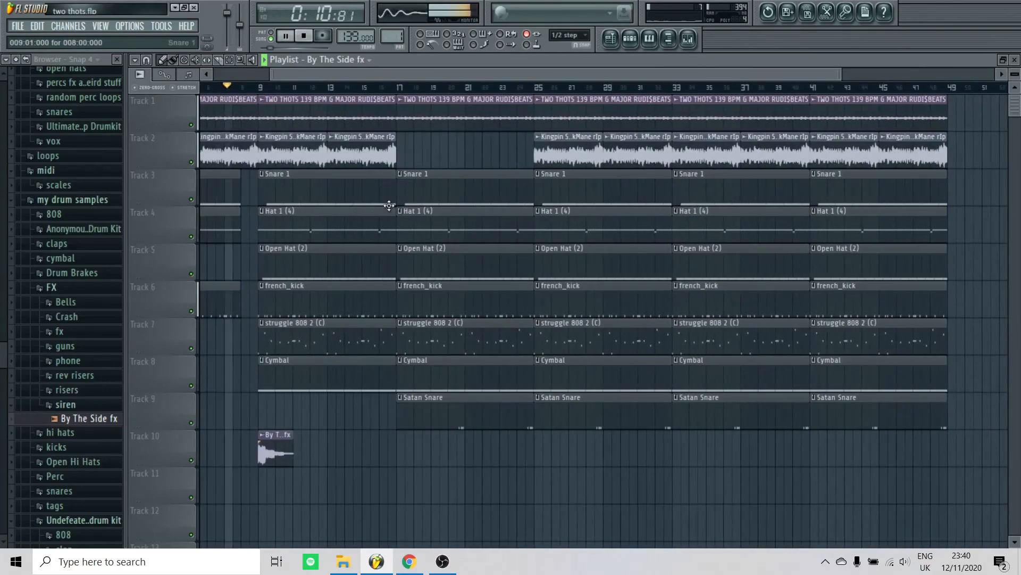
{"action": "scroll", "coordinate": [390, 205], "scroll_direction": "up", "scroll_amount": 1}
{"action": "left_click_drag", "start_coordinate": [393, 291], "coordinate": [401, 336]}
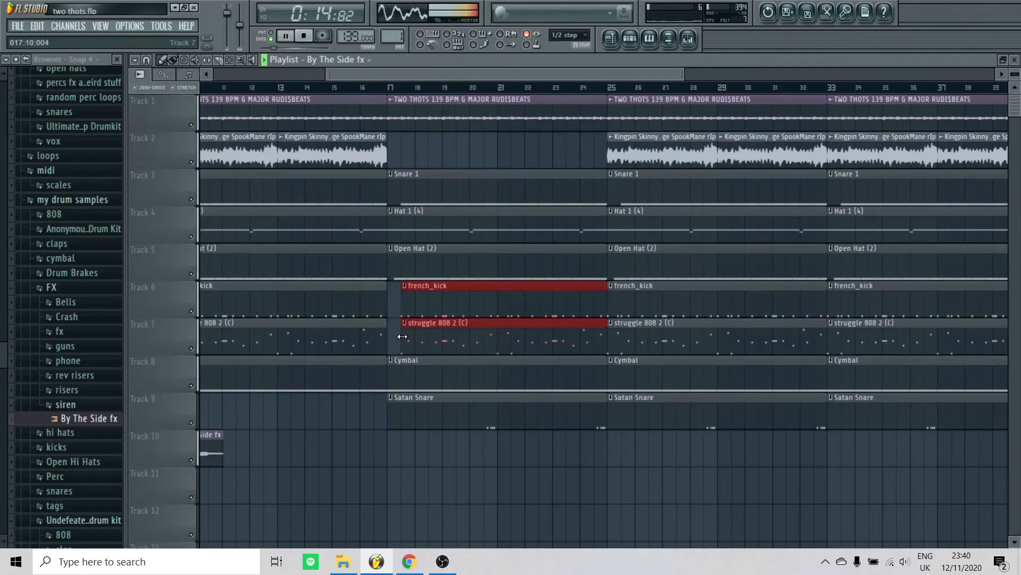
- Lower the By The Side fx channel volume to about 16% and close the channel rack
{"action": "scroll", "coordinate": [334, 470], "scroll_direction": "down", "scroll_amount": 2}
{"action": "left_click", "coordinate": [630, 38]}
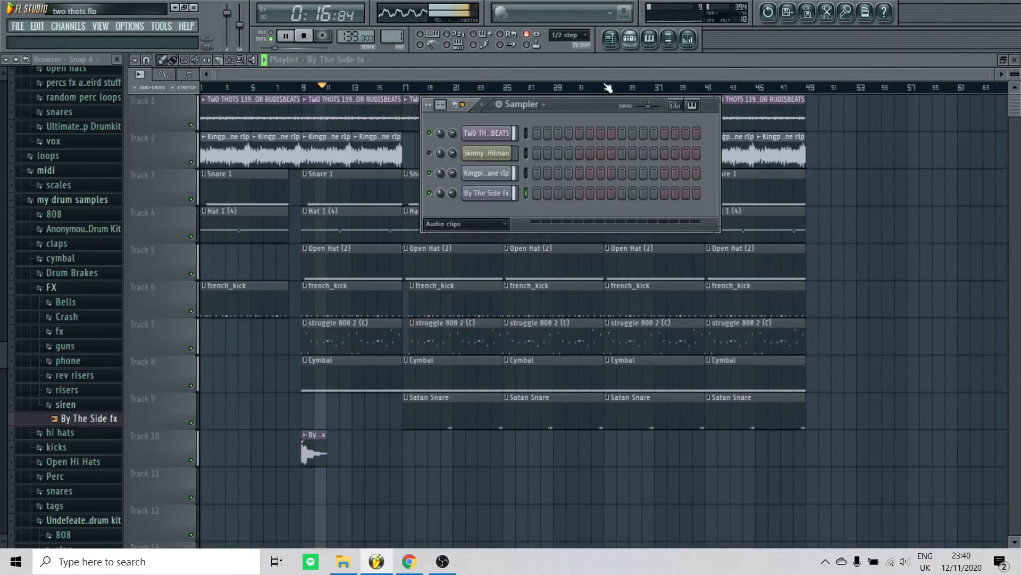
{"action": "left_click_drag", "start_coordinate": [452, 193], "coordinate": [452, 218]}
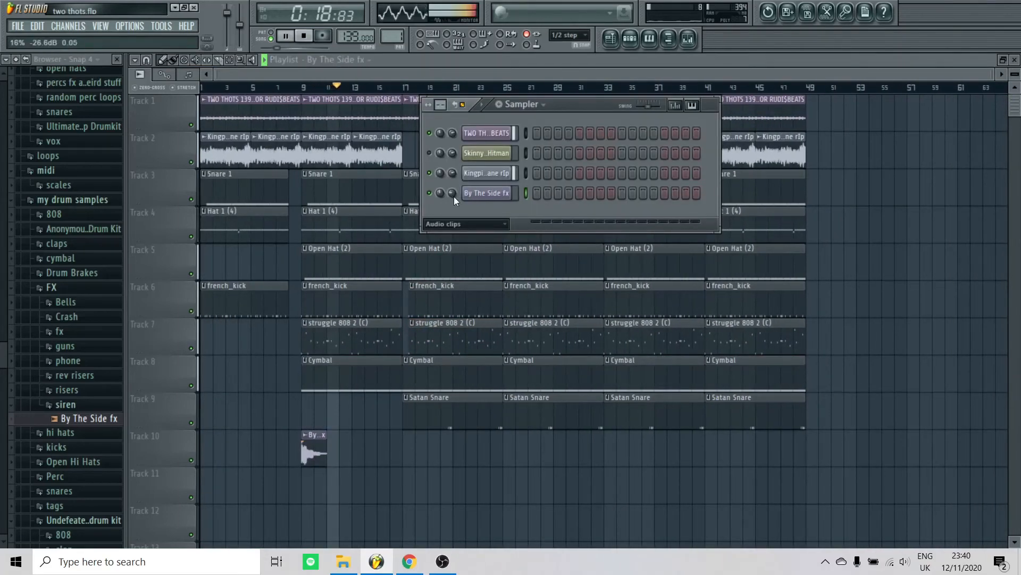
{"action": "left_click", "coordinate": [425, 472], "text": "ctrl"}
- Trim the same french_kick and struggle 808 2 clips slightly further, to about 0.6 bar past bar 17, and deselect them
{"action": "scroll", "coordinate": [431, 480], "scroll_direction": "up", "scroll_amount": 5}
{"action": "left_click_drag", "start_coordinate": [373, 308], "coordinate": [381, 338]}
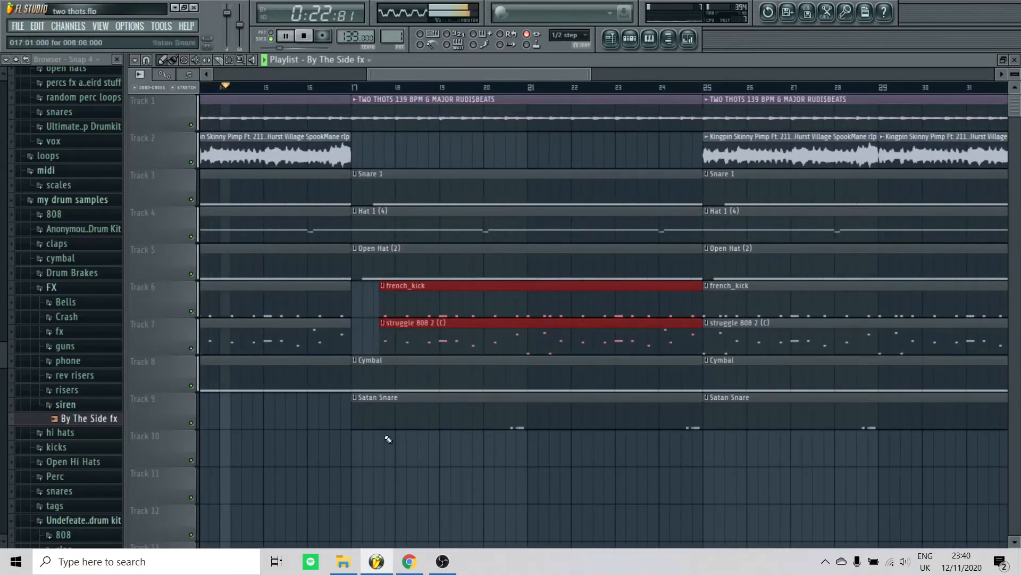
{"action": "left_click", "coordinate": [306, 430], "text": "ctrl"}
- Delete the two Kingpin Skinny Pimp clips on Track 2 between bars 25 and 33
{"action": "scroll", "coordinate": [330, 449], "scroll_direction": "down", "scroll_amount": 5}
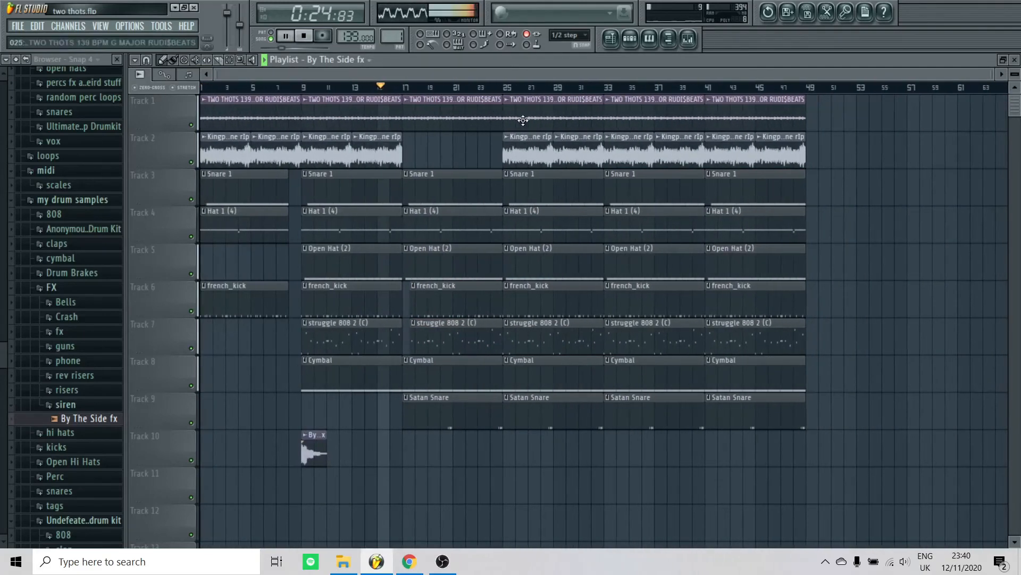
{"action": "right_click", "coordinate": [561, 159]}
{"action": "right_click", "coordinate": [532, 160]}
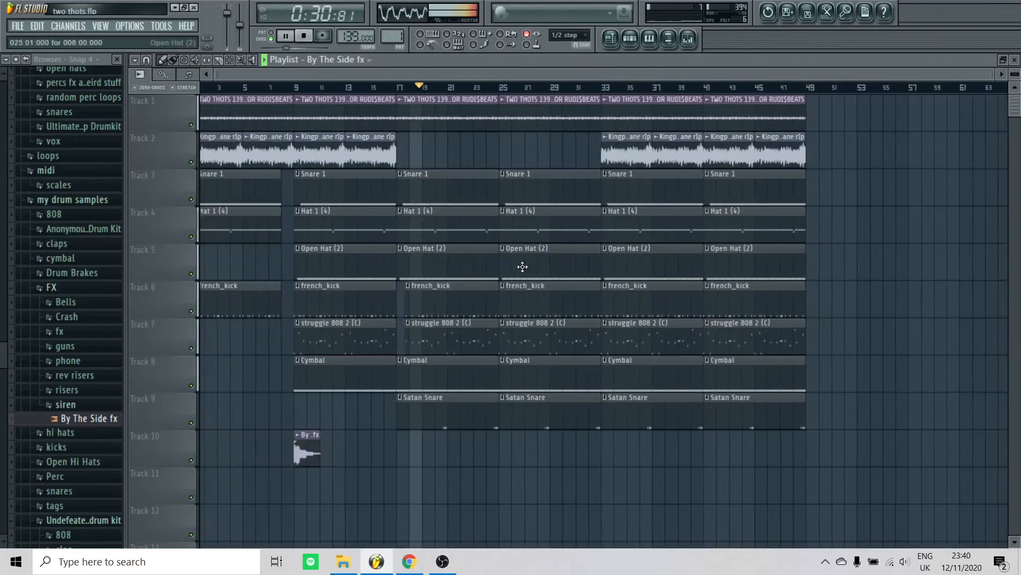
- Delete the Hat 1 (4), Open Hat (2) and Cymbal clips between bars 25 and 33
{"action": "scroll", "coordinate": [750, 324], "scroll_direction": "up", "scroll_amount": 4}
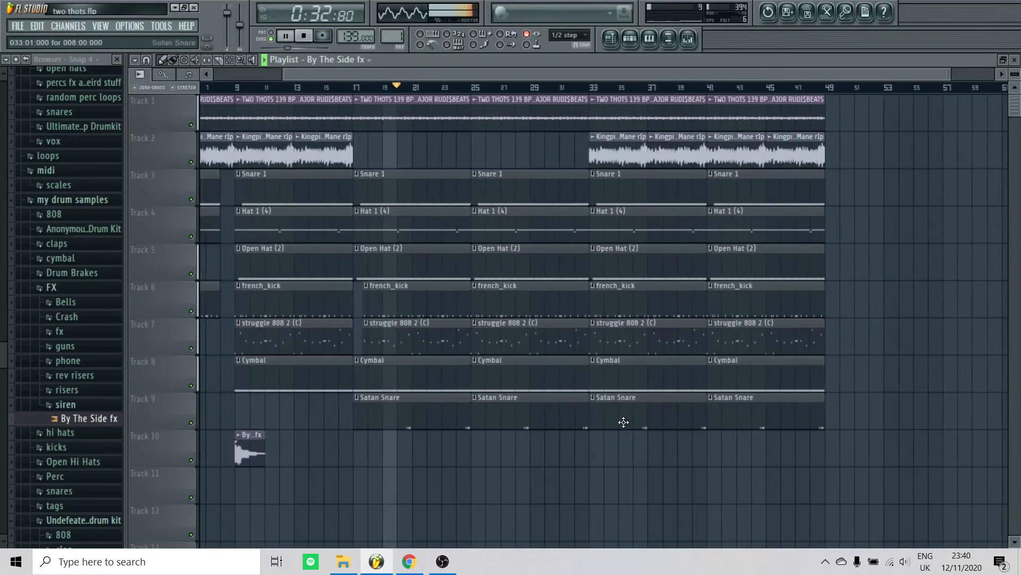
{"action": "scroll", "coordinate": [580, 407], "scroll_direction": "down", "scroll_amount": 4}
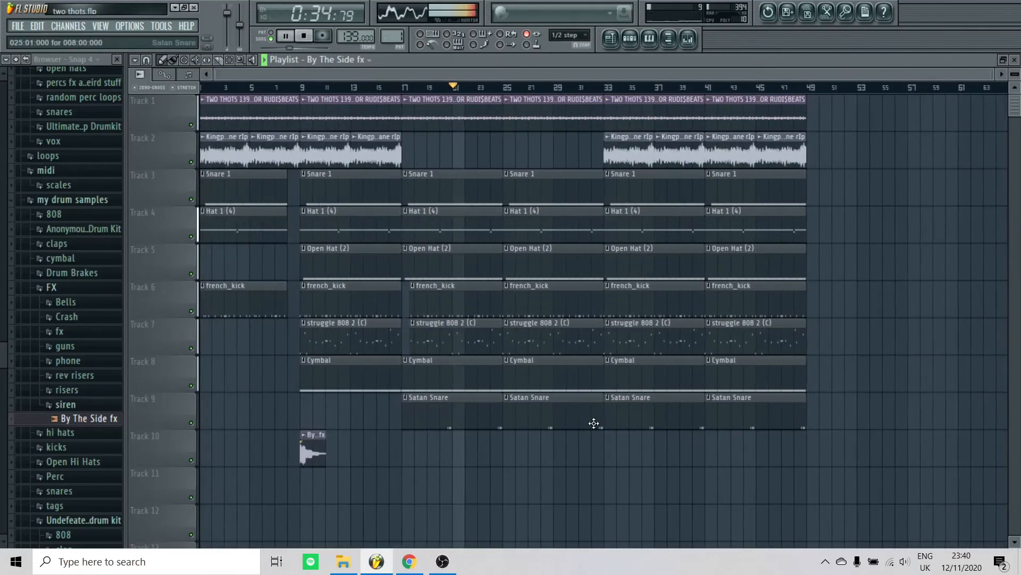
{"action": "scroll", "coordinate": [564, 292], "scroll_direction": "up", "scroll_amount": 5}
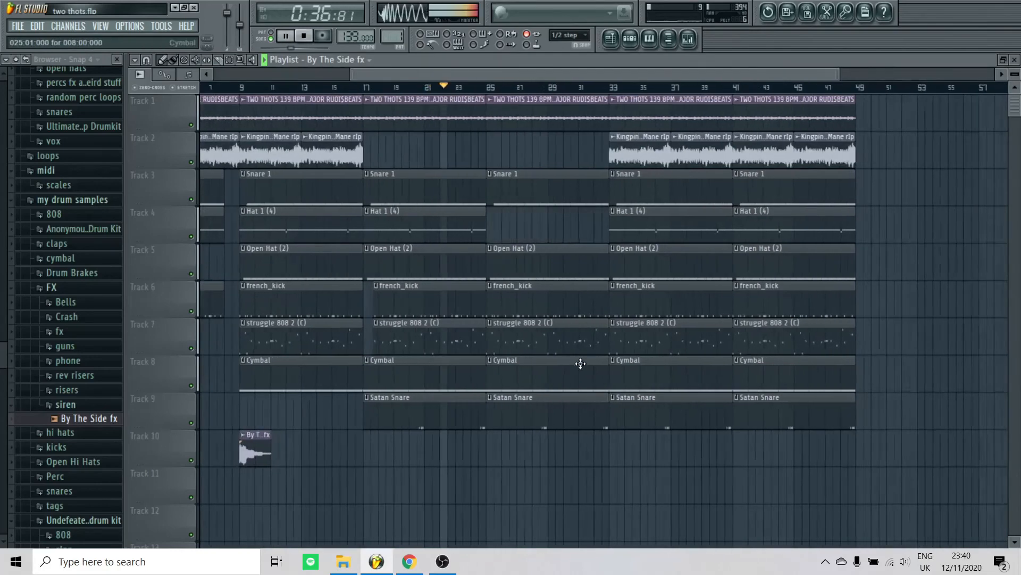
{"action": "scroll", "coordinate": [522, 265], "scroll_direction": "down", "scroll_amount": 2}
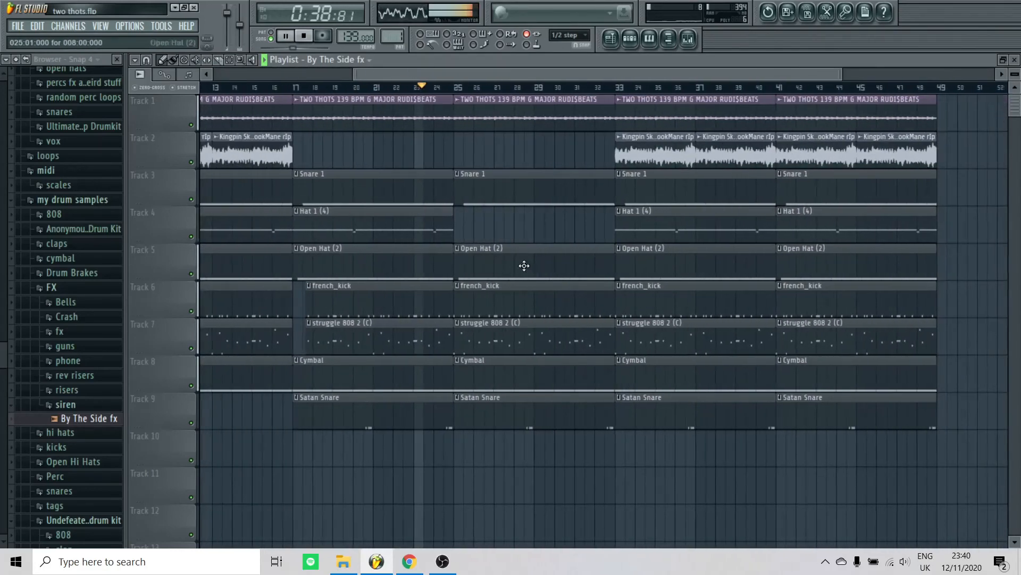
{"action": "scroll", "coordinate": [575, 426], "scroll_direction": "down", "scroll_amount": 3}
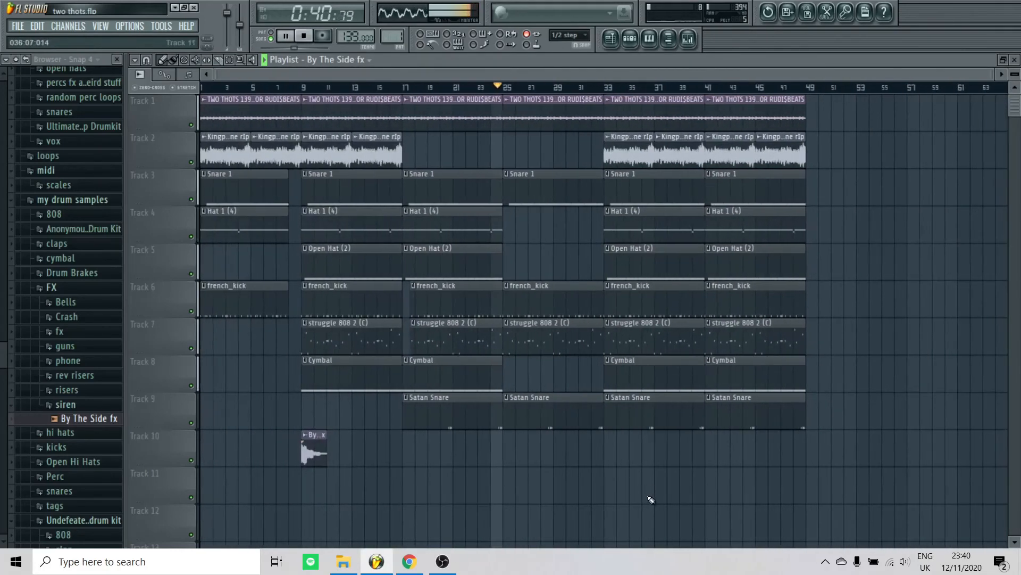
- Delete the two Kingpin Skinny Pimp clips on Track 2 between bars 33 and 41
{"action": "scroll", "coordinate": [798, 494], "scroll_direction": "up", "scroll_amount": 1}
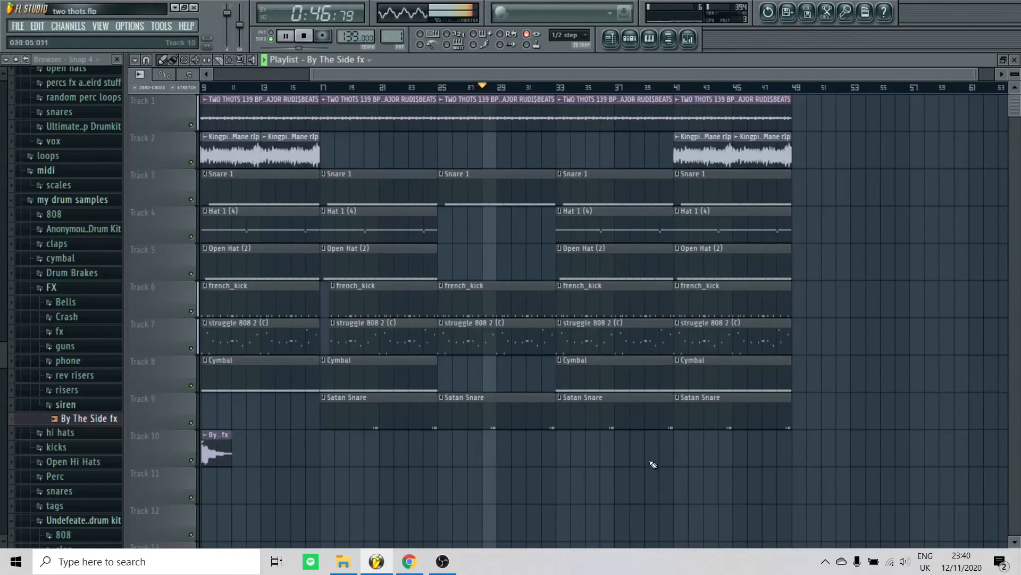
{"action": "scroll", "coordinate": [650, 463], "scroll_direction": "up", "scroll_amount": 3}
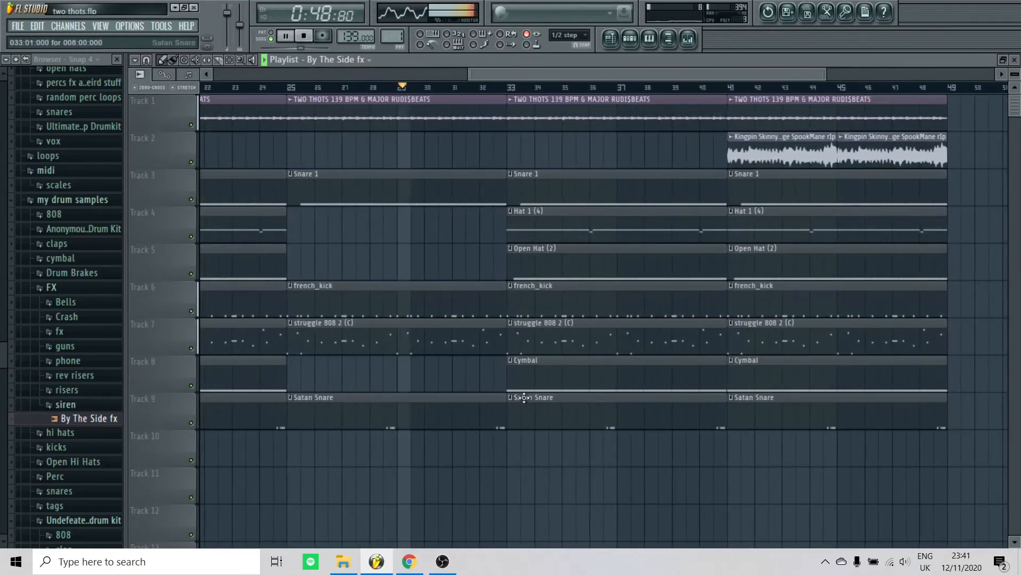
- Shorten the Snare 1, french_kick, struggle 808 2 and Satan Snare clips starting at bar 25 to end at bar 32, and deselect them
{"action": "scroll", "coordinate": [518, 384], "scroll_direction": "up", "scroll_amount": 1}
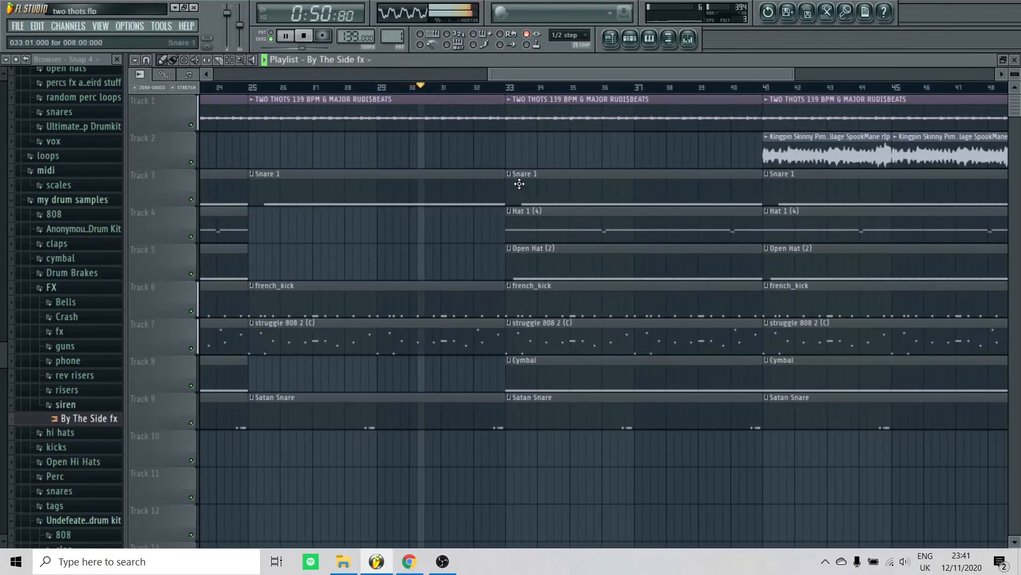
{"action": "left_click_drag", "start_coordinate": [489, 174], "coordinate": [475, 413]}
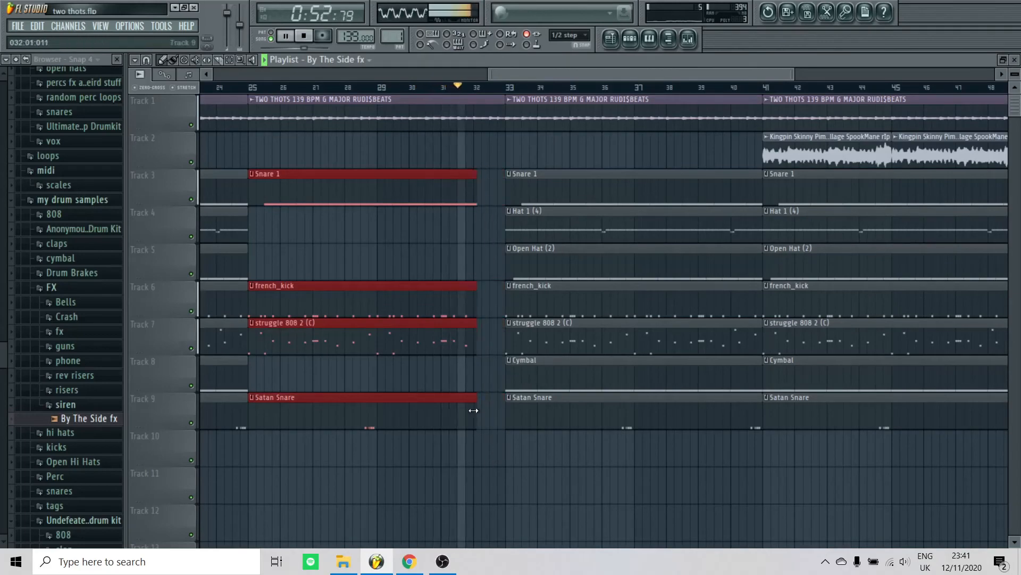
{"action": "left_click", "coordinate": [507, 458]}
- Trim the start of the Snare 1 clip at bar 33 by one bar so it begins at bar 34
{"action": "left_click_drag", "start_coordinate": [506, 198], "coordinate": [543, 198]}
{"action": "scroll", "coordinate": [500, 346], "scroll_direction": "down", "scroll_amount": 2}
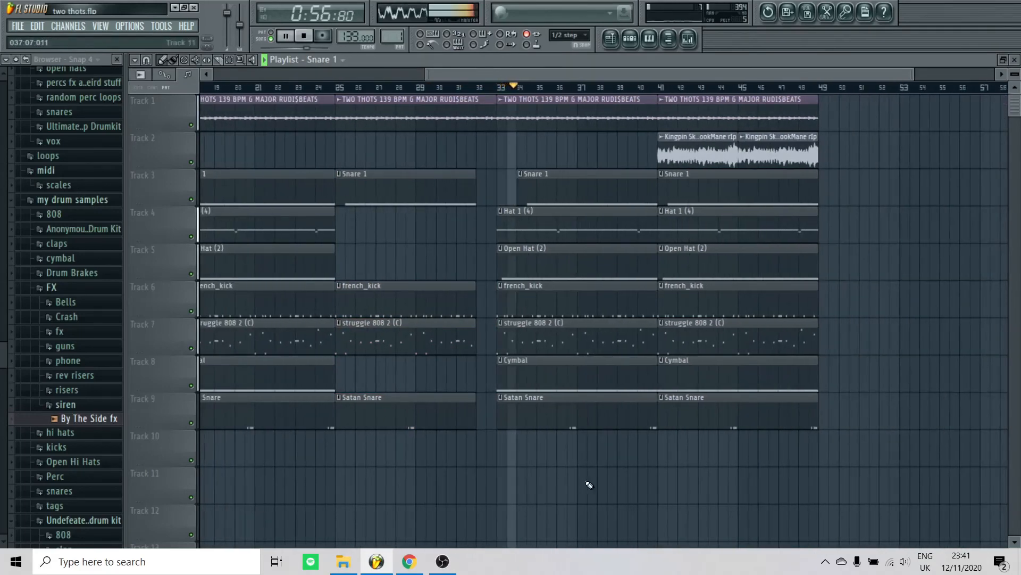
{"action": "scroll", "coordinate": [590, 482], "scroll_direction": "down", "scroll_amount": 3}
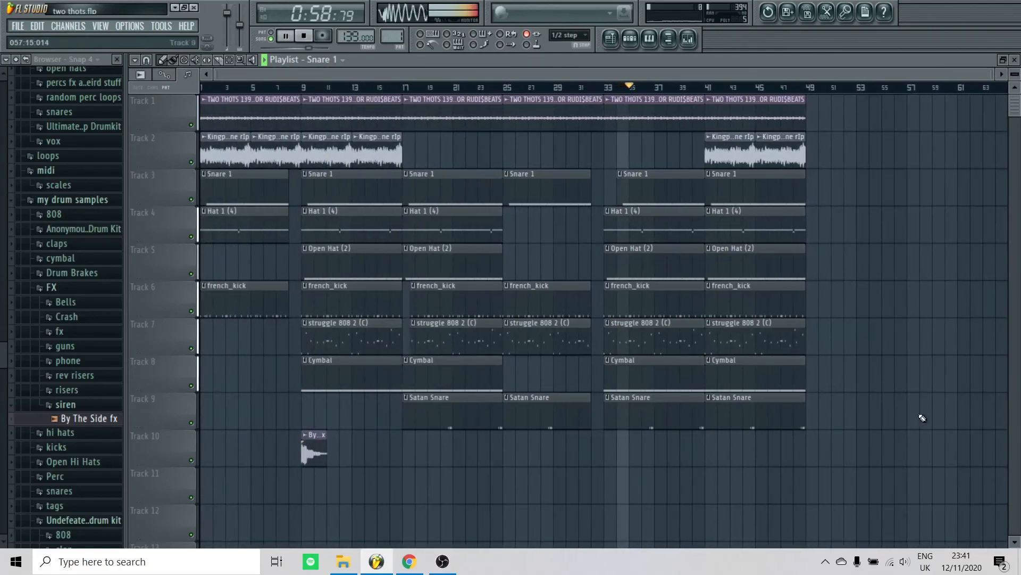
- Stop playback and delete all clips on Tracks 1 to 9 between bars 41 and 49
{"action": "scroll", "coordinate": [920, 417], "scroll_direction": "up", "scroll_amount": 4}
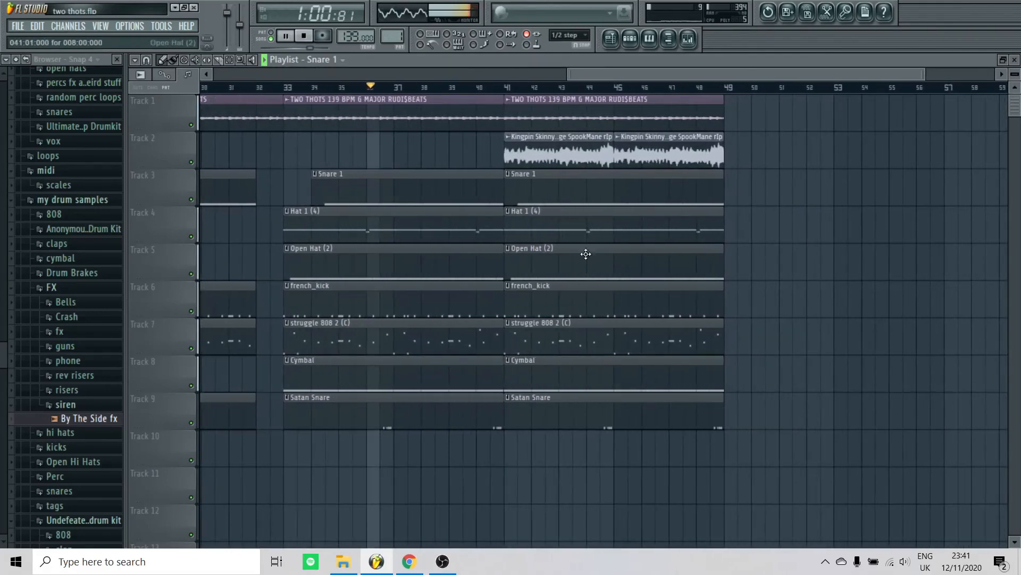
{"action": "scroll", "coordinate": [595, 287], "scroll_direction": "down", "scroll_amount": 4}
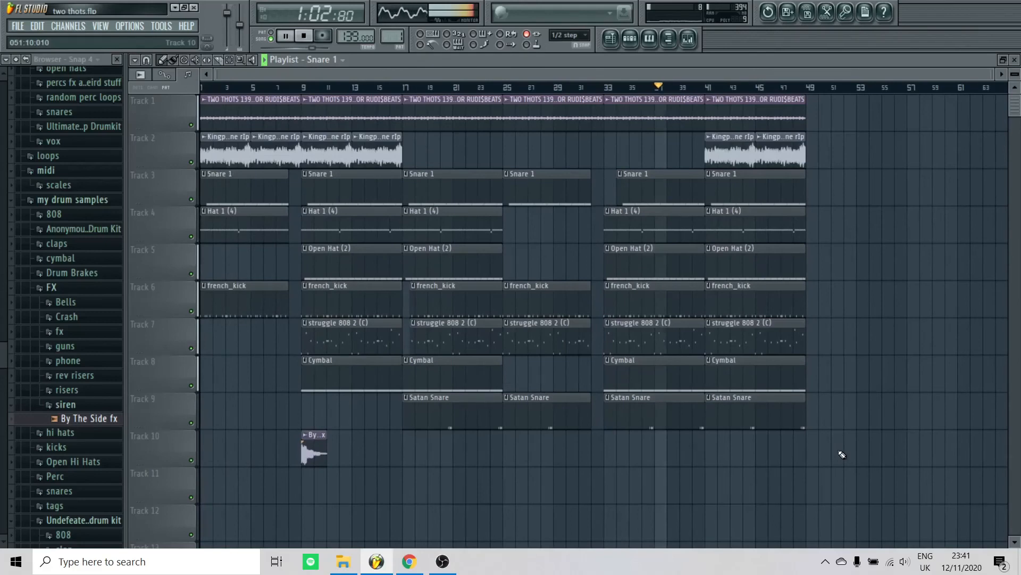
{"action": "scroll", "coordinate": [736, 225], "scroll_direction": "up", "scroll_amount": 3}
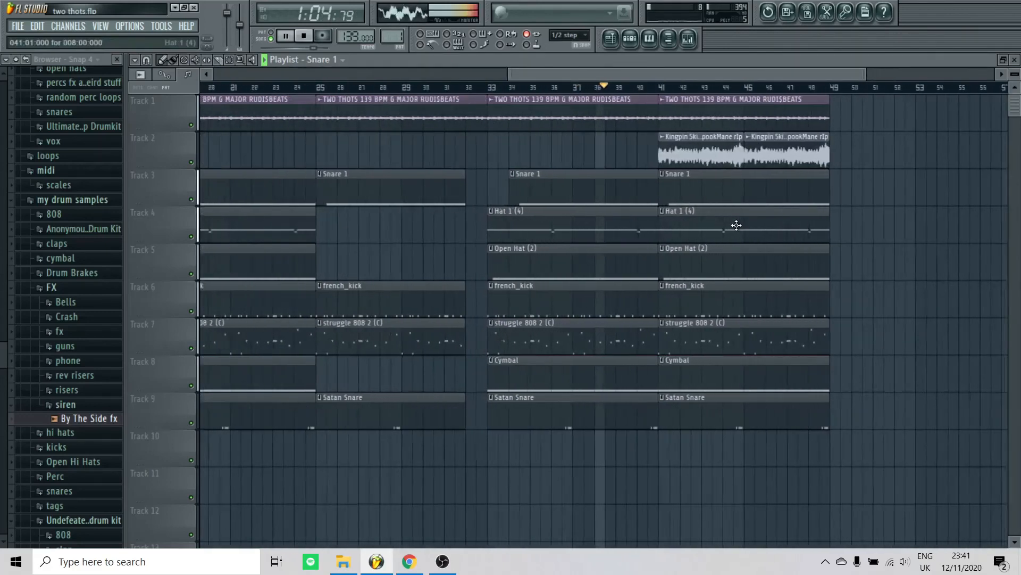
{"action": "scroll", "coordinate": [736, 225], "scroll_direction": "down", "scroll_amount": 4}
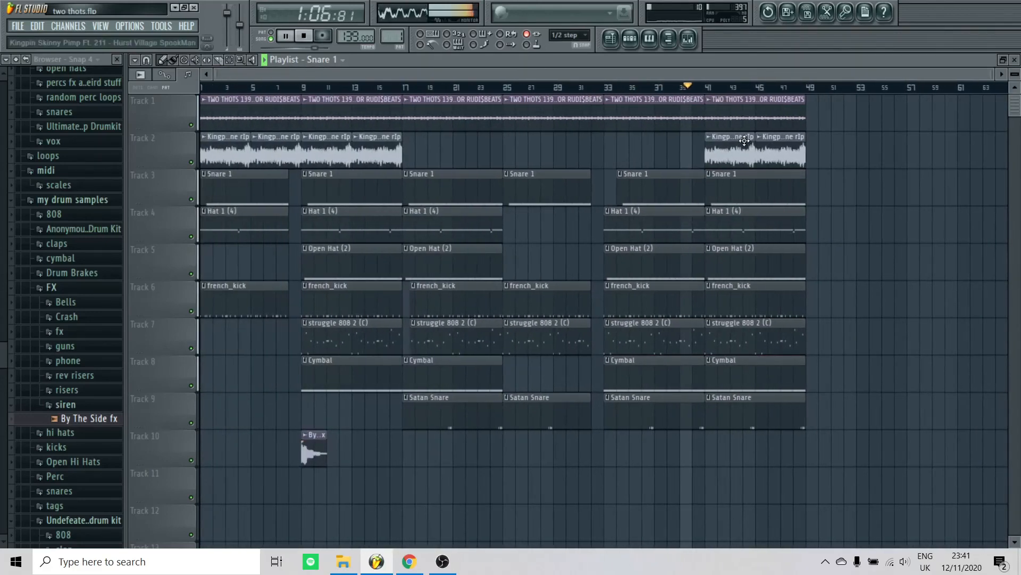
{"action": "key", "text": "space"}
{"action": "left_click_drag", "start_coordinate": [853, 129], "coordinate": [726, 444]}
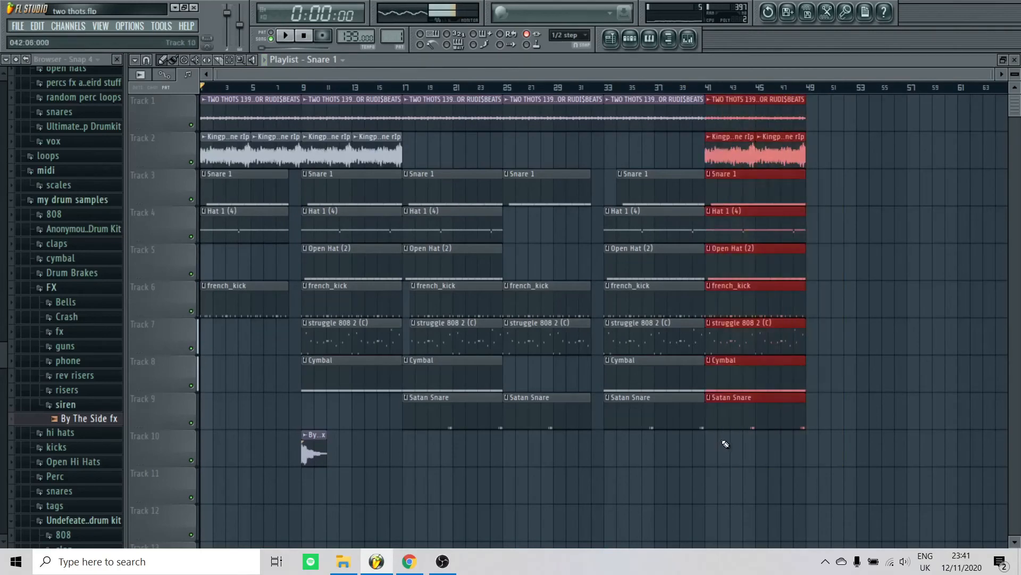
{"action": "key", "text": "Delete"}
- Select all clips from bar 9 to bar 41 and duplicate them twice, extending the arrangement to bar 105
{"action": "scroll", "coordinate": [711, 410], "scroll_direction": "up", "scroll_amount": 2}
{"action": "left_click_drag", "start_coordinate": [803, 97], "coordinate": [335, 500]}
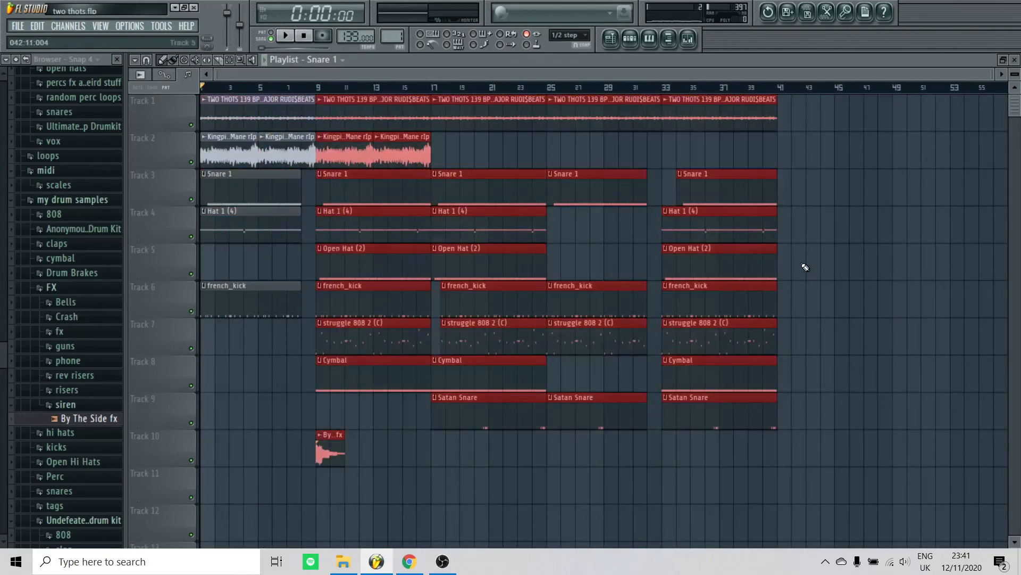
{"action": "scroll", "coordinate": [811, 285], "scroll_direction": "down", "scroll_amount": 2}
{"action": "key", "text": "ctrl+b"}
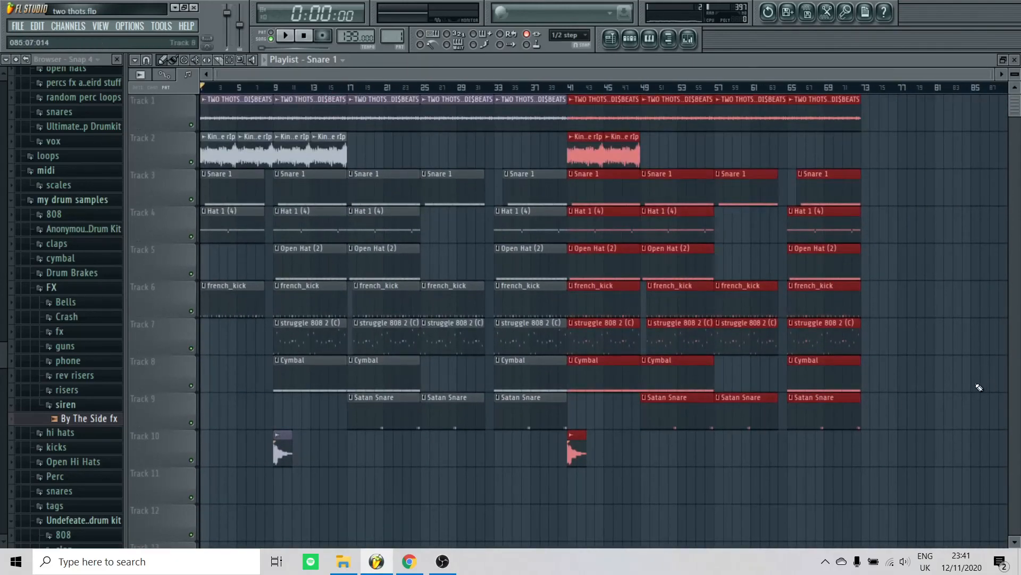
{"action": "key", "text": "ctrl+b"}
{"action": "scroll", "coordinate": [790, 232], "scroll_direction": "down", "scroll_amount": 2}
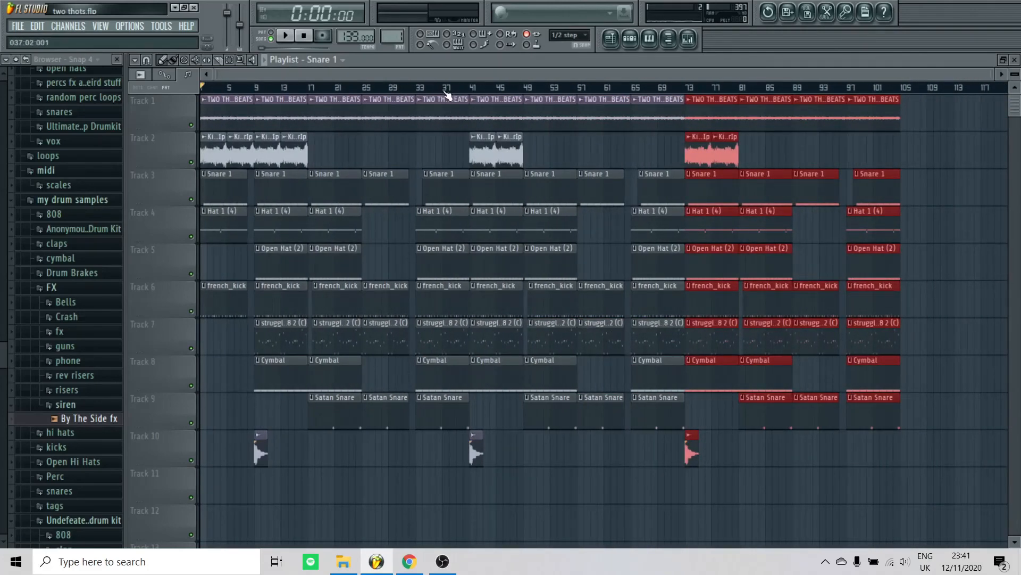
- Deselect the clips and play the extended arrangement from about bar 37 to check the transition into the repeated section at bar 41
{"action": "left_click", "coordinate": [446, 90]}
{"action": "key", "text": "space"}
{"action": "left_click", "coordinate": [401, 479]}
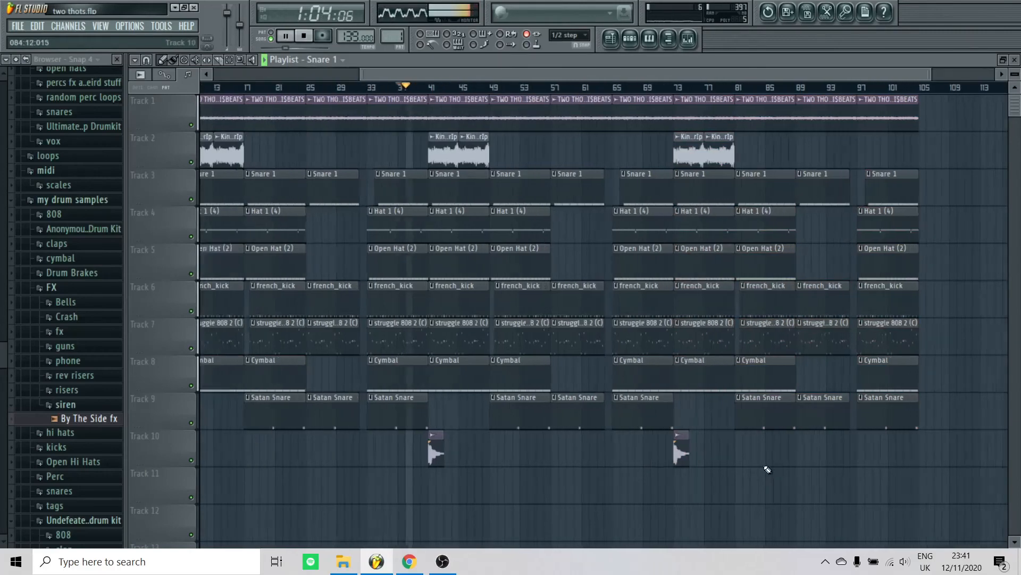
{"action": "scroll", "coordinate": [548, 503], "scroll_direction": "up", "scroll_amount": 3}
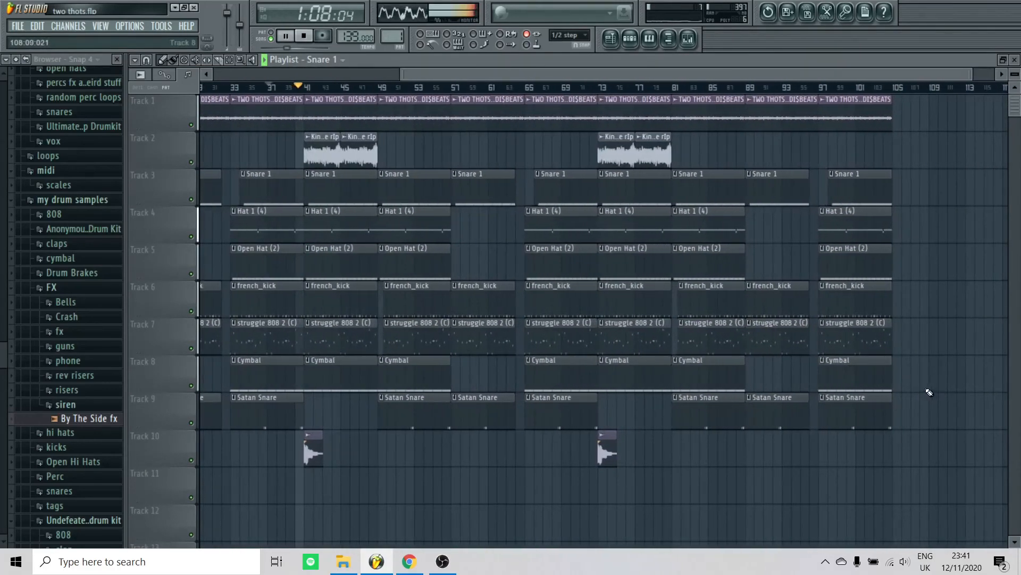
{"action": "scroll", "coordinate": [904, 391], "scroll_direction": "down", "scroll_amount": 4}
{"action": "scroll", "coordinate": [862, 391], "scroll_direction": "up", "scroll_amount": 2}
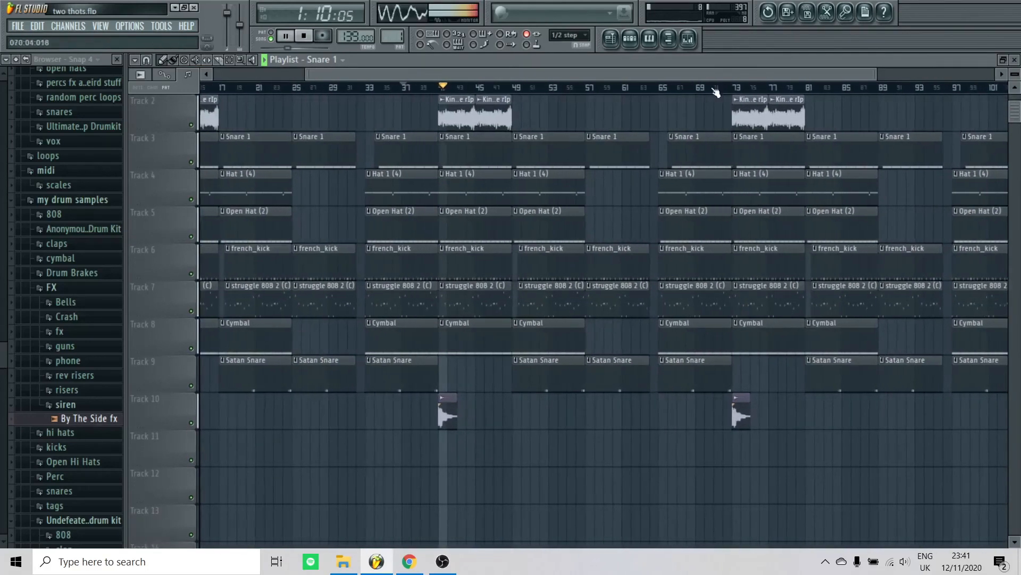
- Route the By The Side fx channel to mixer insert 11, stop playback and close the open windows
{"action": "left_click", "coordinate": [688, 38]}
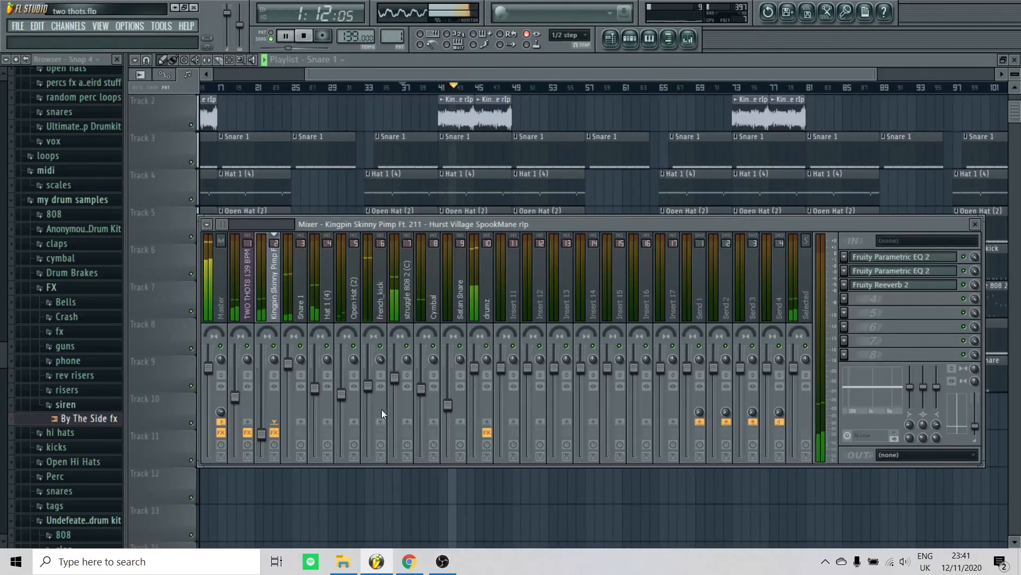
{"action": "left_click", "coordinate": [629, 38]}
{"action": "left_click", "coordinate": [516, 305]}
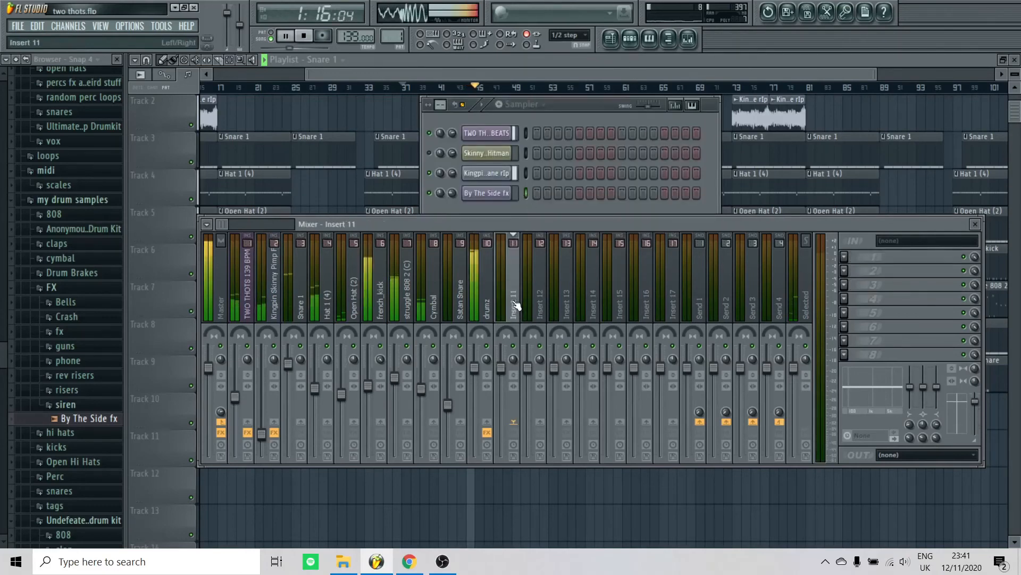
{"action": "key", "text": "space"}
{"action": "key", "text": "F12"}
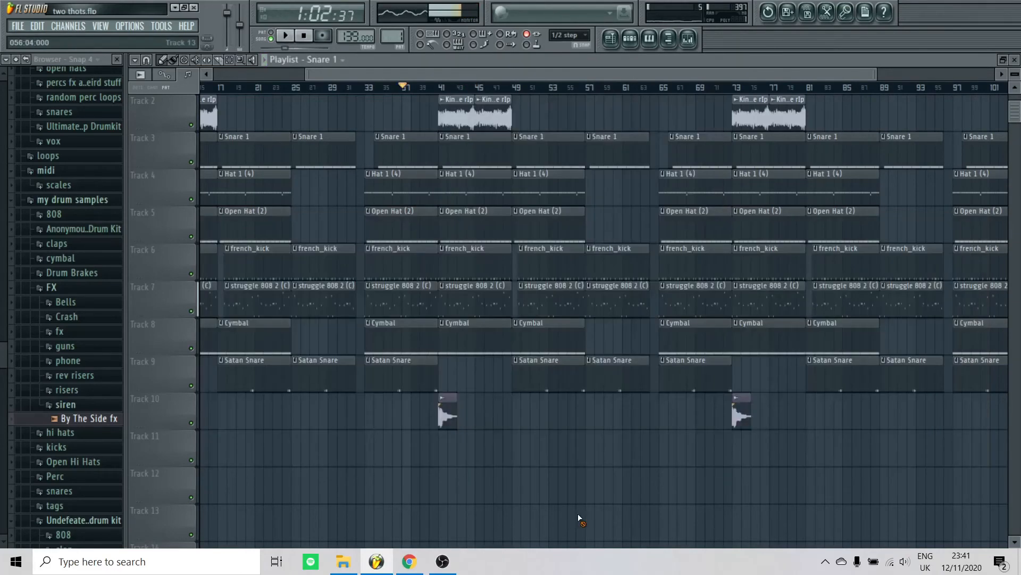
- Move Patcher to effect slot 3 on the Master track and load Gross Beat in slot 2
{"action": "scroll", "coordinate": [577, 512], "scroll_direction": "down", "scroll_amount": 3}
{"action": "scroll", "coordinate": [372, 381], "scroll_direction": "down", "scroll_amount": 2}
{"action": "scroll", "coordinate": [327, 358], "scroll_direction": "down", "scroll_amount": 2}
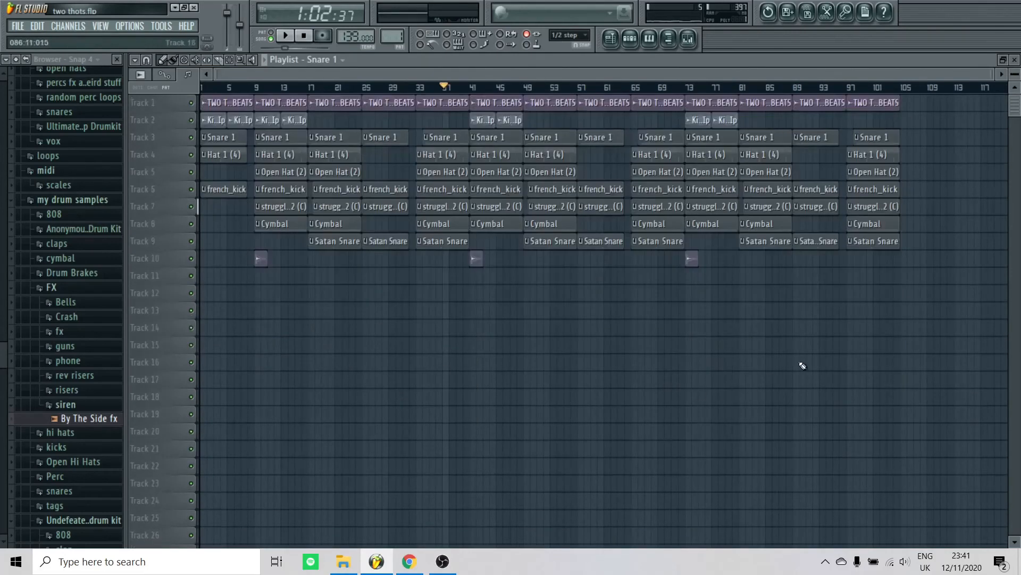
{"action": "scroll", "coordinate": [650, 370], "scroll_direction": "up", "scroll_amount": 2}
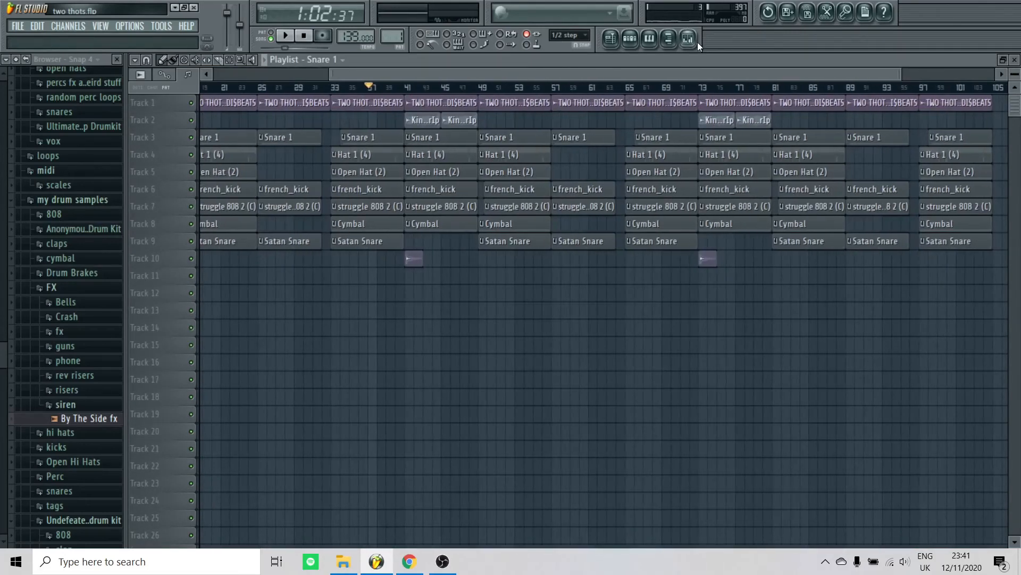
{"action": "left_click", "coordinate": [692, 44]}
{"action": "left_click", "coordinate": [221, 297]}
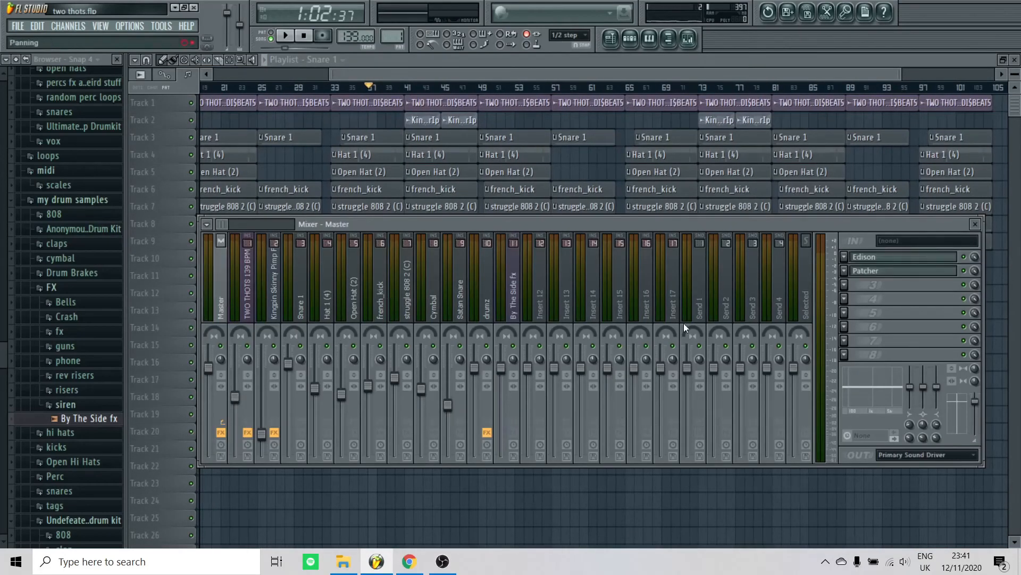
{"action": "left_click_drag", "start_coordinate": [873, 284], "coordinate": [873, 287]}
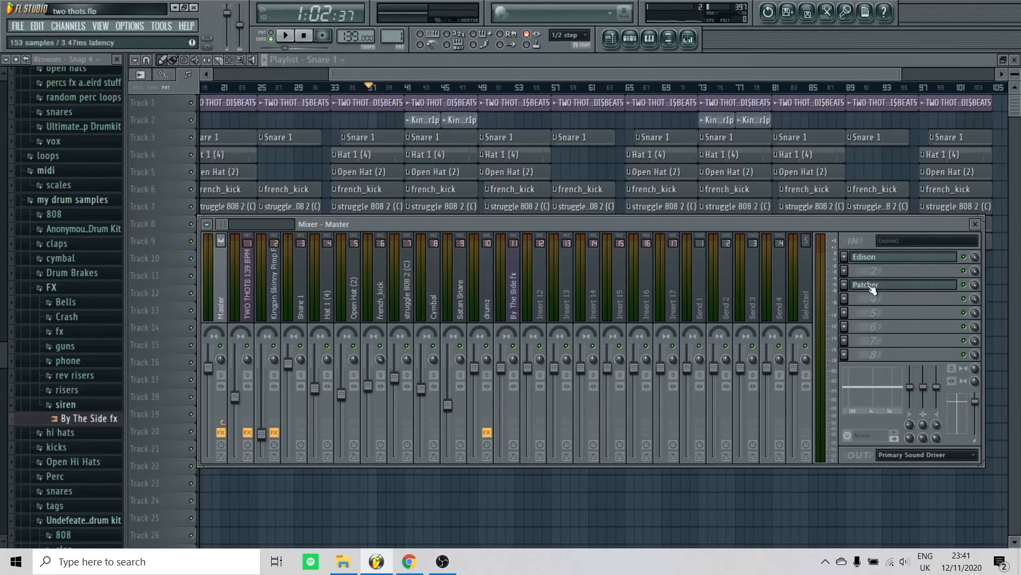
{"action": "left_click", "coordinate": [845, 272]}
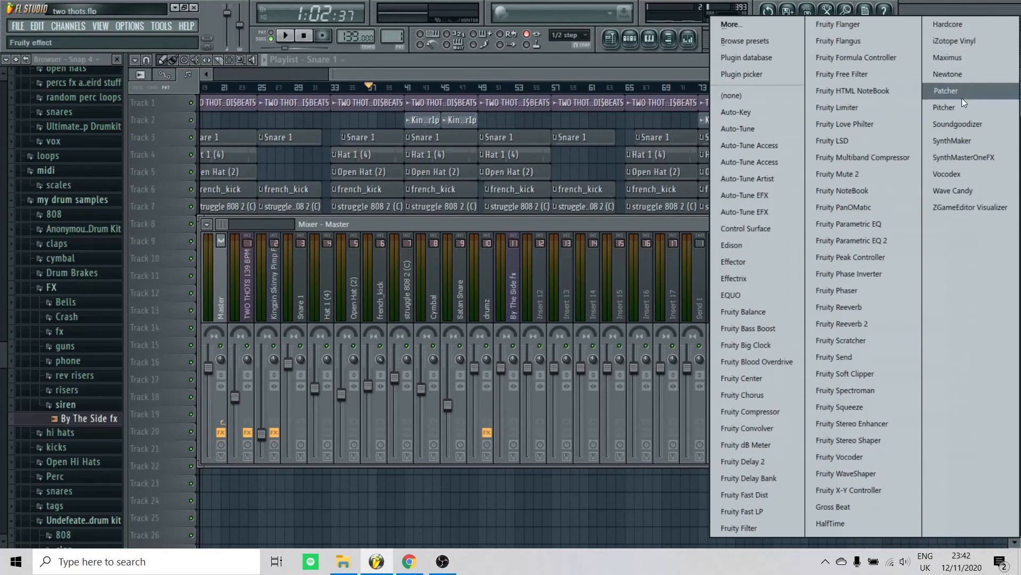
{"action": "left_click", "coordinate": [853, 506]}
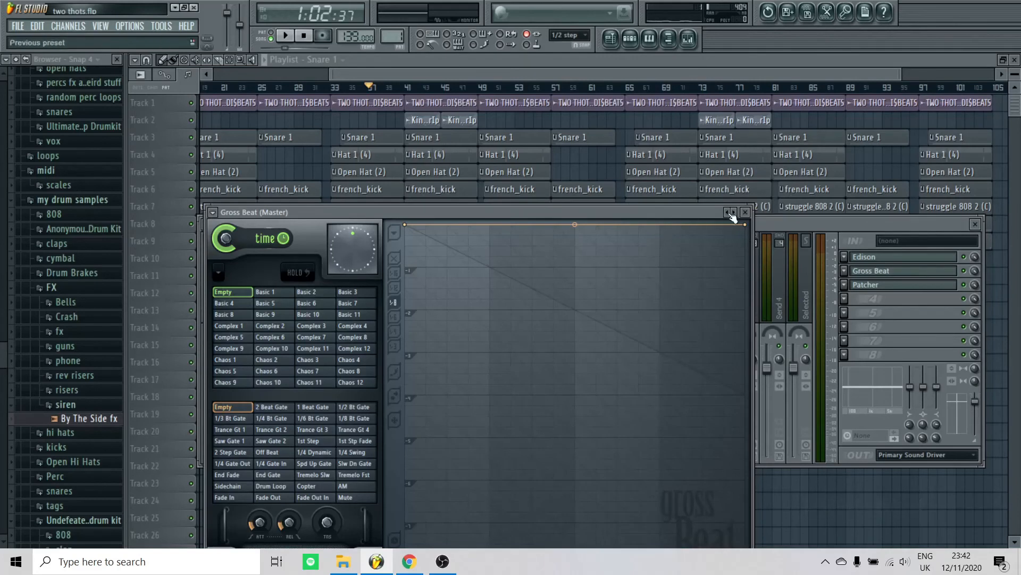
- Change the Gross Beat preset, select the 1/2 Speed time slot and close the plugin window
{"action": "left_click", "coordinate": [733, 216]}
{"action": "left_click", "coordinate": [750, 257]}
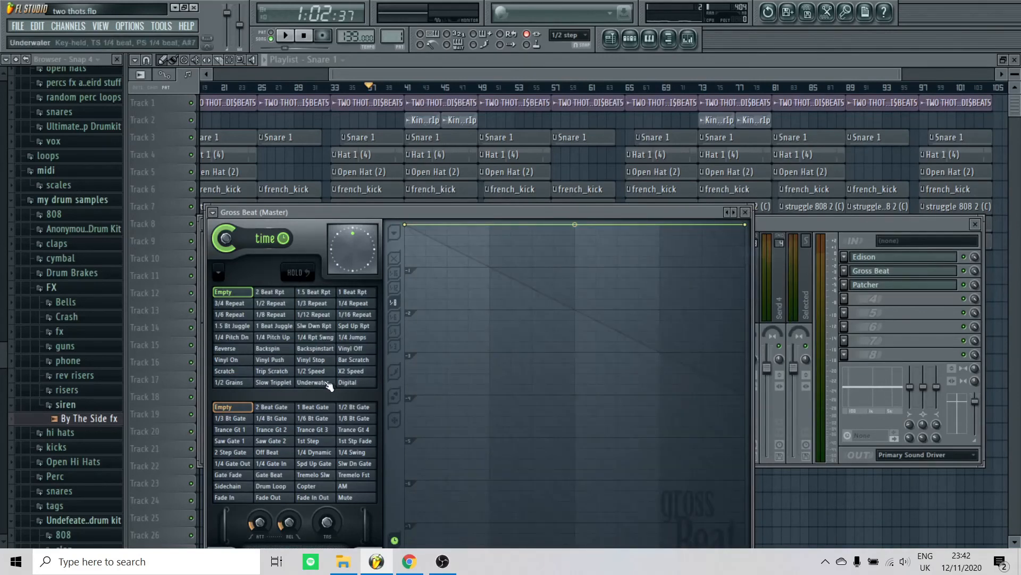
{"action": "left_click", "coordinate": [329, 373]}
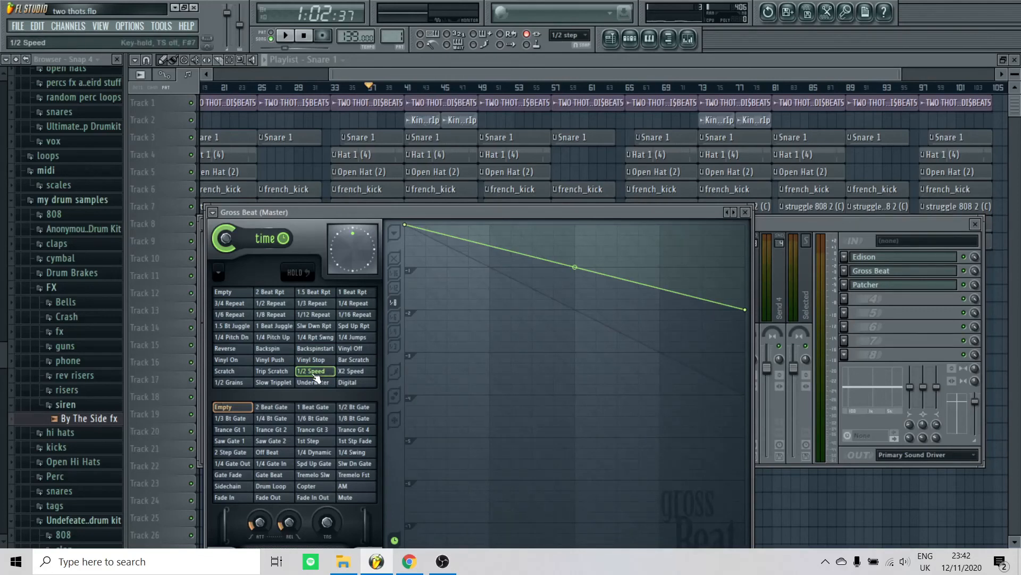
{"action": "left_click", "coordinate": [745, 213]}
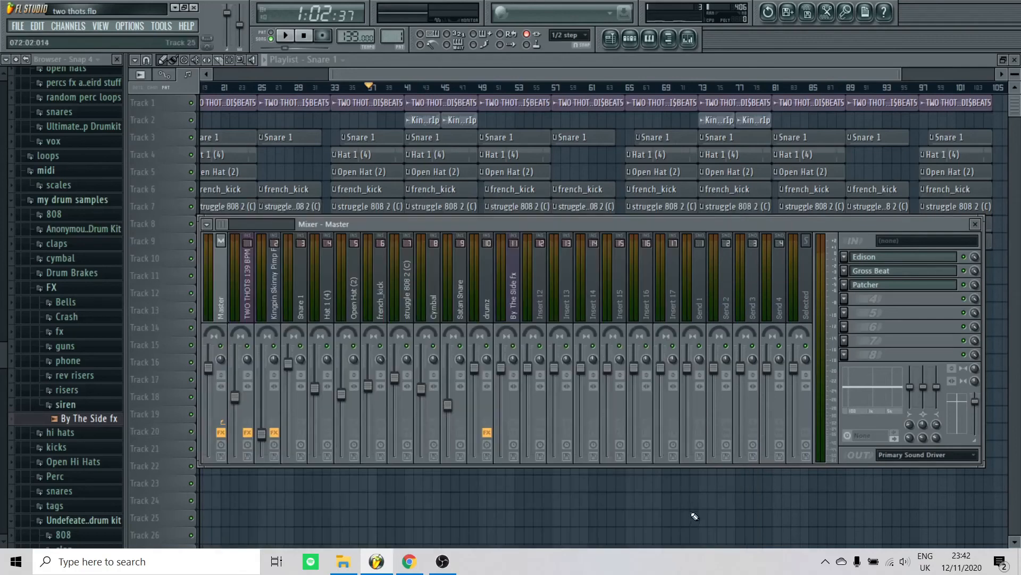
- Stop playback and create an automation clip for the mix level of Gross Beat on the Master track
{"action": "key", "text": "Escape"}
{"action": "scroll", "coordinate": [577, 477], "scroll_direction": "down", "scroll_amount": 2}
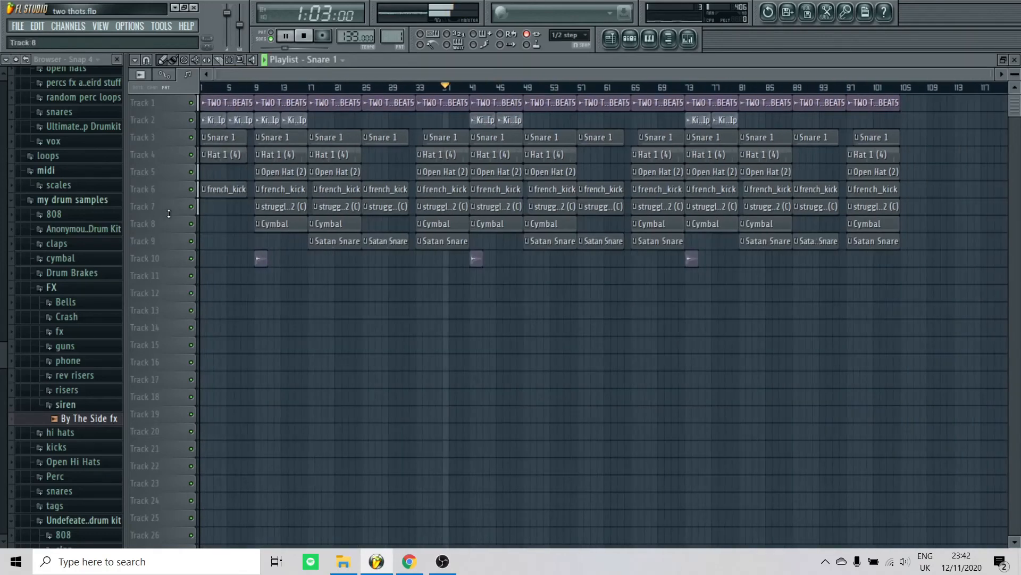
{"action": "key", "text": "space"}
{"action": "left_click", "coordinate": [693, 44]}
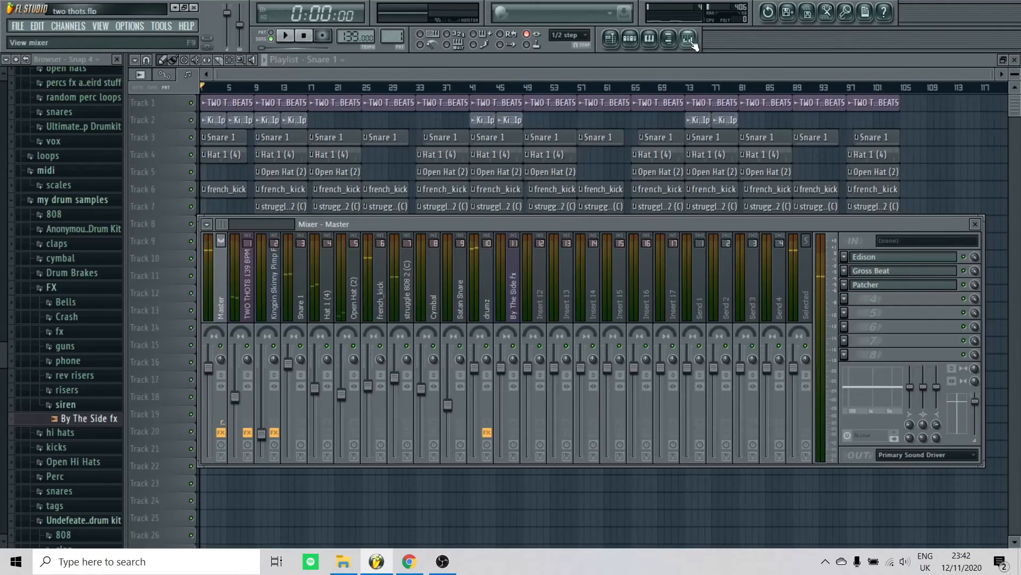
{"action": "right_click", "coordinate": [975, 272]}
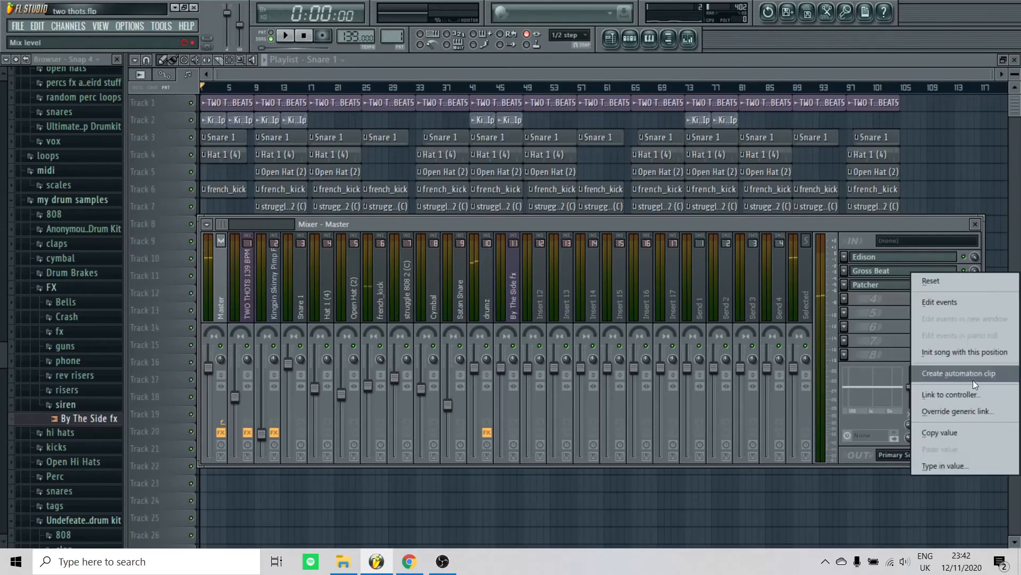
{"action": "left_click", "coordinate": [967, 366]}
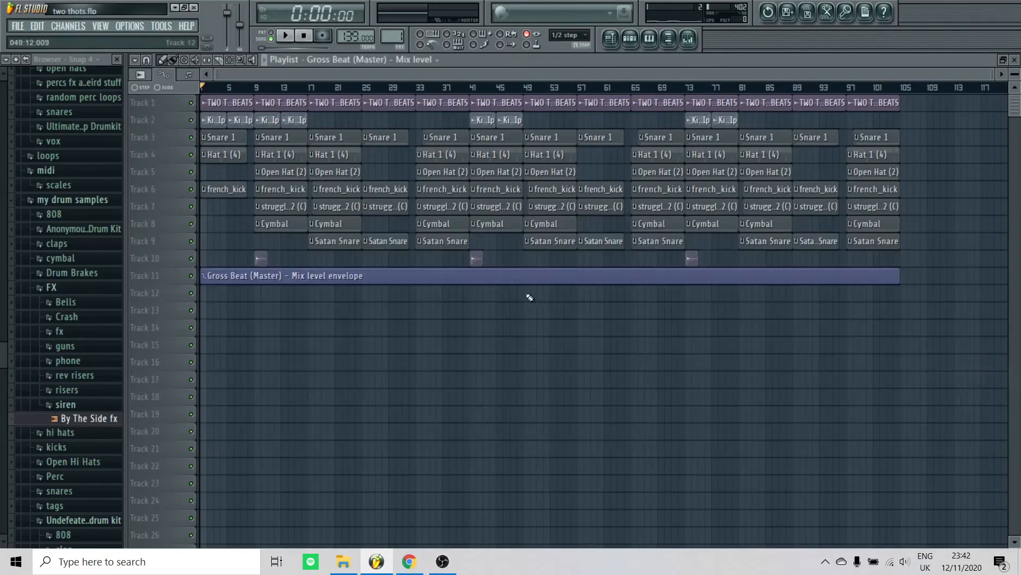
- Add a point at bar 97 in the Gross Beat envelope and hold the mix level at minimum up to it
{"action": "scroll", "coordinate": [529, 298], "scroll_direction": "up", "scroll_amount": 3}
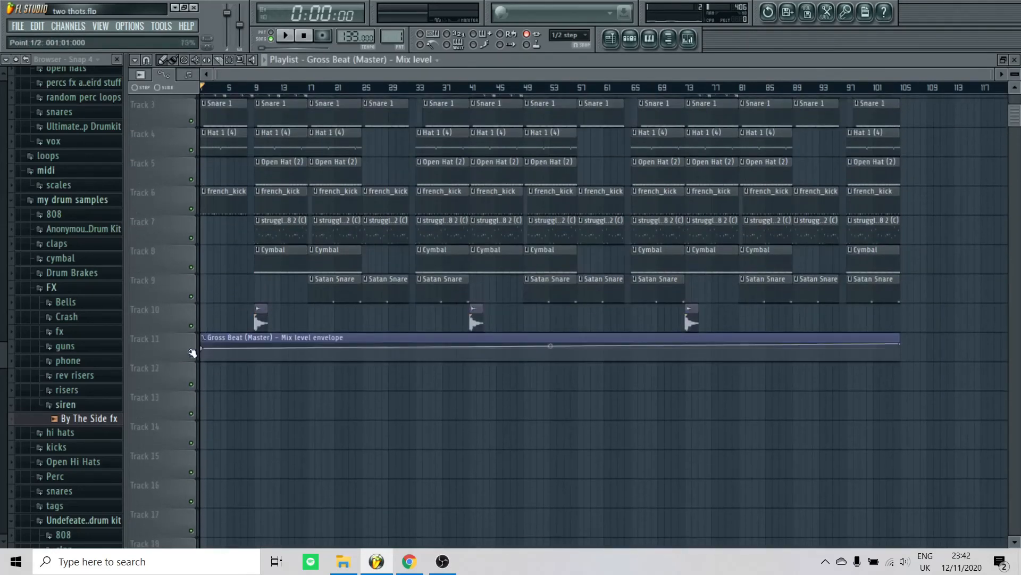
{"action": "scroll", "coordinate": [944, 370], "scroll_direction": "up", "scroll_amount": 4}
{"action": "scroll", "coordinate": [766, 432], "scroll_direction": "up", "scroll_amount": 2}
{"action": "scroll", "coordinate": [717, 449], "scroll_direction": "up", "scroll_amount": 1}
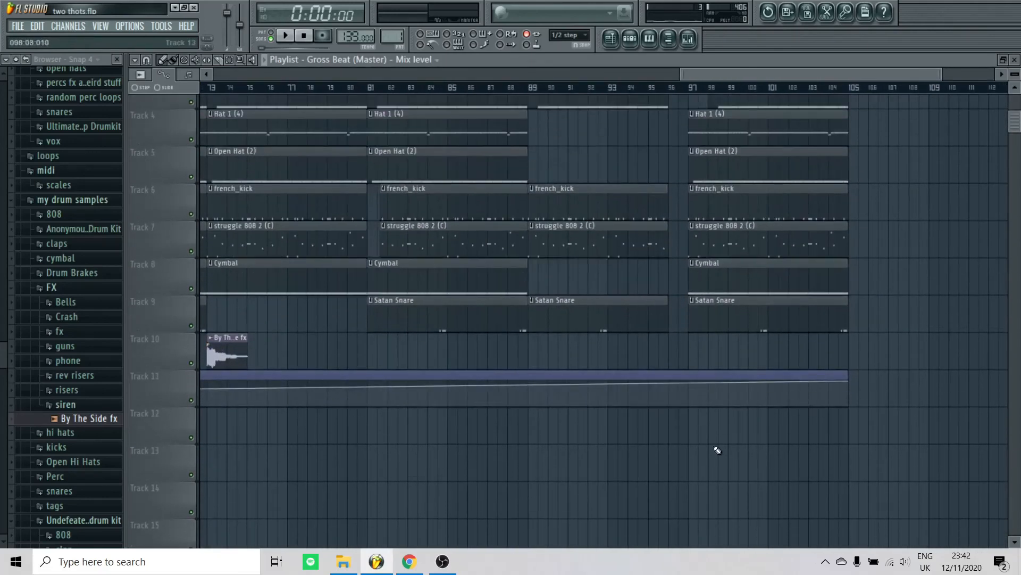
{"action": "scroll", "coordinate": [716, 449], "scroll_direction": "up", "scroll_amount": 4}
{"action": "right_click", "coordinate": [657, 405]}
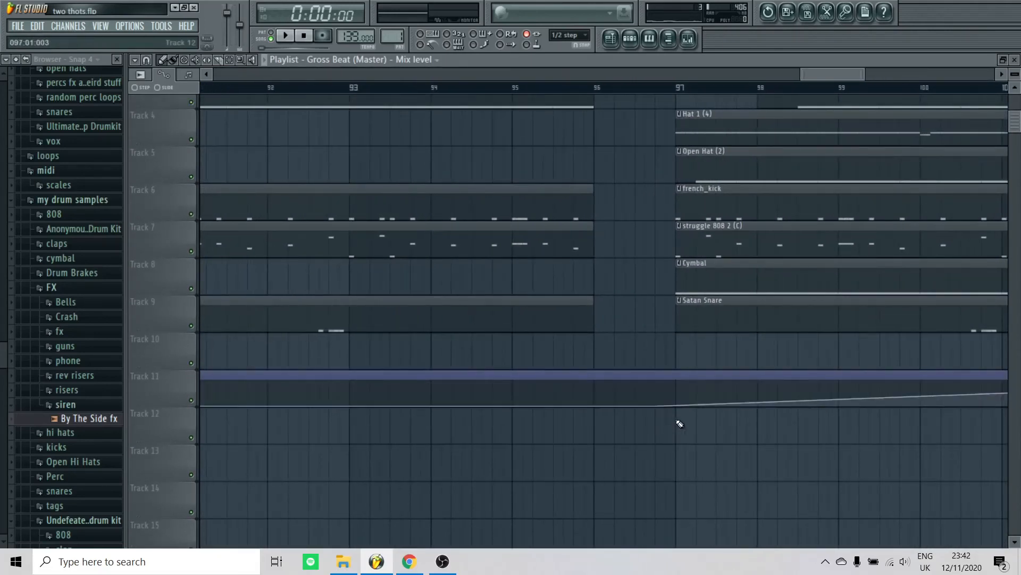
- Raise the Gross Beat envelope to maximum from bar 97 onward, with a short curved ramp just before the bar
{"action": "scroll", "coordinate": [681, 413], "scroll_direction": "up", "scroll_amount": 3}
{"action": "right_click", "coordinate": [665, 391]}
{"action": "left_click_drag", "start_coordinate": [669, 391], "coordinate": [659, 378]}
{"action": "scroll", "coordinate": [637, 413], "scroll_direction": "up", "scroll_amount": 2}
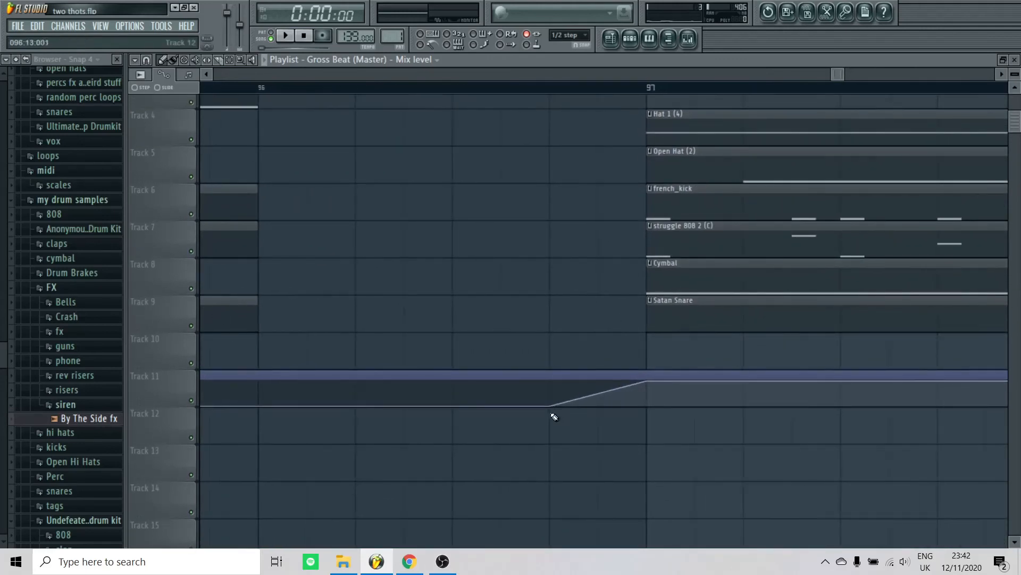
{"action": "left_click_drag", "start_coordinate": [554, 406], "coordinate": [637, 413]}
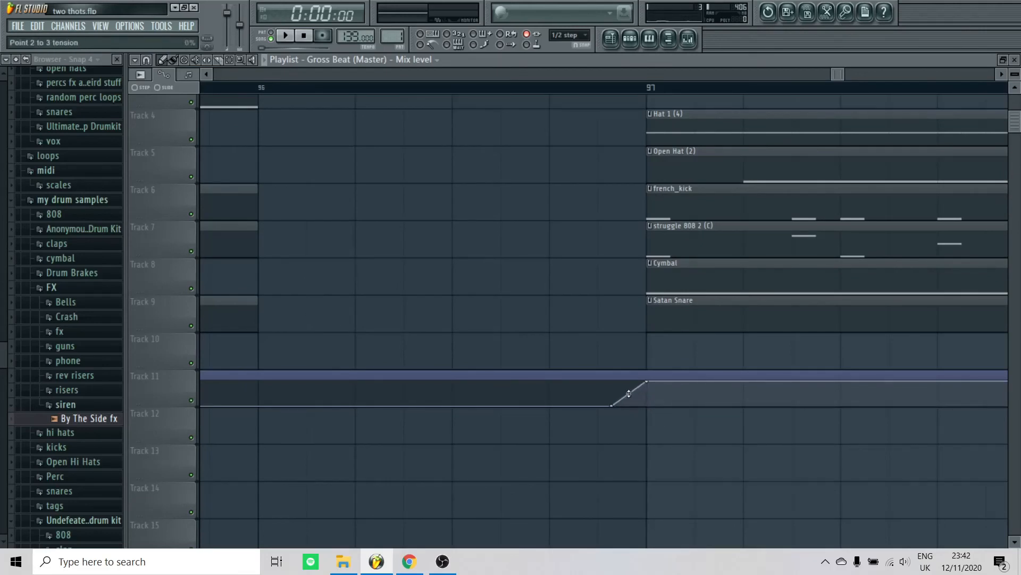
- Play the arrangement from about half a bar before bar 96 to check the half-speed effect at bar 97
{"action": "scroll", "coordinate": [426, 234], "scroll_direction": "down", "scroll_amount": 2}
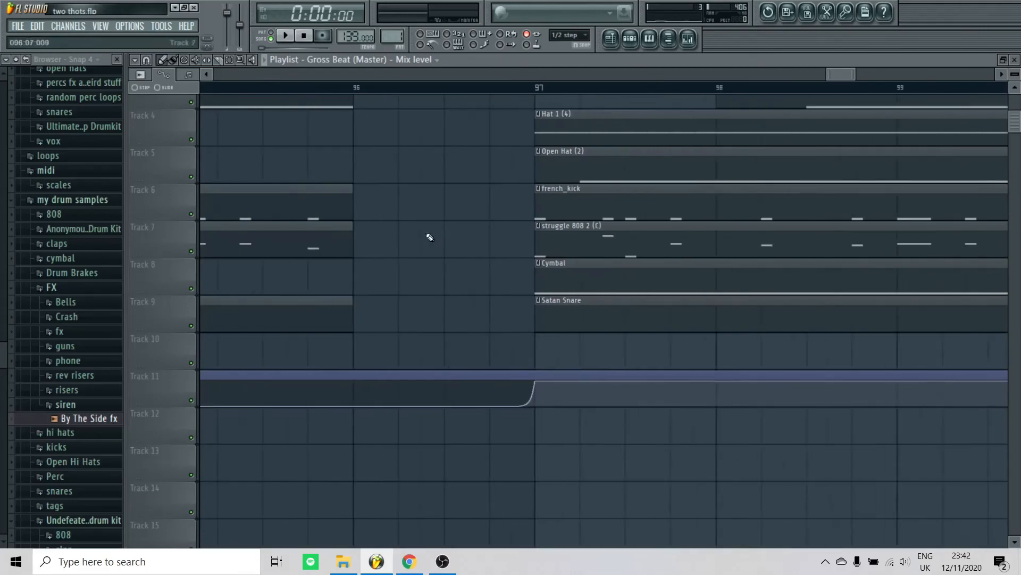
{"action": "left_click", "coordinate": [276, 92]}
{"action": "scroll", "coordinate": [290, 222], "scroll_direction": "down", "scroll_amount": 3}
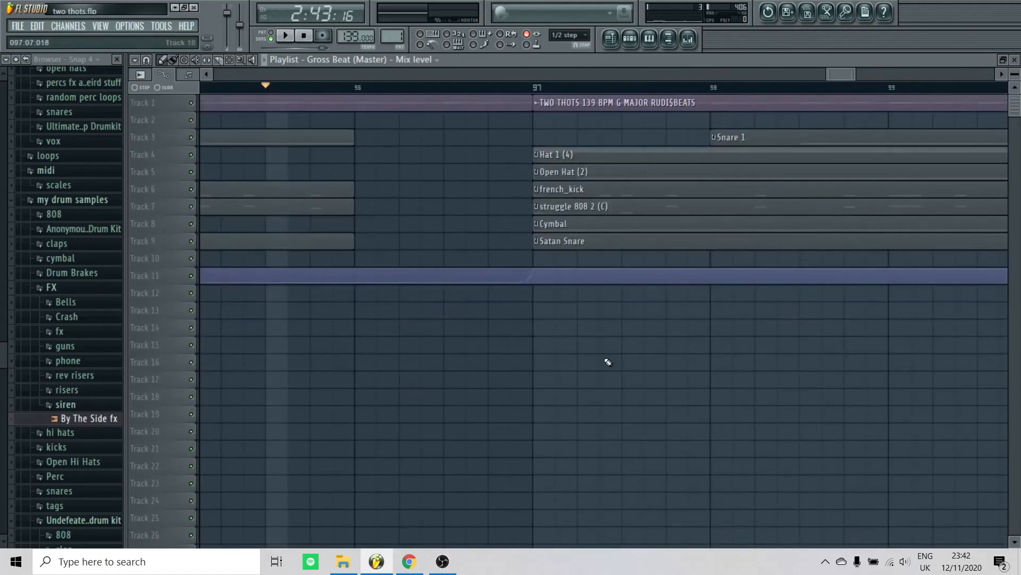
{"action": "key", "text": "space"}
- Extend the last struggle 808 2 (C) clip on Track 7 to end at bar 109
{"action": "scroll", "coordinate": [627, 372], "scroll_direction": "down", "scroll_amount": 4}
{"action": "scroll", "coordinate": [948, 353], "scroll_direction": "up", "scroll_amount": 1}
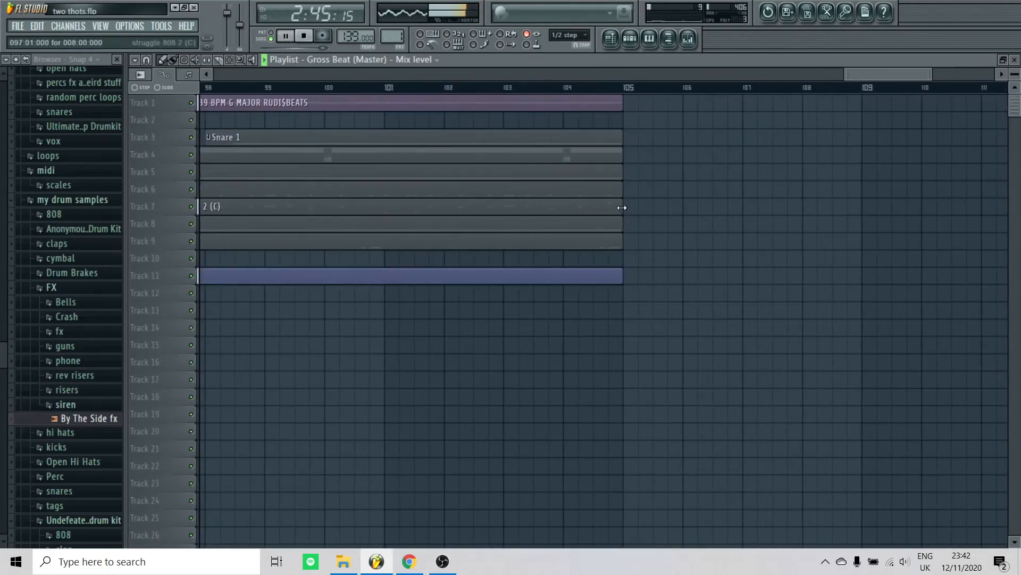
{"action": "left_click_drag", "start_coordinate": [623, 207], "coordinate": [797, 222]}
{"action": "left_click_drag", "start_coordinate": [855, 223], "coordinate": [861, 225]}
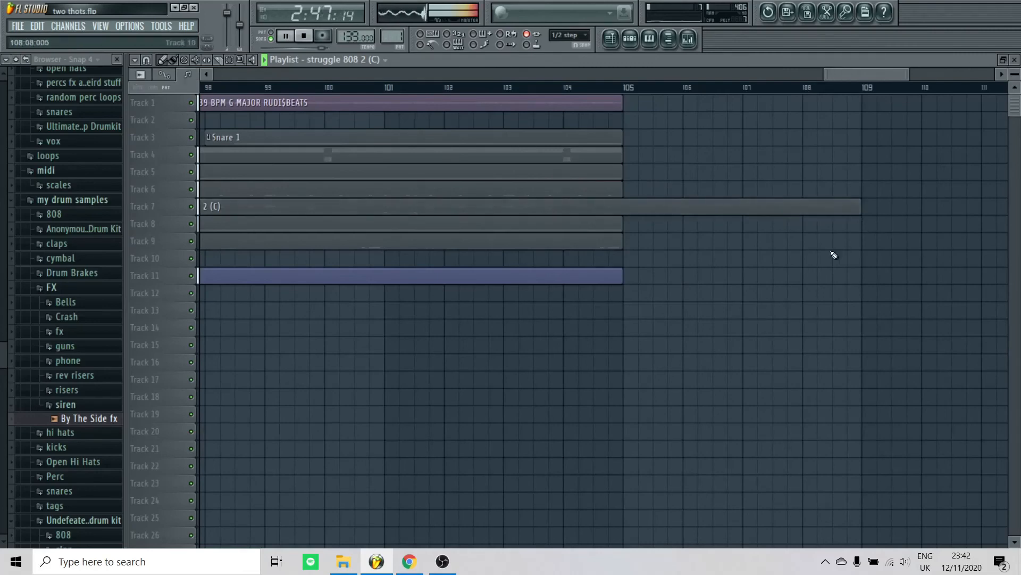
- Collapse the siren folder in the browser, stop playback and return the playhead to bar 1
{"action": "scroll", "coordinate": [832, 330], "scroll_direction": "down", "scroll_amount": 8}
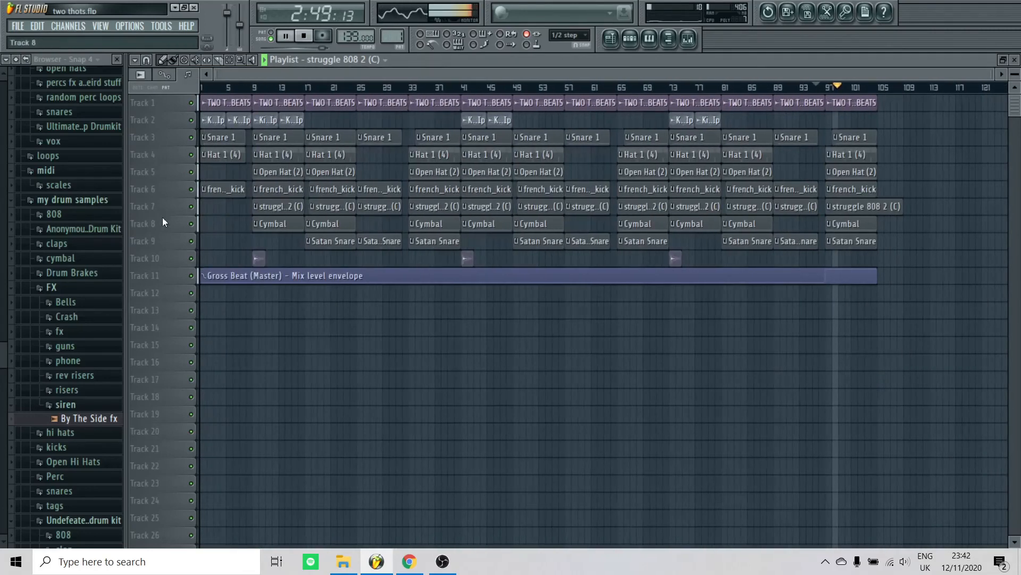
{"action": "left_click", "coordinate": [61, 407]}
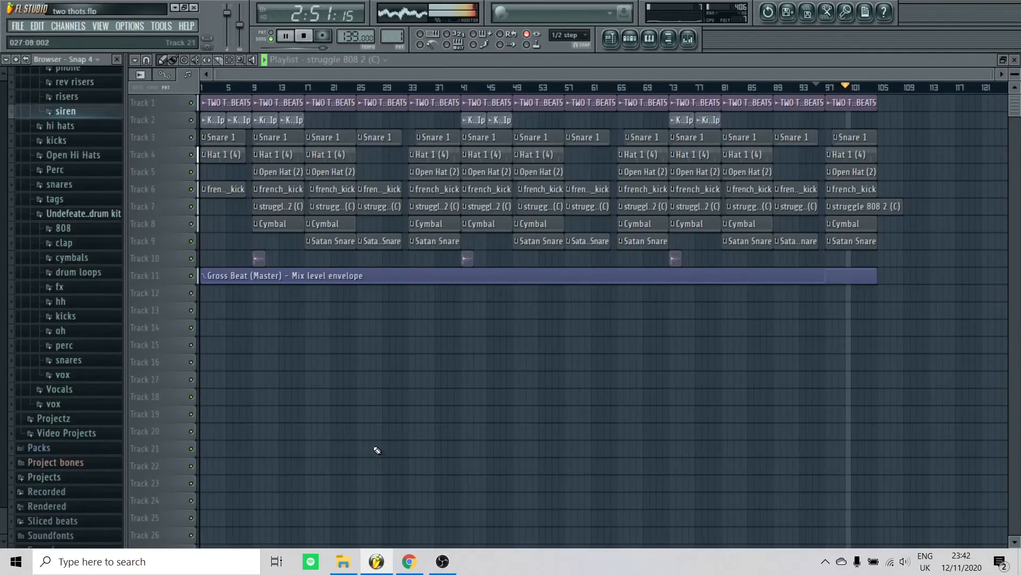
{"action": "key", "text": "space"}
{"action": "left_click", "coordinate": [198, 89]}
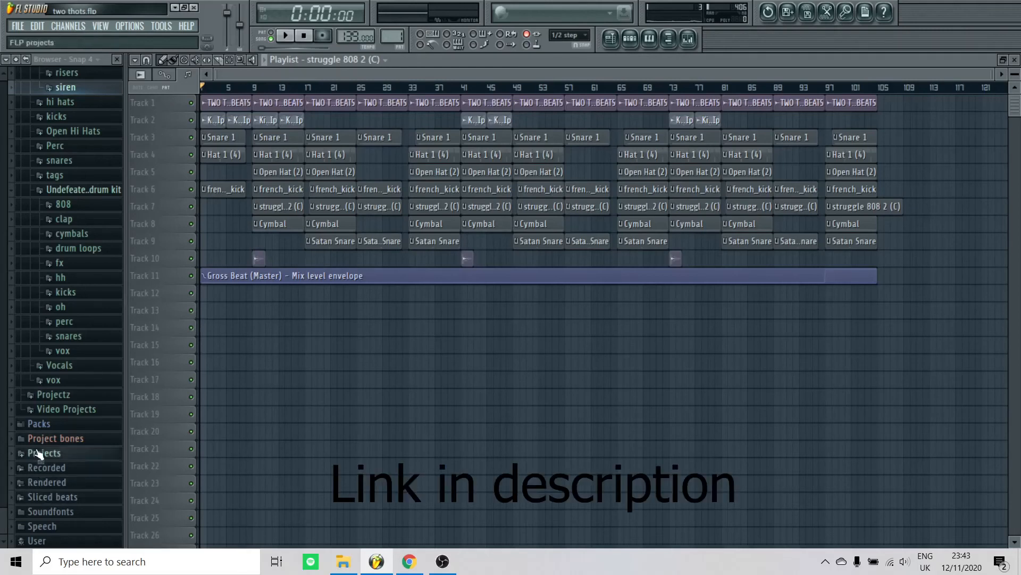
{"action": "left_click_drag", "start_coordinate": [3, 519], "coordinate": [1, 313]}
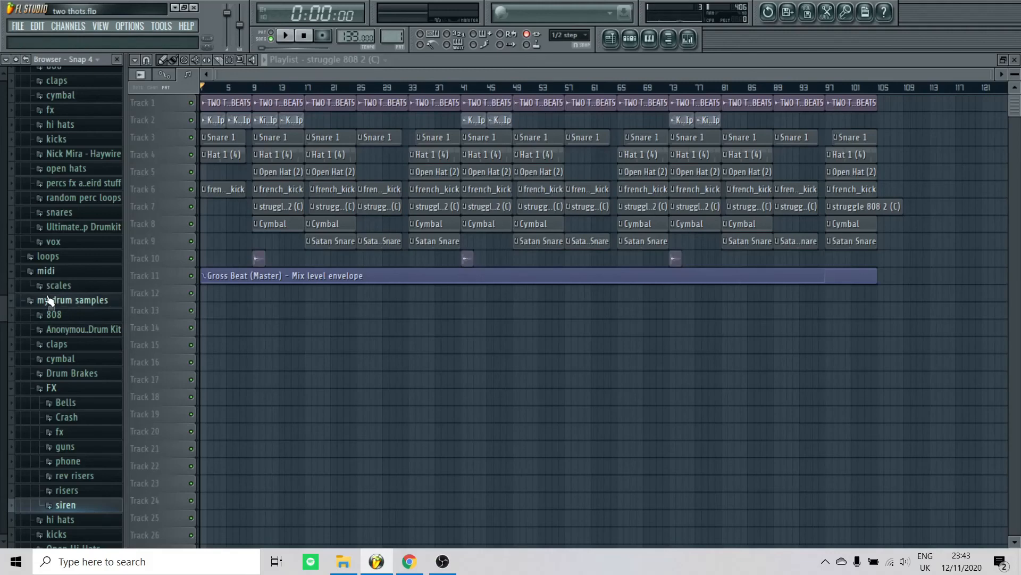
{"action": "left_click", "coordinate": [450, 567]}
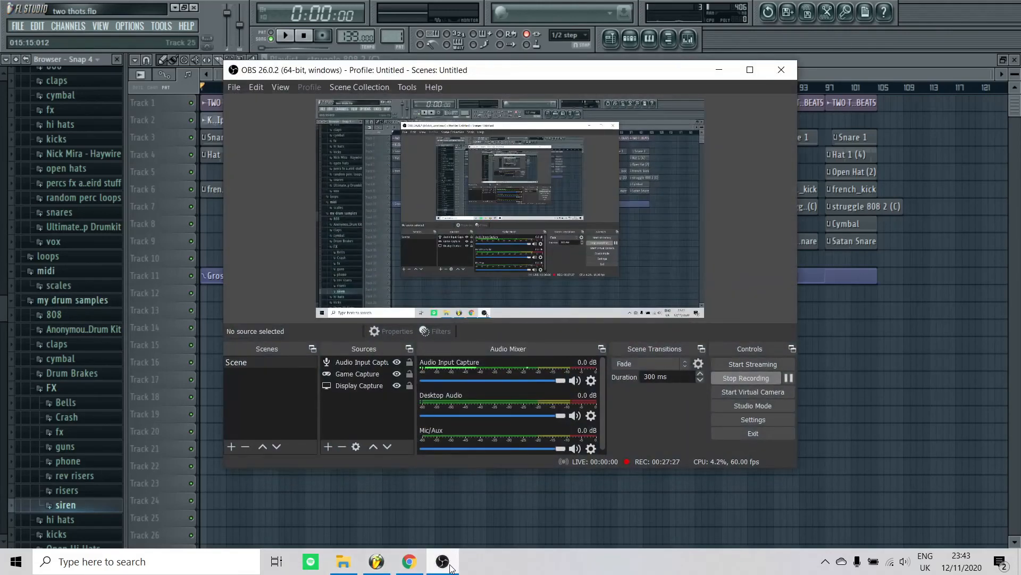
{"action": "left_click", "coordinate": [442, 561]}
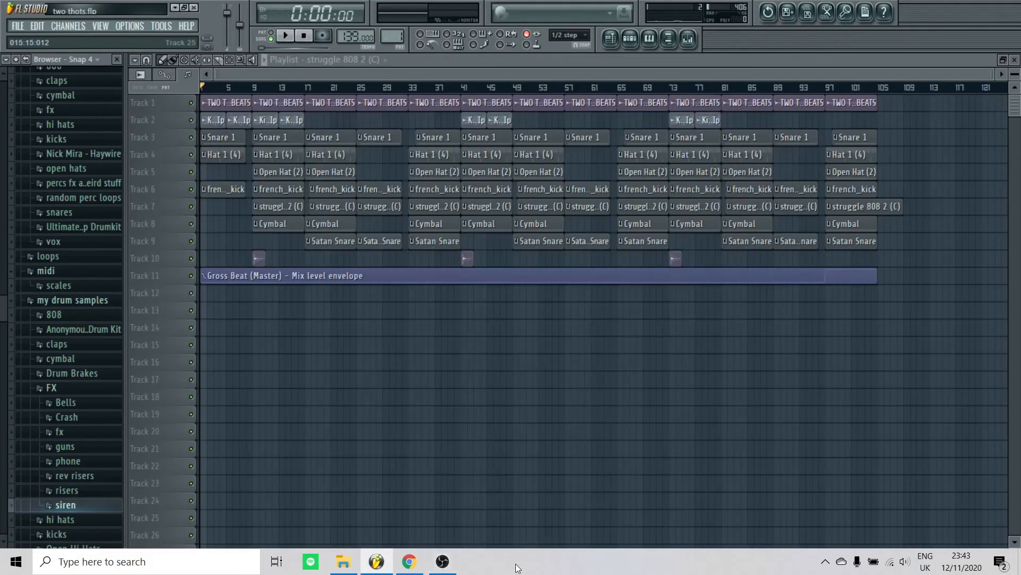